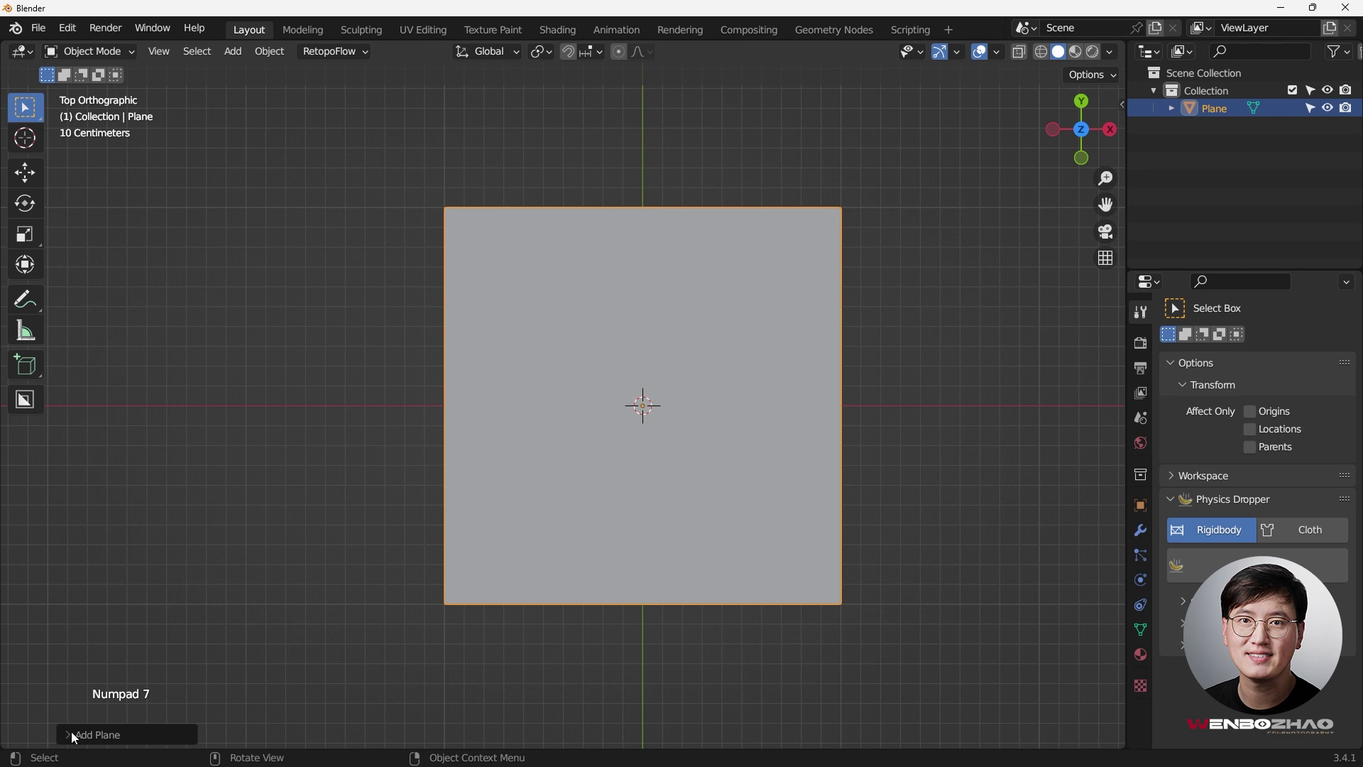
Add a 2 m plane at the world origin, pan the view, and enter Edit Mode.
left_click(73, 735)
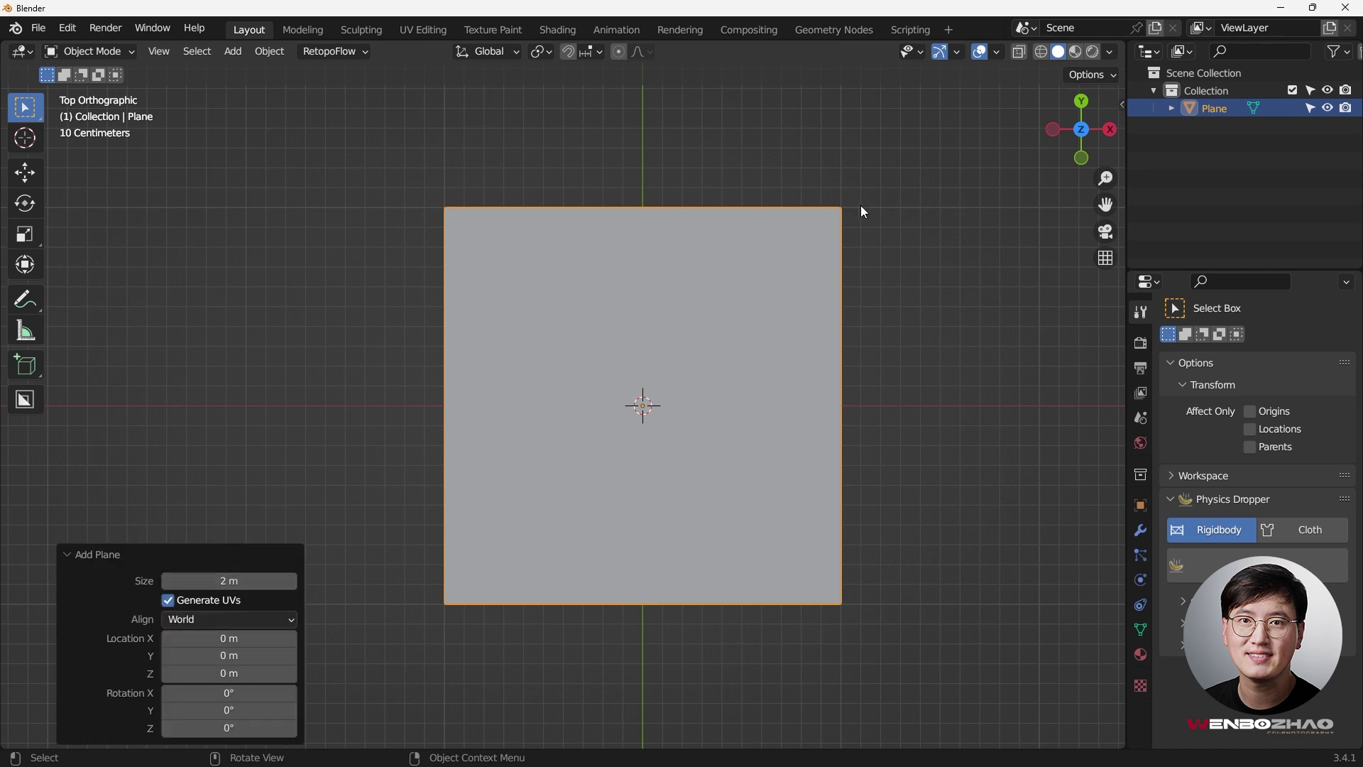
middle_click_drag(679, 396, 624, 394, "shift")
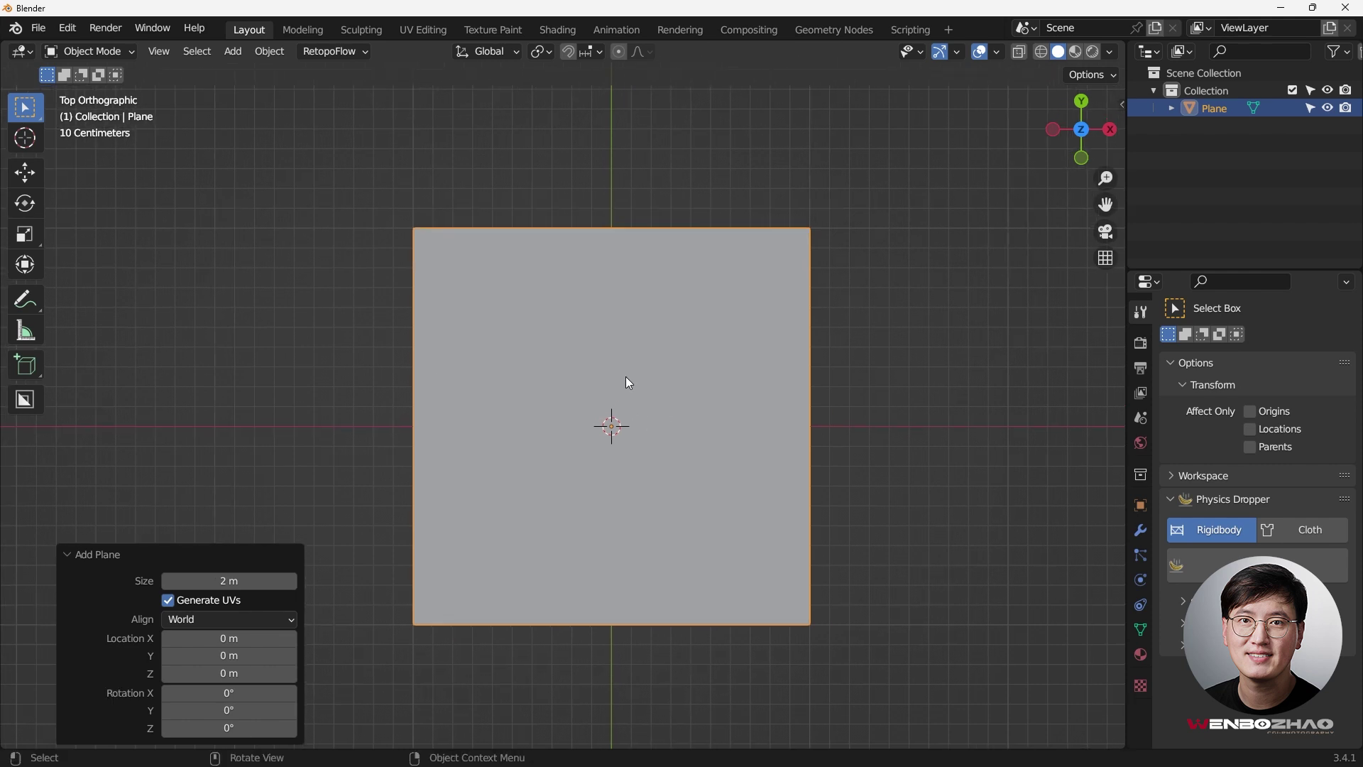
key("Tab")
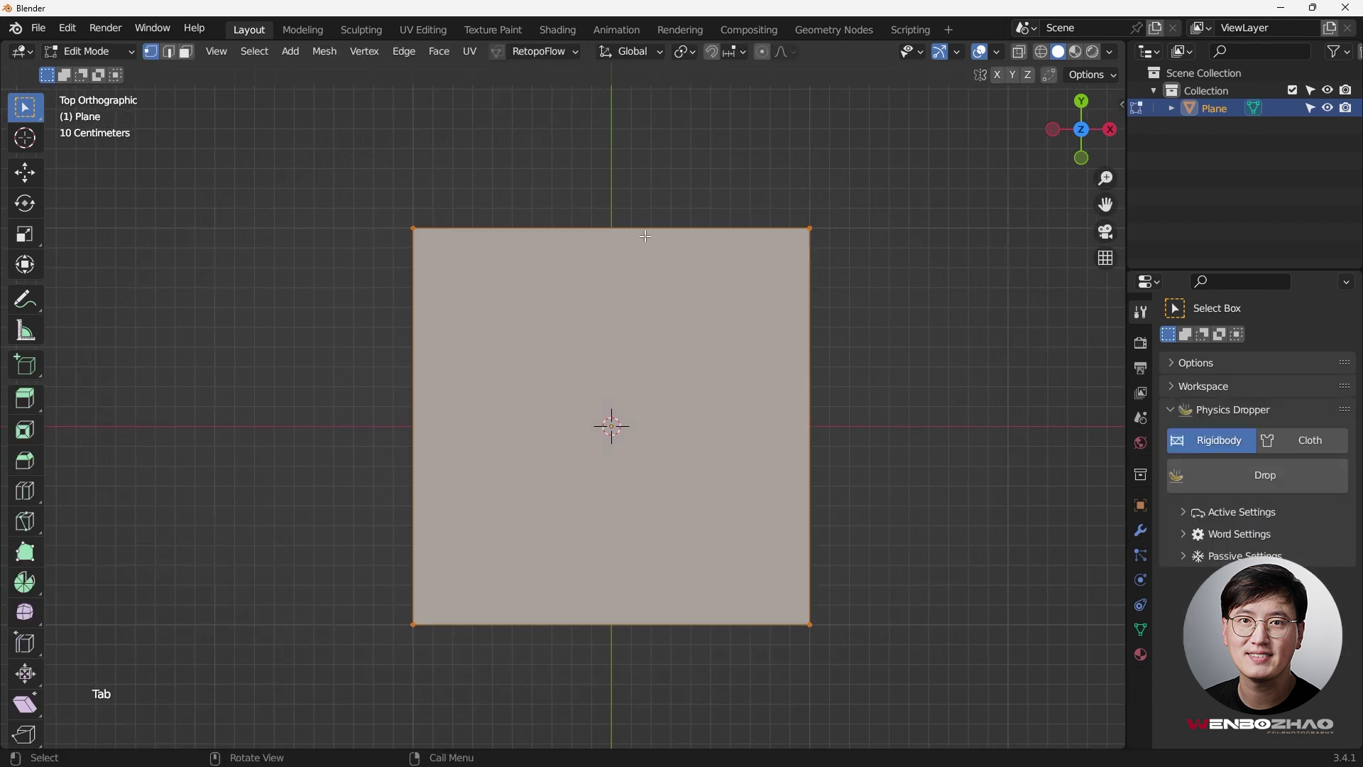
Subdivide the plane into four quads.
right_click(593, 369)
left_click(595, 371)
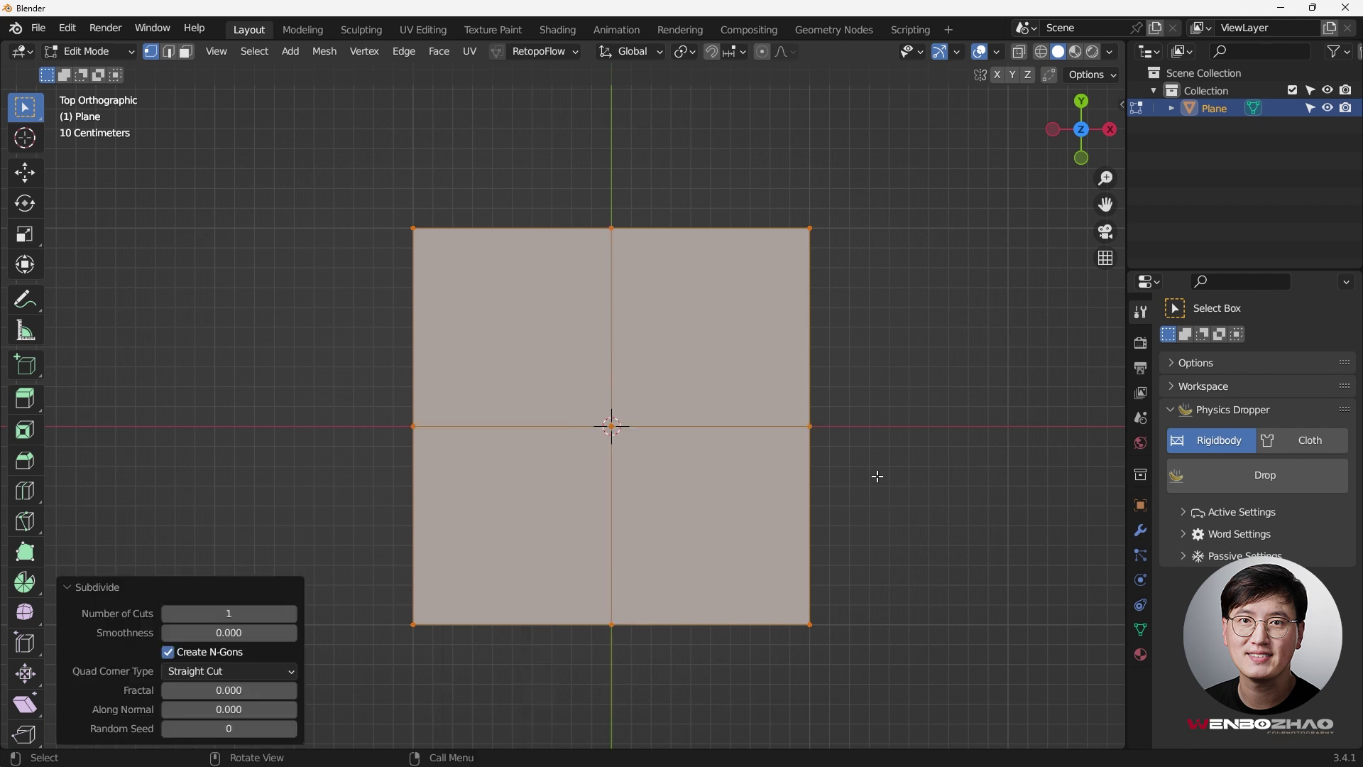
middle_click_drag(643, 420, 617, 402, "shift")
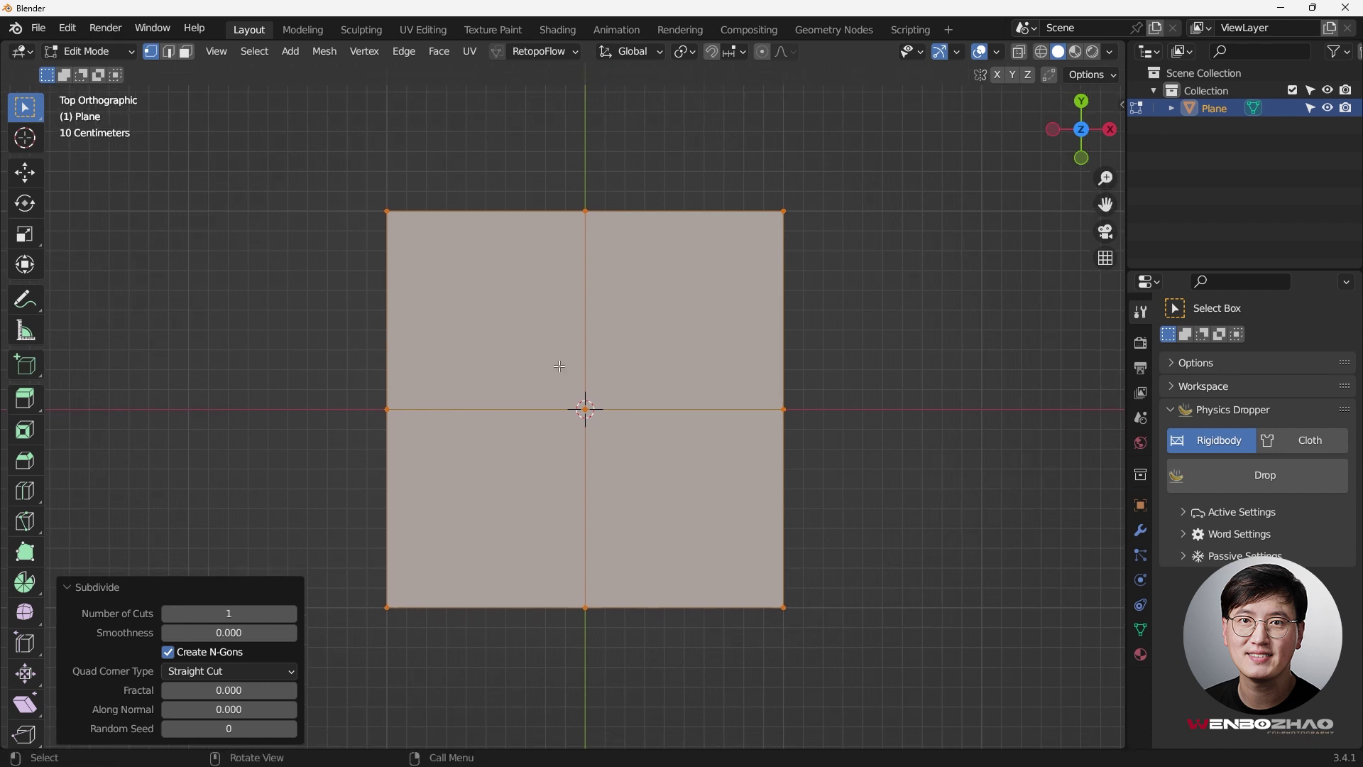
Bevel the centre vertex with 2 segments into a four-pointed star (0.739 m).
left_click(586, 408)
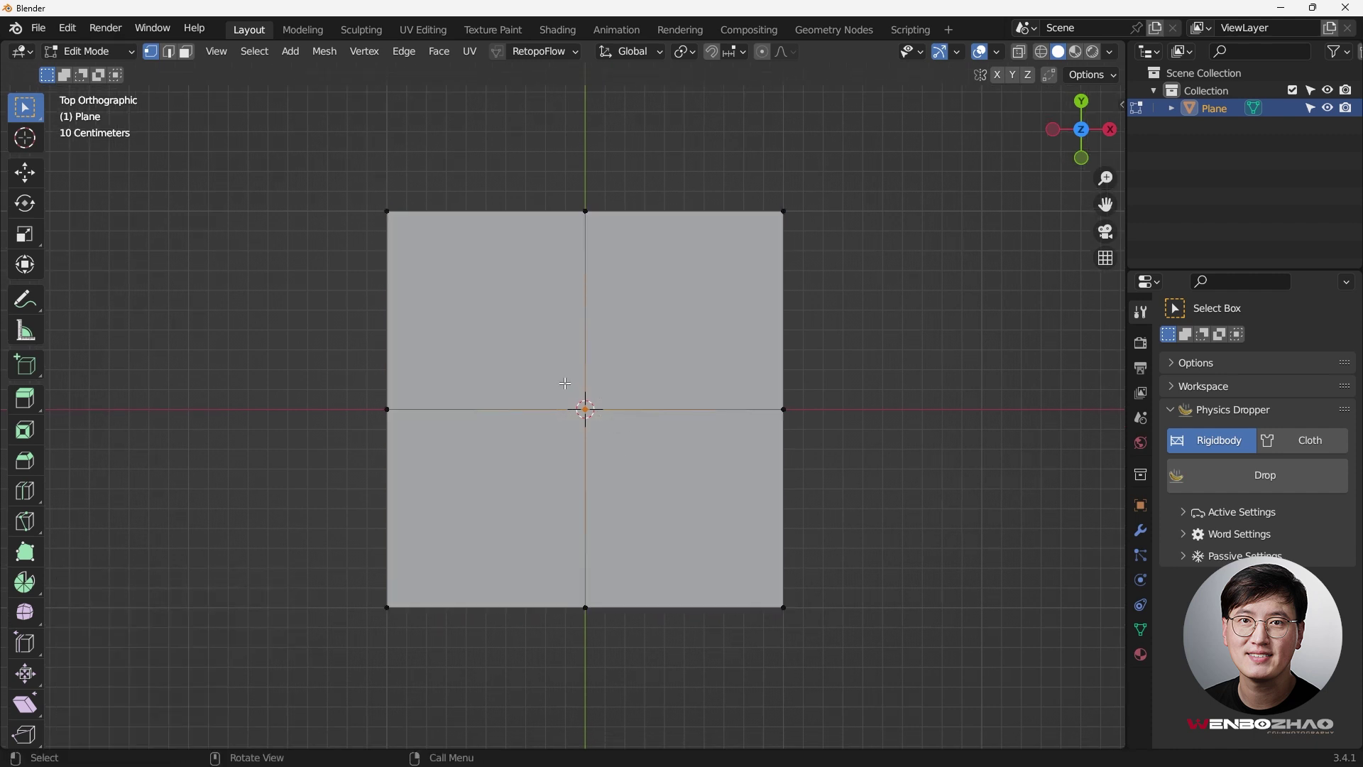
key("ctrl+b")
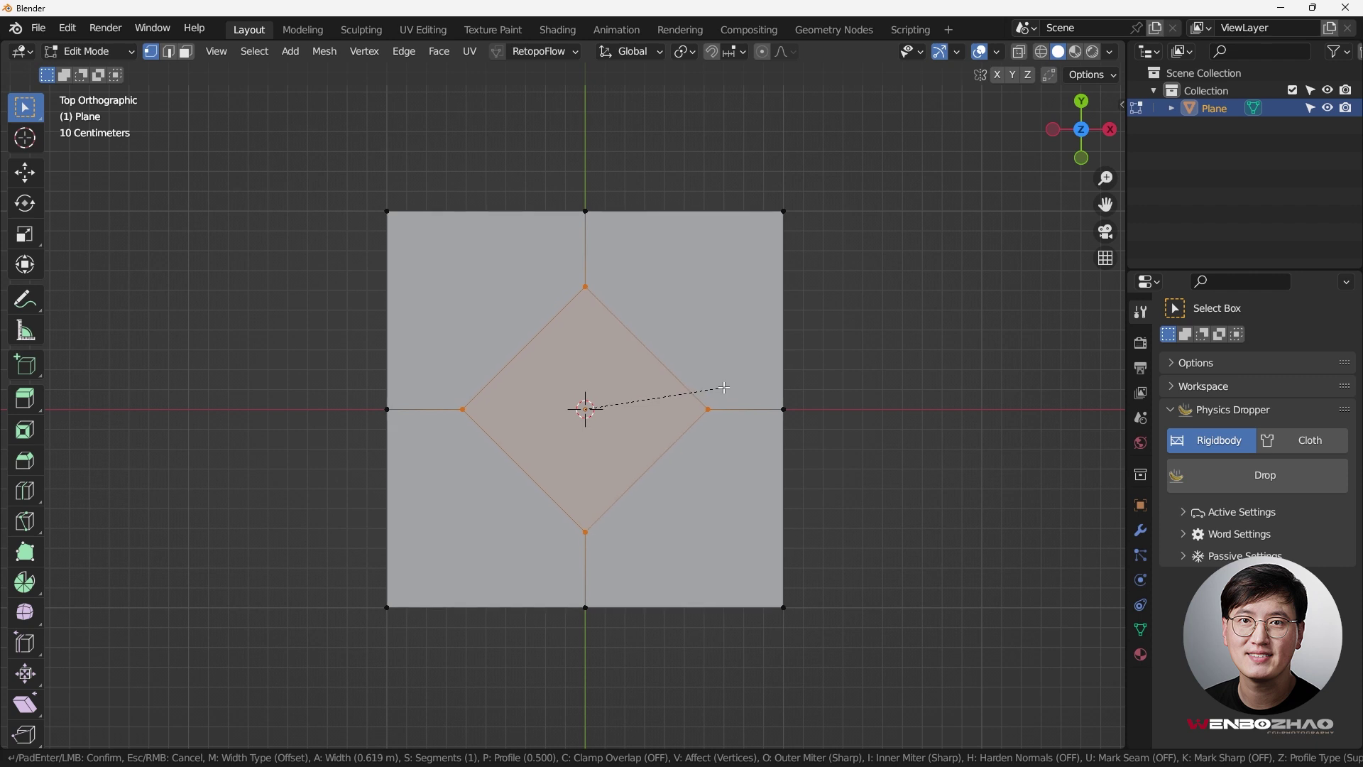
scroll(724, 387, "up", 1)
left_click(748, 383)
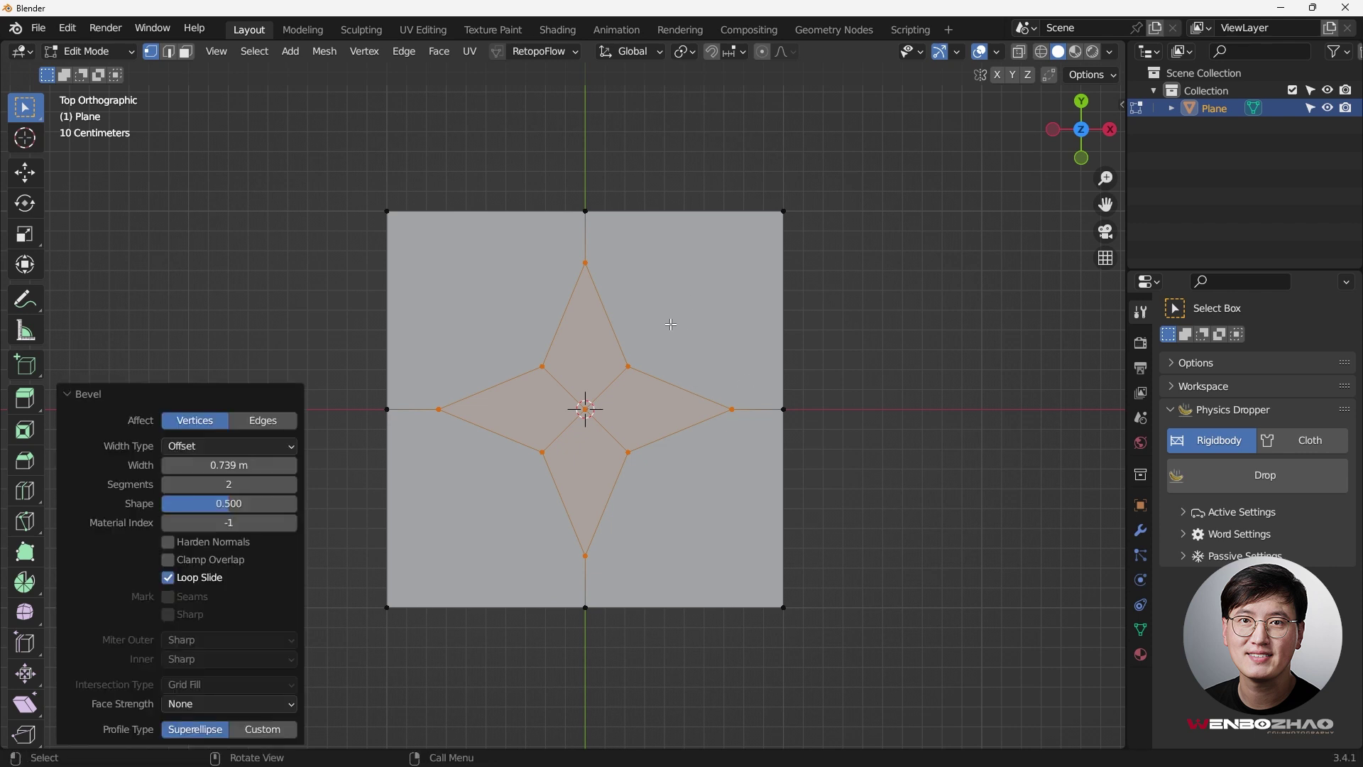
Make the star a regular octagon with LoopTools Circle and scale it by 1.618.
right_click(701, 284)
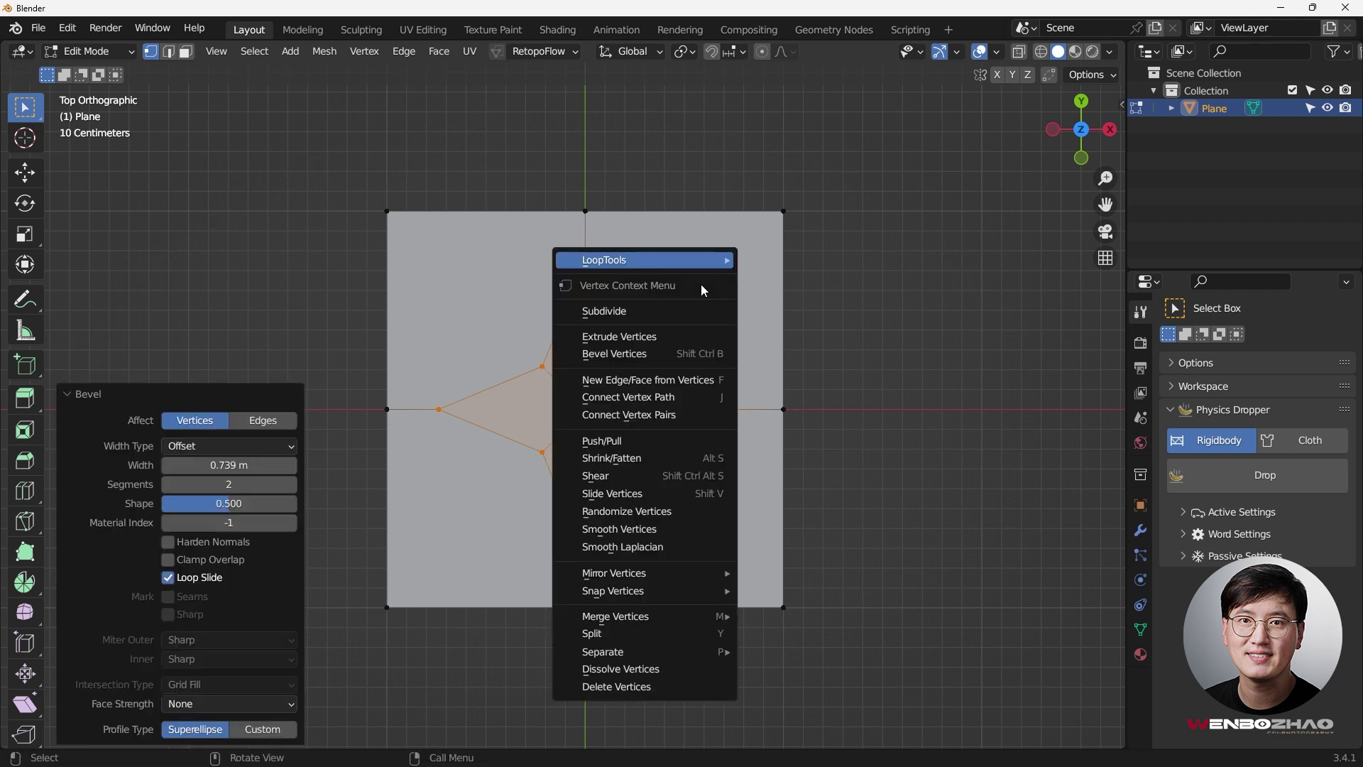
mouse_move(625, 266)
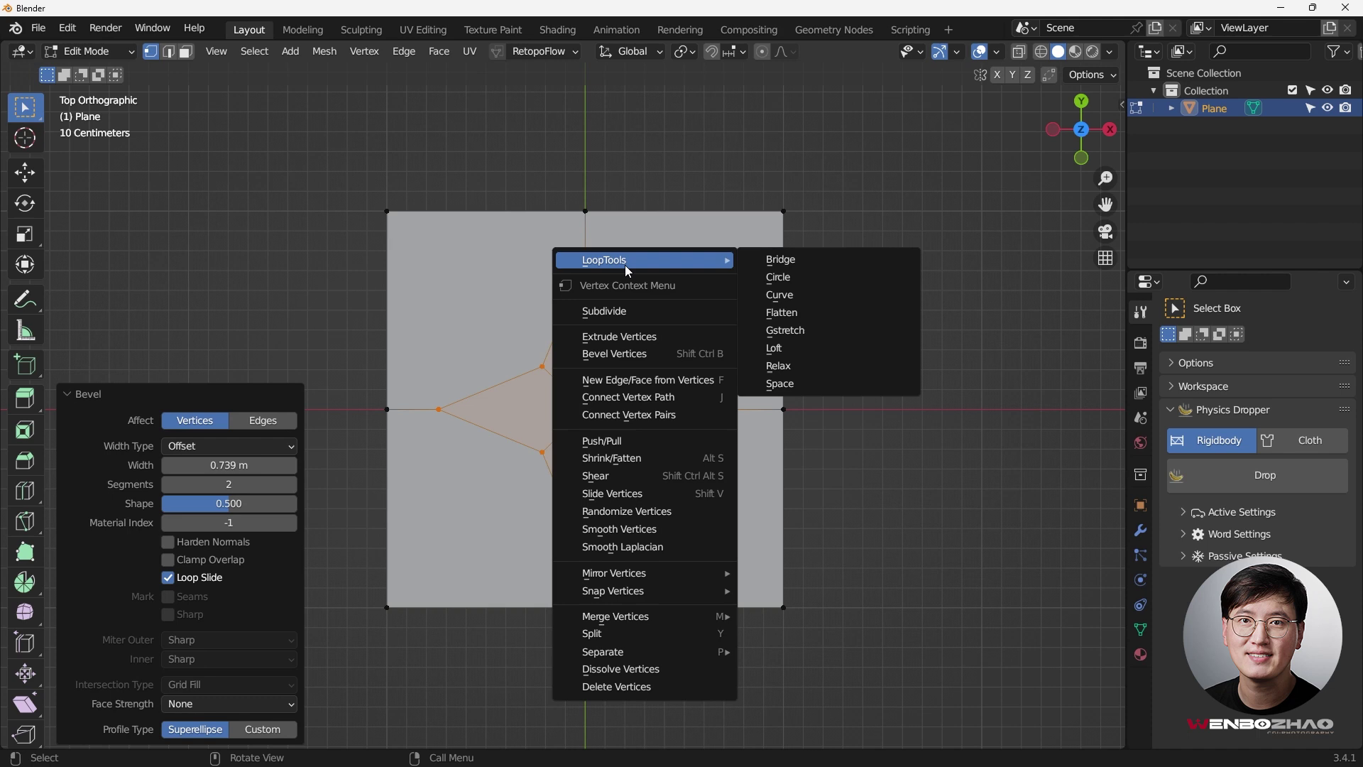
left_click(794, 276)
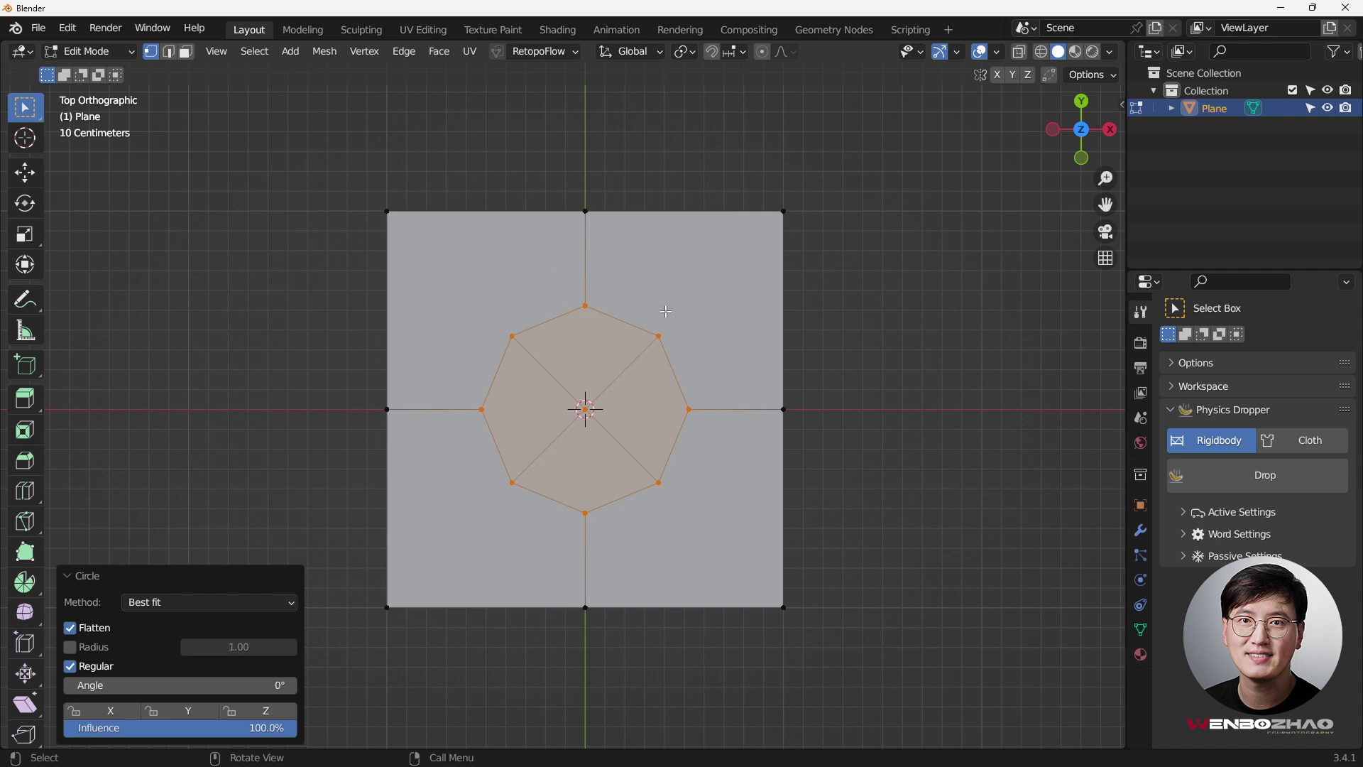
key("s")
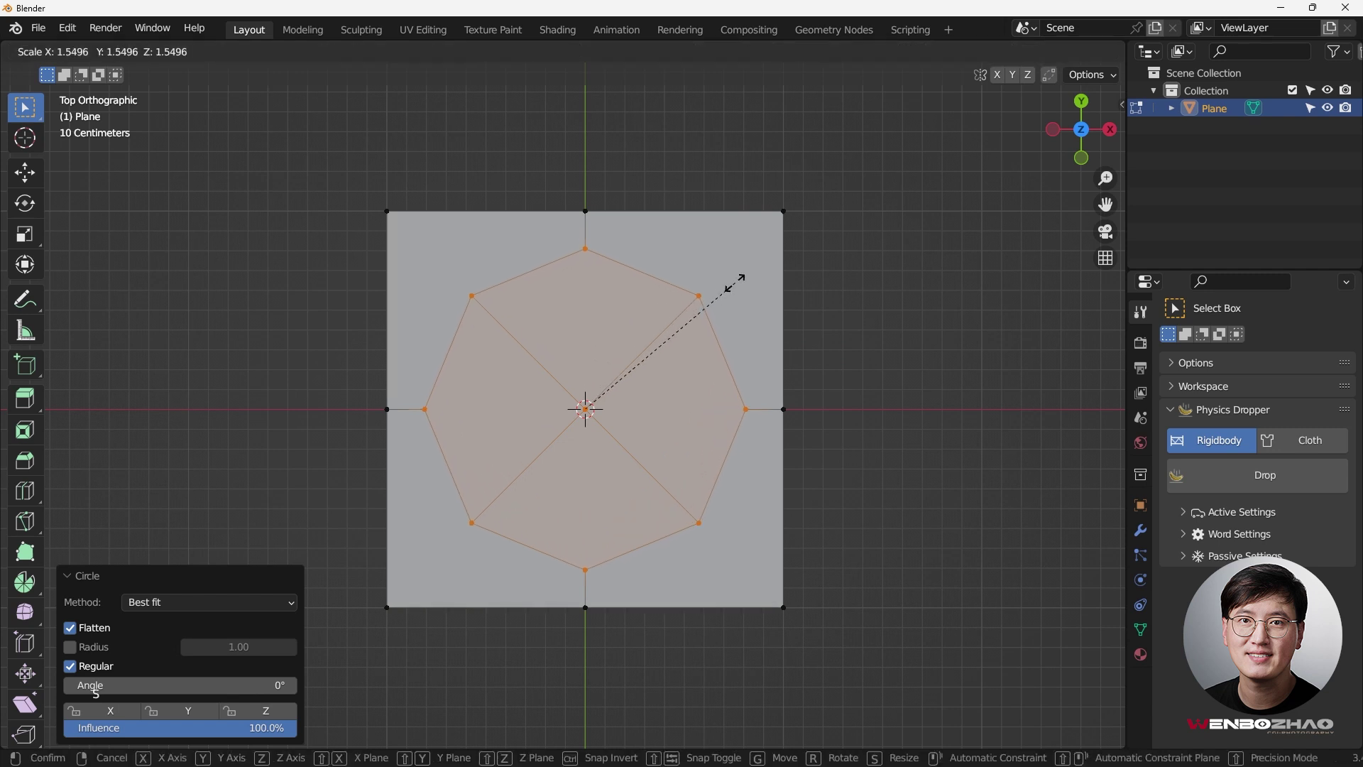
left_click(742, 278)
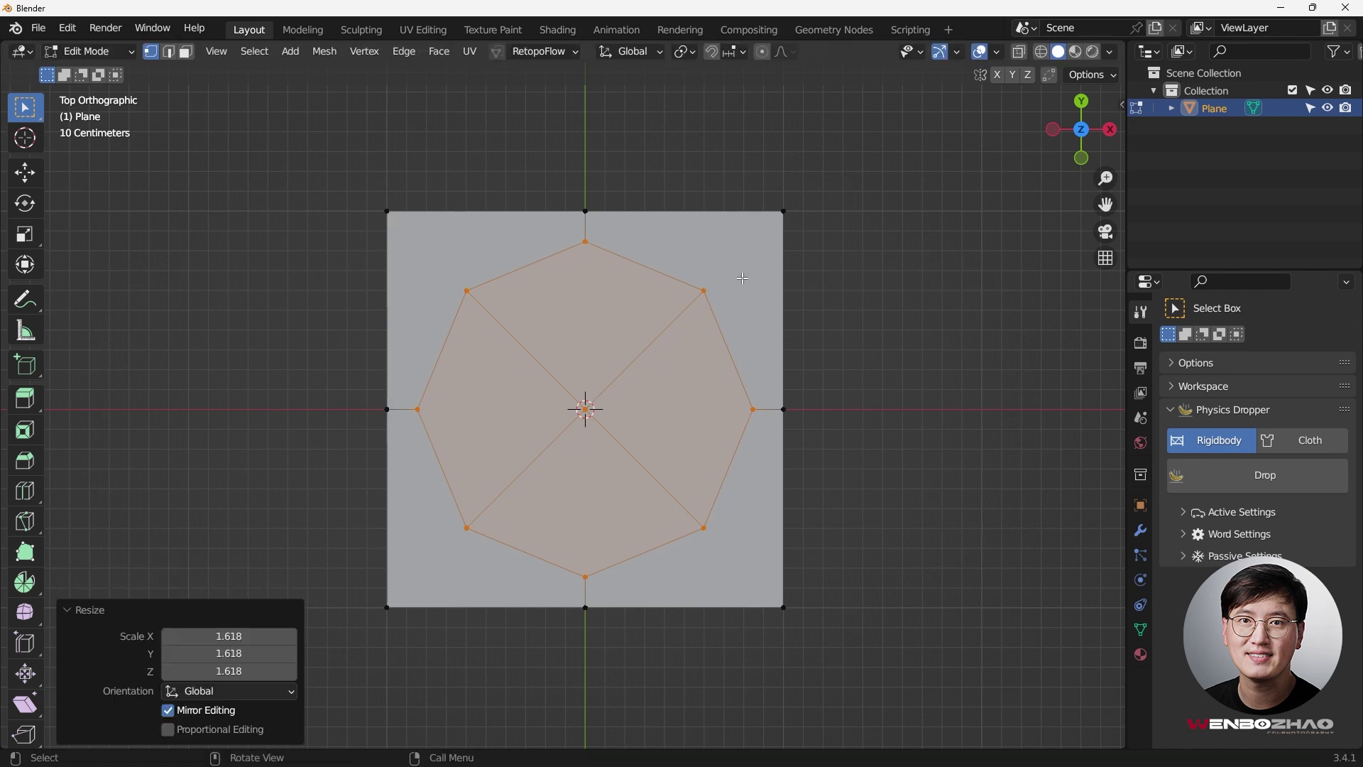
Inset a thin ring around the octagon and join each plane corner to its nearest ring vertex.
key("i")
left_click(754, 279)
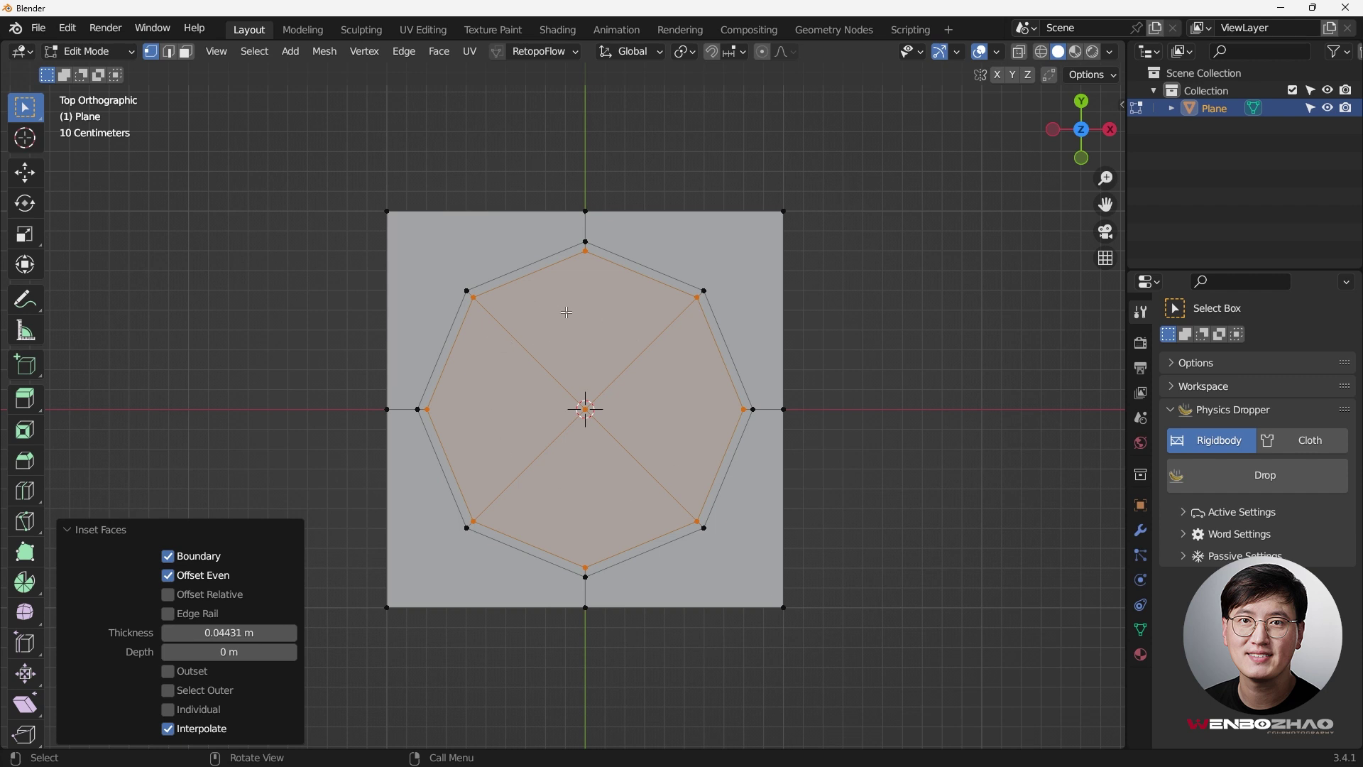
left_click_drag(380, 203, 475, 289)
left_click_drag(729, 191, 816, 270)
left_click(739, 290, "shift")
key("j")
left_click_drag(702, 524, 828, 603)
key("j")
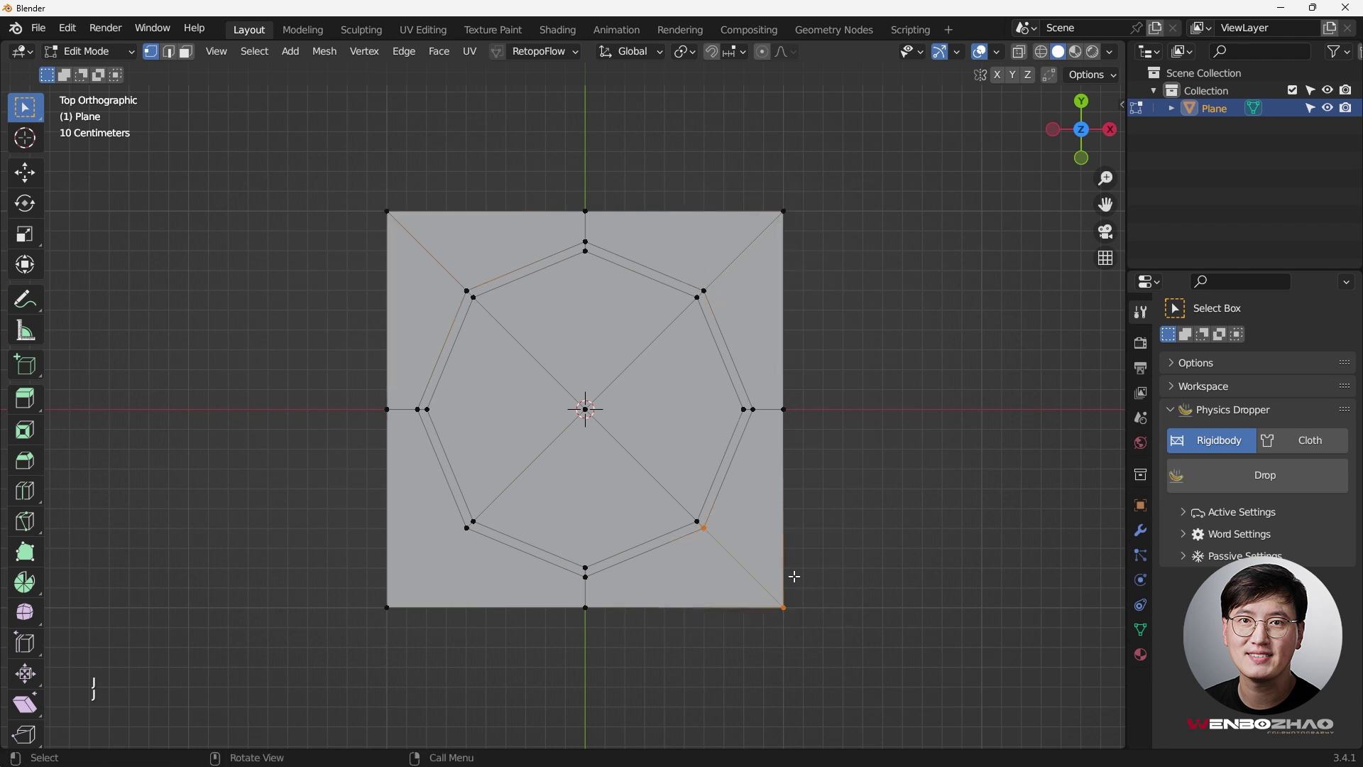
left_click(468, 528)
left_click(387, 607, "shift")
key("j")
Delete the centre vertex to open an octagonal hole.
left_click(560, 460)
left_click_drag(550, 370, 627, 453)
key("x")
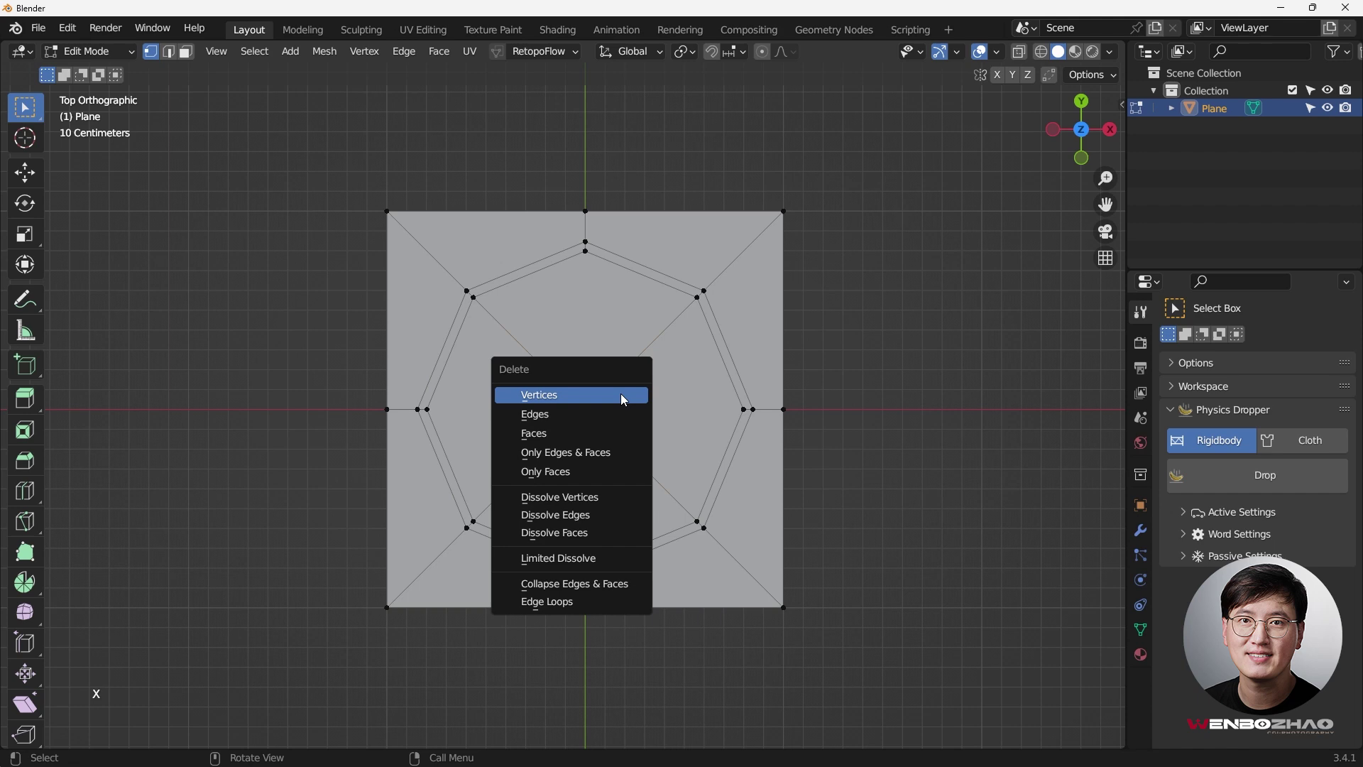
left_click(623, 397)
Return to Object Mode and zoom out to see the whole plane with its octagonal hole.
key("Tab")
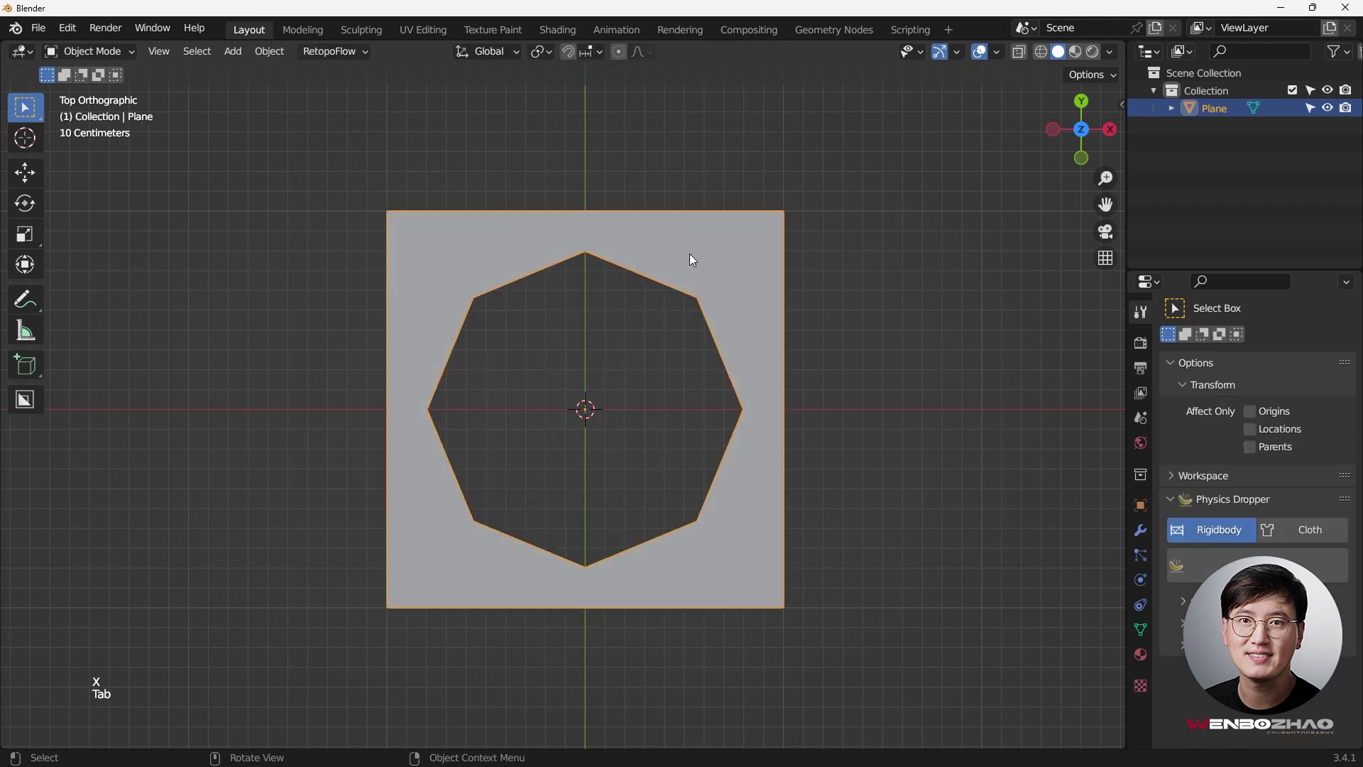
scroll(638, 317, "down", 2)
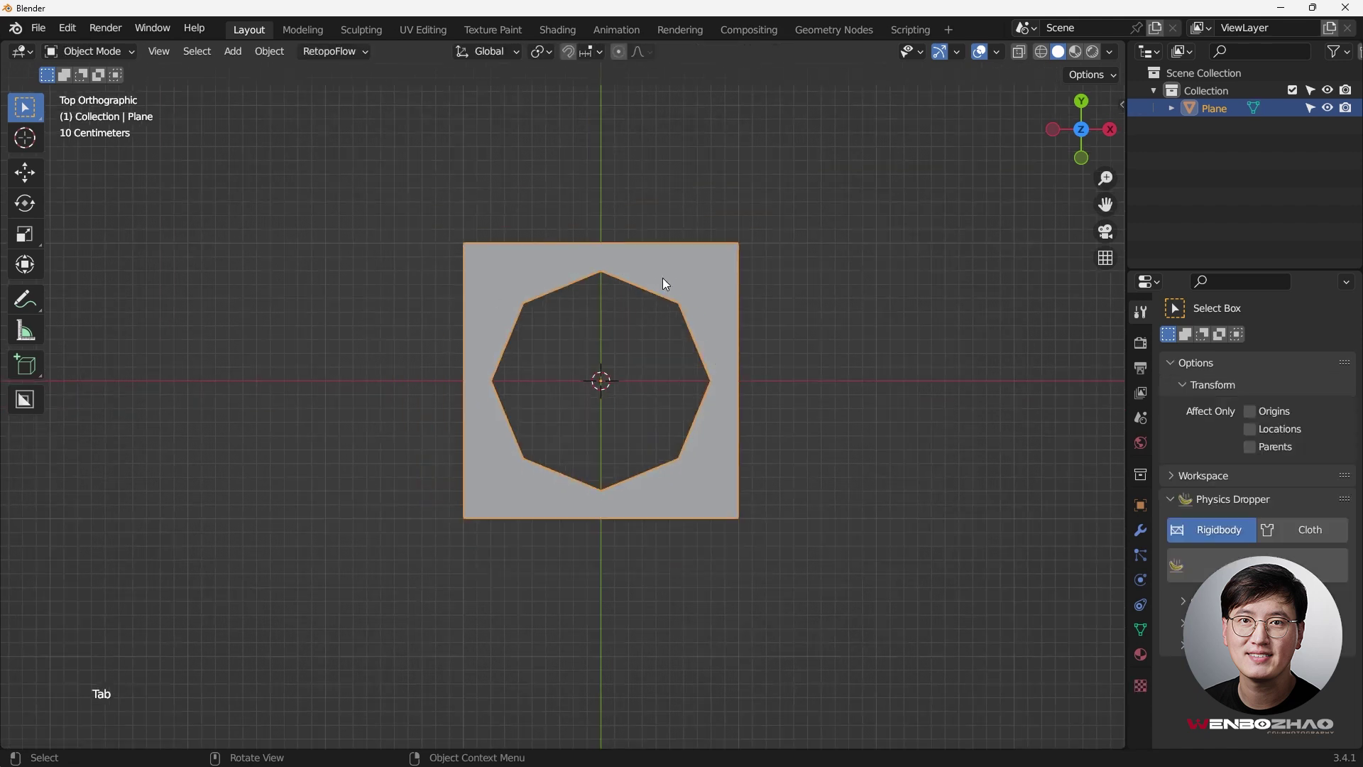
scroll(662, 281, "down", 1)
middle_click_drag(659, 304, 439, 221, "shift")
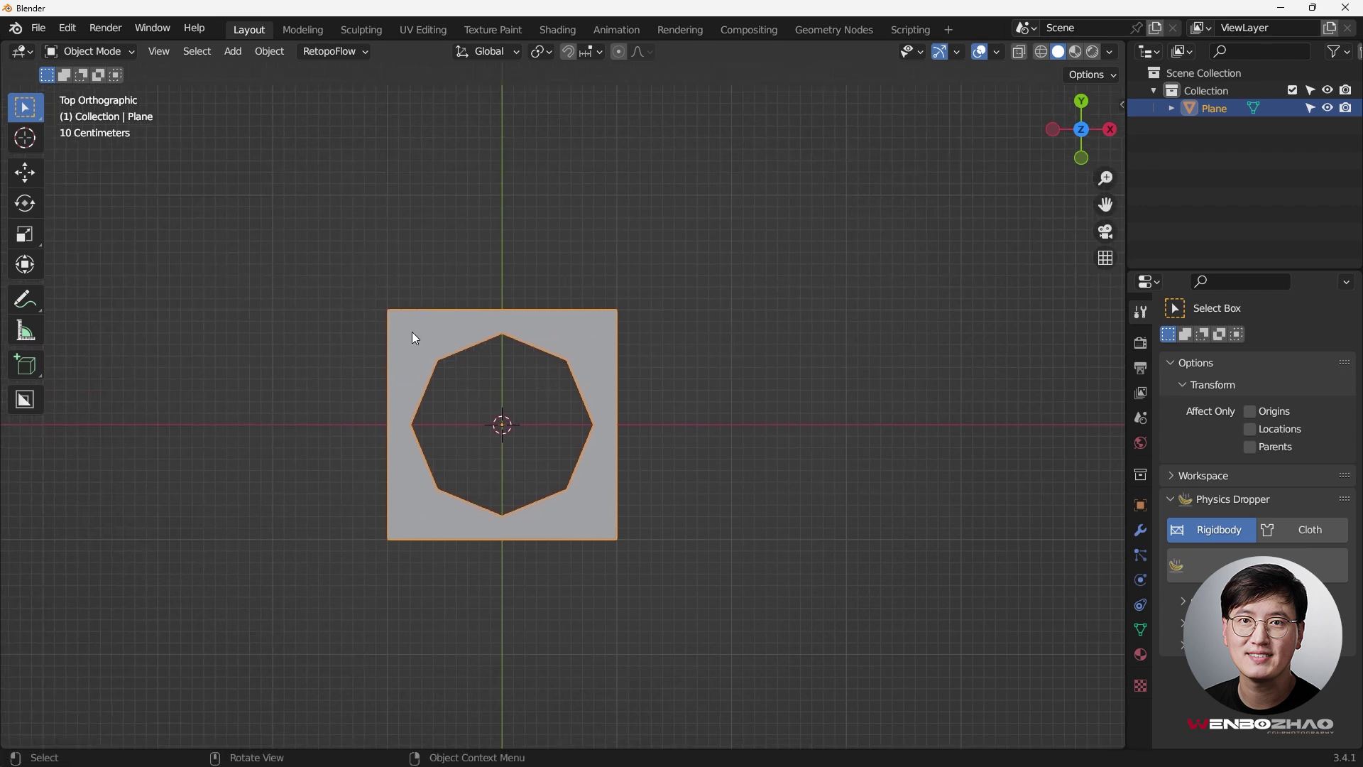
scroll(601, 432, "down", 3)
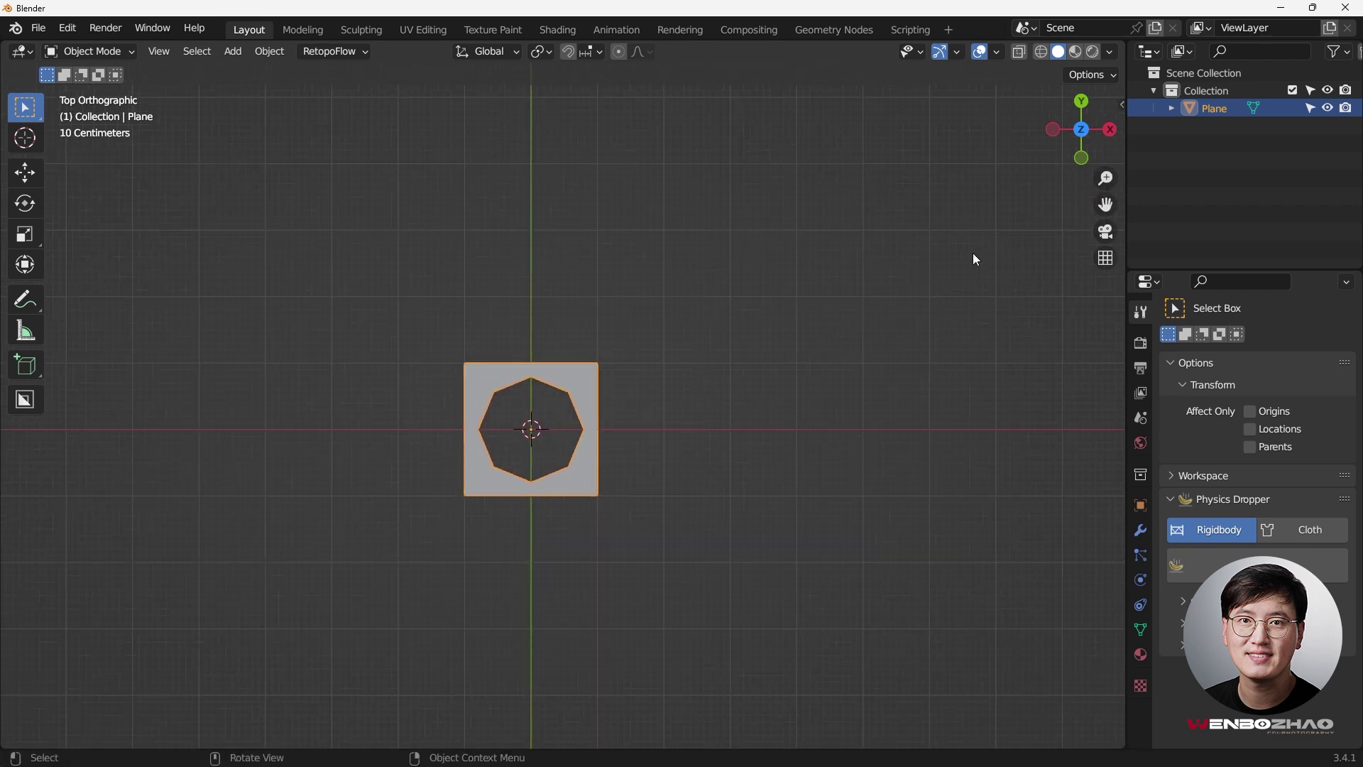
scroll(568, 348, "down", 2)
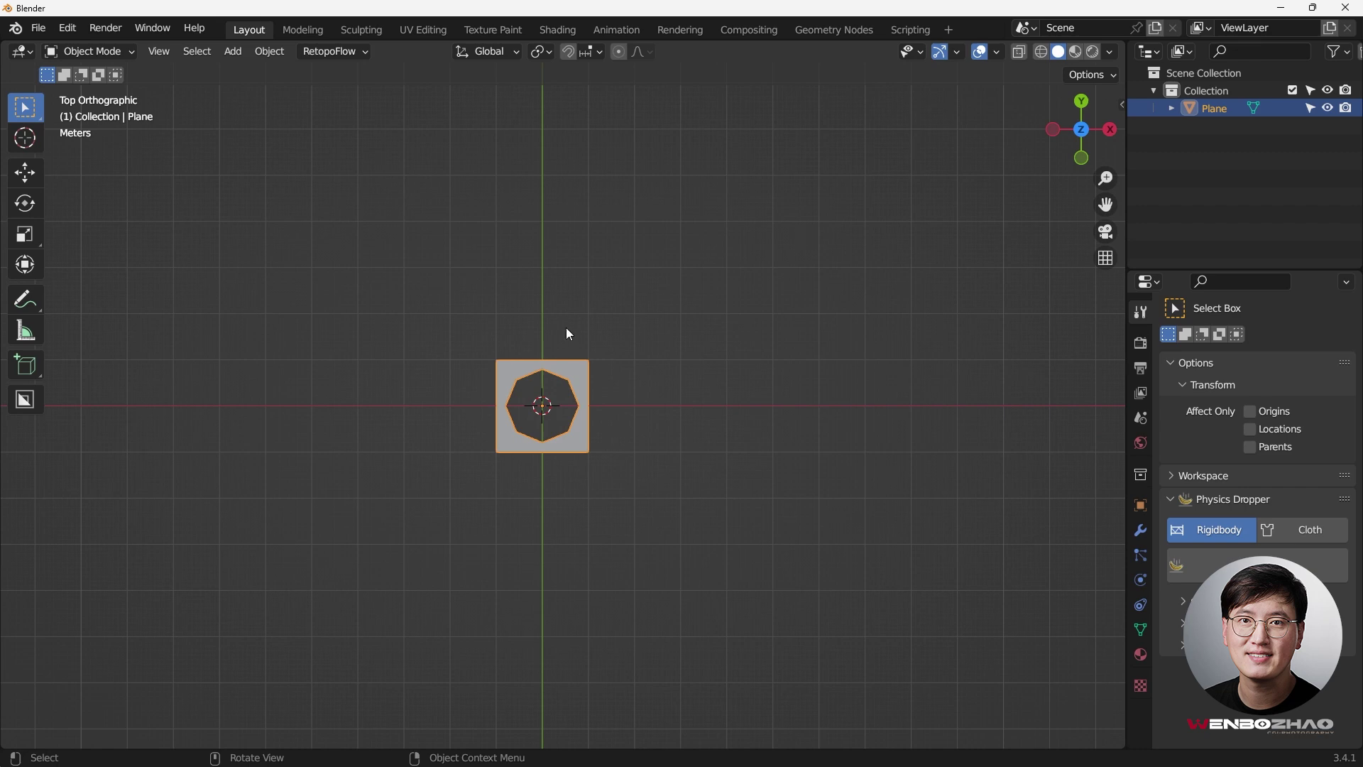
scroll(566, 329, "up", 3)
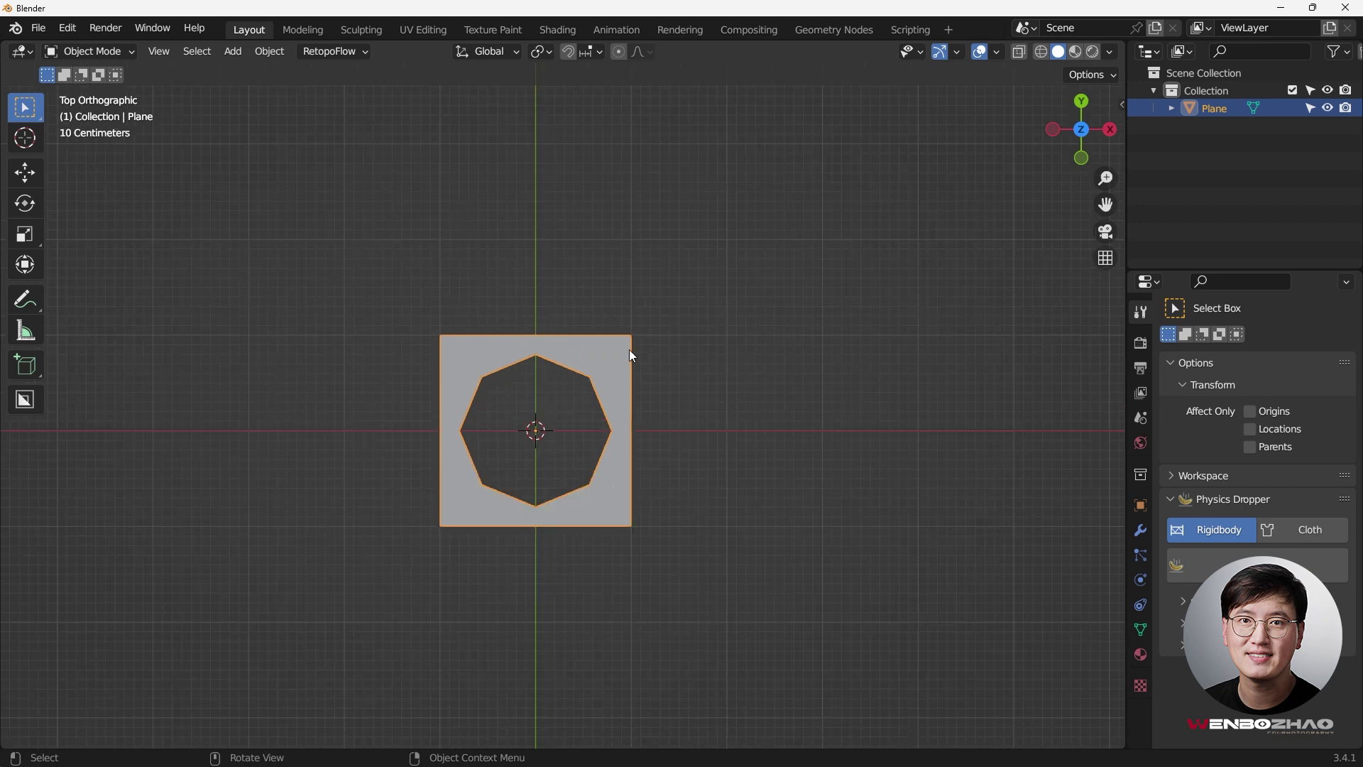
scroll(550, 351, "down", 2)
middle_click_drag(550, 352, 495, 353, "shift")
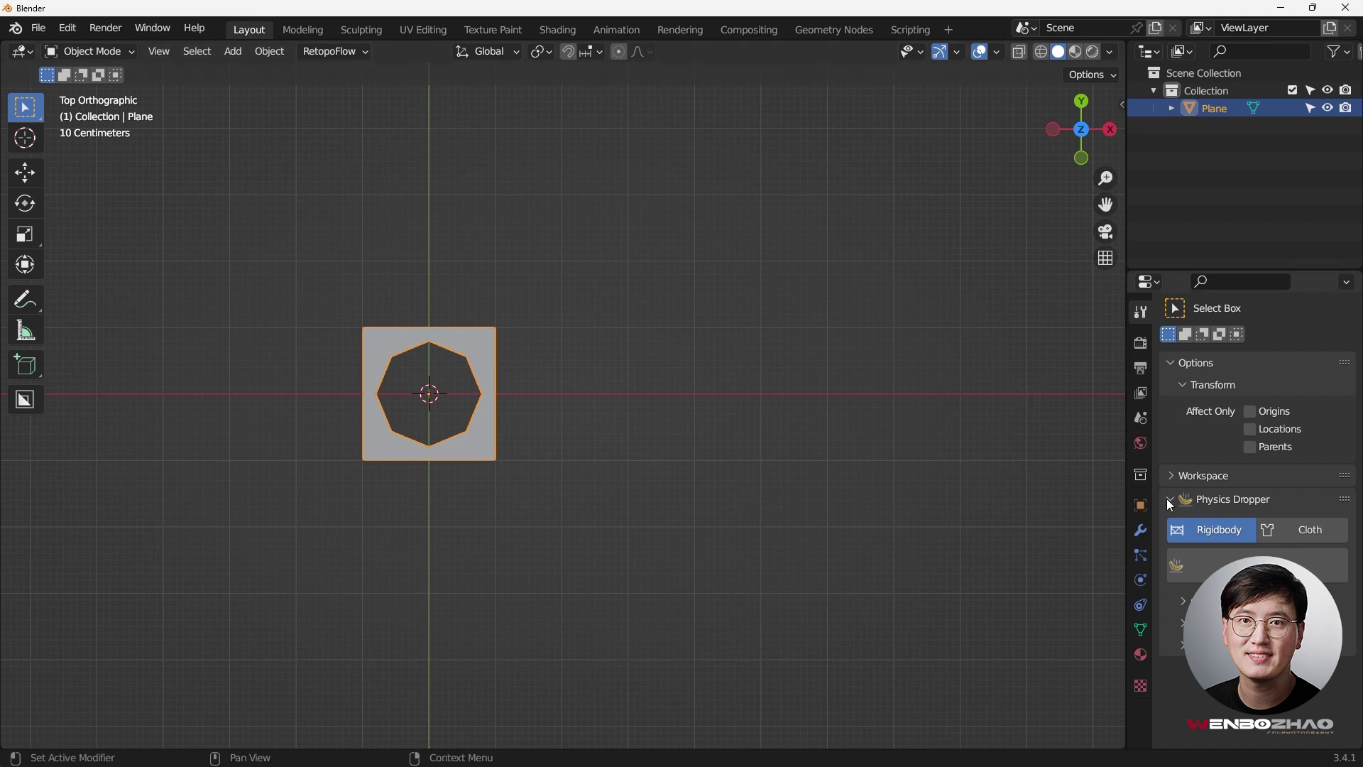
Add an Array modifier to the plane and set its count to 20, after trying 10.
left_click(1148, 533)
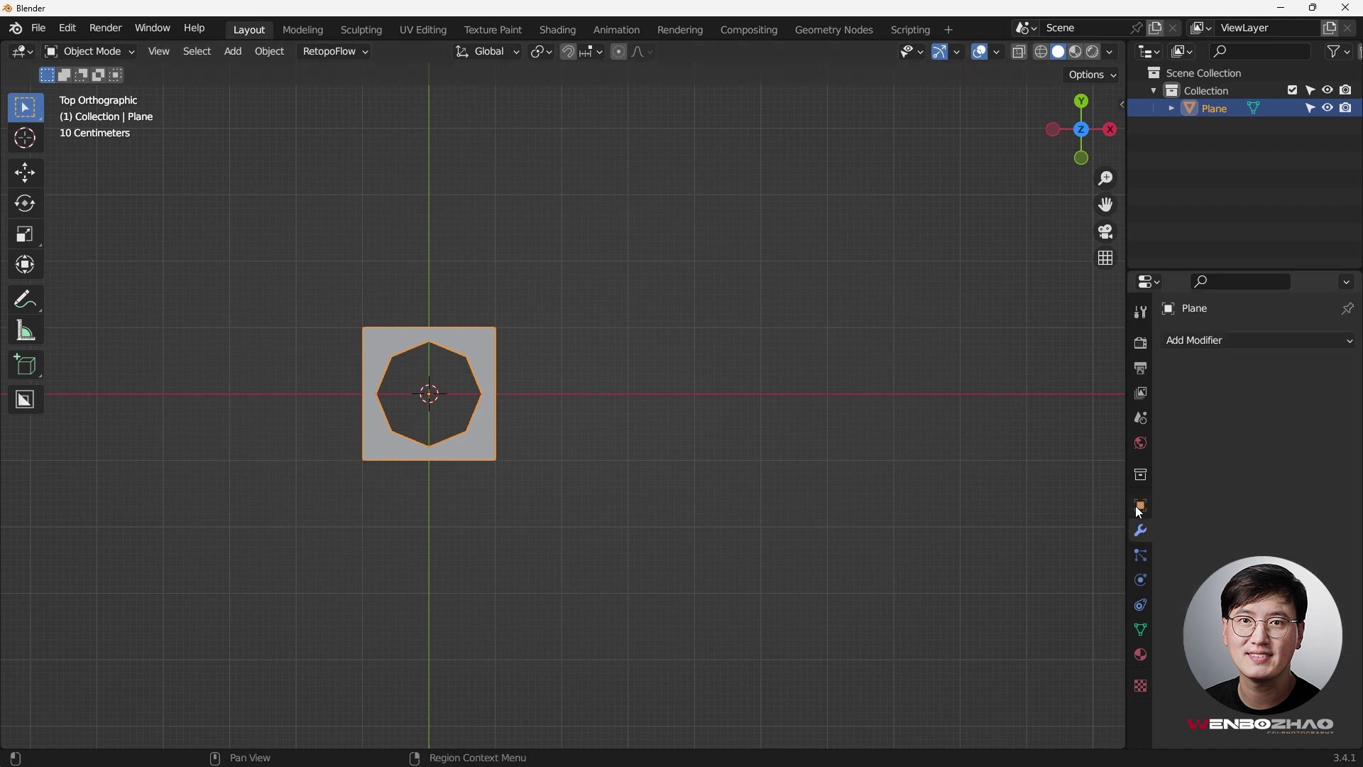
left_click(1246, 338)
left_click(1017, 390)
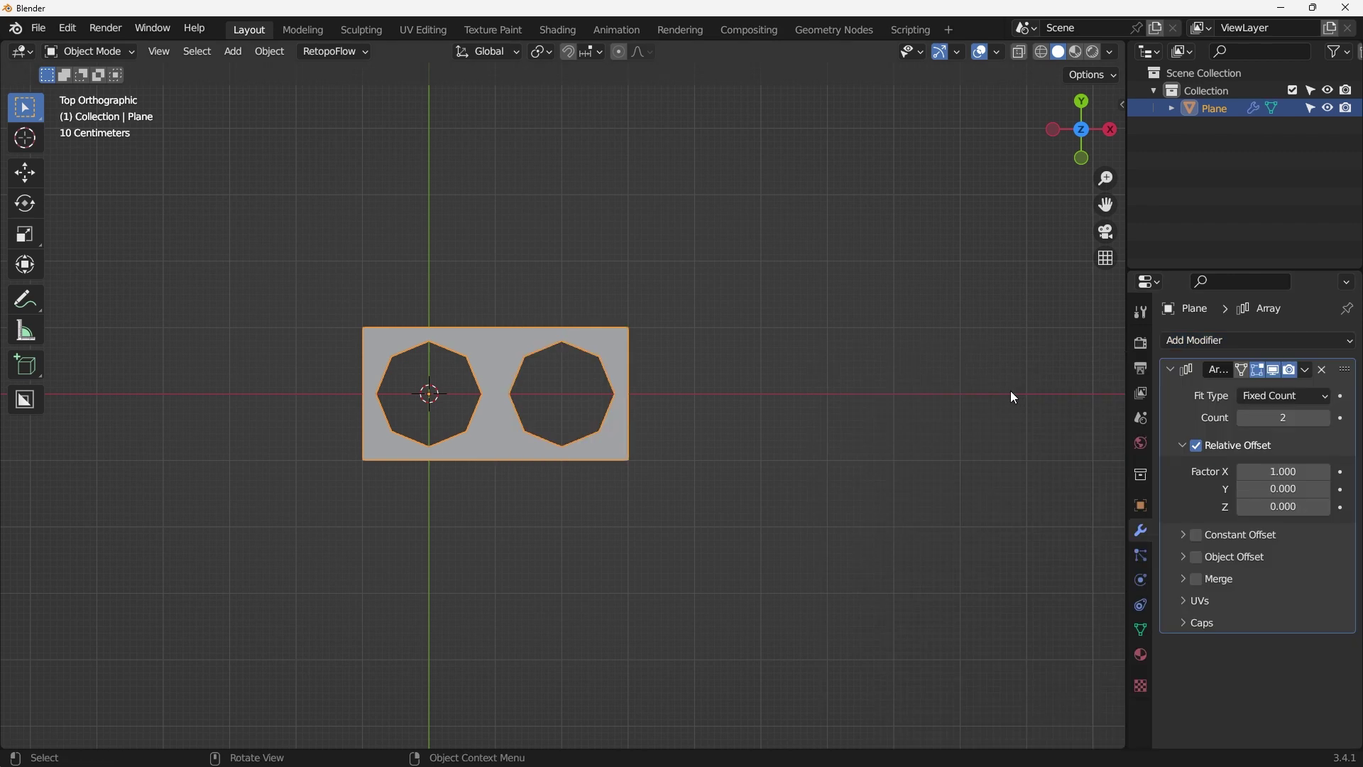
scroll(943, 399, "down", 2)
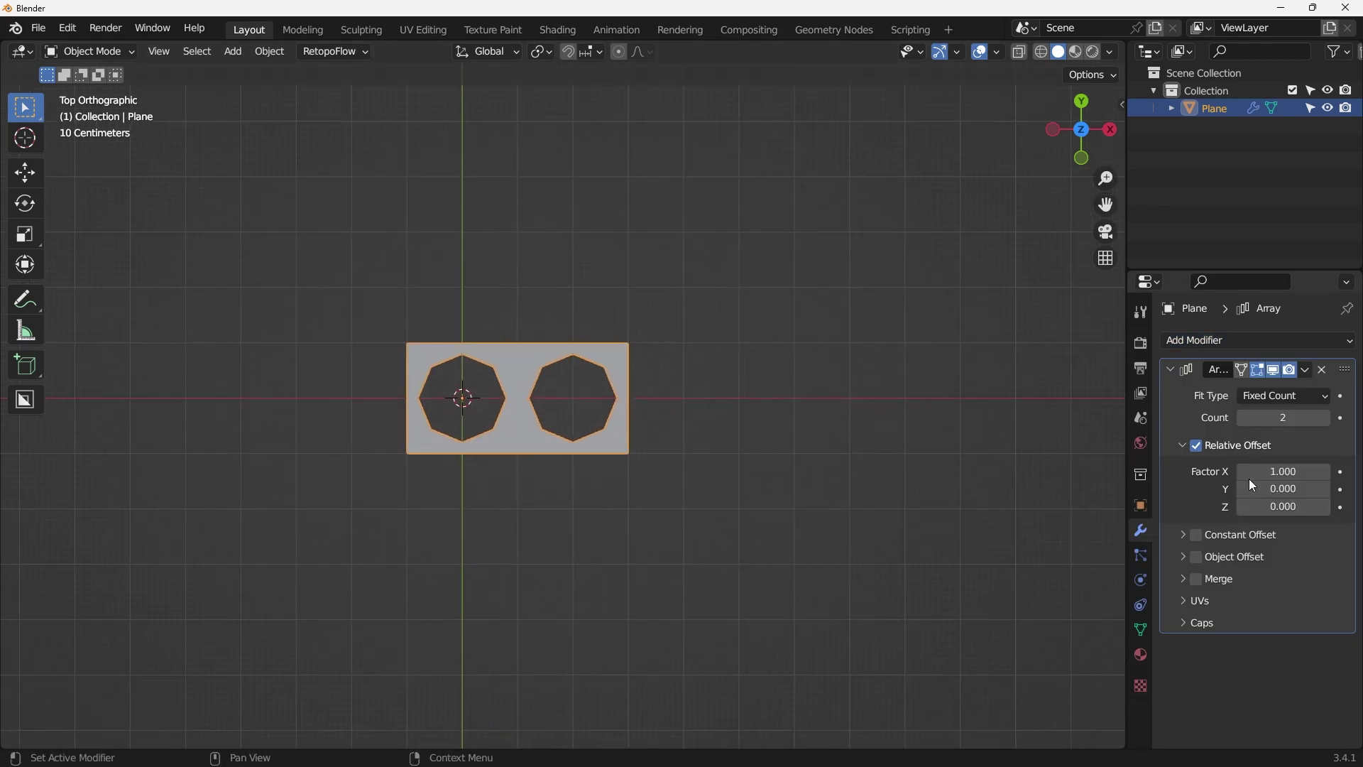
left_click(1278, 417)
type("10")
key("Return")
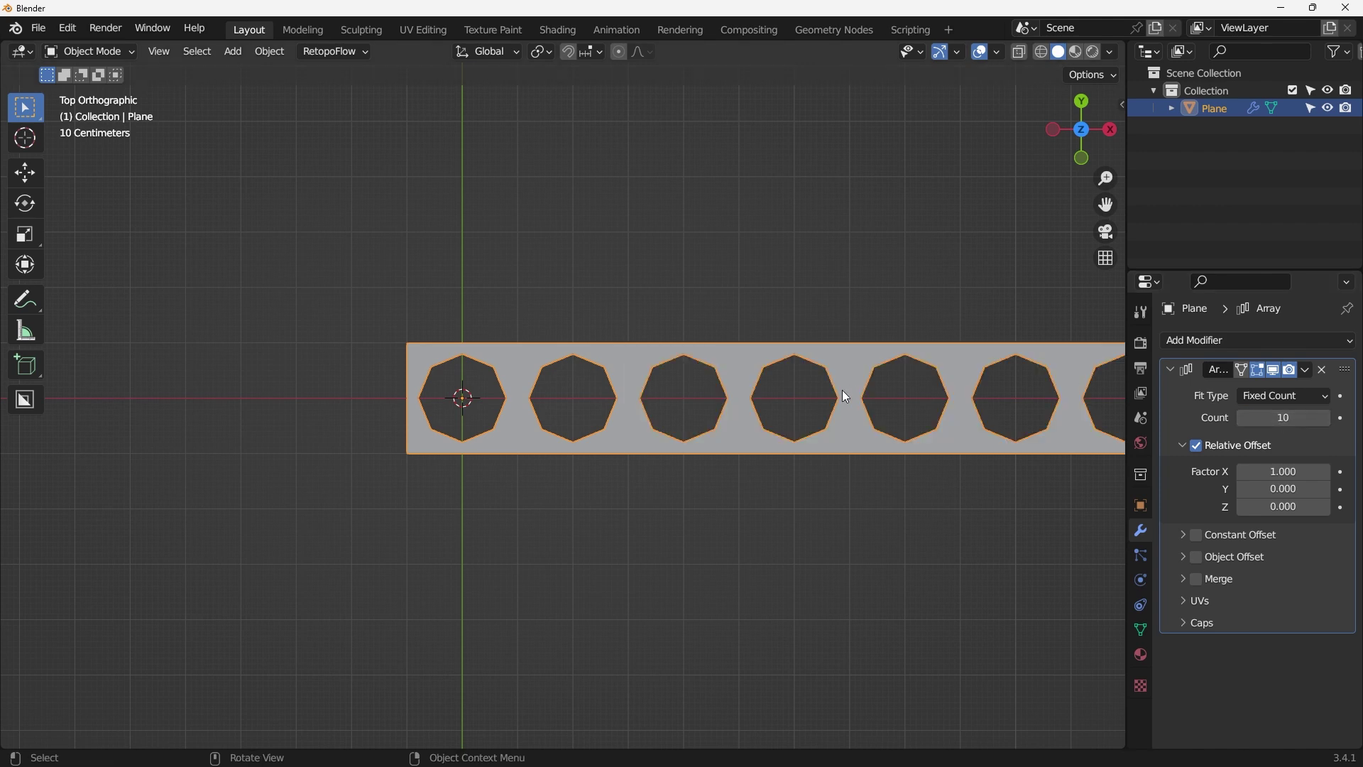
scroll(777, 399, "down", 6)
left_click(1300, 419)
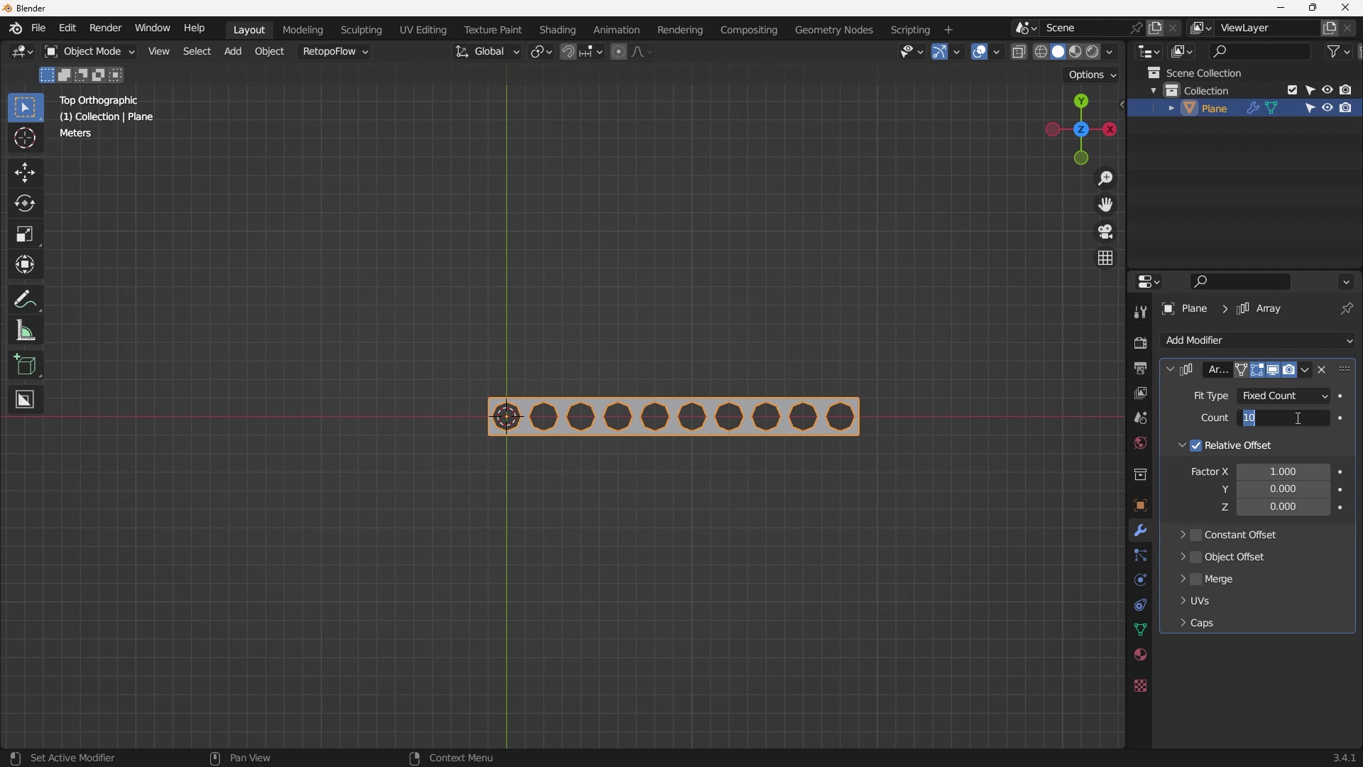
type("20")
key("Return")
Zoom in and inspect the tile mesh in Edit Mode, then return to Object Mode.
scroll(909, 457, "down", 4)
scroll(896, 442, "up", 4)
scroll(703, 448, "up", 2, "shift")
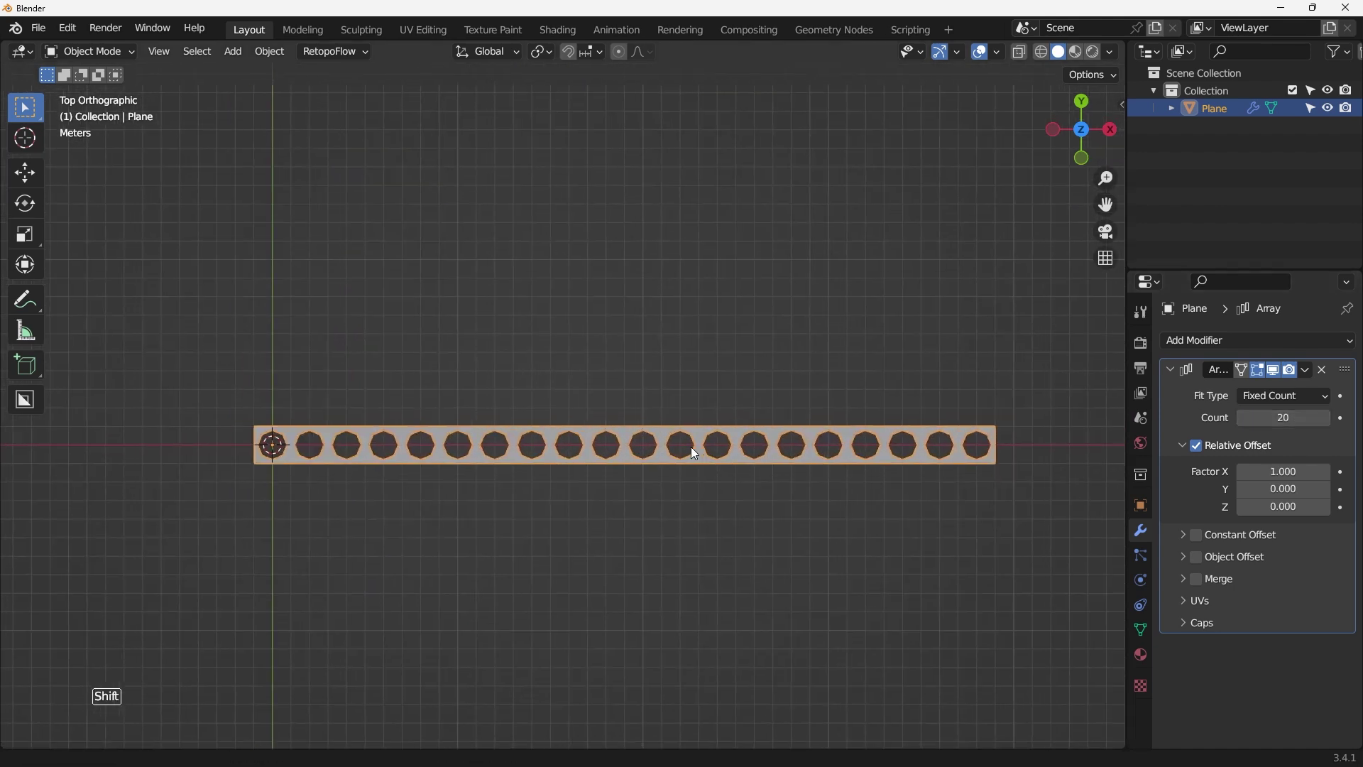
key("Tab")
scroll(230, 454, "up", 2)
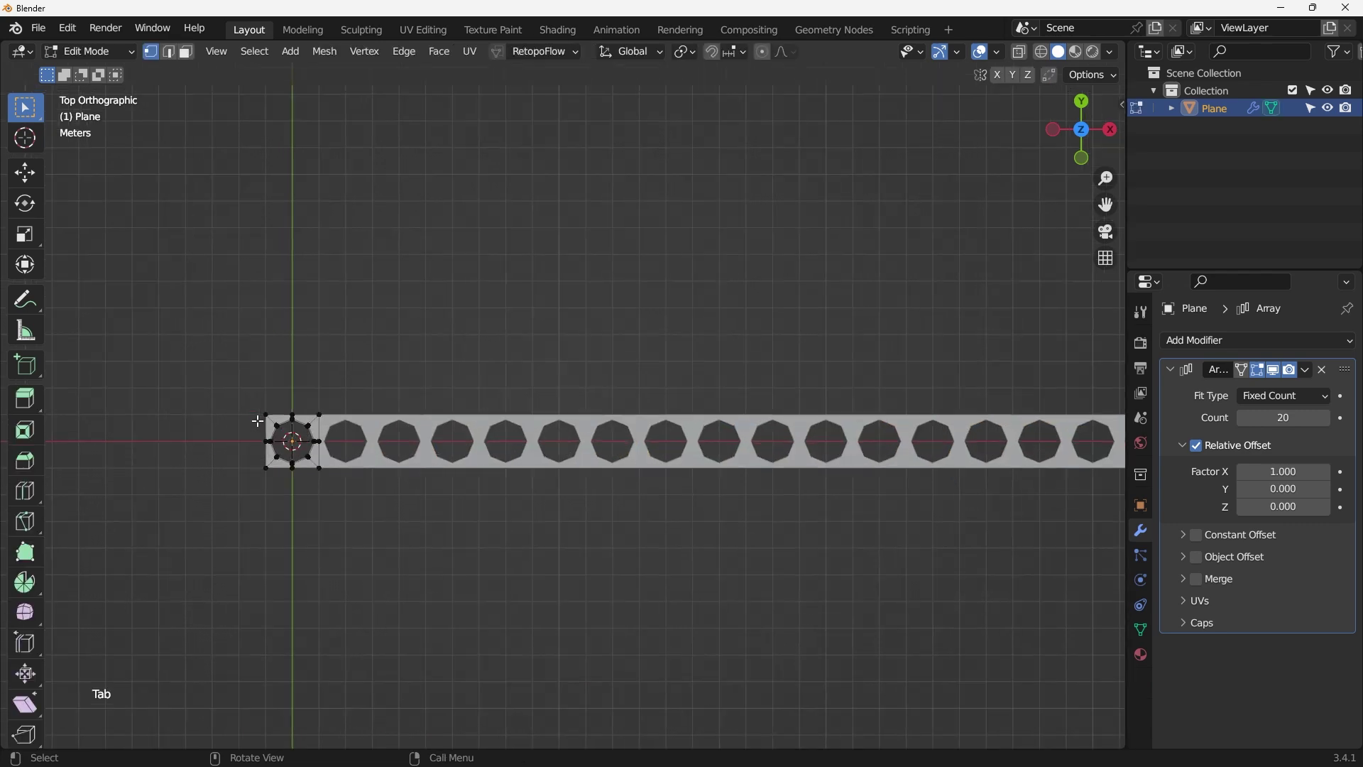
key("Tab")
scroll(495, 384, "down", 4)
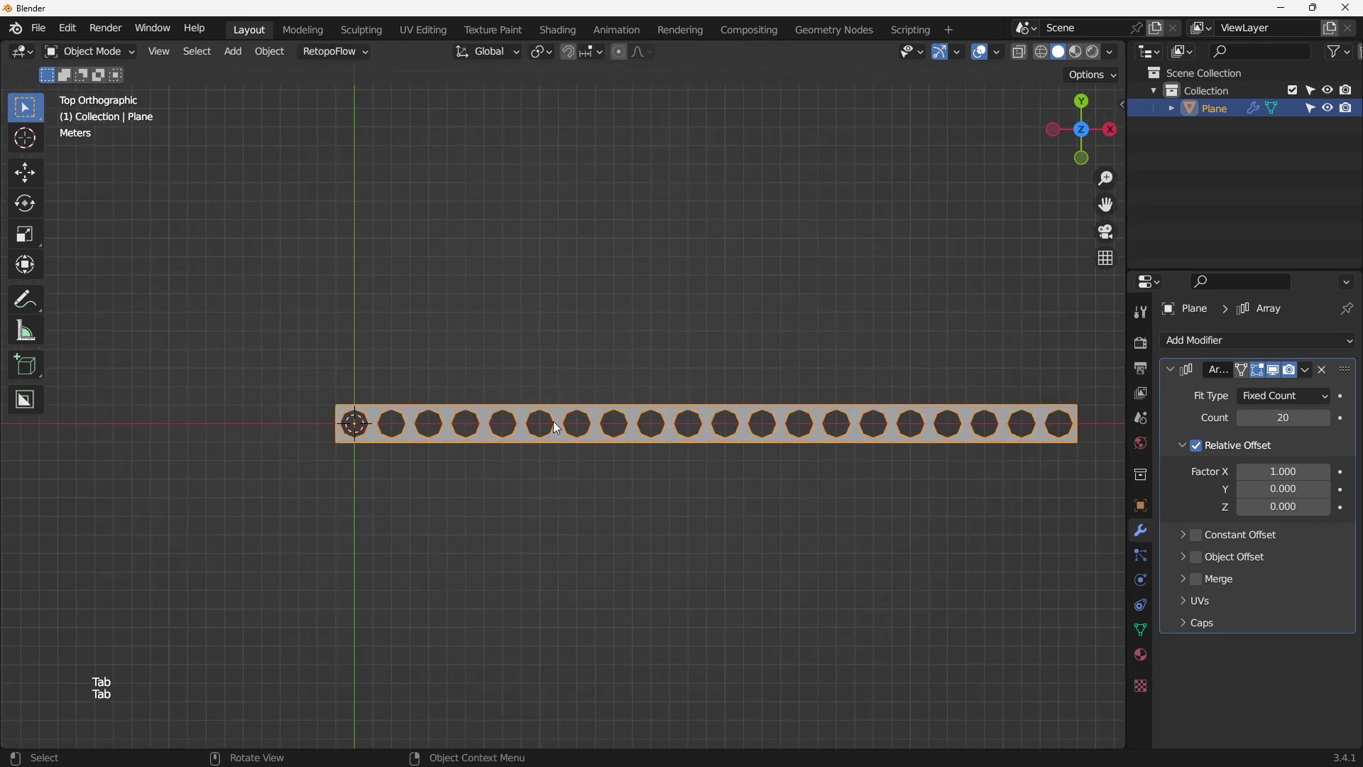
scroll(504, 438, "up", 2)
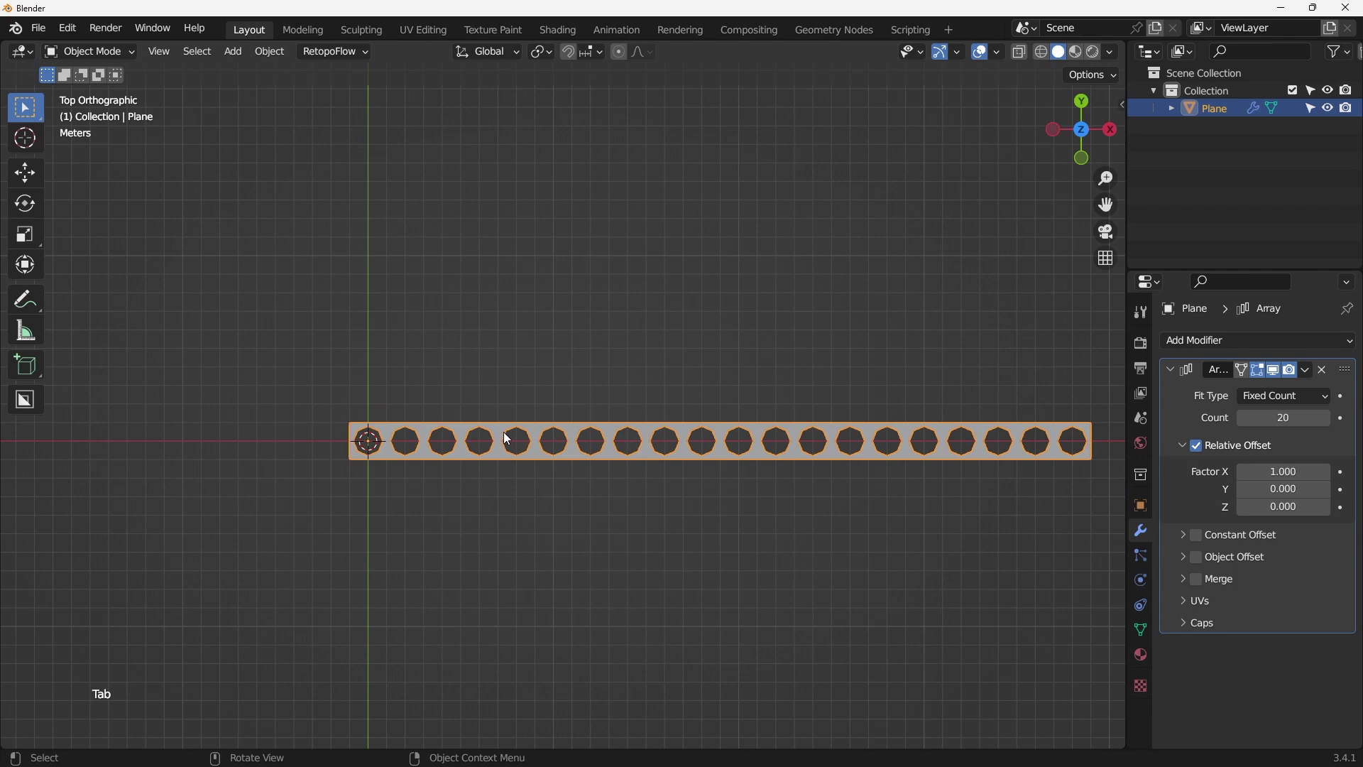
scroll(646, 470, "down", 3)
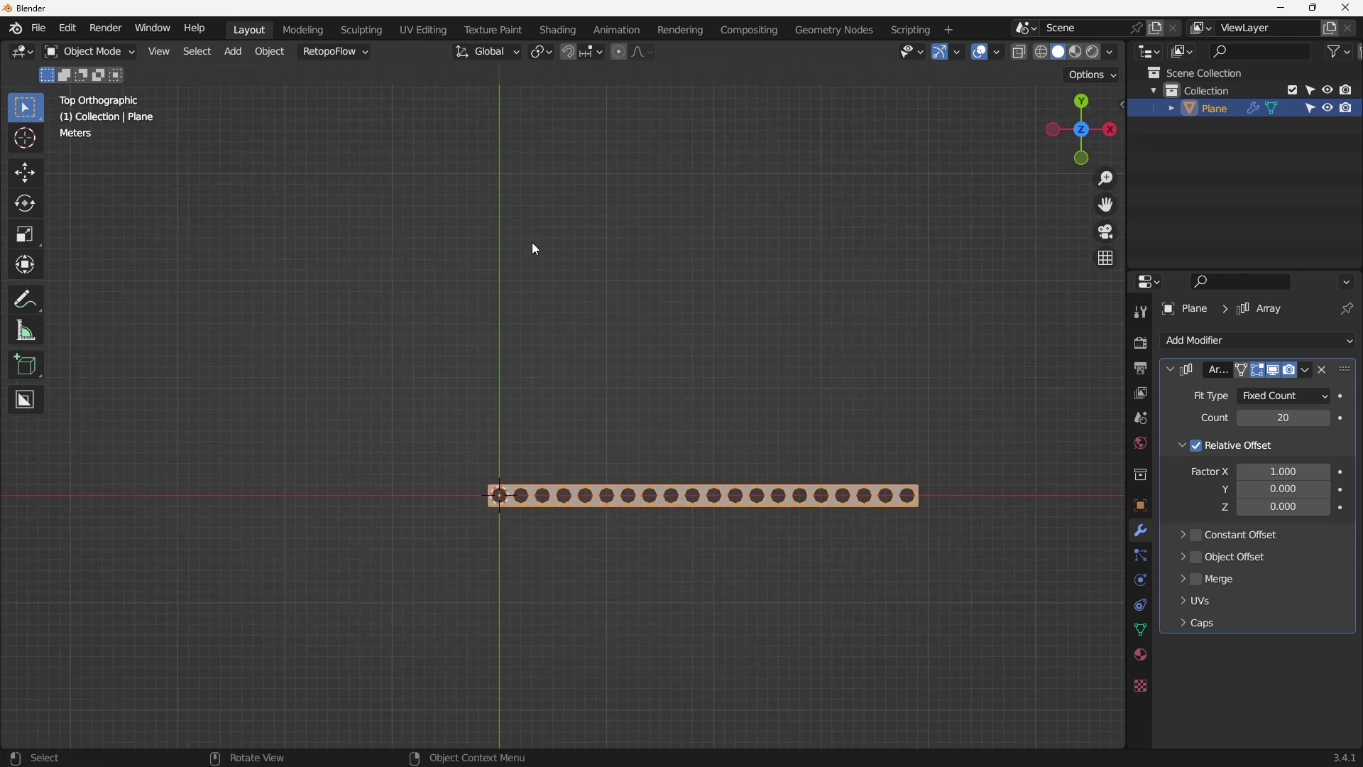
scroll(517, 490, "up", 3)
scroll(679, 469, "up", 1)
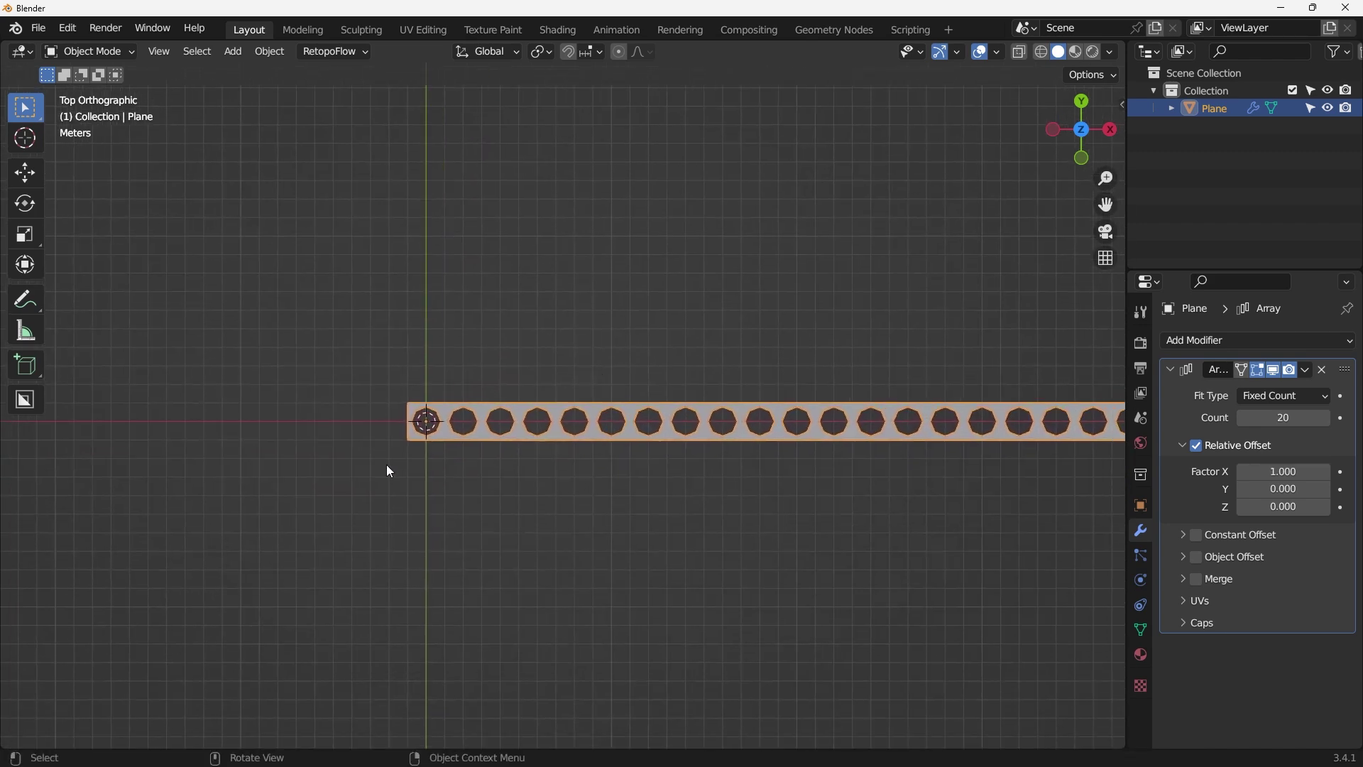
Add a second Array modifier with relative offset factor X 0 and Y 1.
left_click(1168, 371)
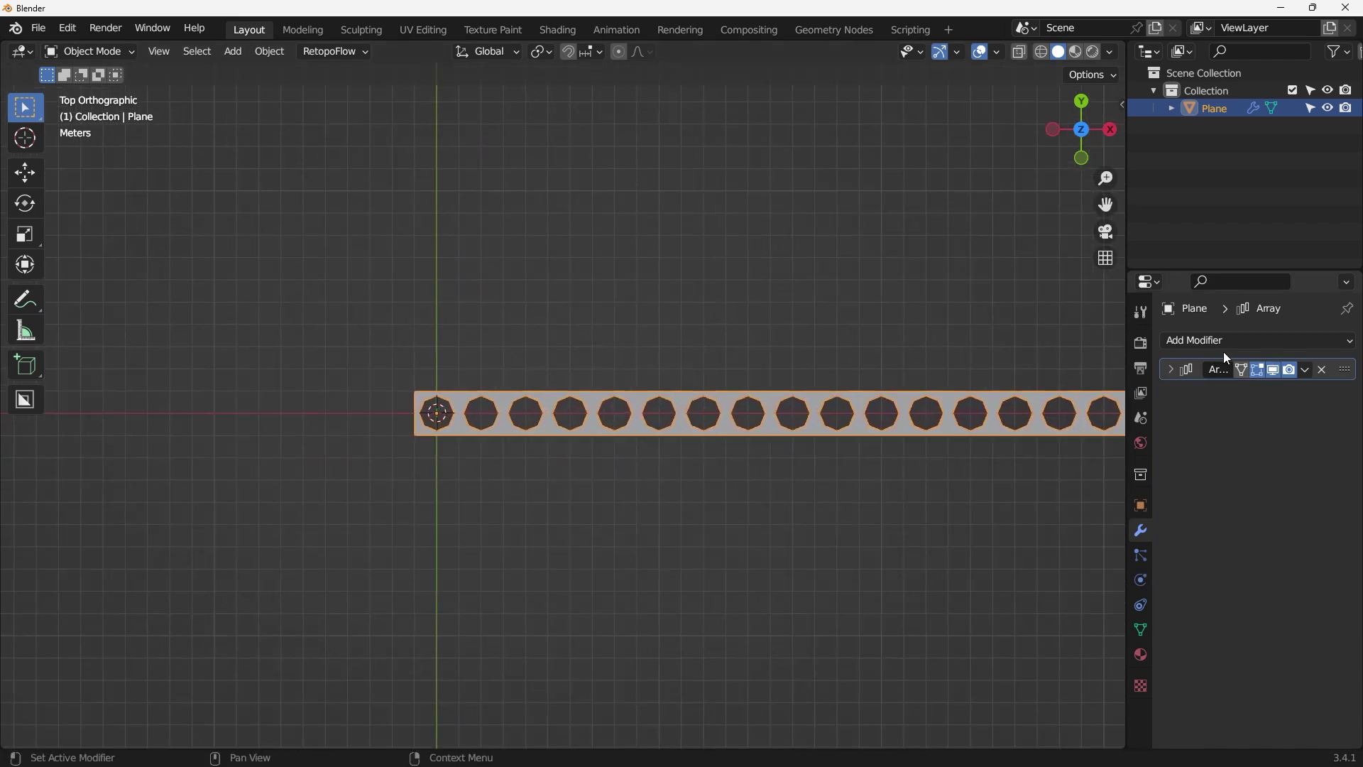
left_click(1225, 342)
left_click(1038, 388)
left_click(1278, 495)
type("0")
key("Return")
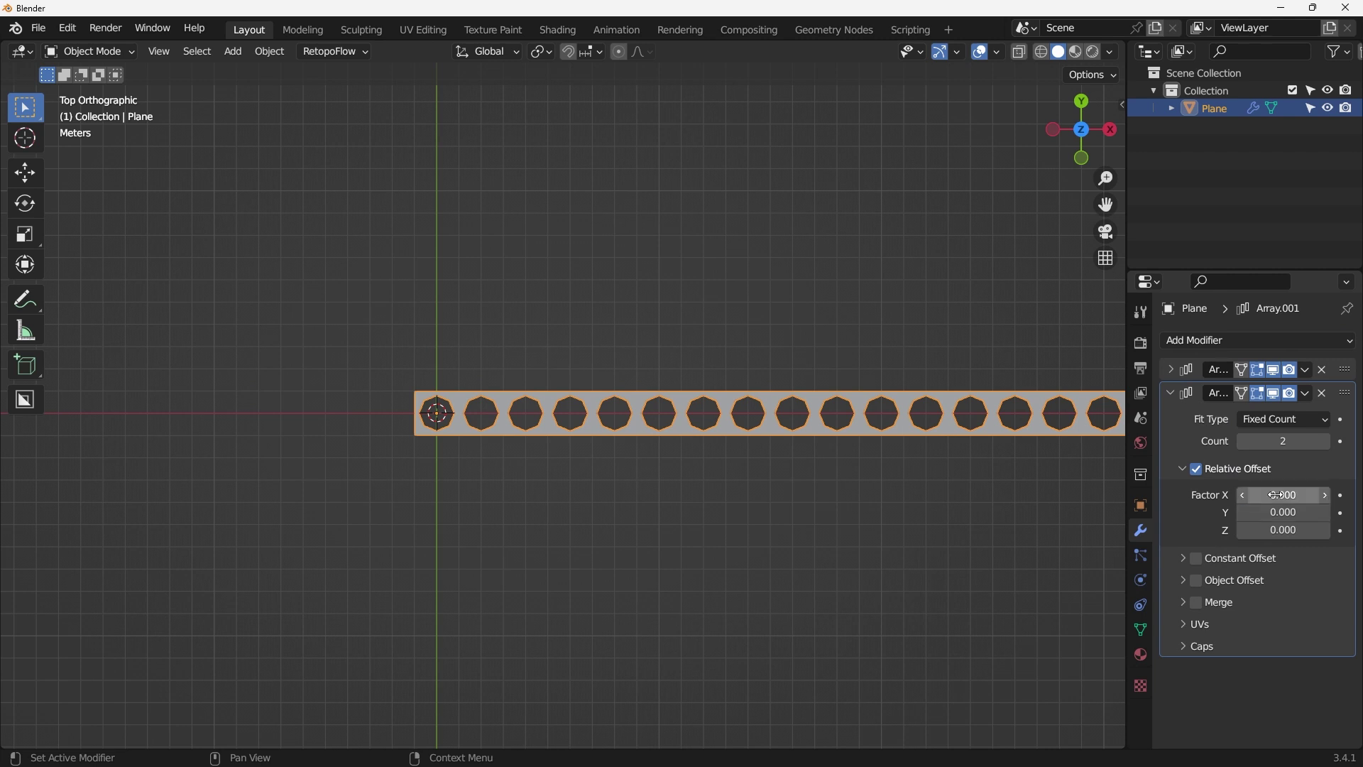
left_click(1278, 512)
type("1")
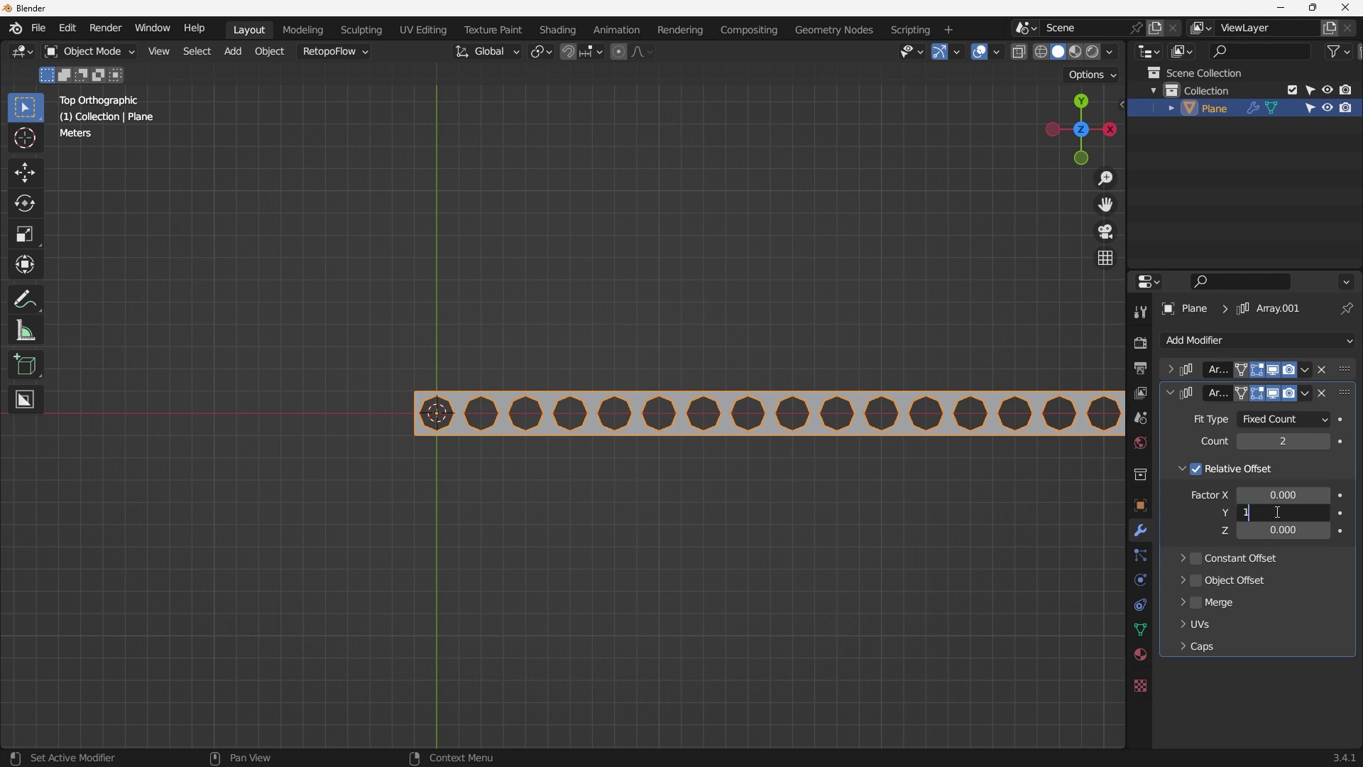
key("Return")
Try a count of 33 on the second array, then set it to 2 rows.
left_click_drag(1314, 433, 1154, 433)
scroll(704, 462, "down", 4)
middle_click_drag(703, 185, 653, 365, "shift")
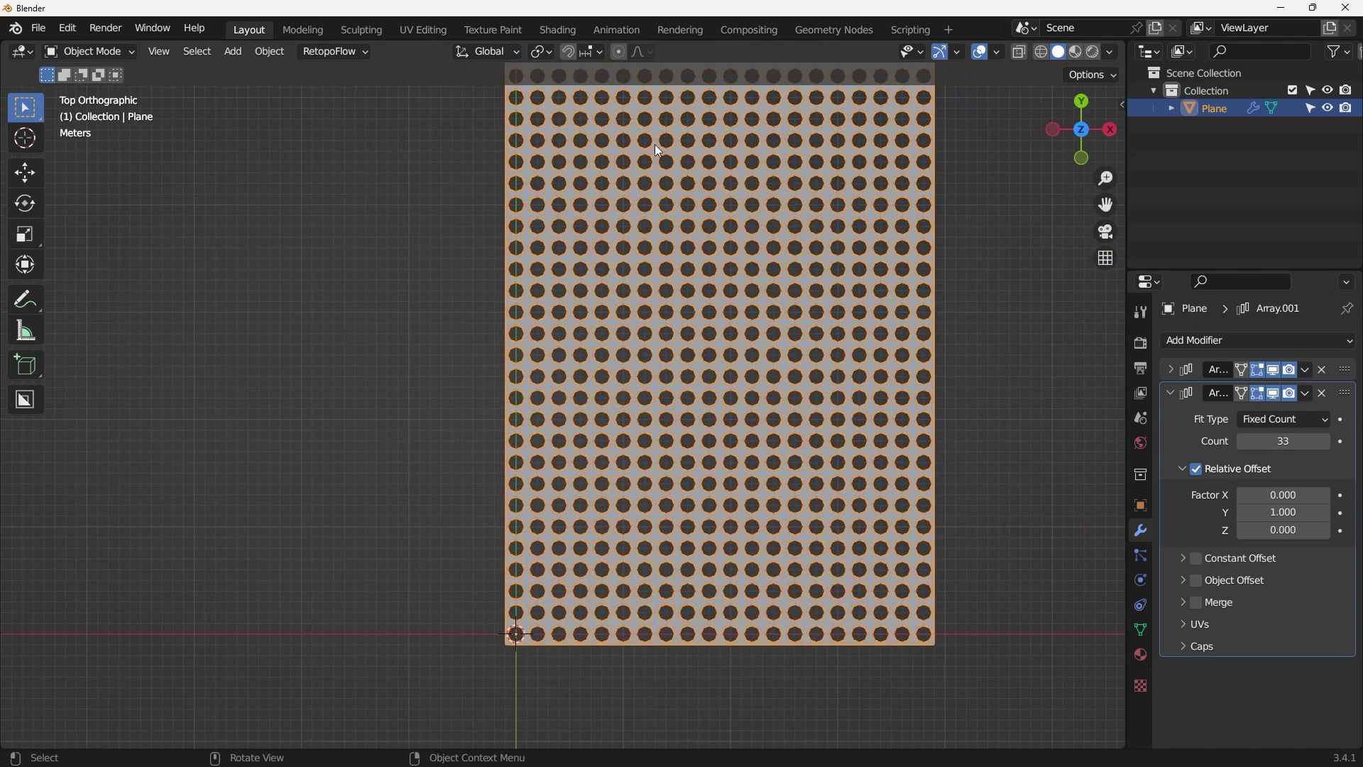
scroll(646, 305, "down", 2)
left_click(1278, 442)
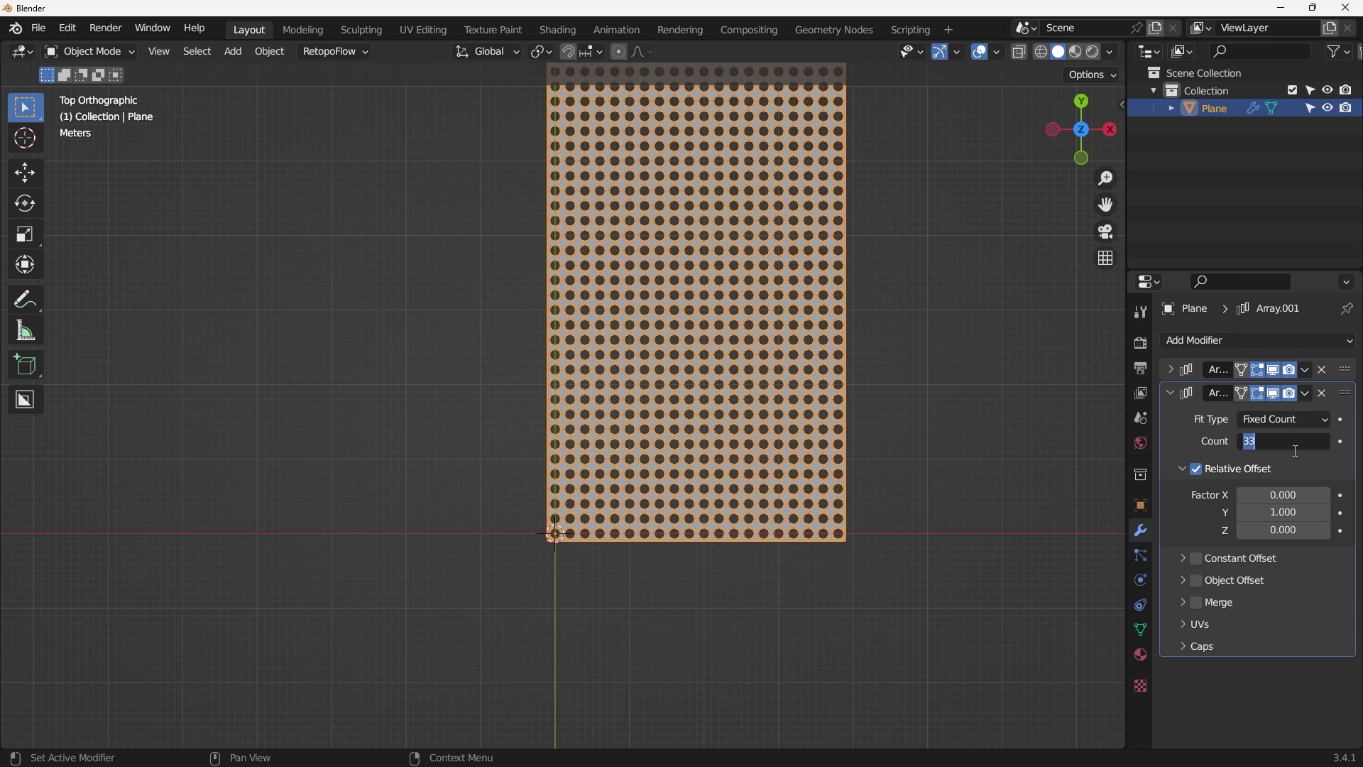
type("2")
key("Return")
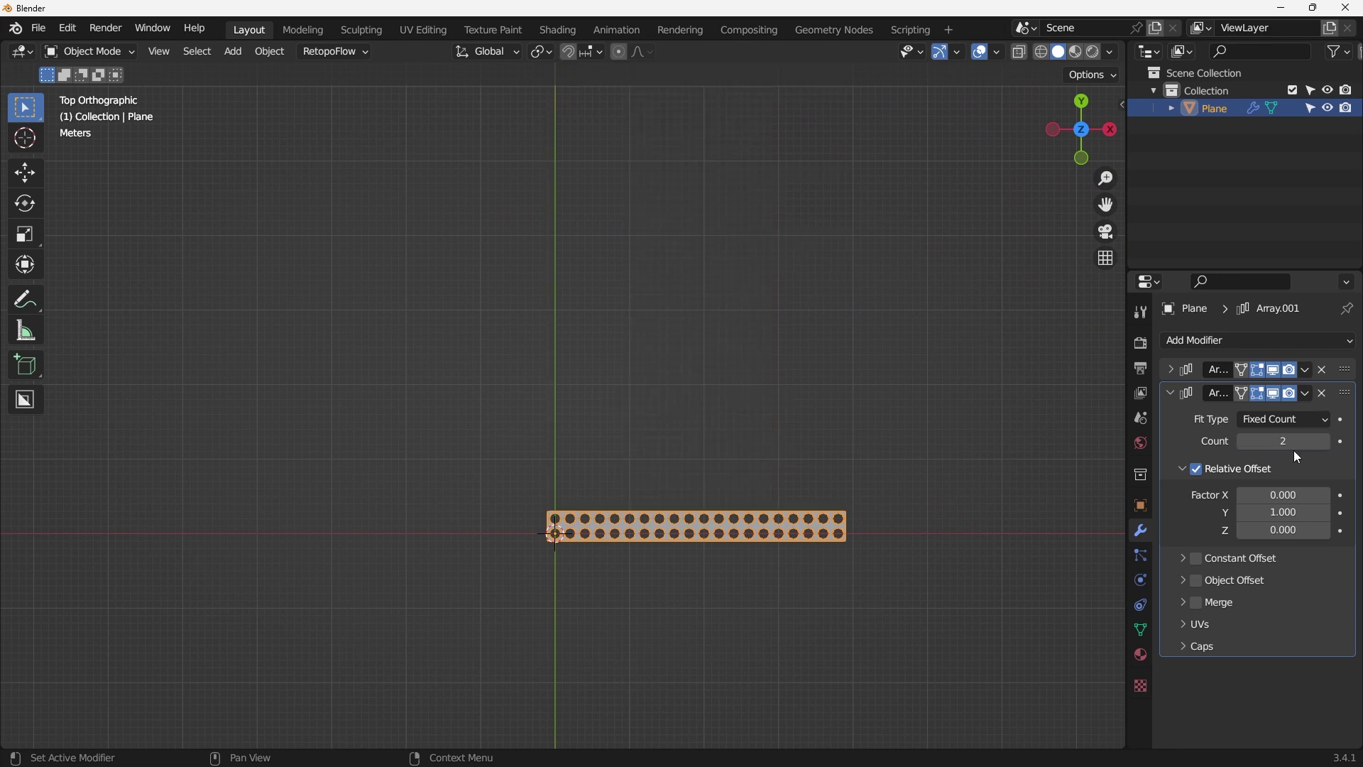
middle_click_drag(927, 564, 679, 563, "shift")
scroll(787, 462, "up", 5)
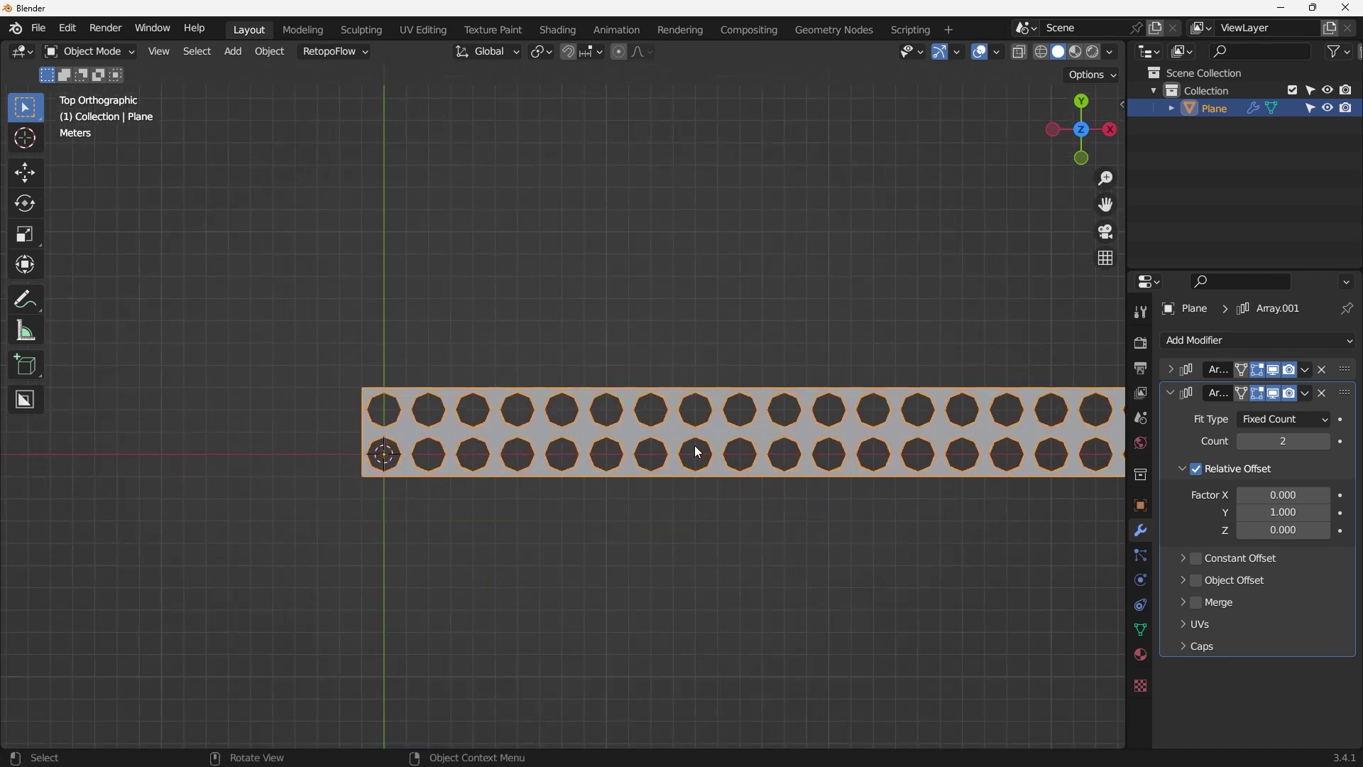
scroll(429, 420, "up", 5)
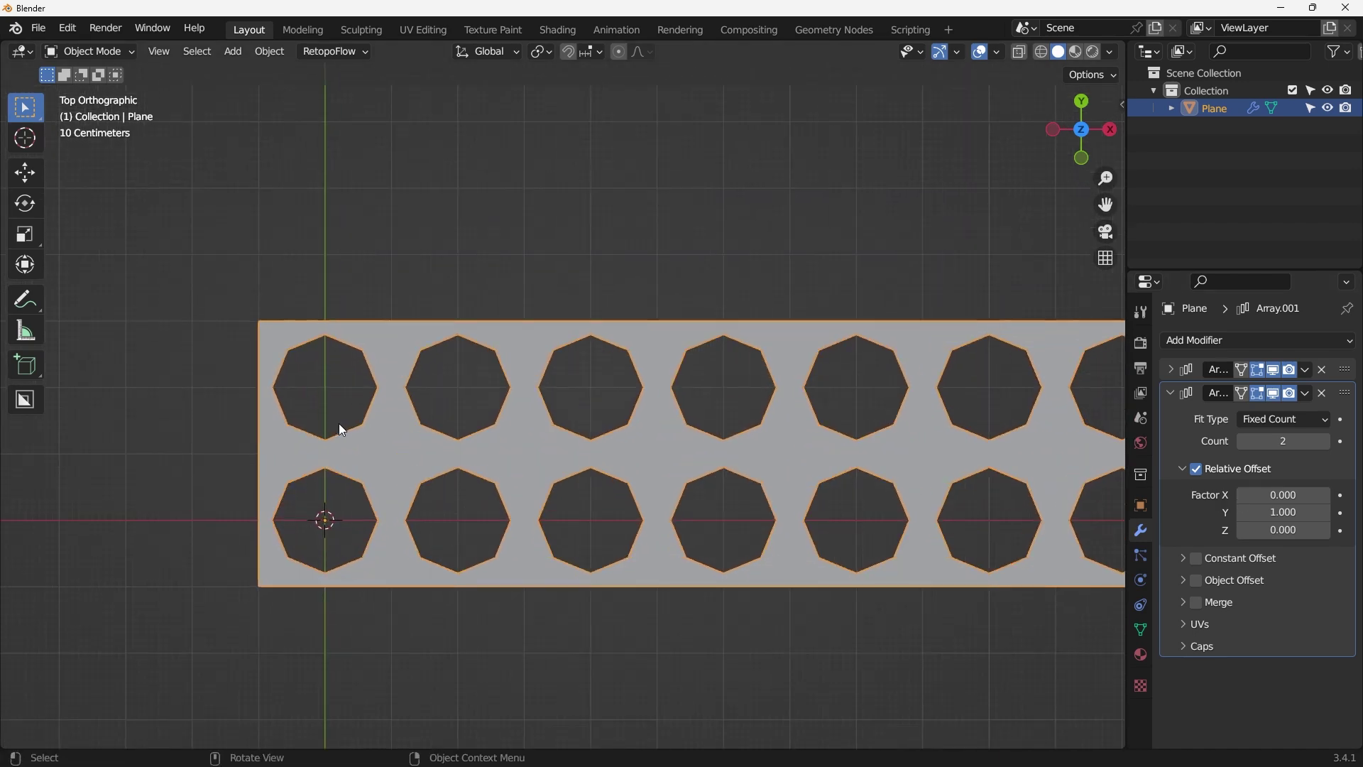
middle_click_drag(394, 431, 428, 419, "shift")
scroll(330, 387, "up", 3)
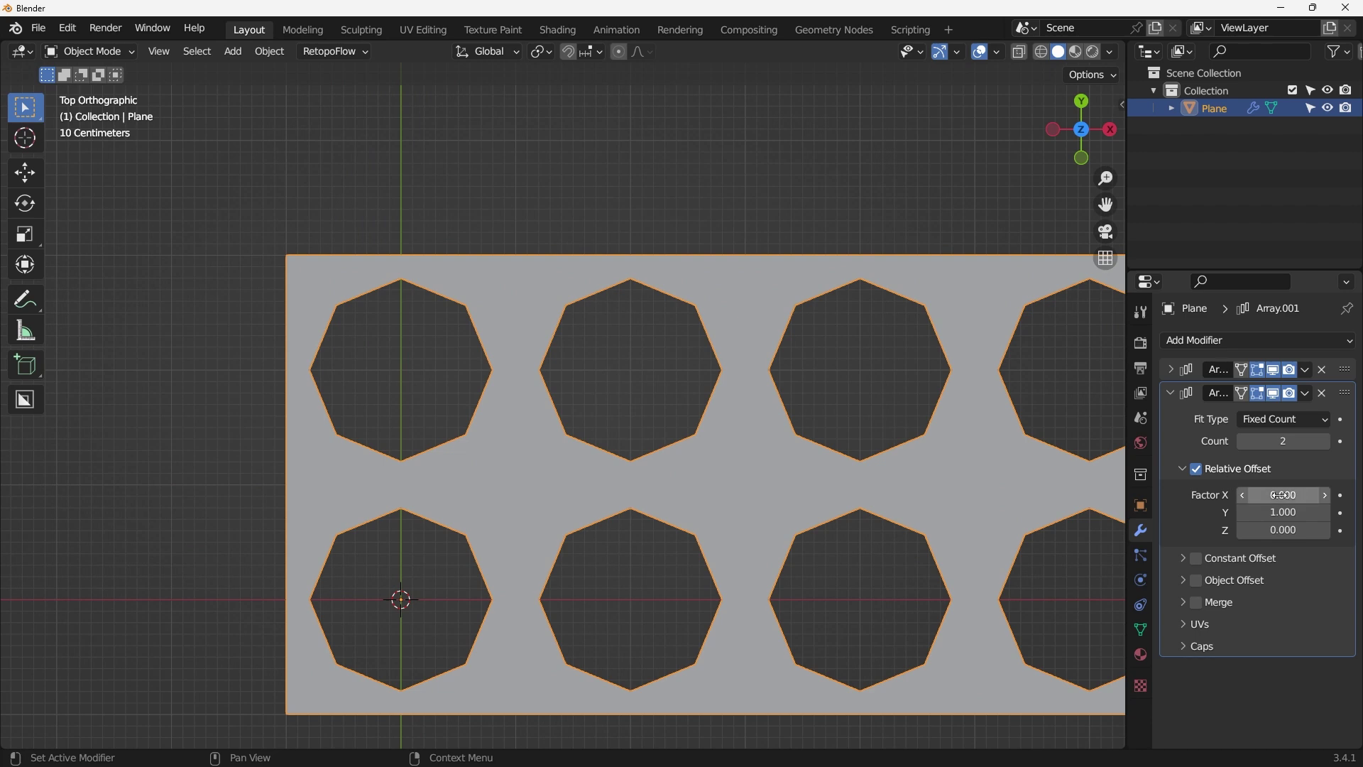
Set the second array's X factor to 0.025, then turn off its Relative Offset.
mouse_move(1284, 494)
left_mouse_down()
mouse_move(1307, 495)
mouse_move(1289, 494)
left_mouse_up()
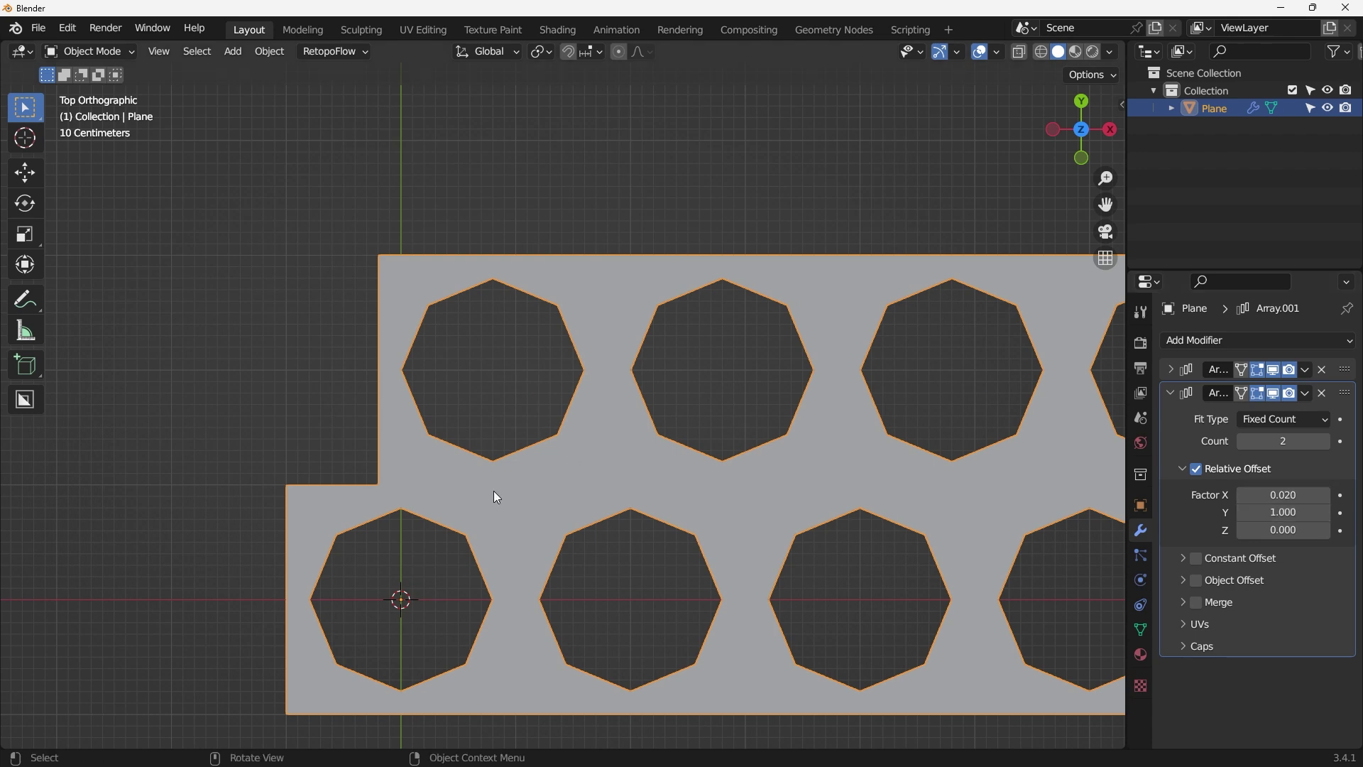
scroll(399, 500, "up", 1)
scroll(399, 505, "up", 1)
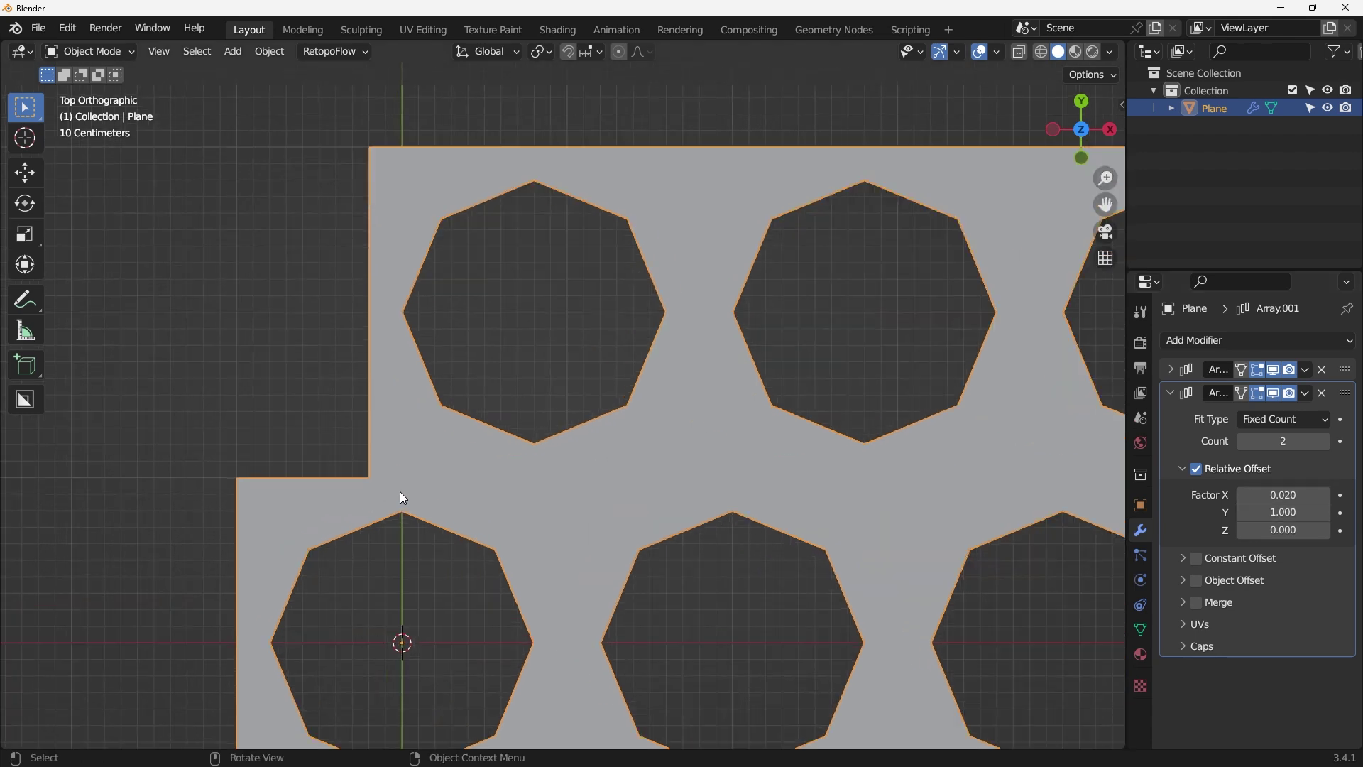
scroll(399, 490, "down", 2)
middle_click_drag(399, 490, 417, 326, "shift")
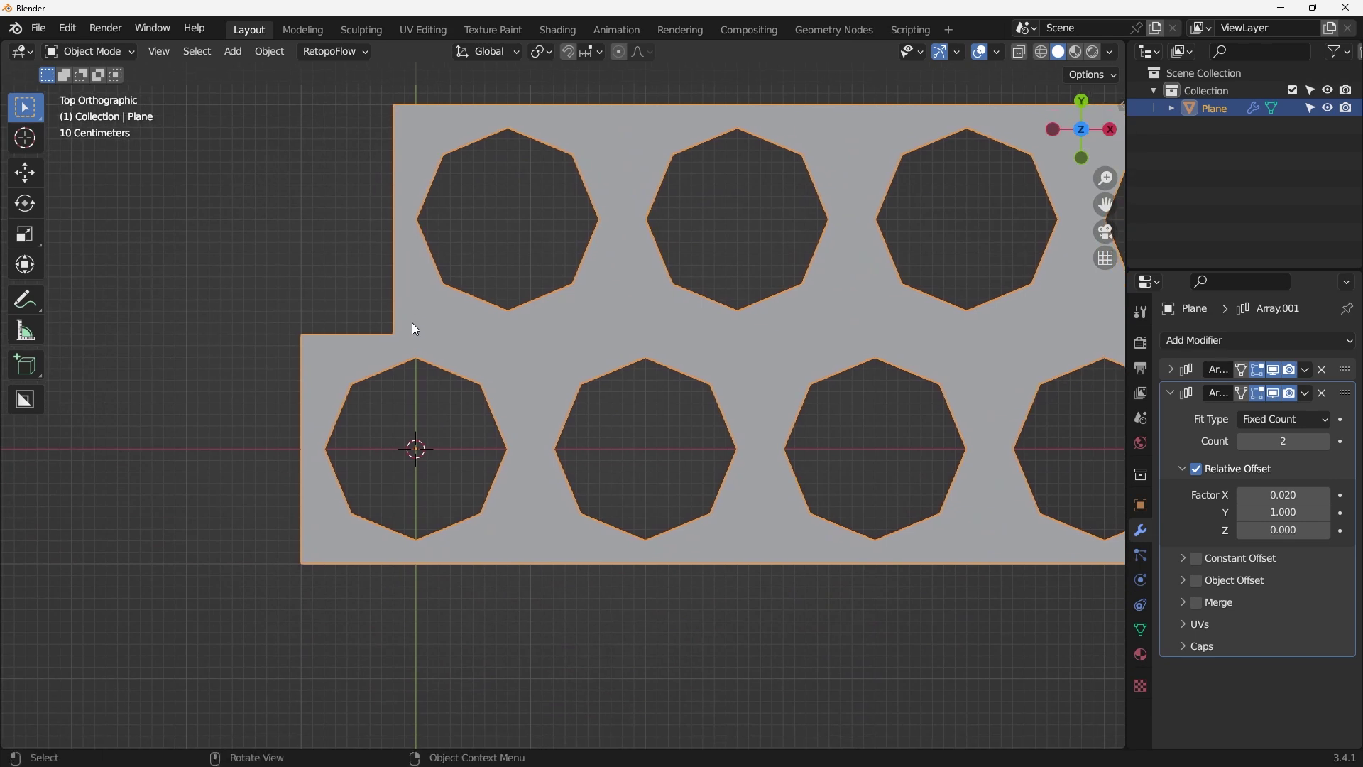
scroll(412, 333, "down", 1)
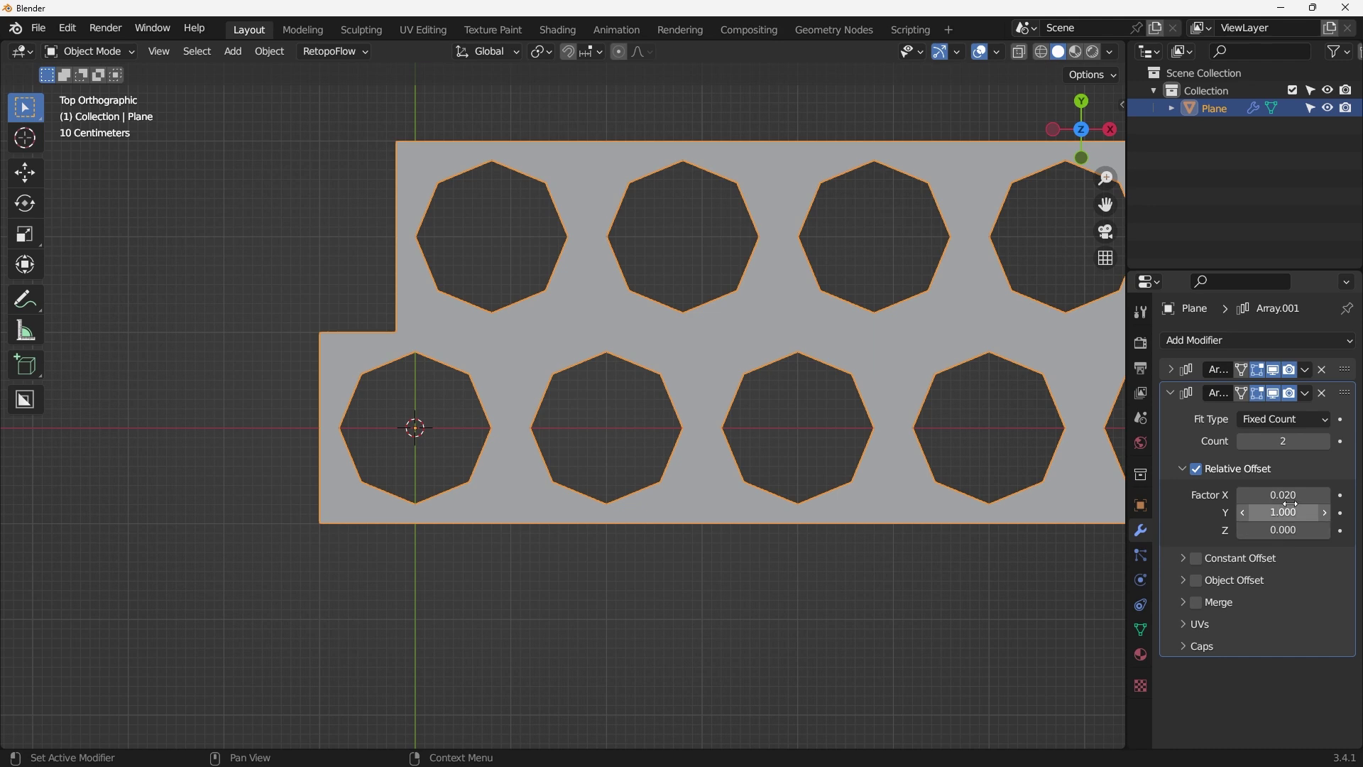
left_click(1241, 496)
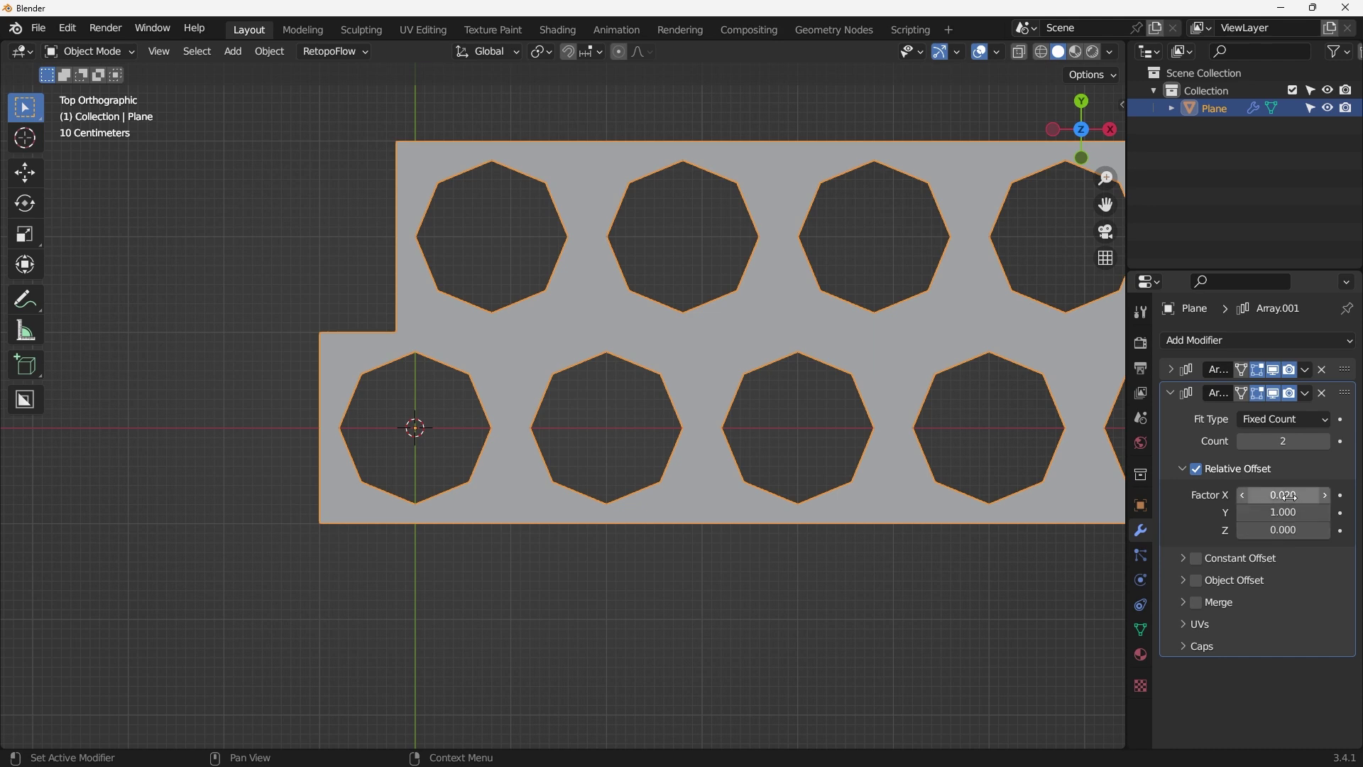
left_click(1274, 495)
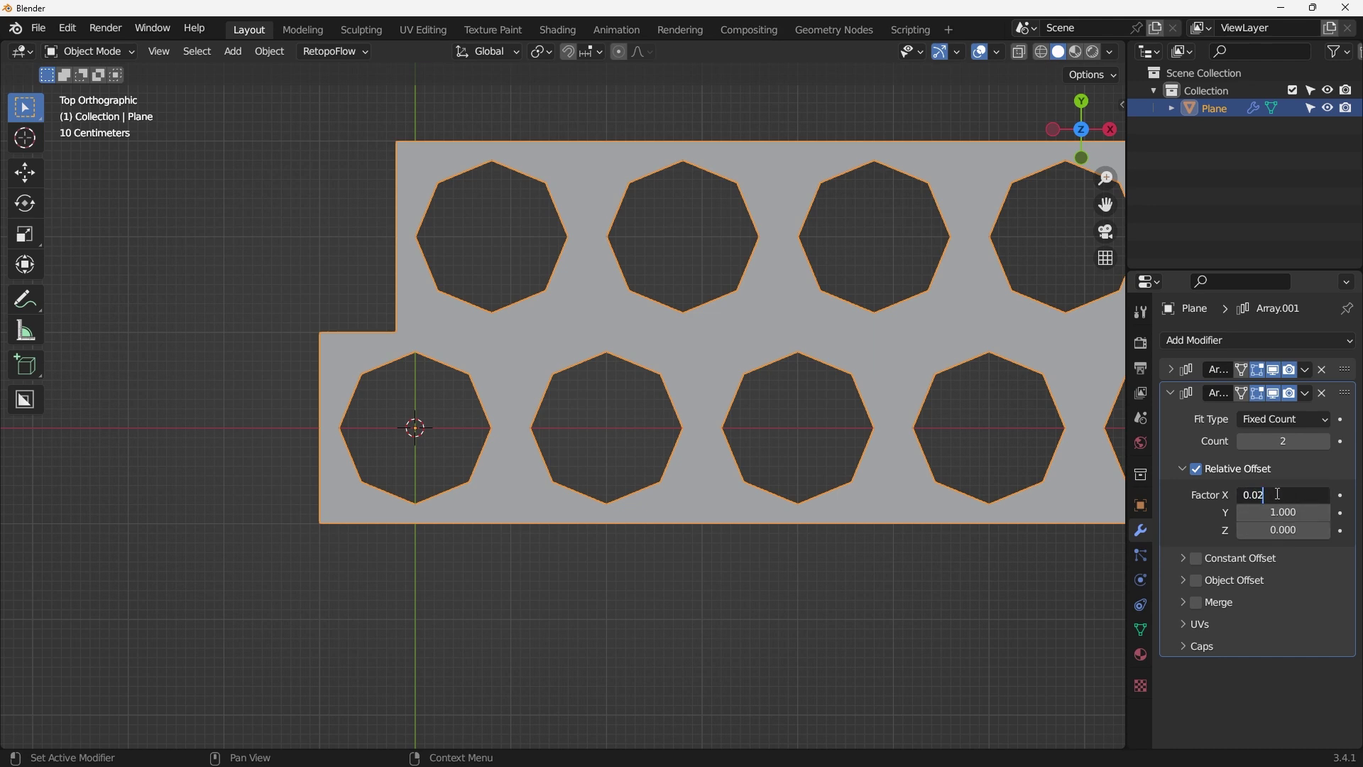
type("5")
key("Return")
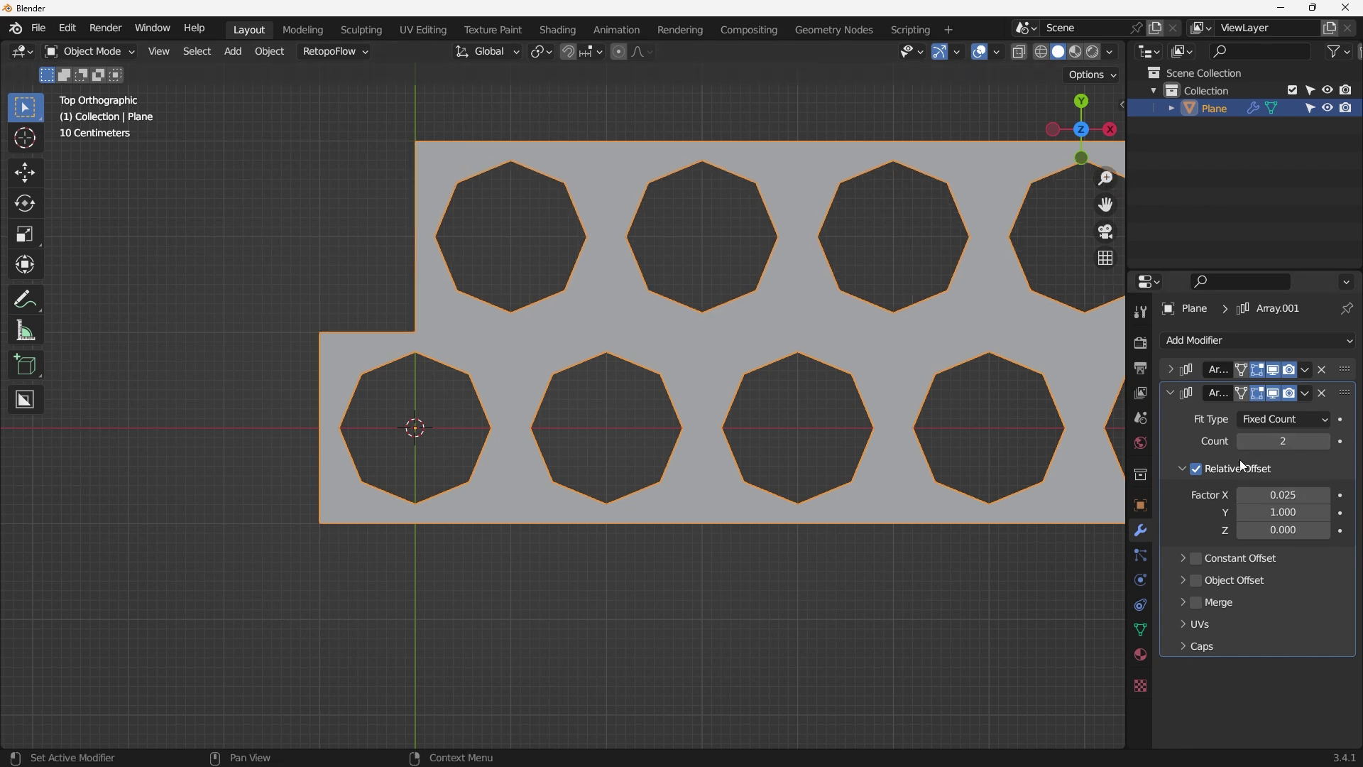
left_click(1197, 470)
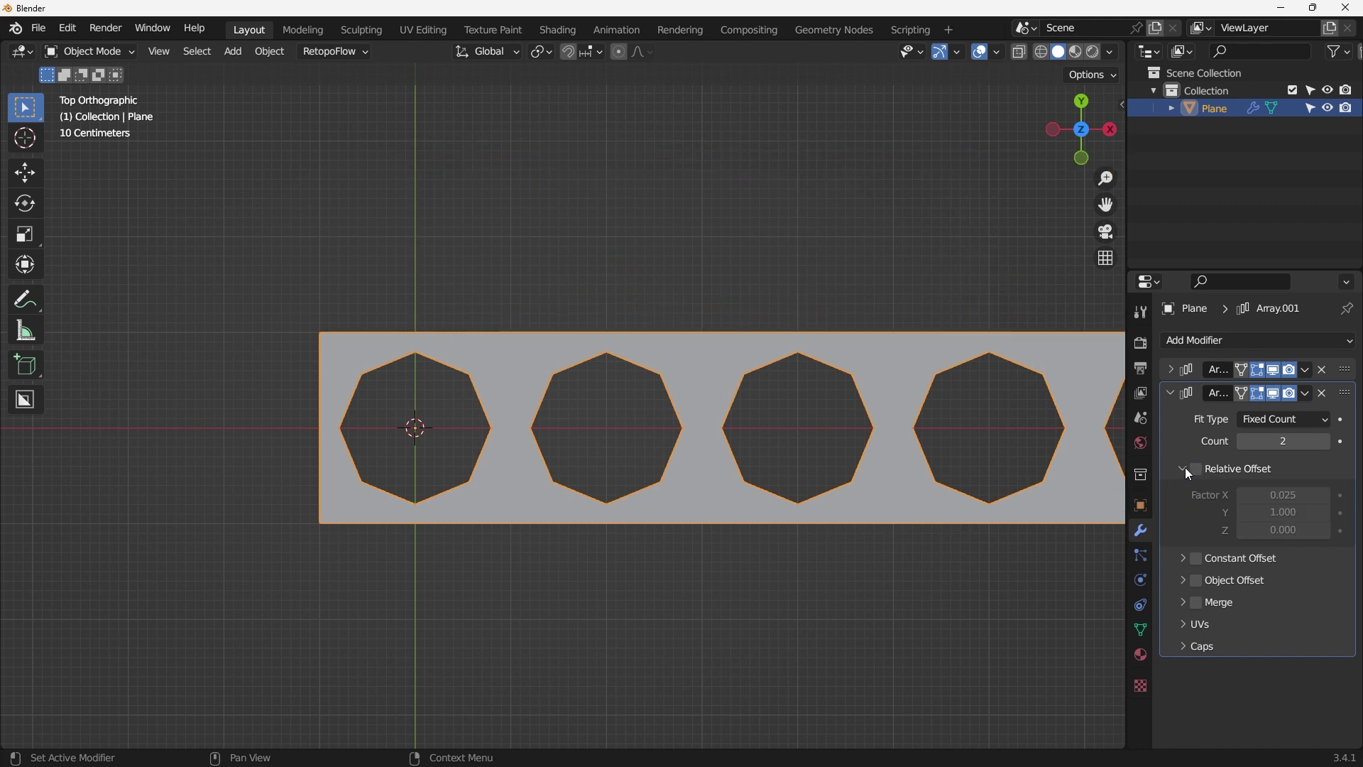
Enable Constant Offset on the second array with distance X 1 m and Y 2 m.
left_click(1196, 558)
left_click(1184, 558)
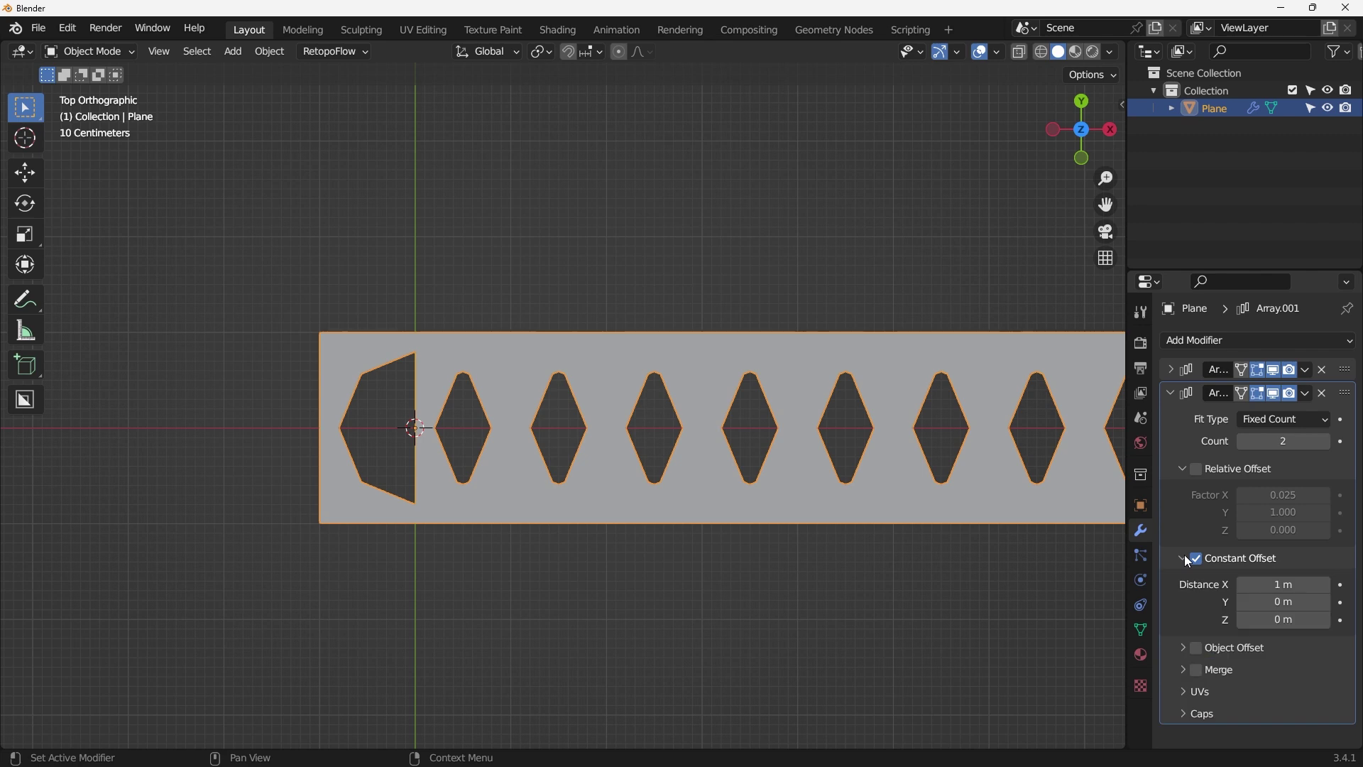
left_click(1281, 603)
type("2")
key("Return")
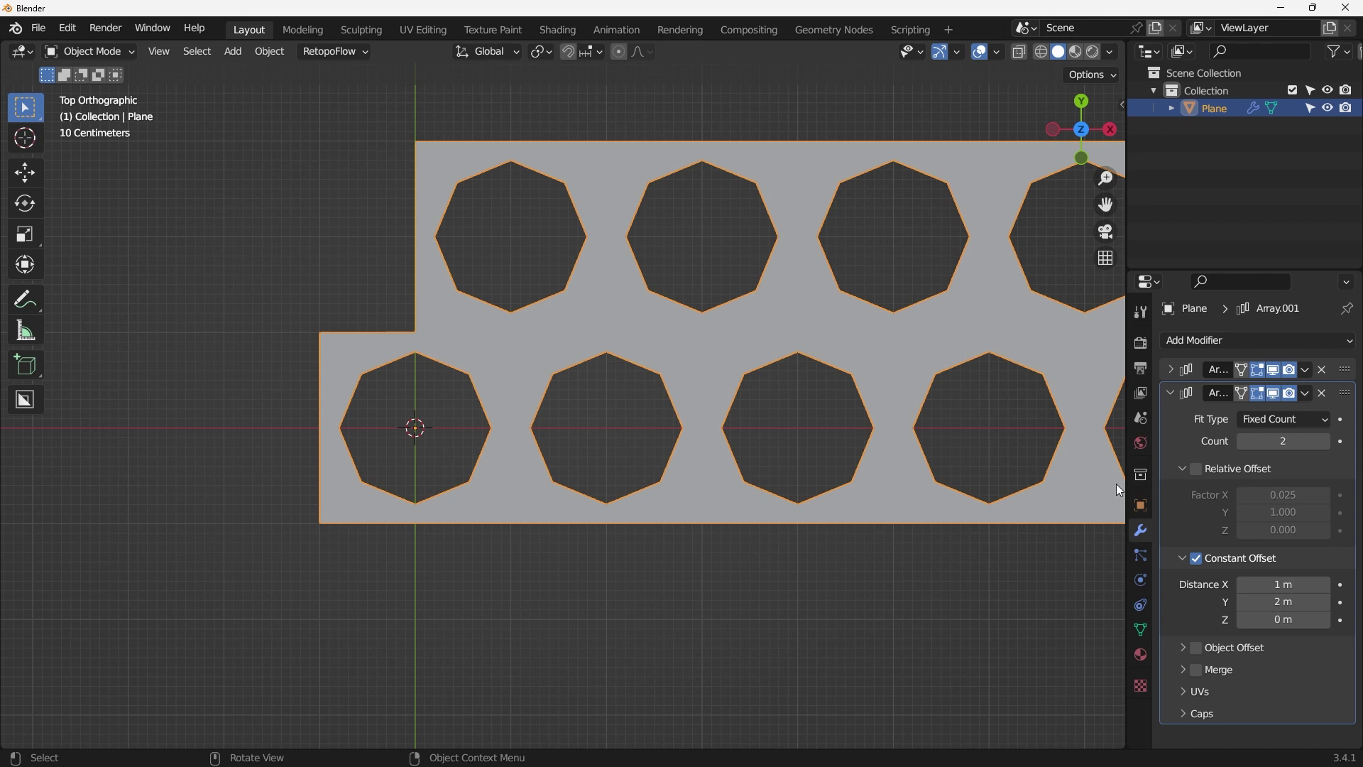
left_click_drag(1281, 584, 1303, 583)
key("ctrl+z")
Check the tile mesh in Edit Mode by selecting its left-half vertices, then return to Object Mode.
key("Tab")
scroll(309, 314, "up", 2)
left_click_drag(303, 434, 517, 665)
left_click_drag(298, 255, 457, 646)
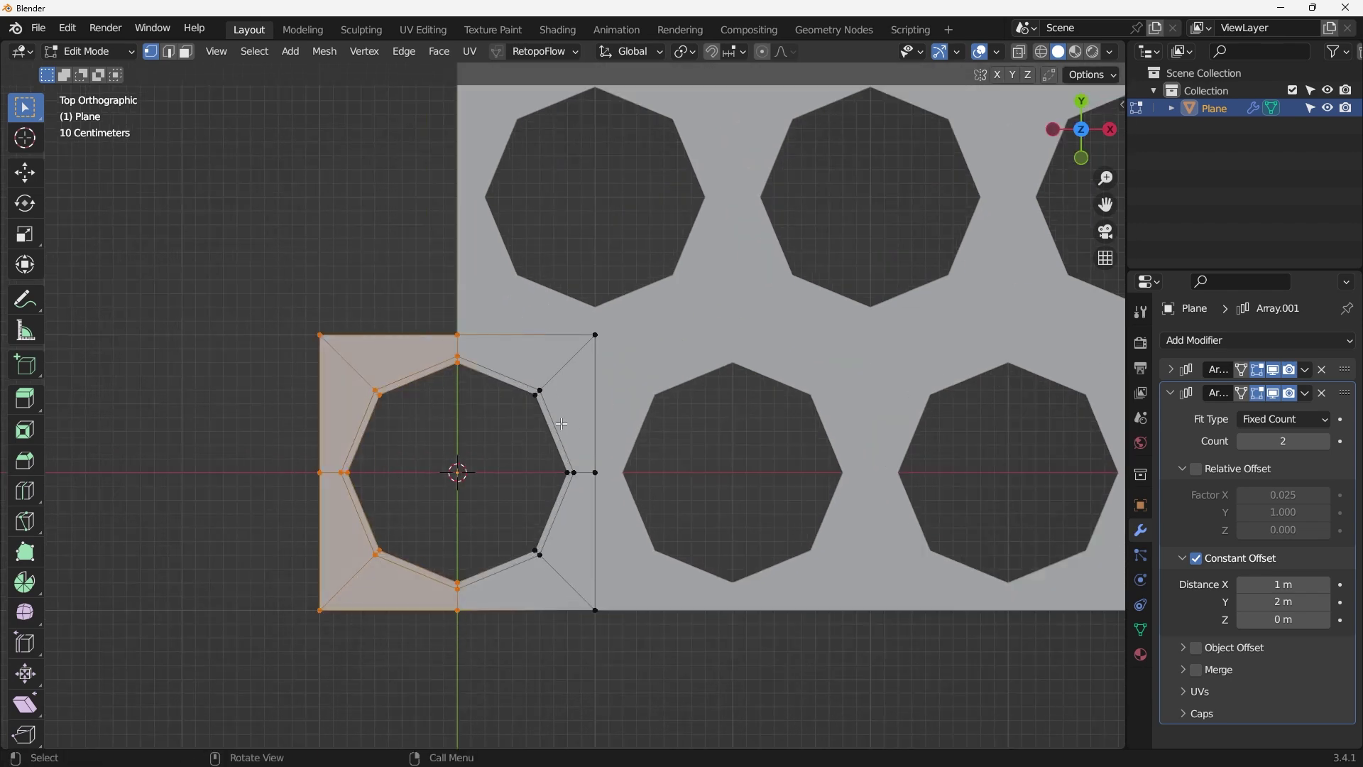
scroll(461, 451, "down", 3)
key("Tab")
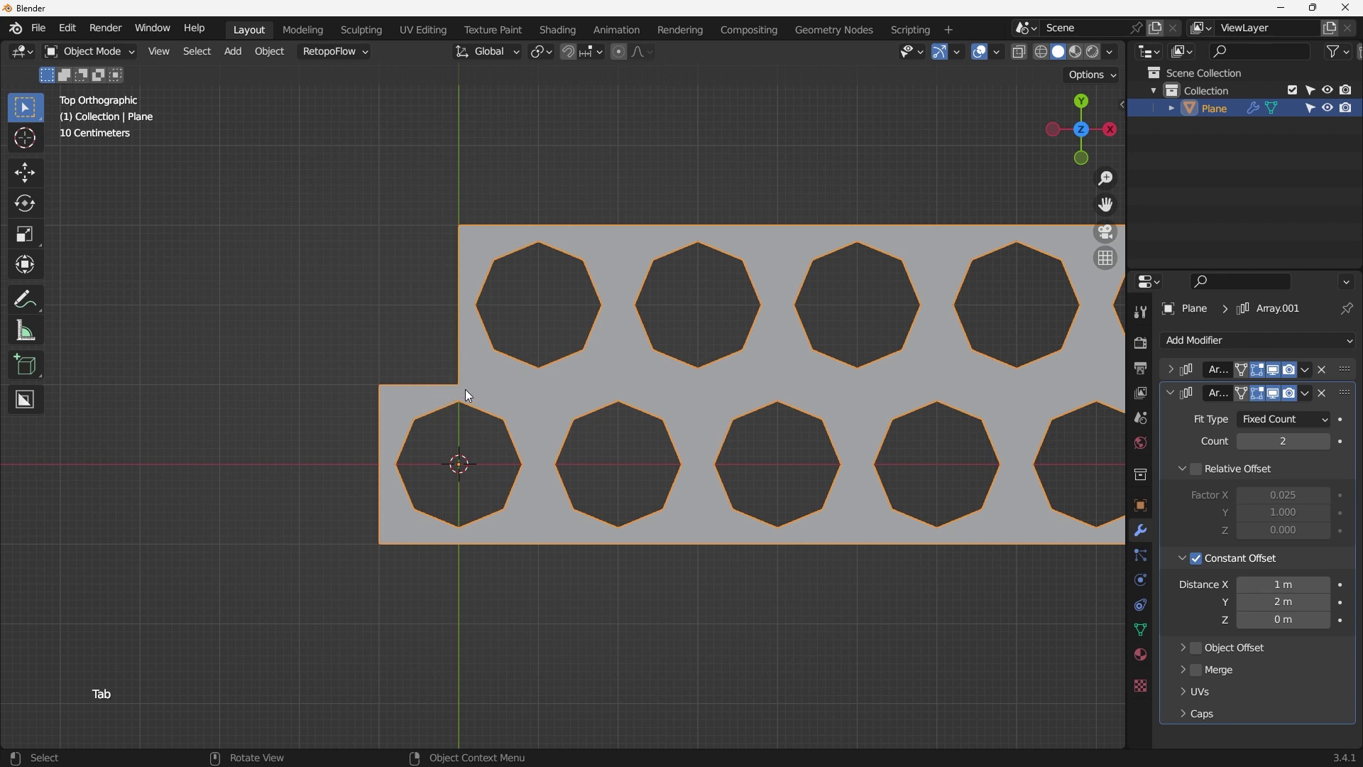
scroll(453, 394, "down", 2)
Add a third Array modifier with relative offset factor X 0 and Y 1.1.
left_click(1171, 393)
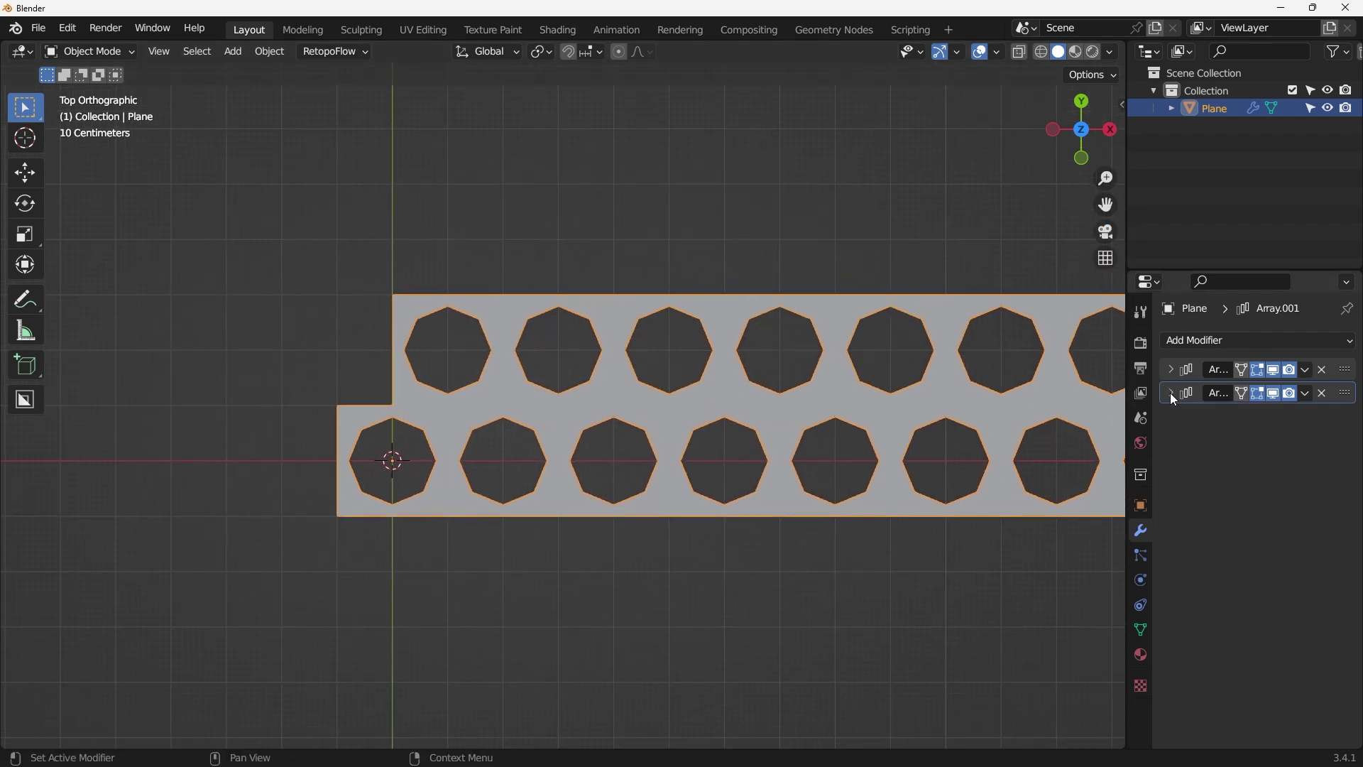
scroll(759, 348, "down", 6)
scroll(608, 319, "down", 4)
scroll(781, 376, "up", 1)
middle_click_drag(813, 460, 829, 510, "shift")
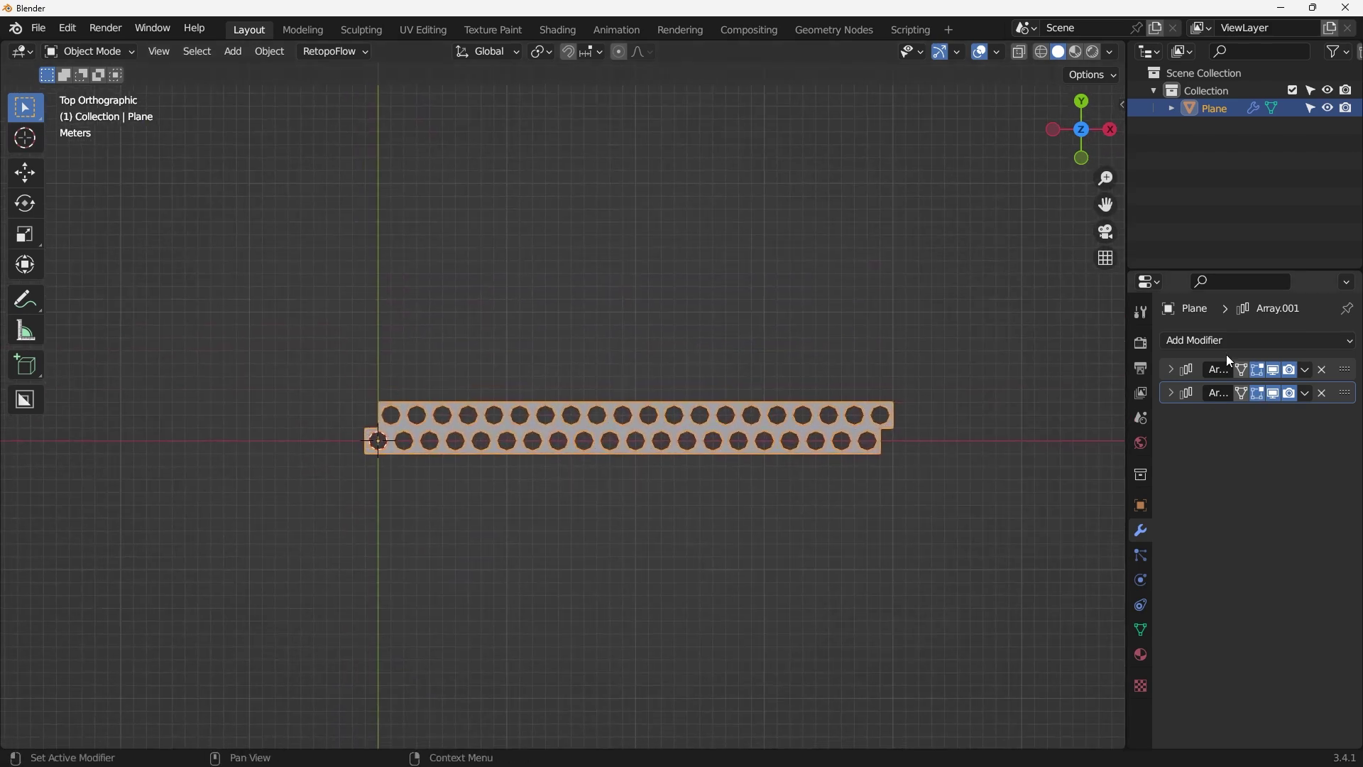
left_click(1227, 342)
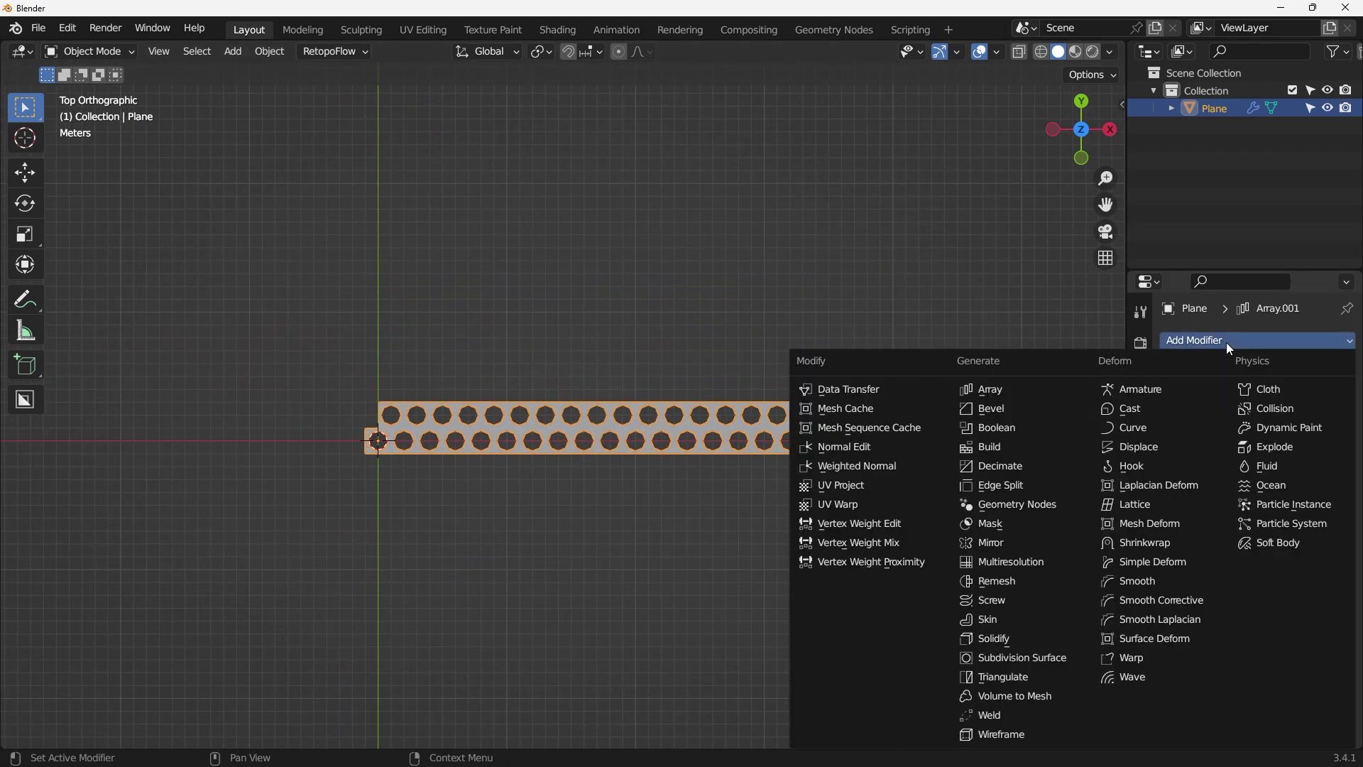
left_click(1006, 388)
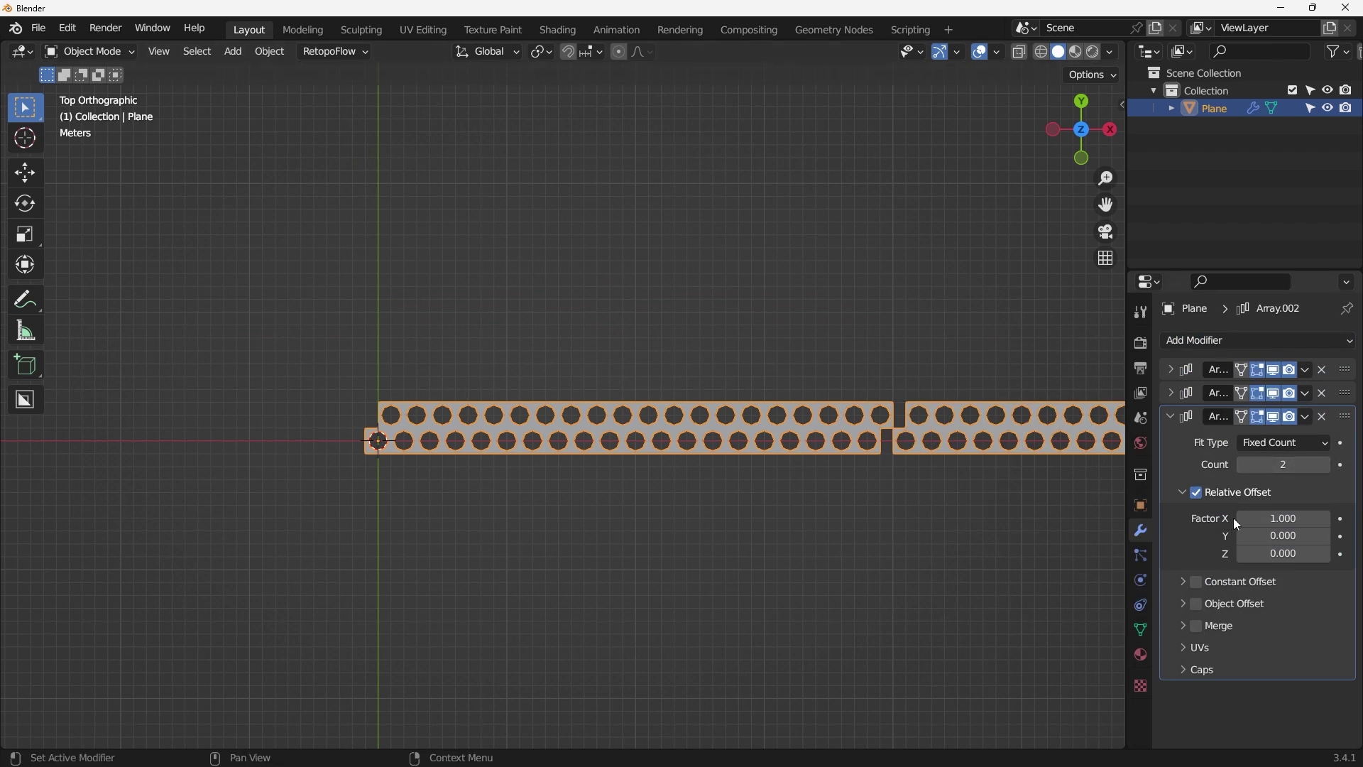
left_click(1285, 519)
type("0")
key("Return")
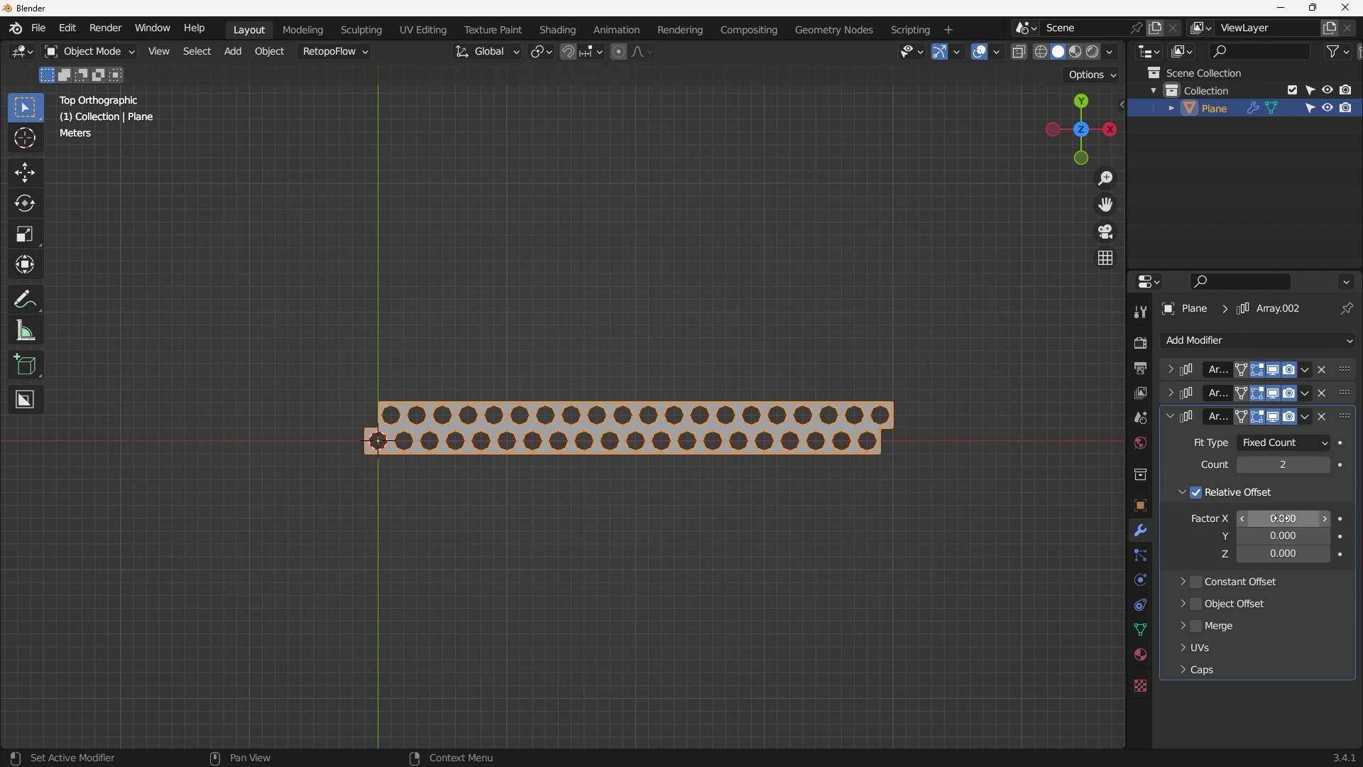
left_click(1283, 536)
type("1.1")
key("Return")
Raise the third array's count to 10 and frame the square perforated sheet.
scroll(1284, 536, "down", 1, "ctrl")
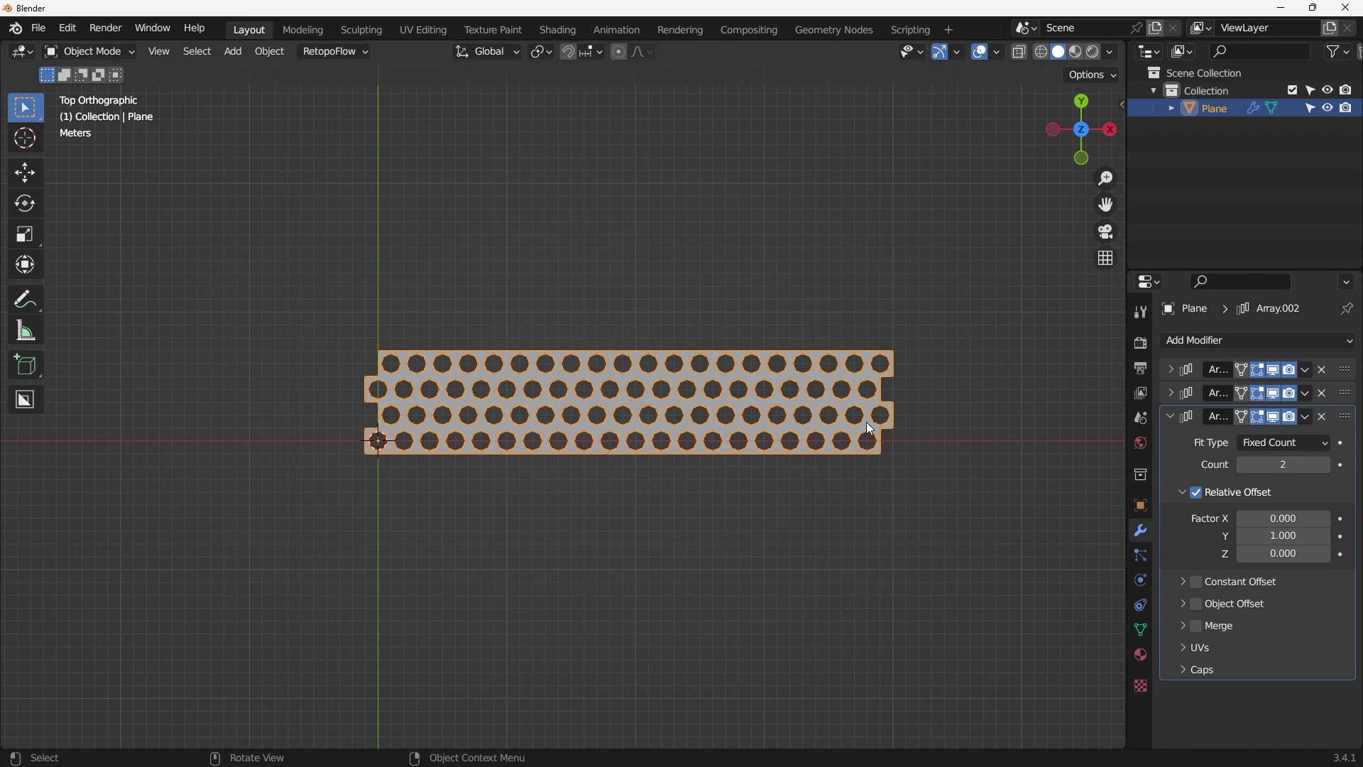
left_click(1330, 465)
left_click(1330, 465)
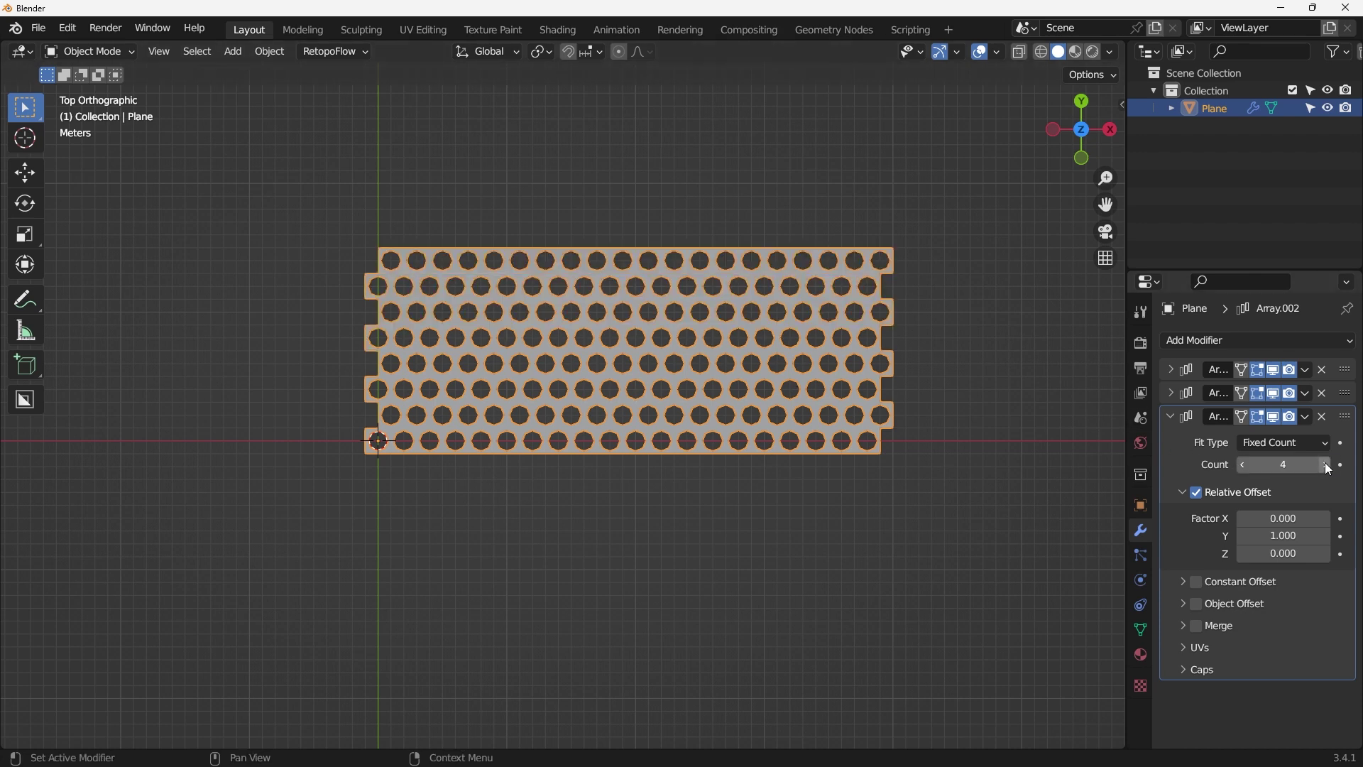
left_click(1330, 465)
left_click(1330, 465)
left_click(1330, 465)
left_click(1330, 465)
left_click(1330, 466)
left_click(1330, 465)
scroll(870, 453, "down", 3)
middle_click_drag(870, 453, 683, 428, "shift")
scroll(702, 164, "up", 3)
middle_click_drag(553, 168, 485, 202, "shift")
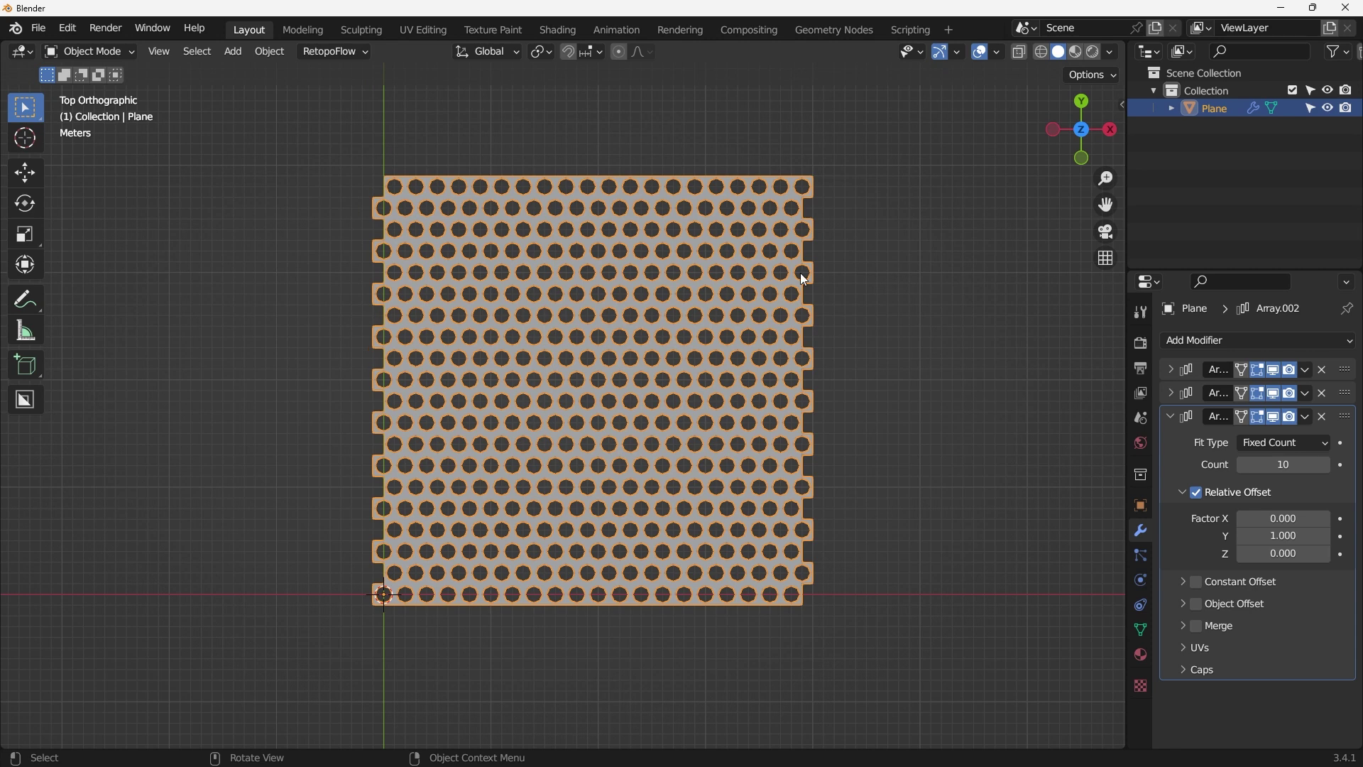
Duplicate the perforated plane in place as a backup copy.
left_click(1171, 415)
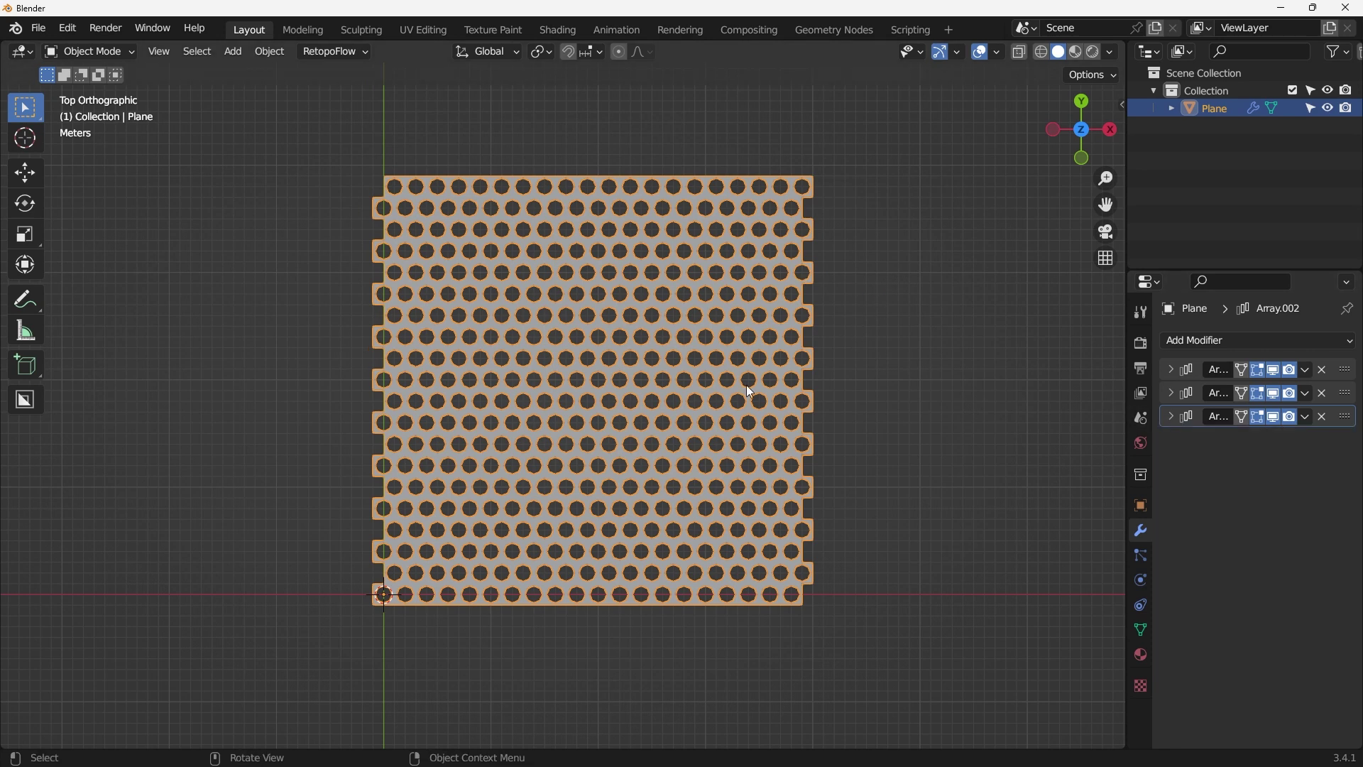
middle_click_drag(644, 307, 592, 311, "shift")
key("shift+d")
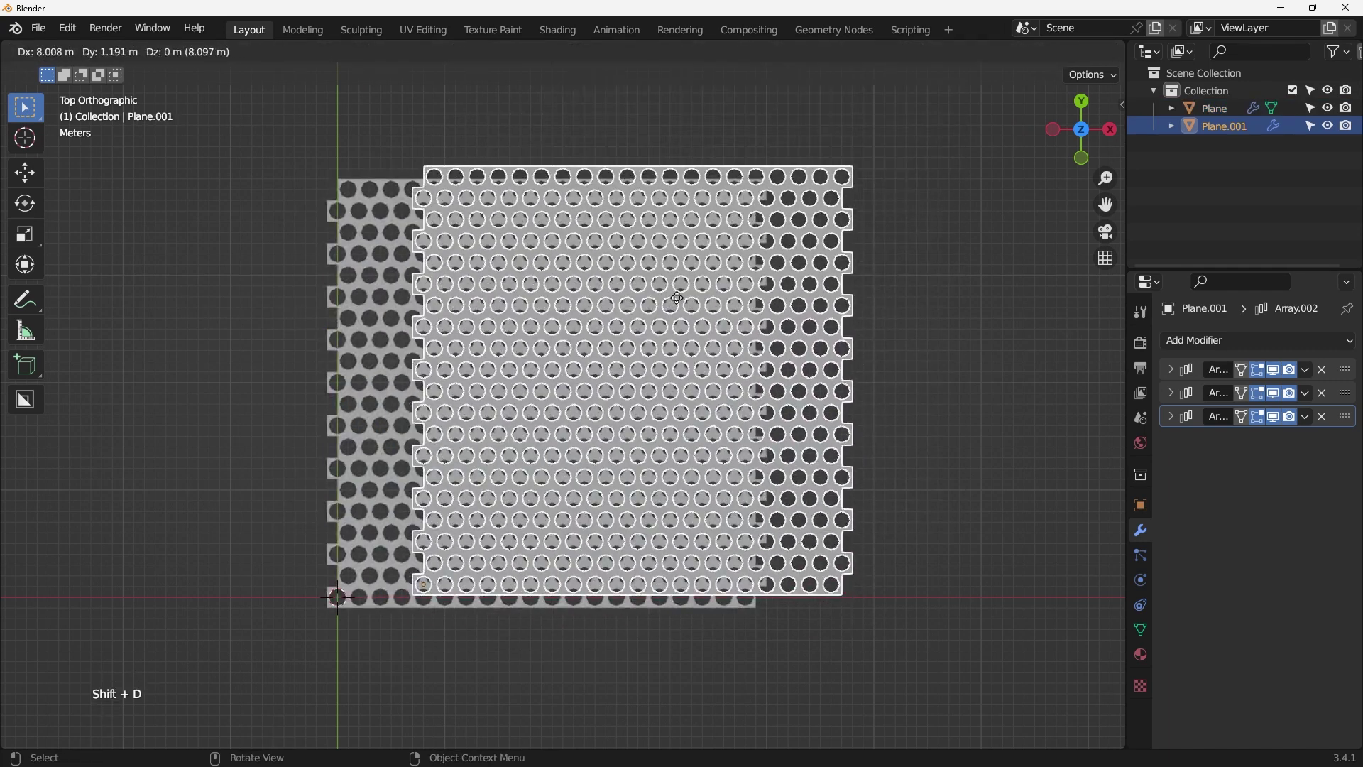
right_click(677, 298)
Move the copy into a new collection 'BU', exclude it, and reselect Plane.
key("m")
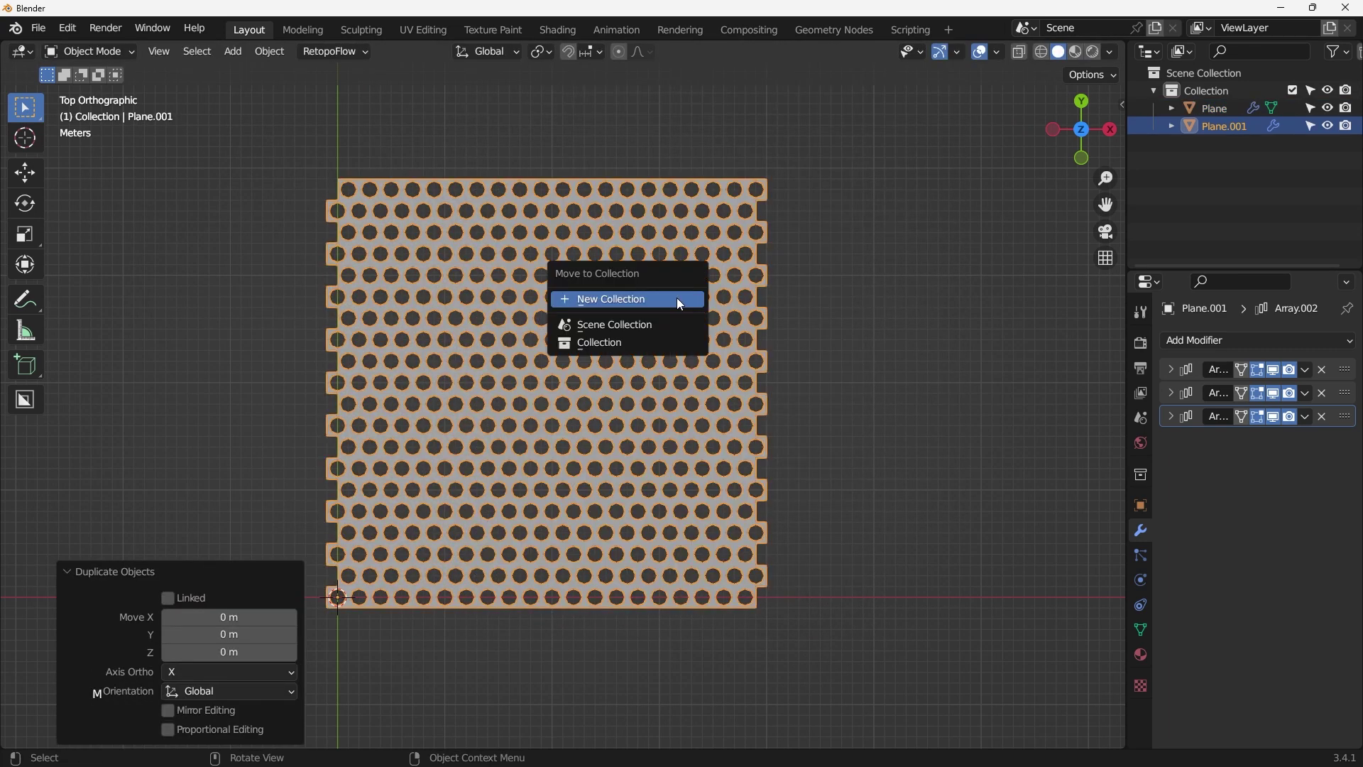
left_click(655, 300)
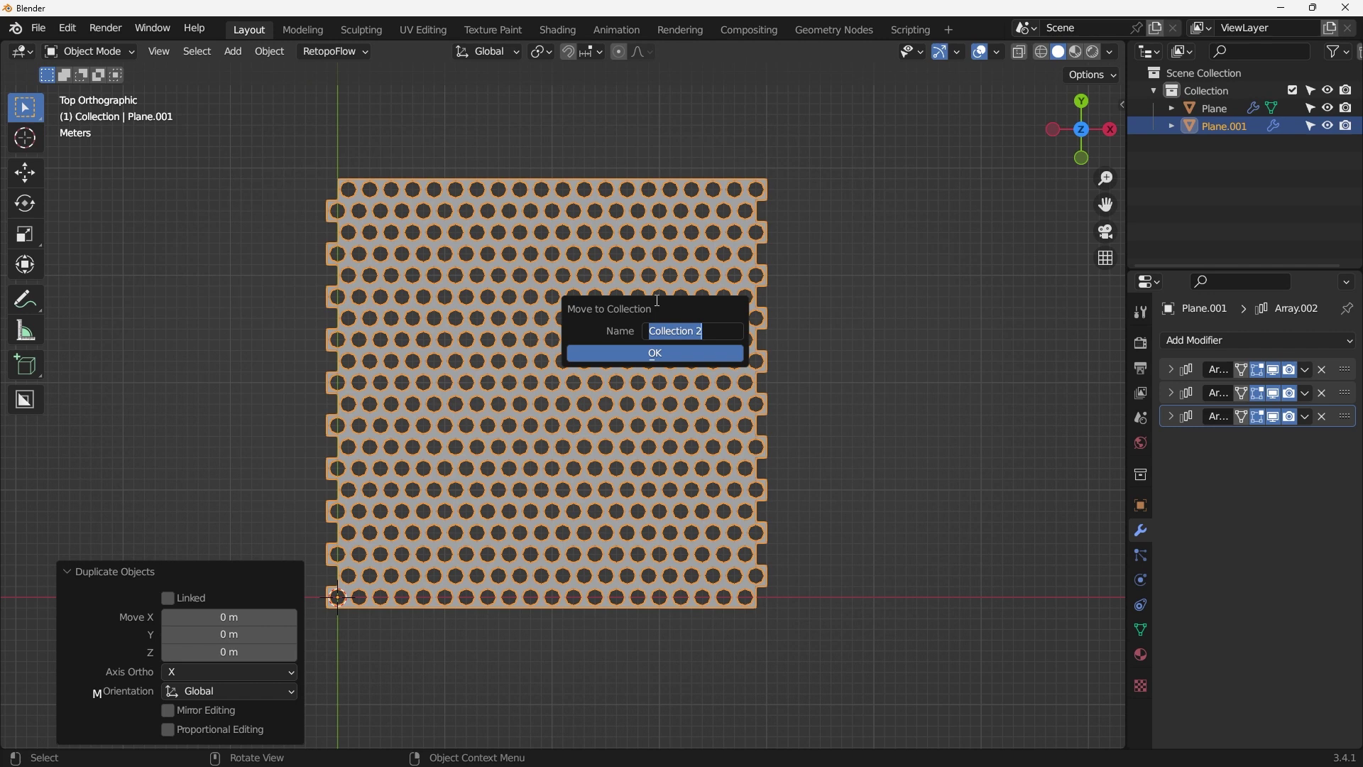
type("BU")
key("Return")
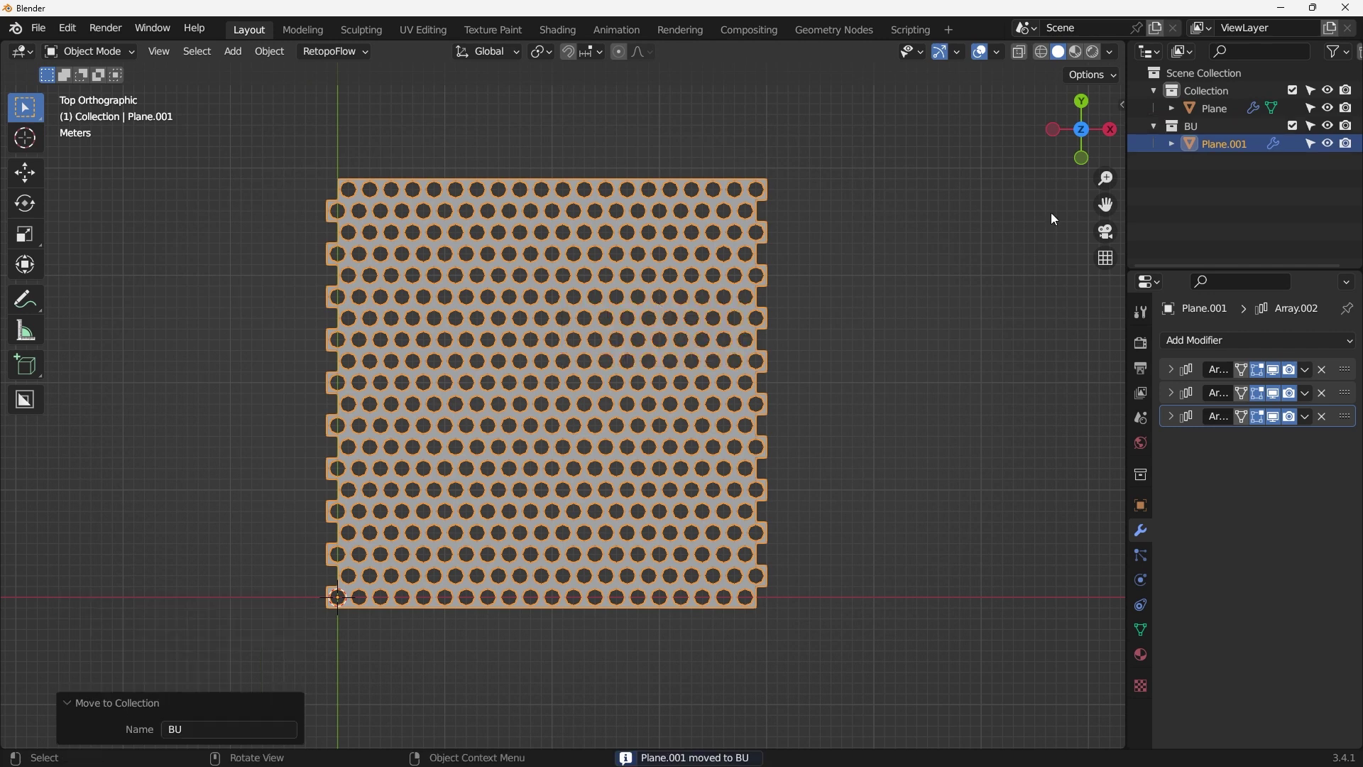
left_click(1293, 126)
left_click(715, 232)
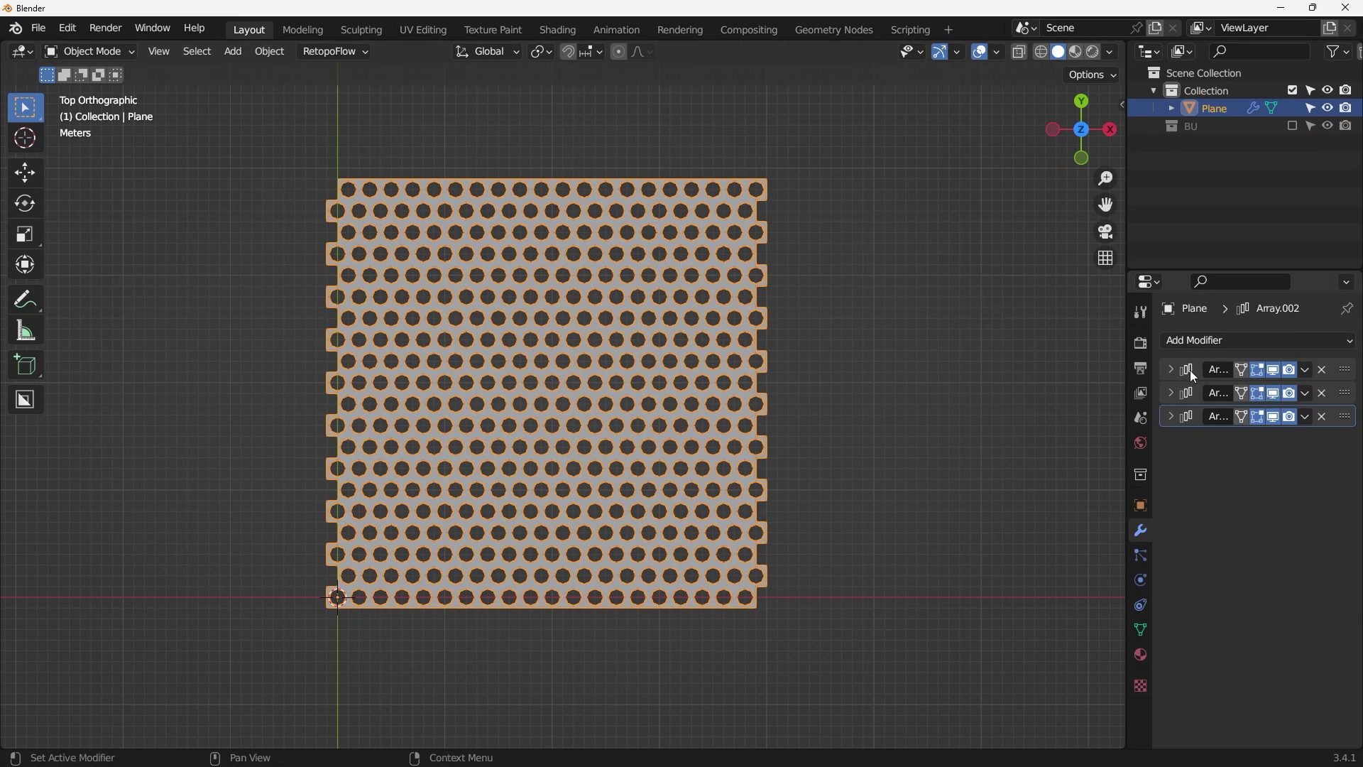
Apply all three Array modifiers to the perforated plane.
key("Tab")
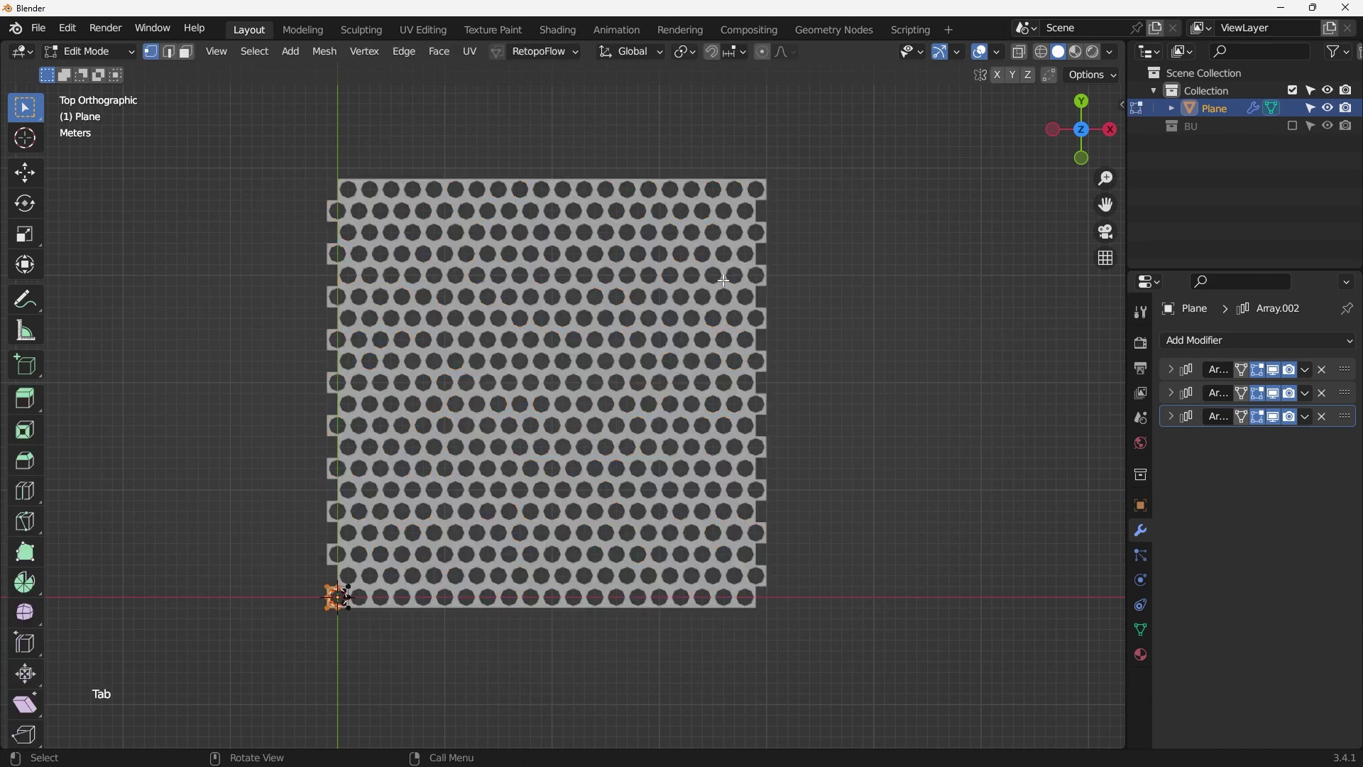
left_click_drag(282, 558, 386, 639)
scroll(386, 639, "up", 3)
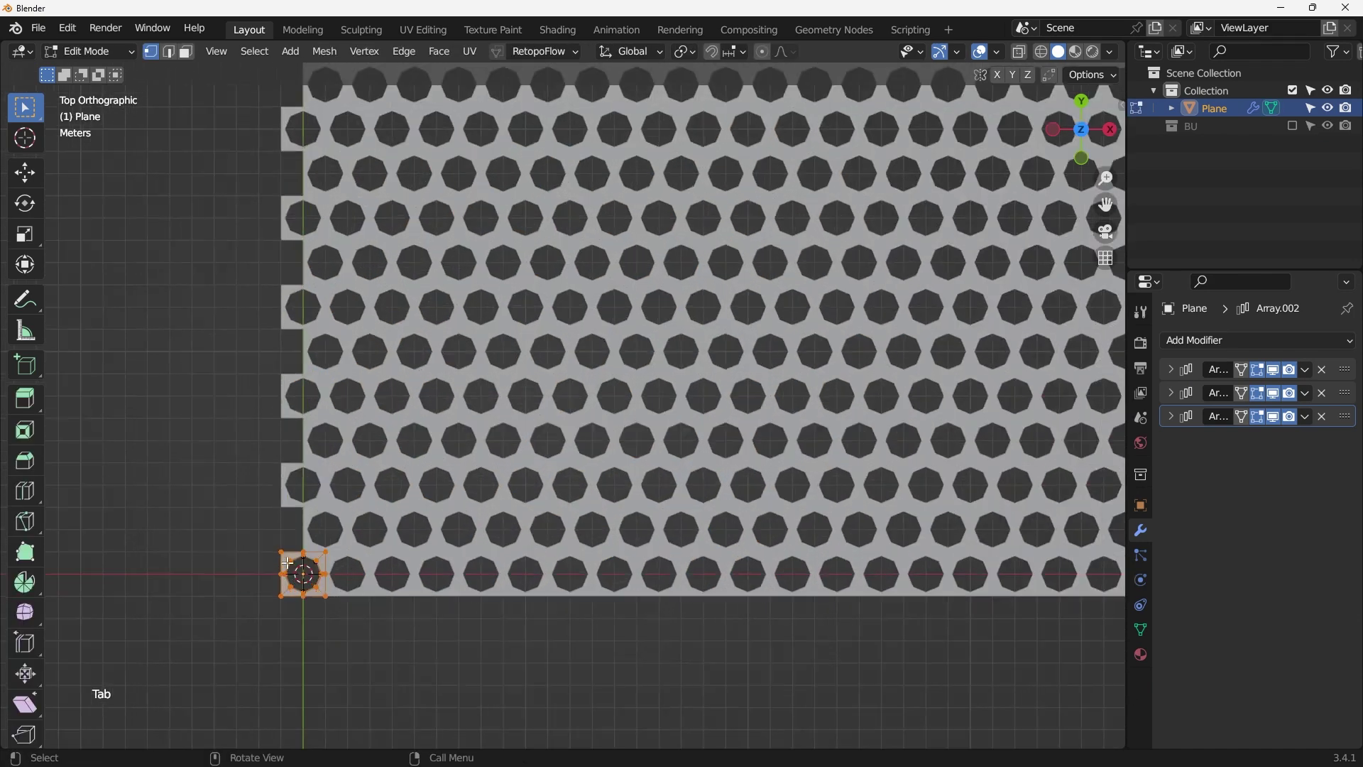
scroll(497, 568, "down", 4)
key("Tab")
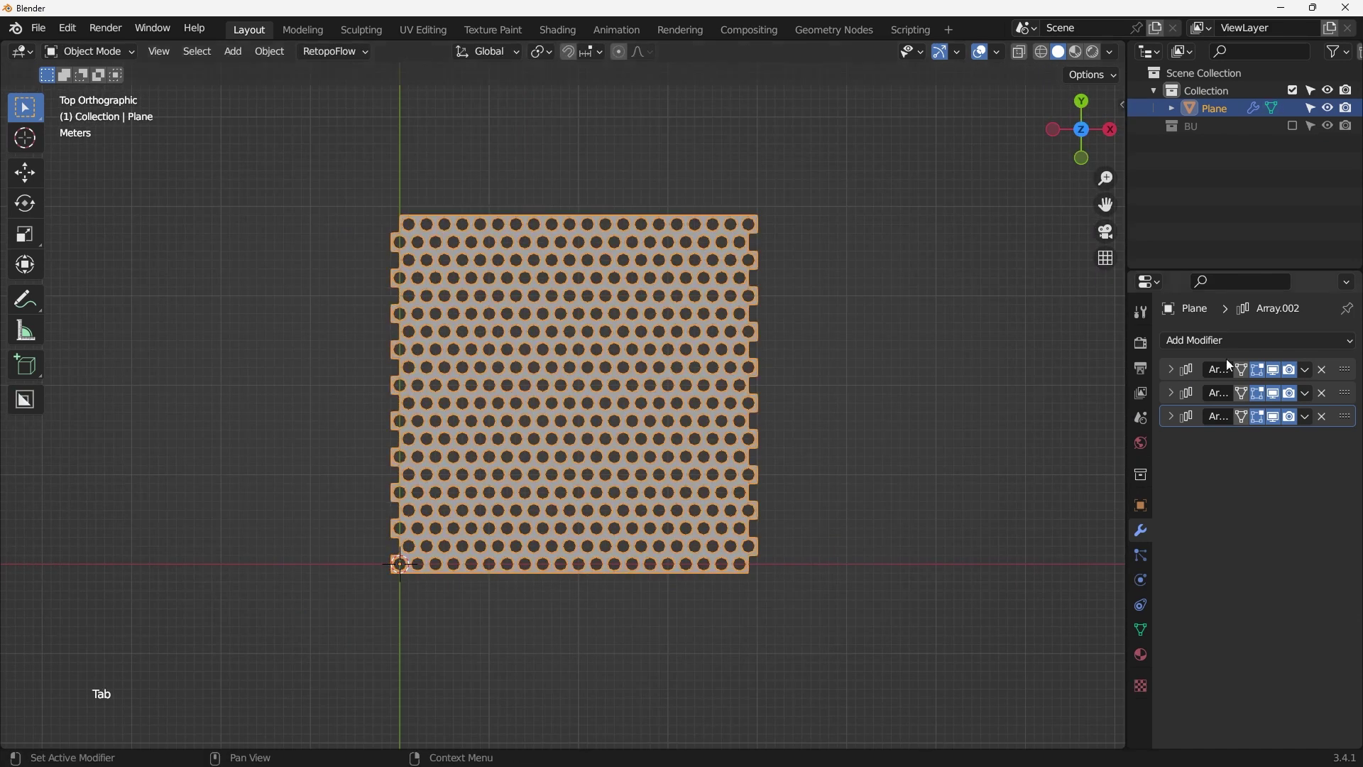
left_click(1306, 369)
left_click(1267, 387)
left_click(1298, 370)
left_click(1287, 387)
left_click(1304, 370)
left_click(1285, 387)
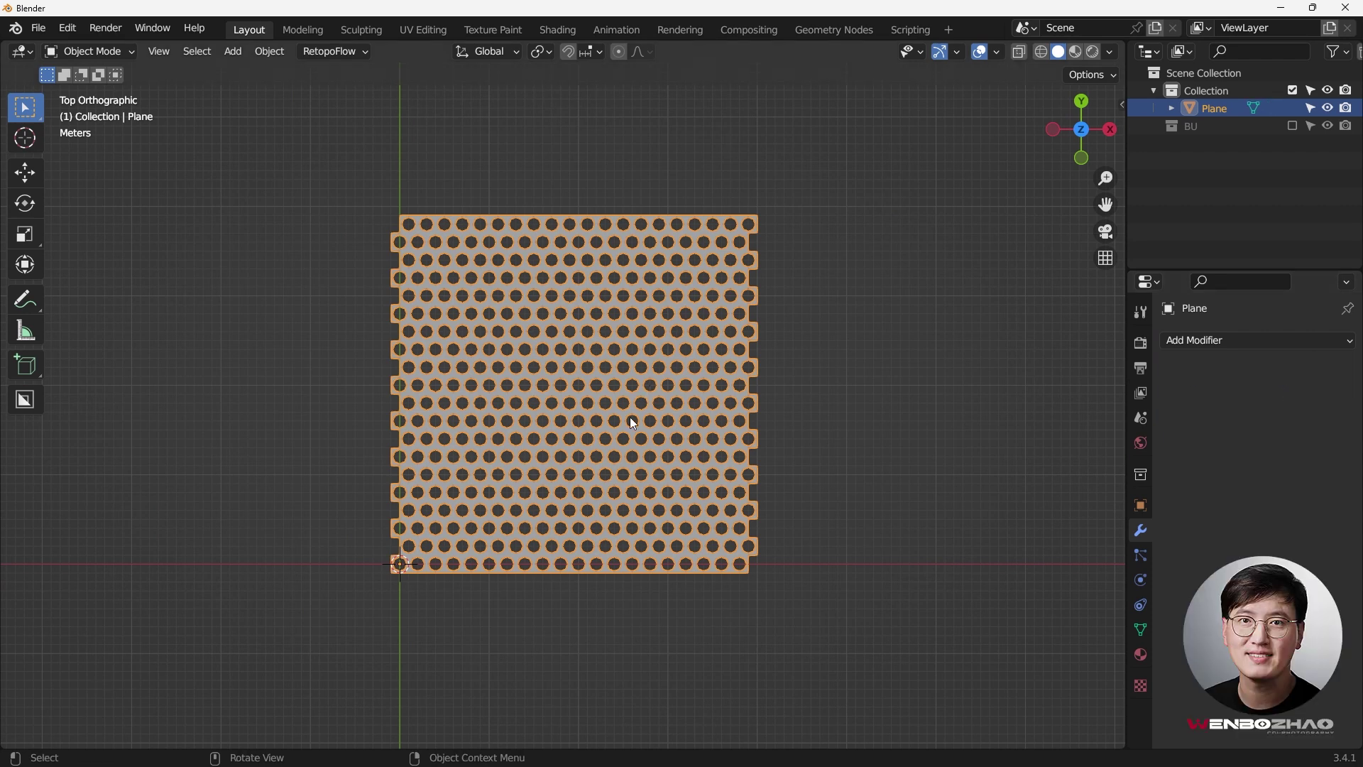
In Edit Mode, merge the whole mesh by distance, removing 1900 duplicate vertices at 0.0001 m.
key("Tab")
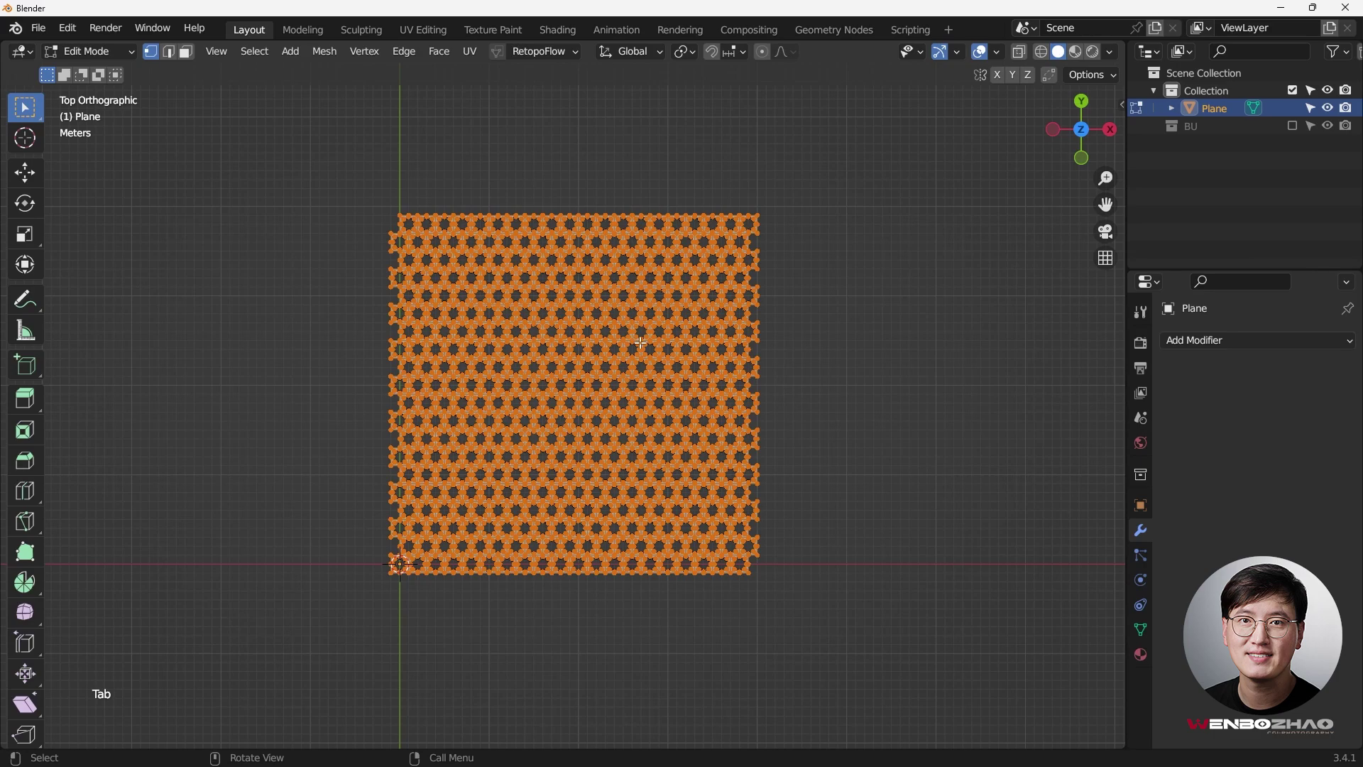
scroll(554, 359, "up", 1)
scroll(554, 358, "up", 1)
scroll(526, 280, "down", 1)
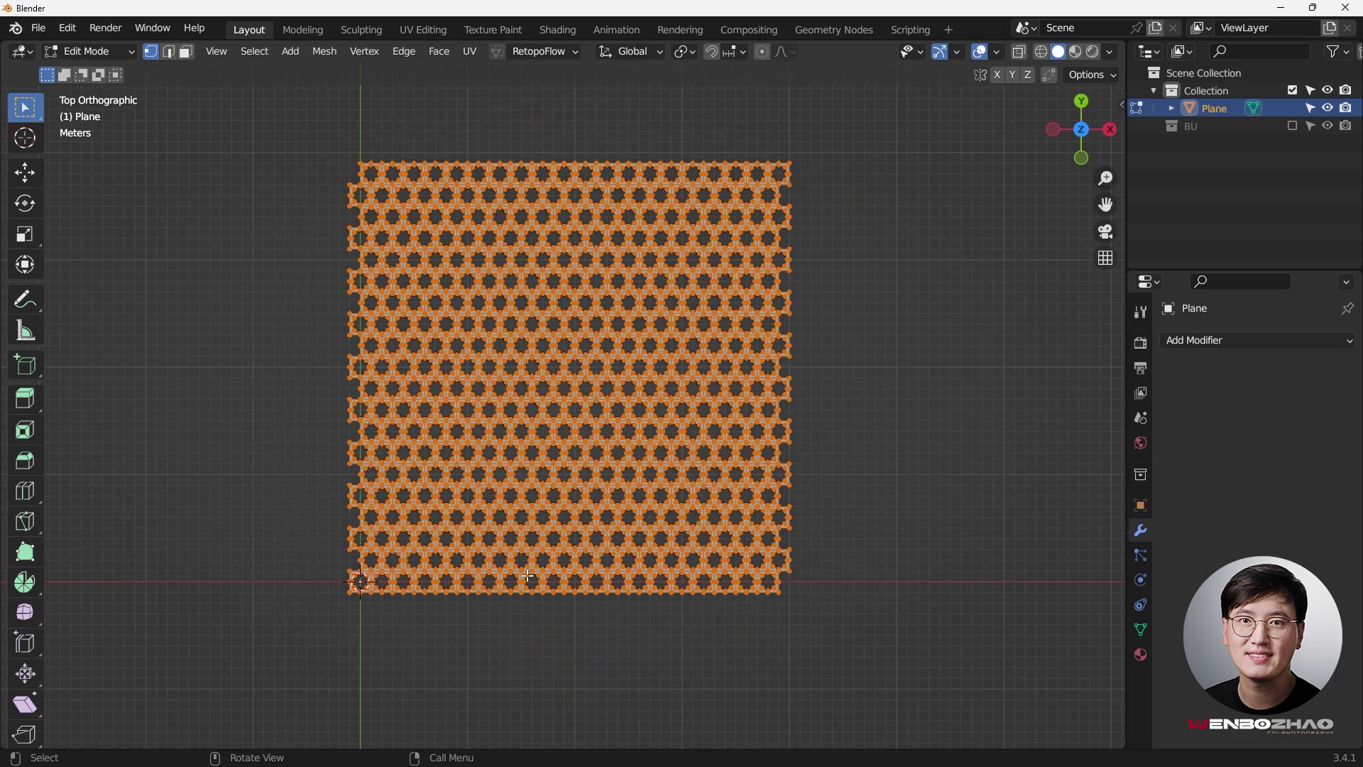
scroll(537, 566, "up", 4)
scroll(285, 573, "up", 8)
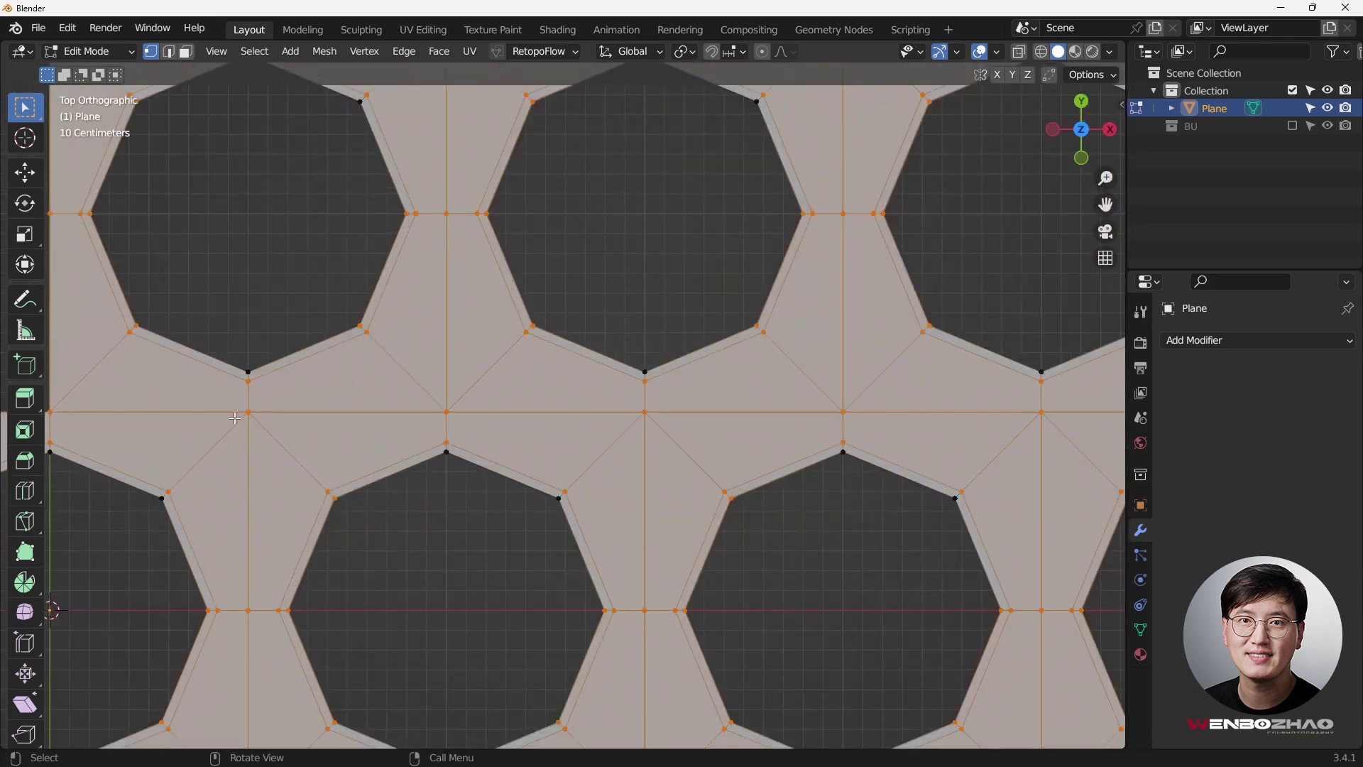
scroll(245, 416, "down", 12)
middle_click_drag(478, 410, 505, 500, "shift")
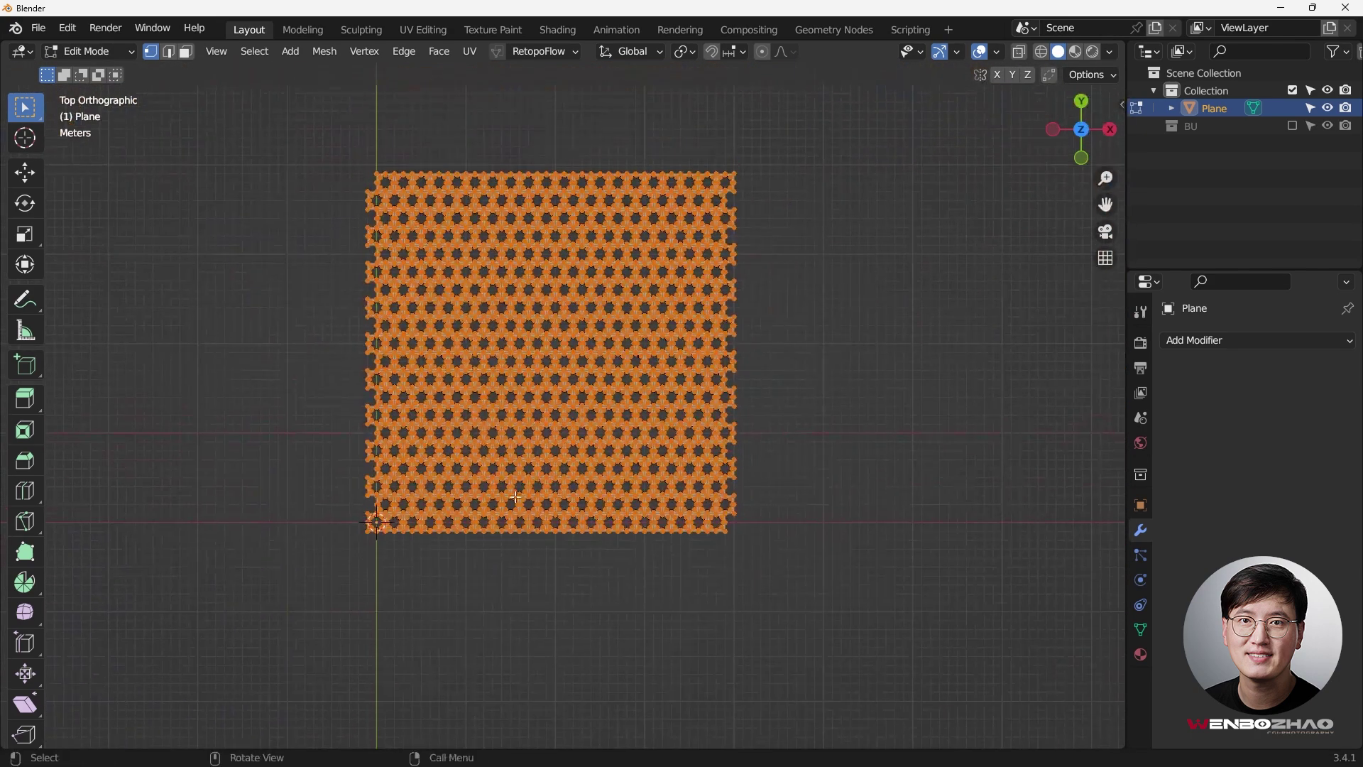
left_click(822, 367)
key("a")
key("m")
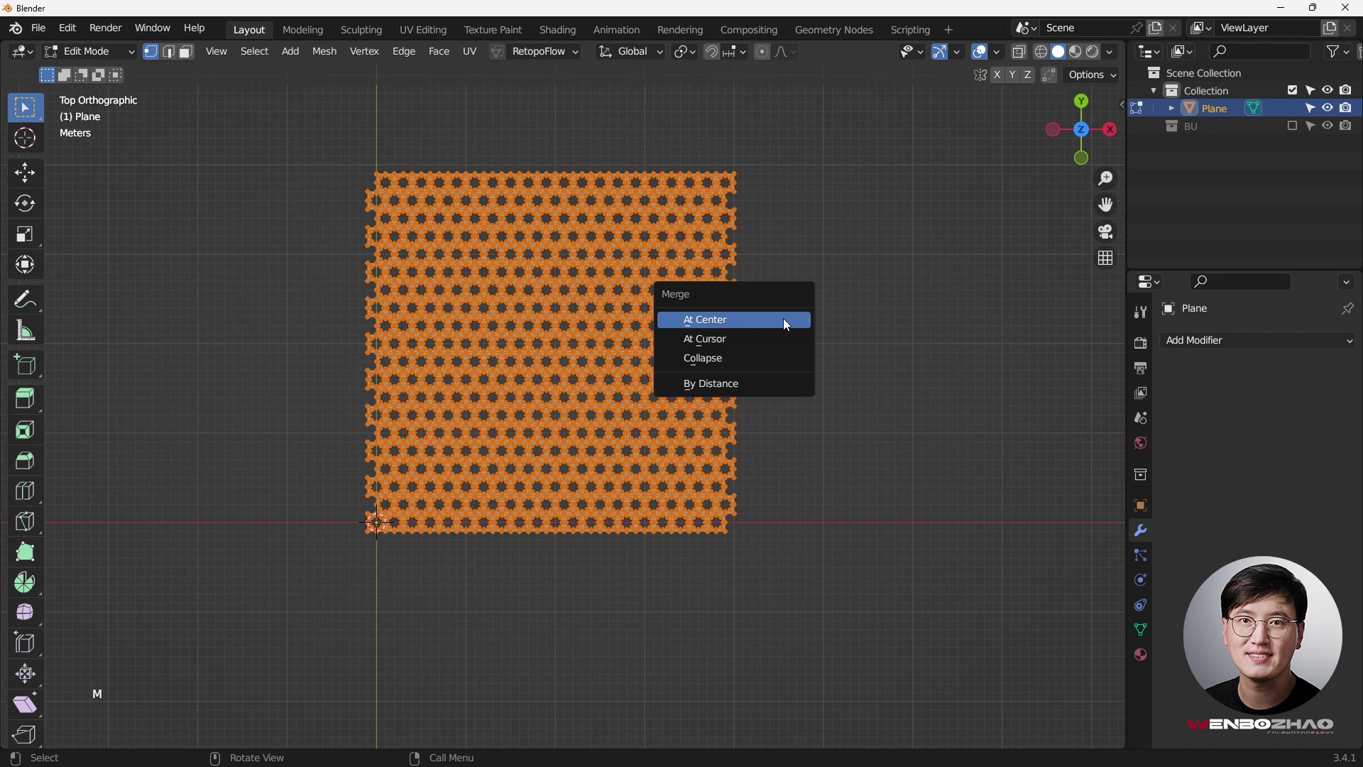
left_click(764, 384)
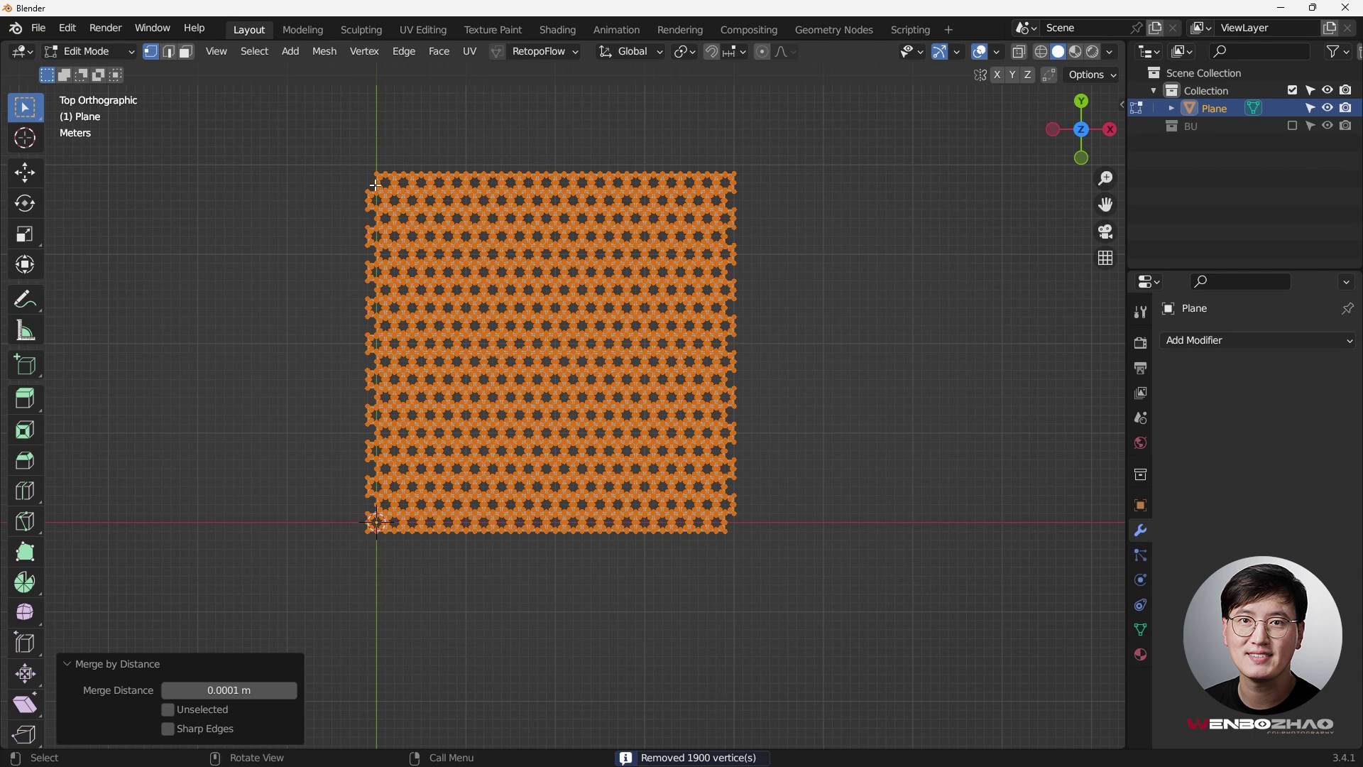
Inspect the merged mesh from the top view and return to Object Mode.
left_click_drag(322, 134, 791, 572)
middle_click_drag(791, 572, 765, 554)
scroll(765, 555, "up", 6)
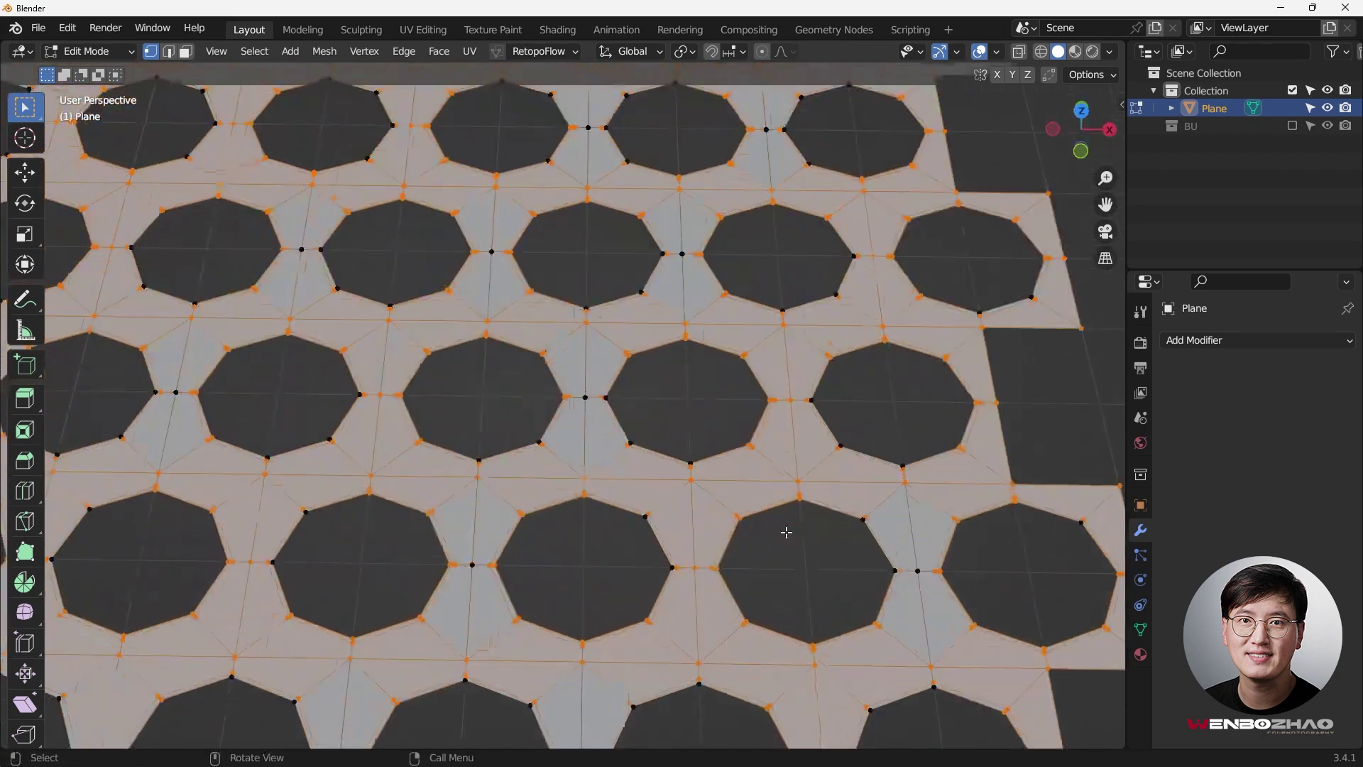
scroll(786, 532, "down", 10)
key("KP_7")
scroll(885, 475, "down", 3)
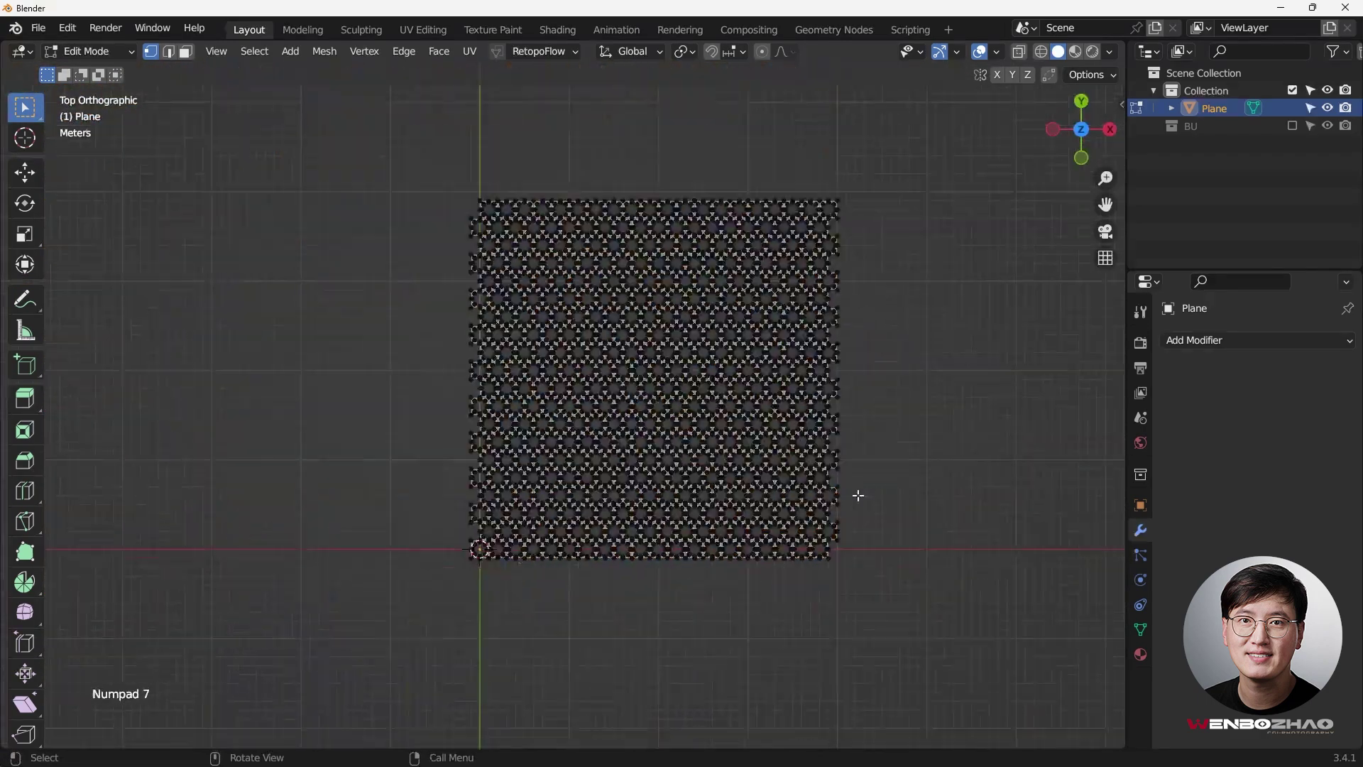
key("Tab")
scroll(712, 499, "up", 1)
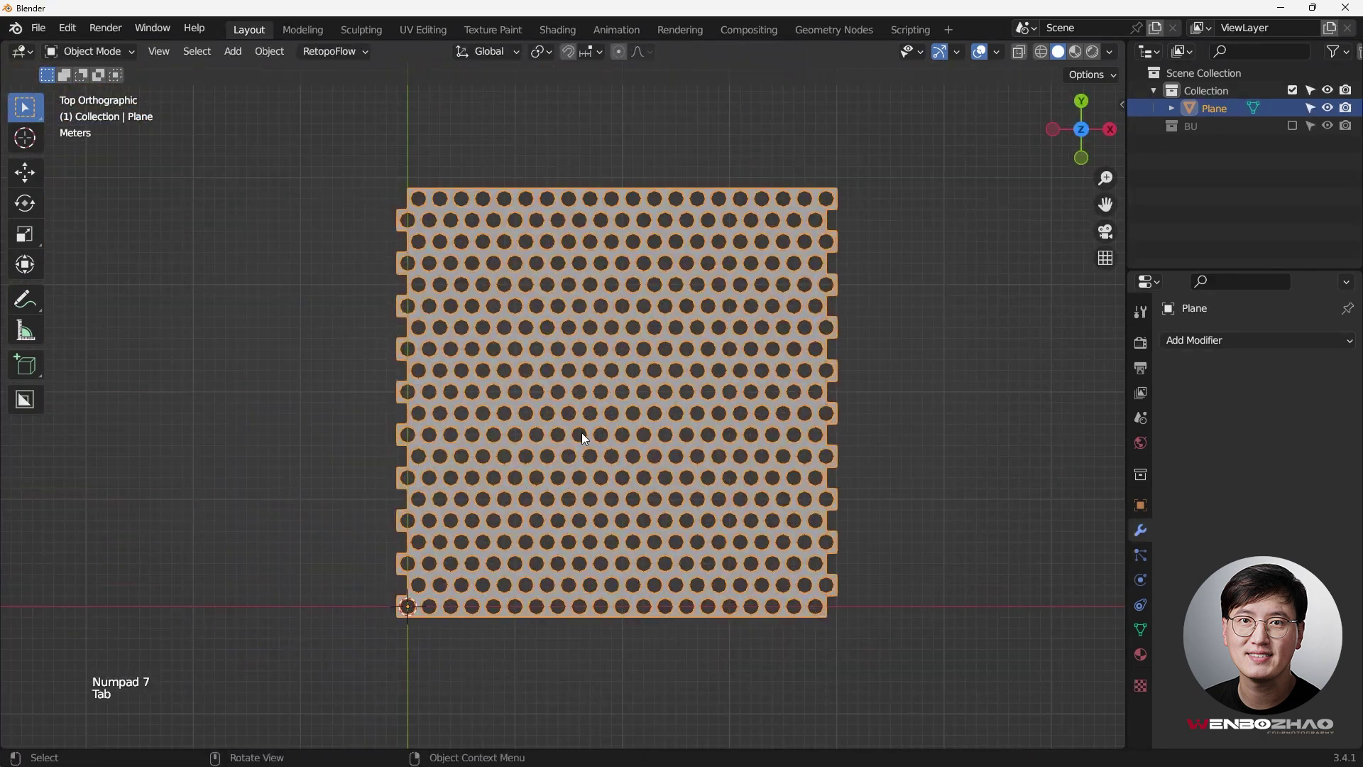
scroll(590, 437, "down", 1)
scroll(437, 581, "up", 1)
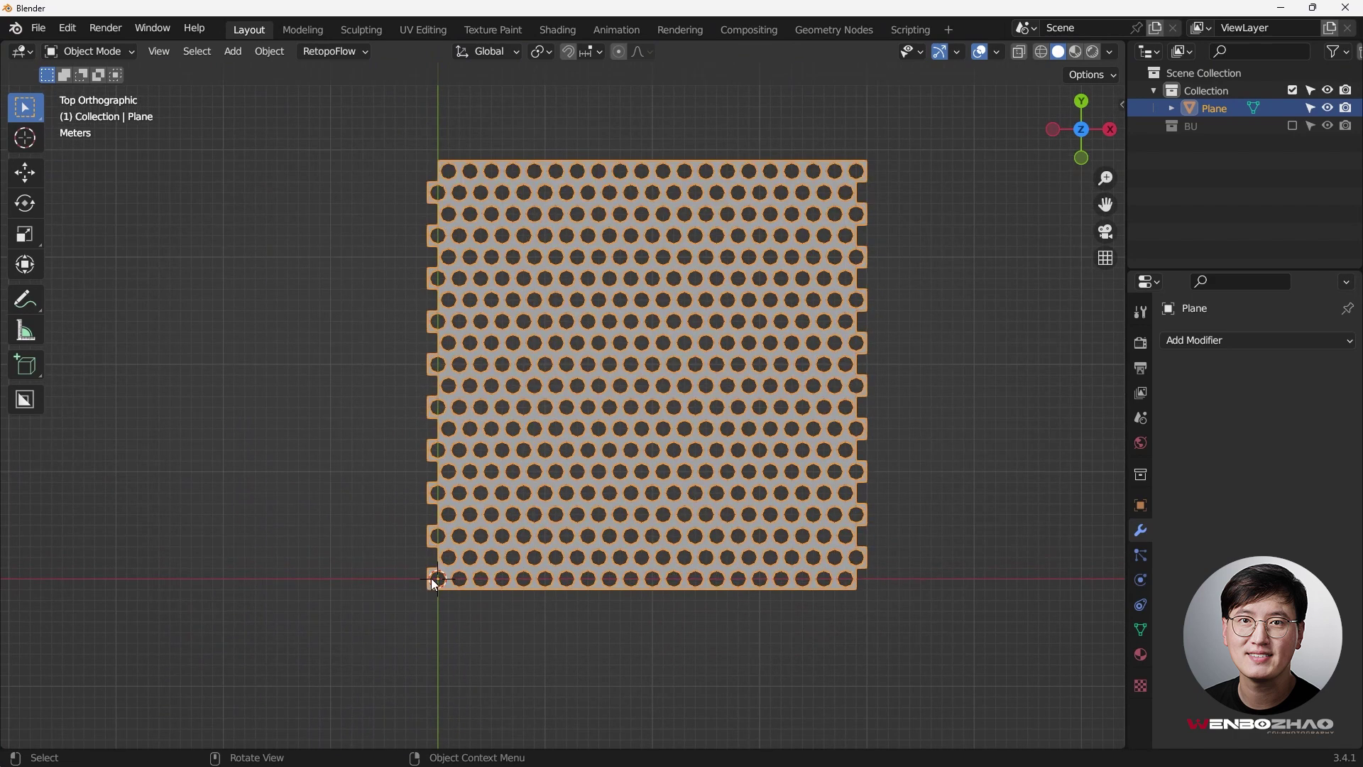
scroll(431, 578, "up", 8)
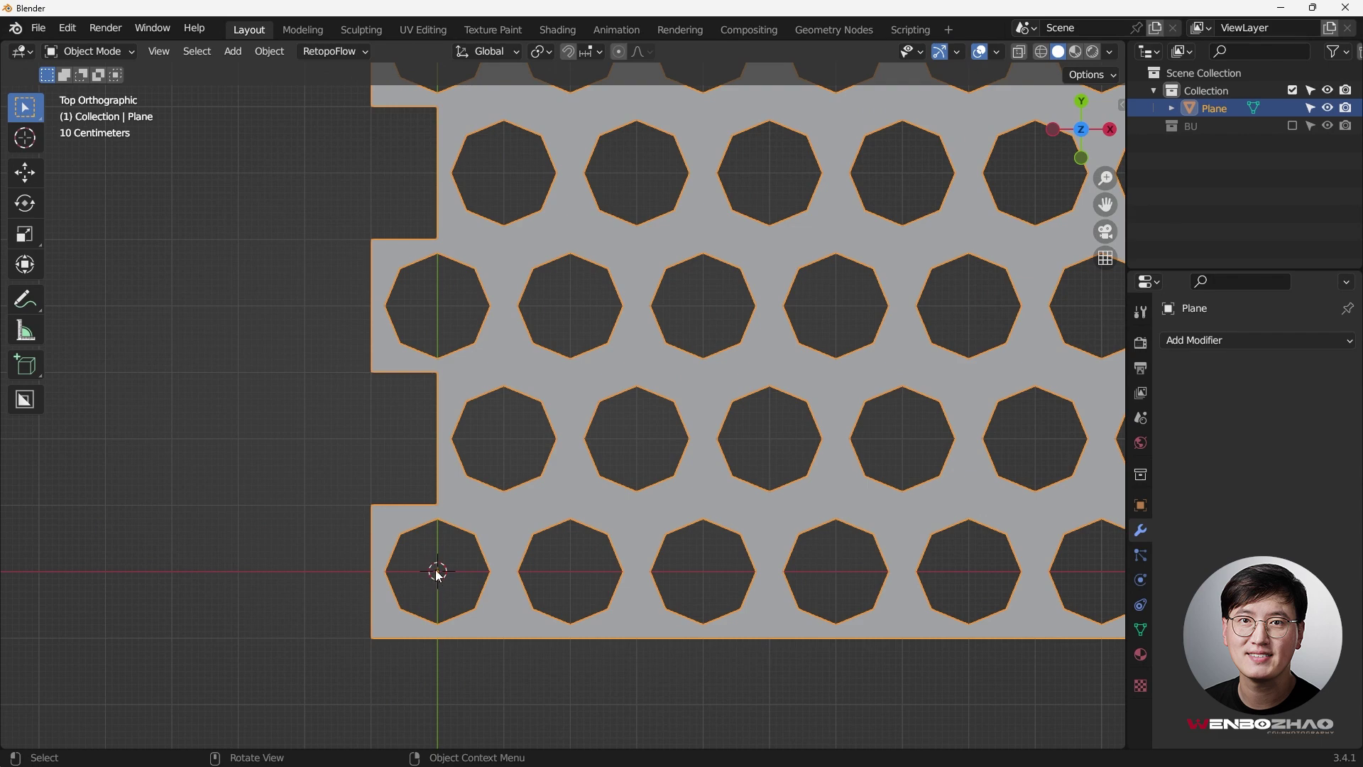
Set the perforated plane's origin to its geometry centre.
scroll(454, 561, "down", 7)
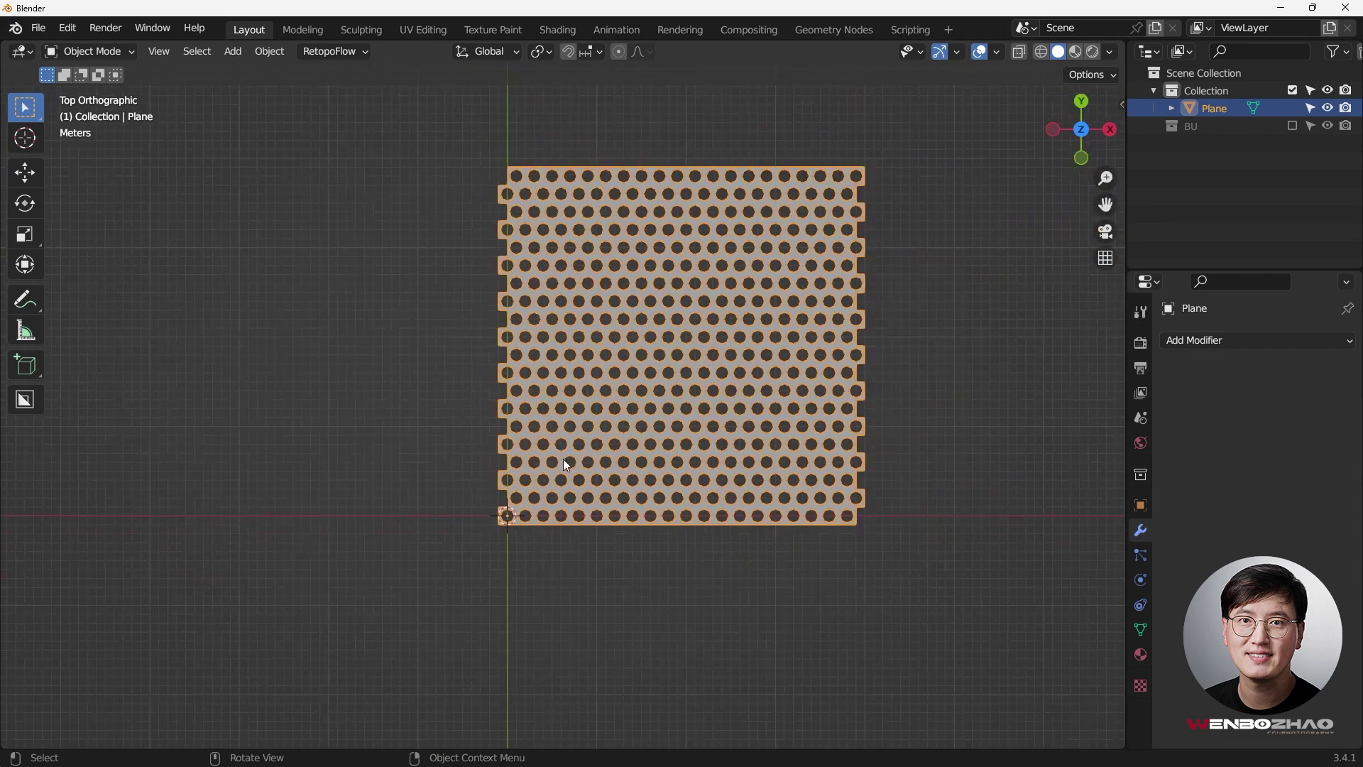
right_click(654, 334)
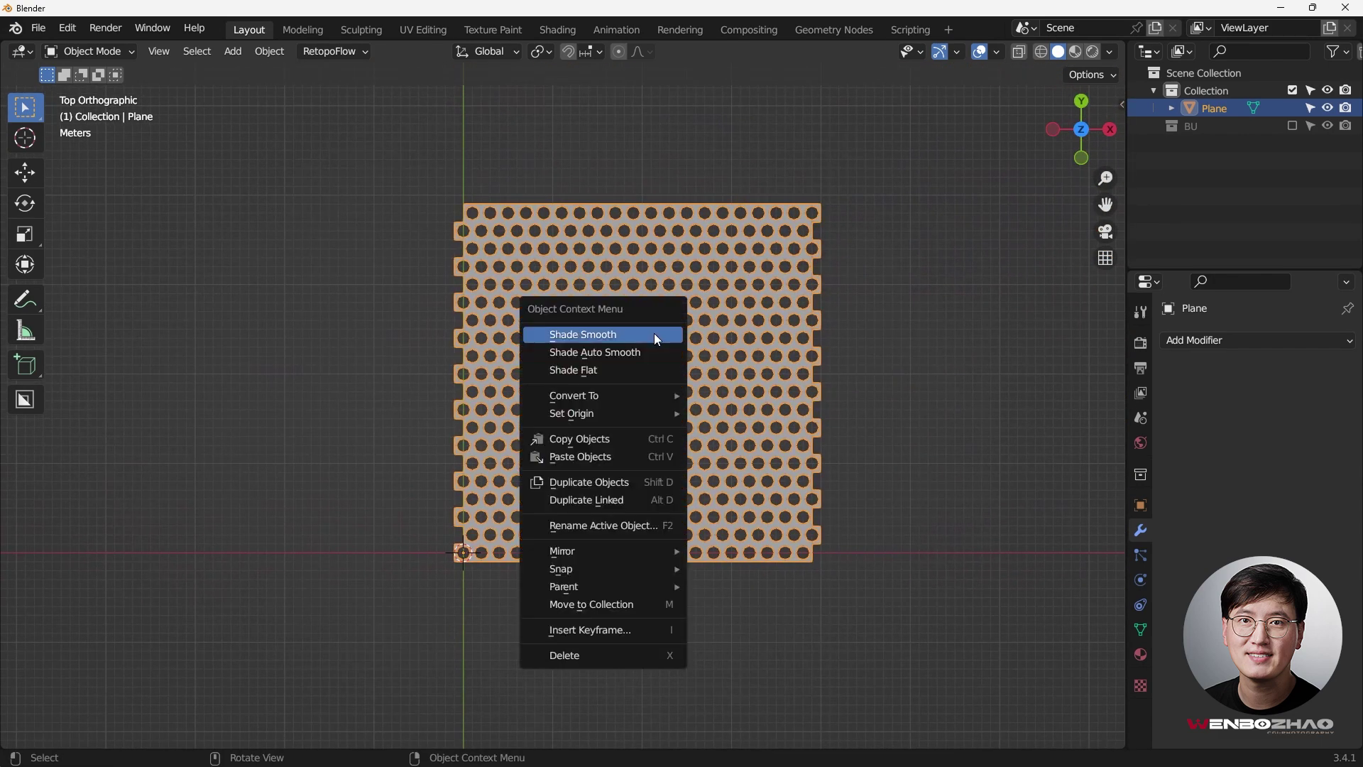
mouse_move(650, 418)
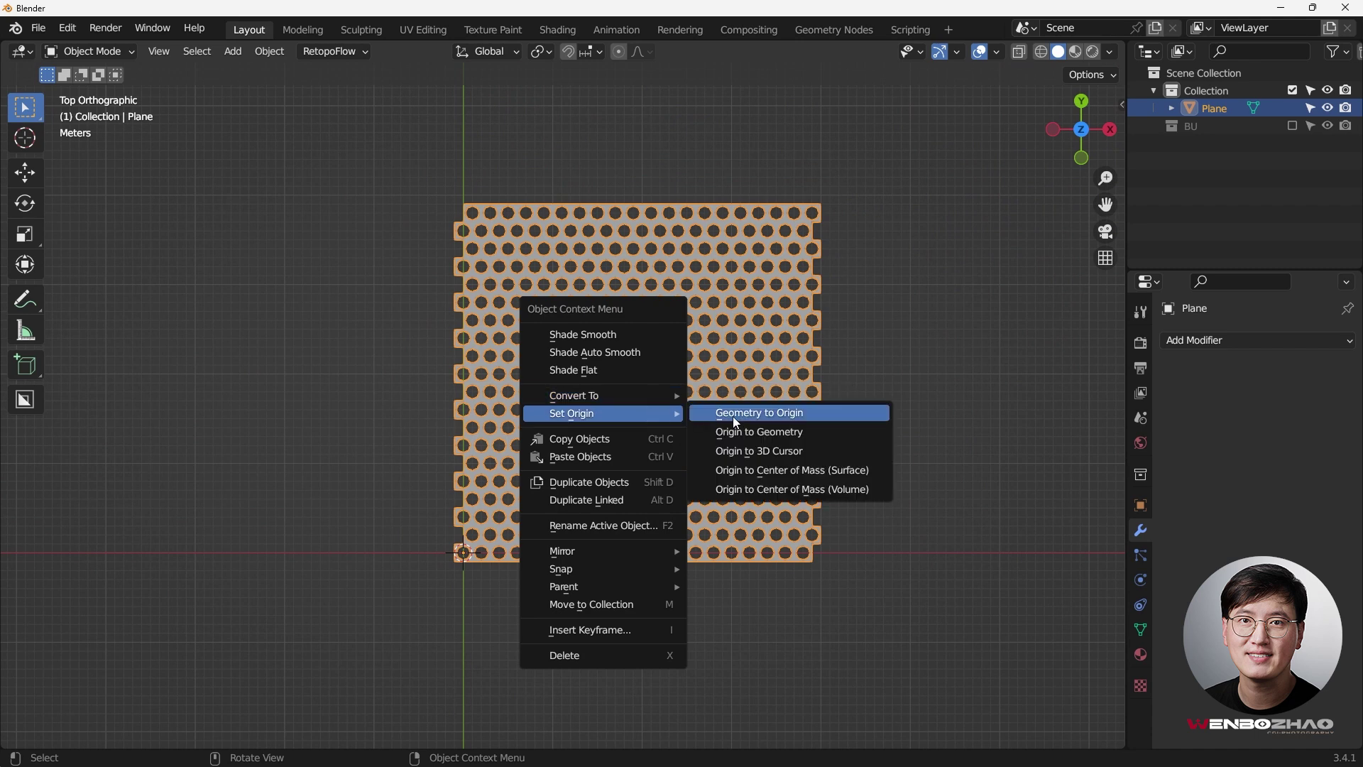
left_click(762, 431)
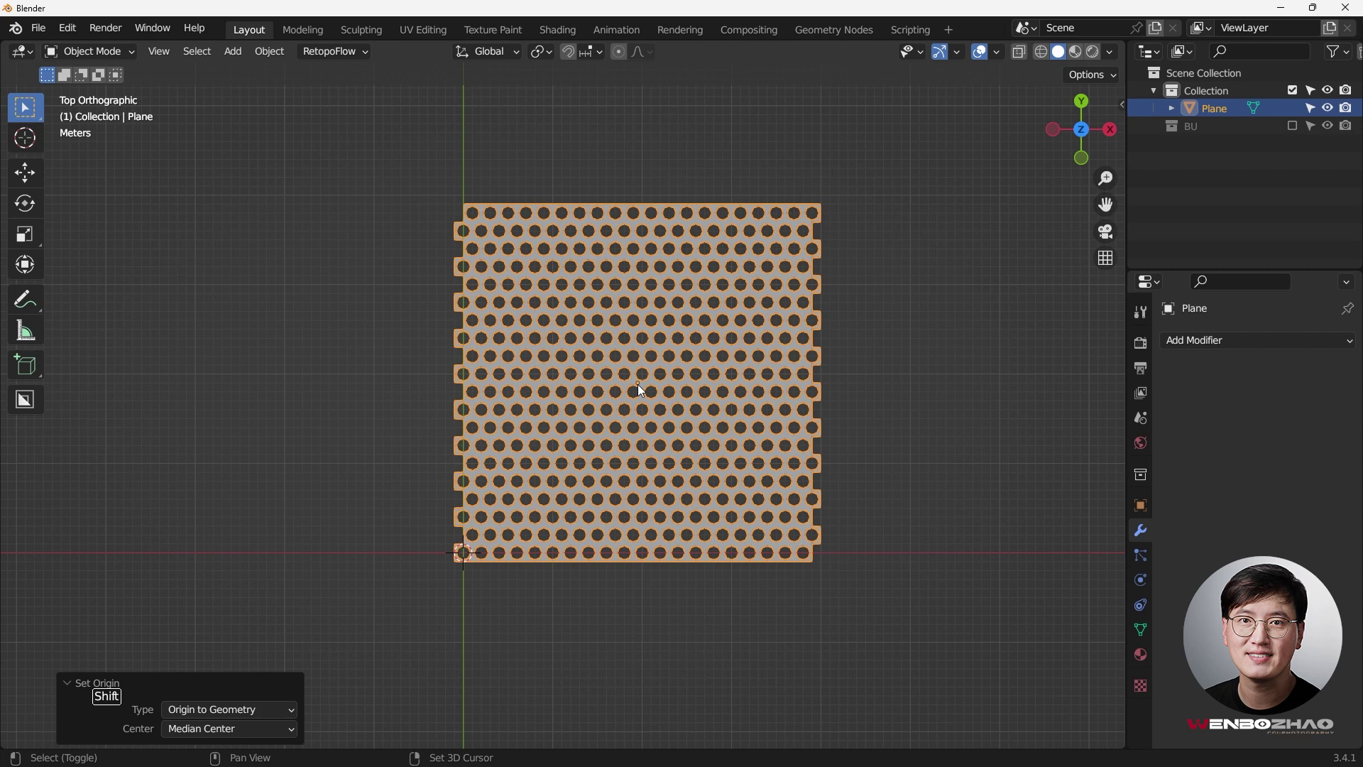
key("shift+s")
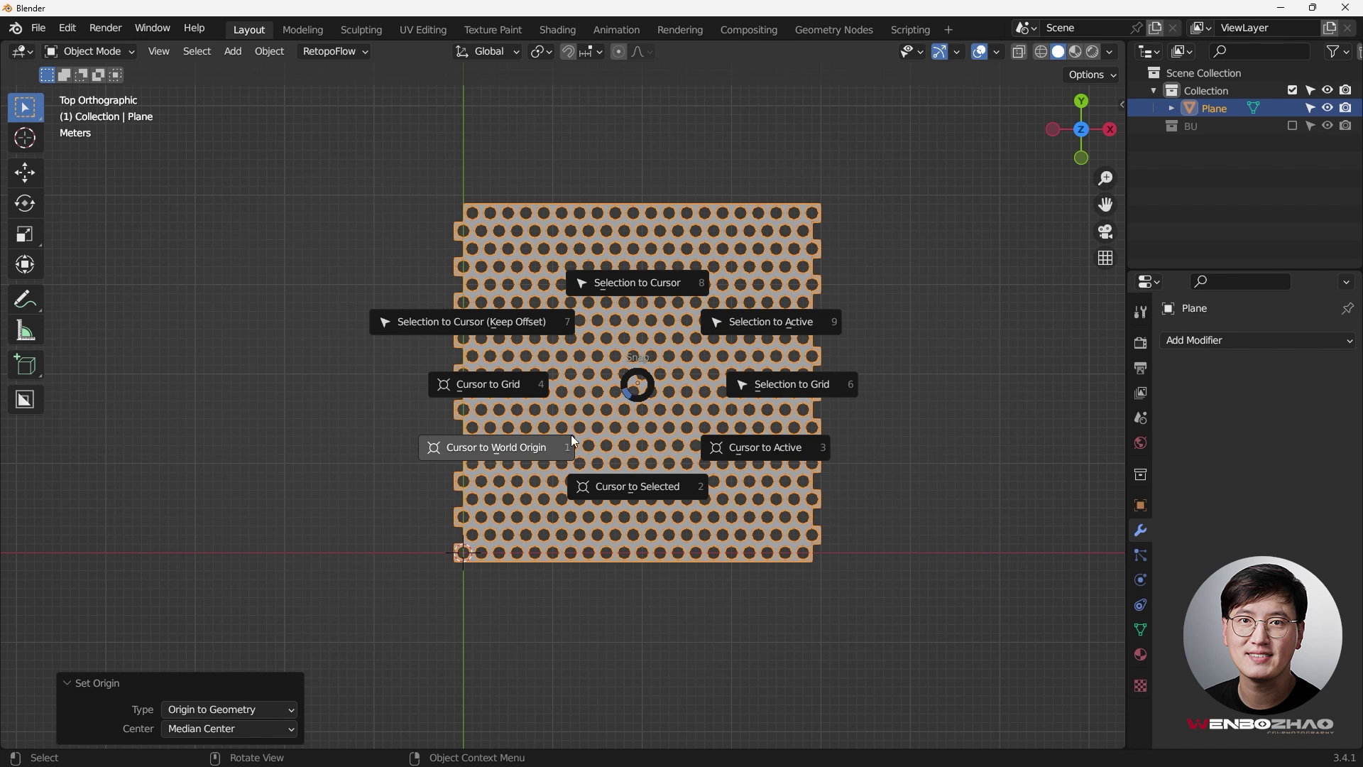
Snap the plane to the 3D cursor at the world origin and view it from the front.
left_click(645, 283)
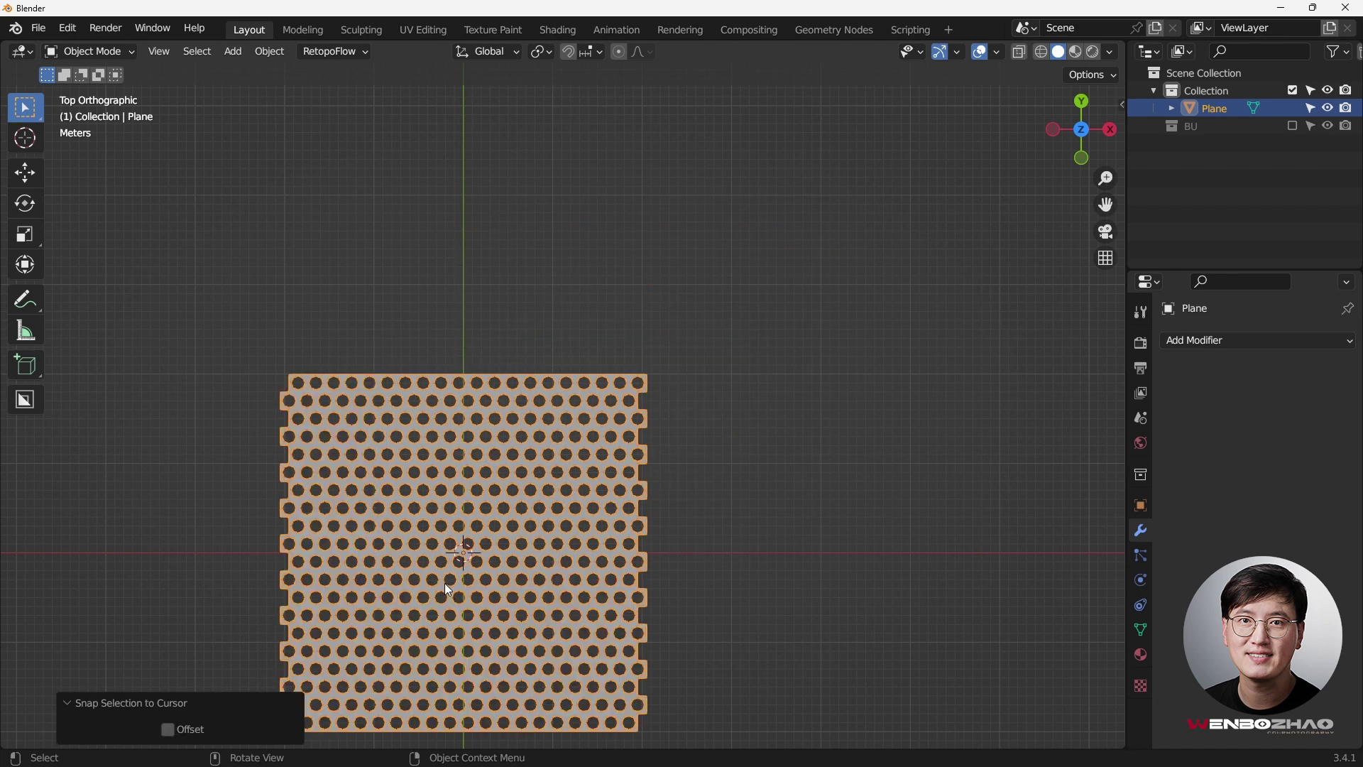
middle_click_drag(448, 562, 577, 384, "shift")
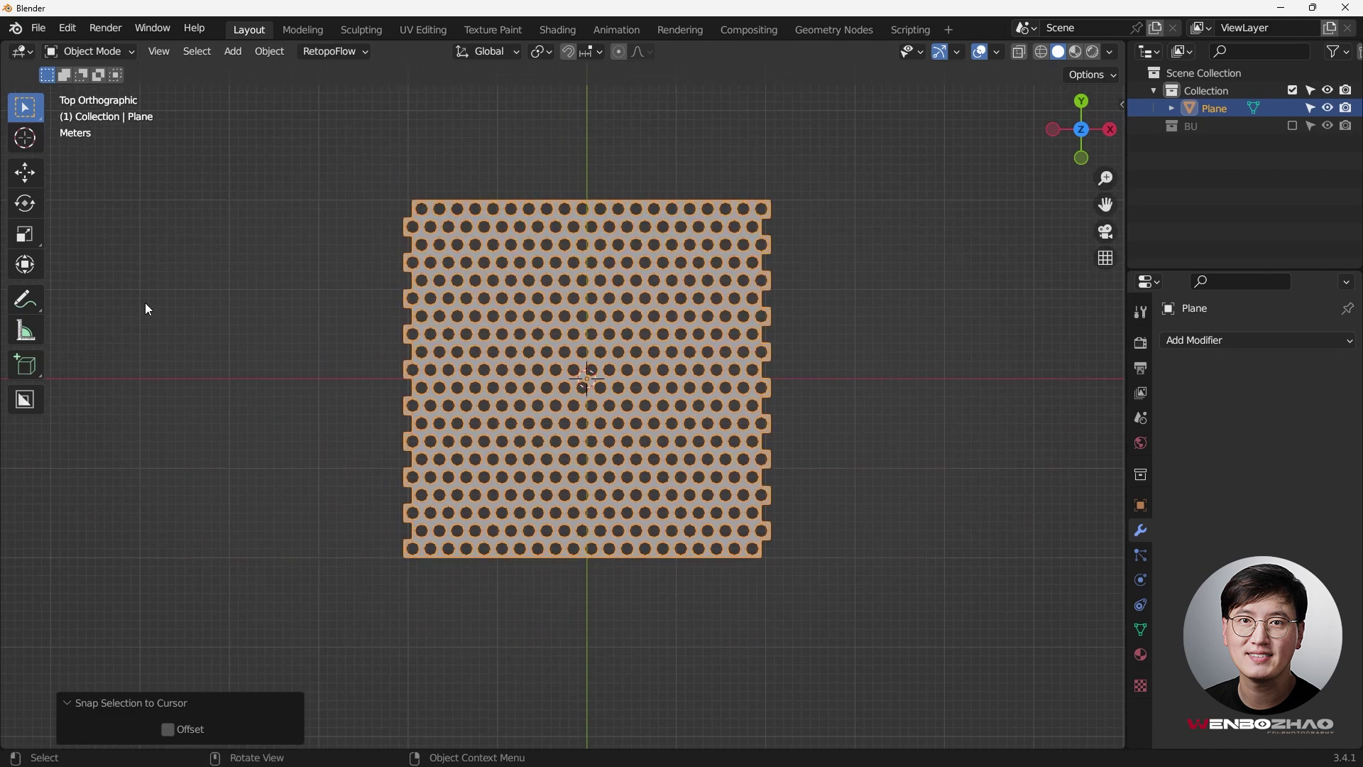
middle_click_drag(632, 440, 600, 390)
key("KP_1")
scroll(668, 406, "up", 3)
scroll(602, 391, "down", 2)
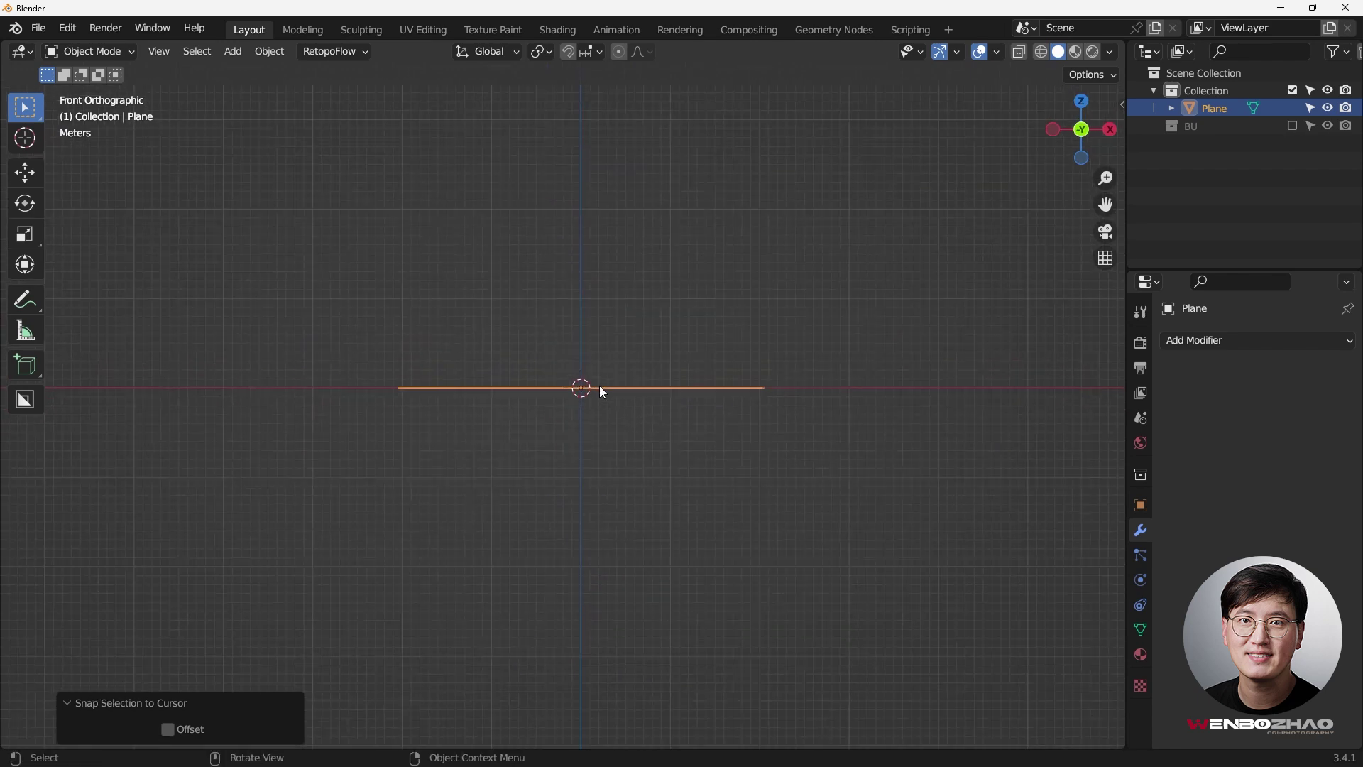
Raise the plane 28.751 m along the Z axis.
key("g")
key("z")
left_click(597, 125)
scroll(612, 273, "down", 3)
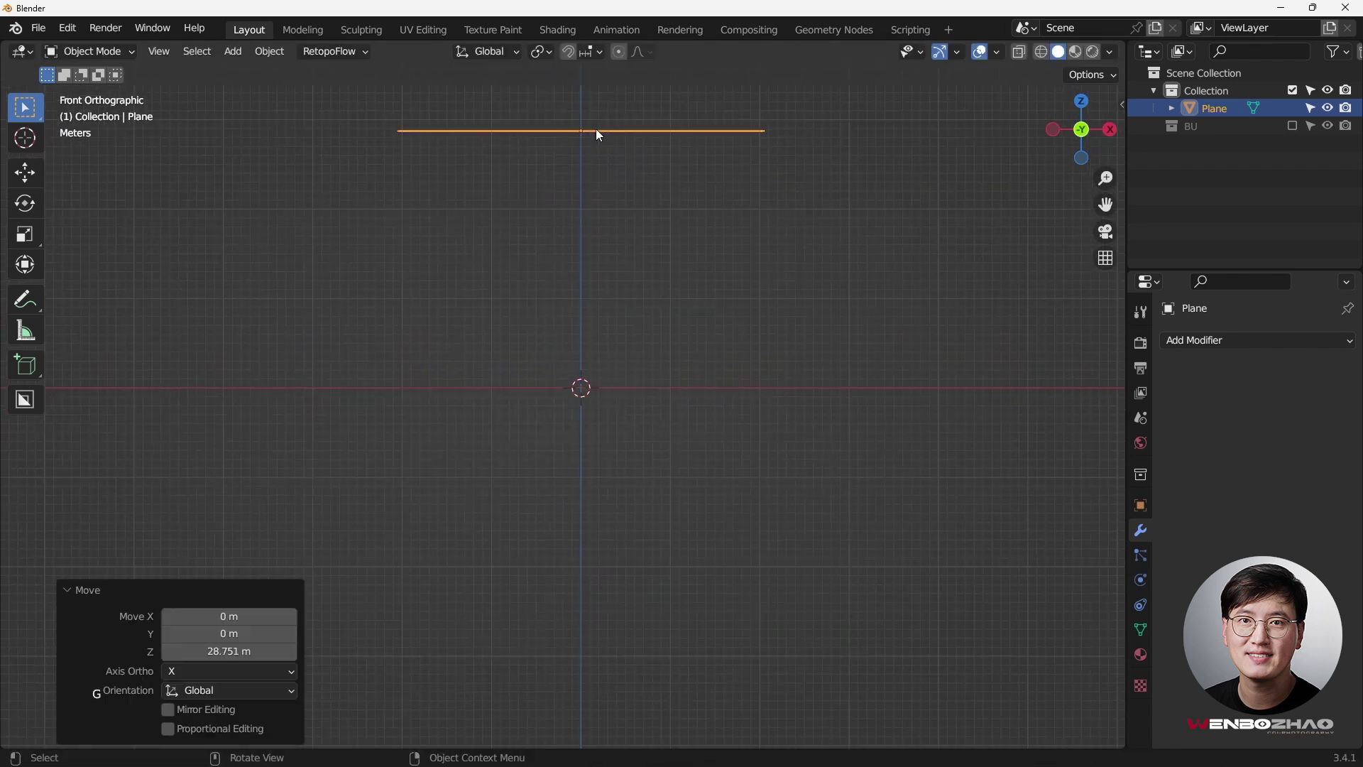
middle_click_drag(615, 280, 598, 346, "shift")
scroll(593, 353, "up", 2)
scroll(561, 367, "down", 1)
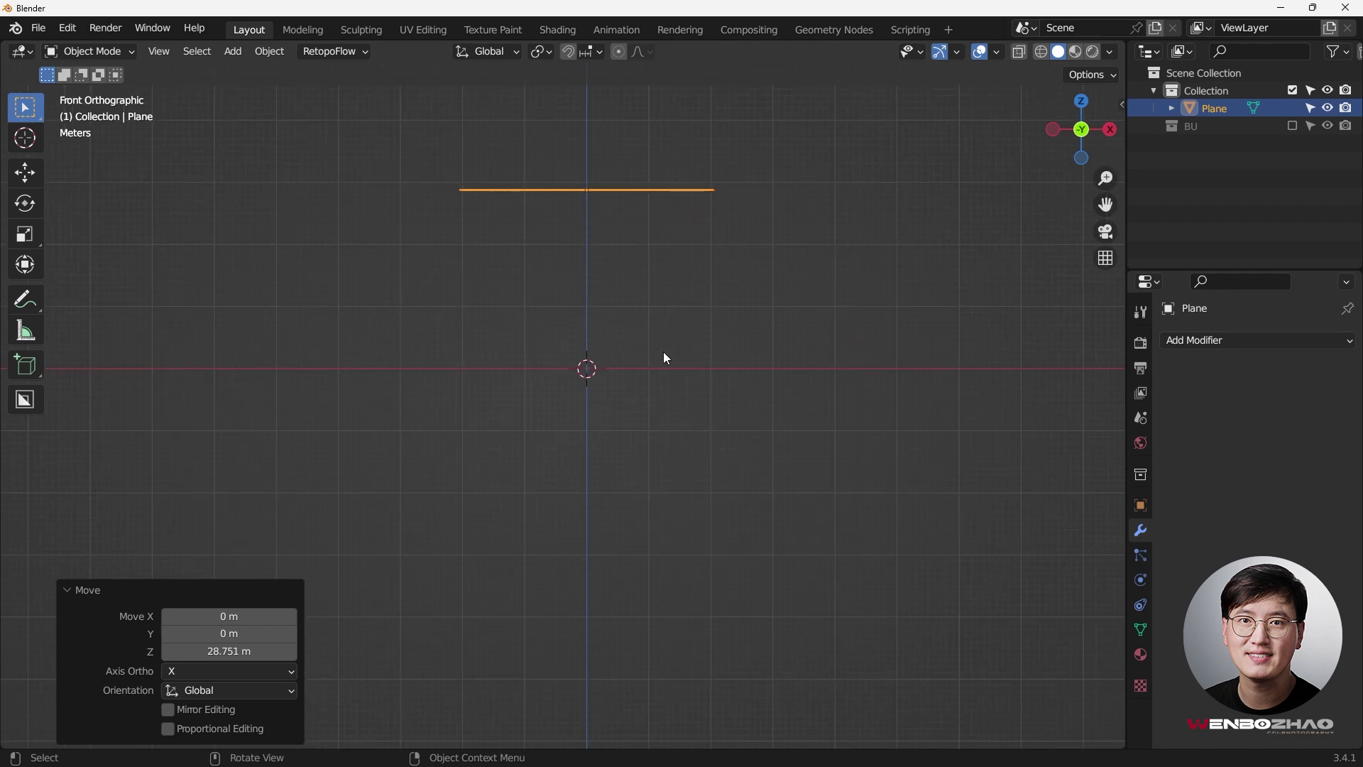
key("shift+a")
Add a UV sphere at the origin with 2 m radius, 16 segments and 16 rings.
mouse_move(649, 329)
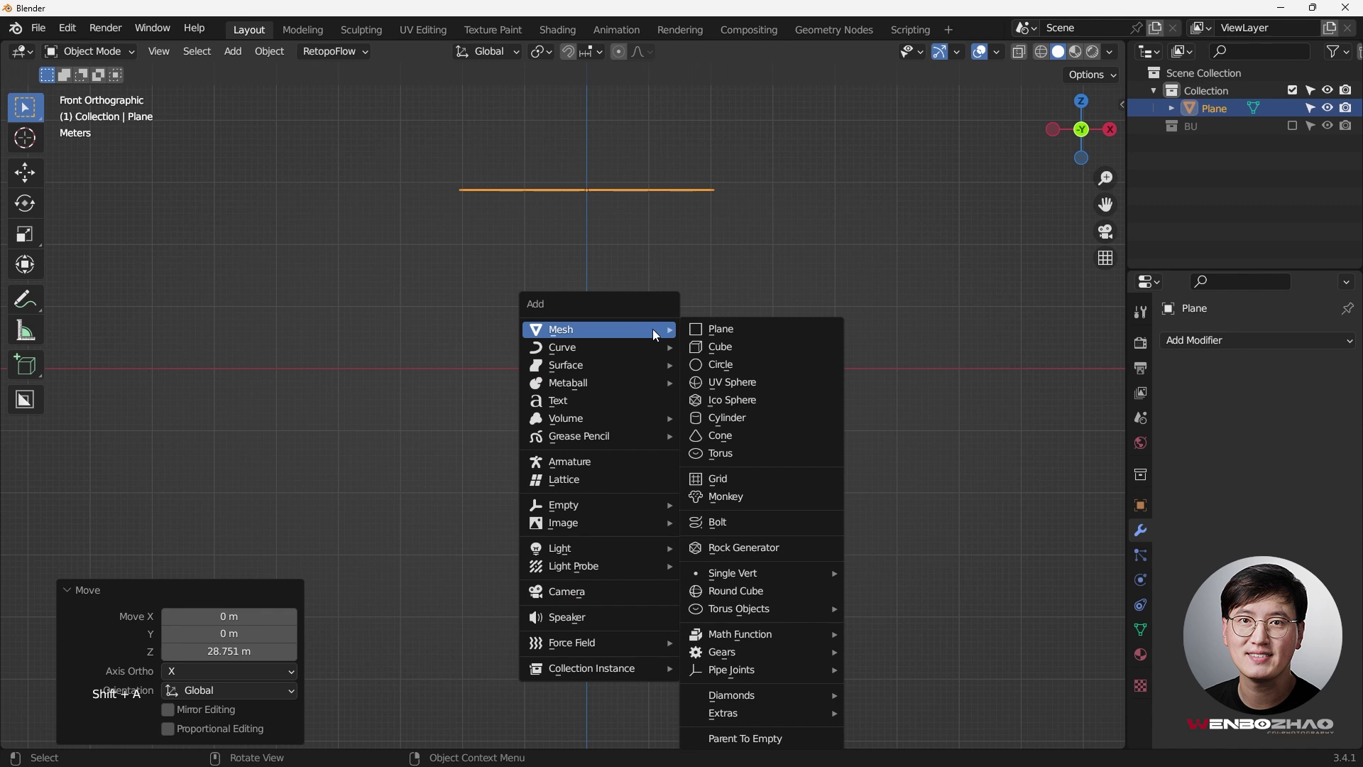
left_click(734, 387)
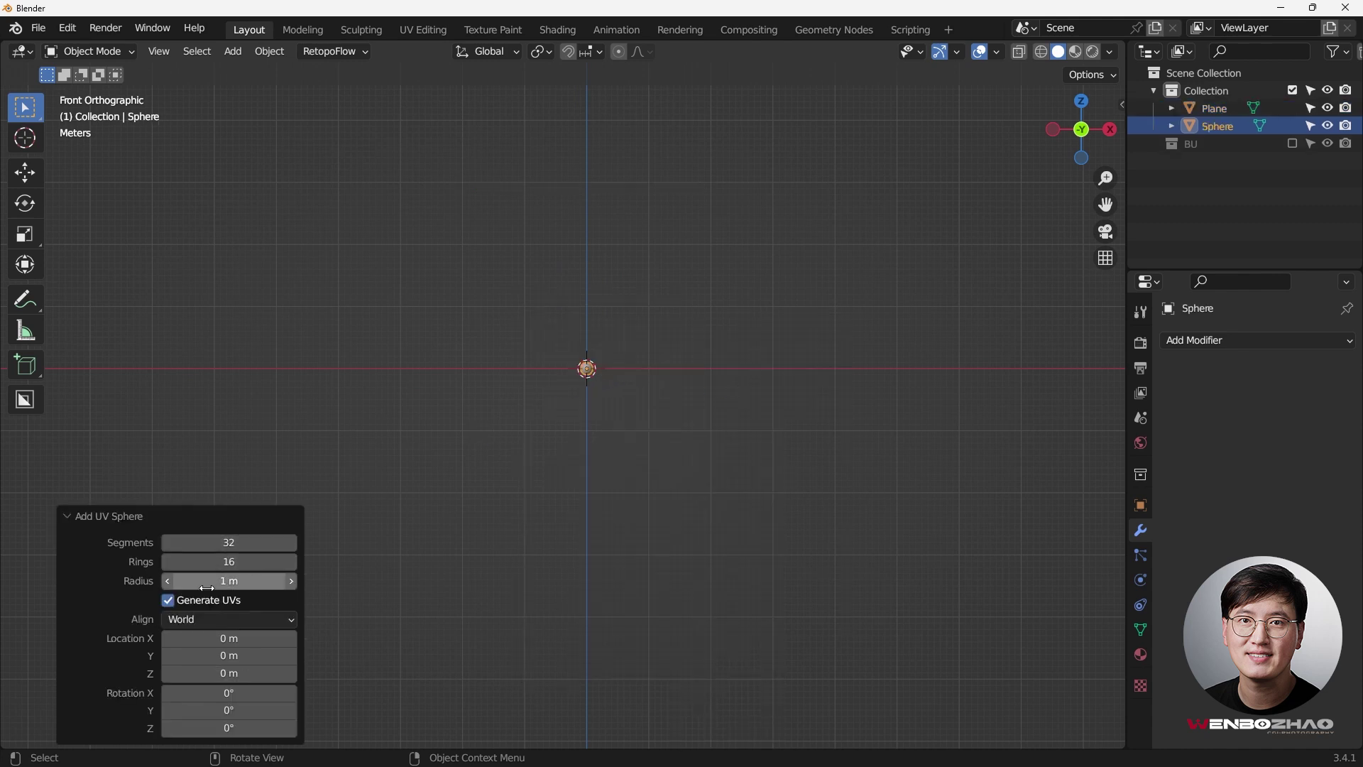
left_click(242, 581)
type("2")
key("Return")
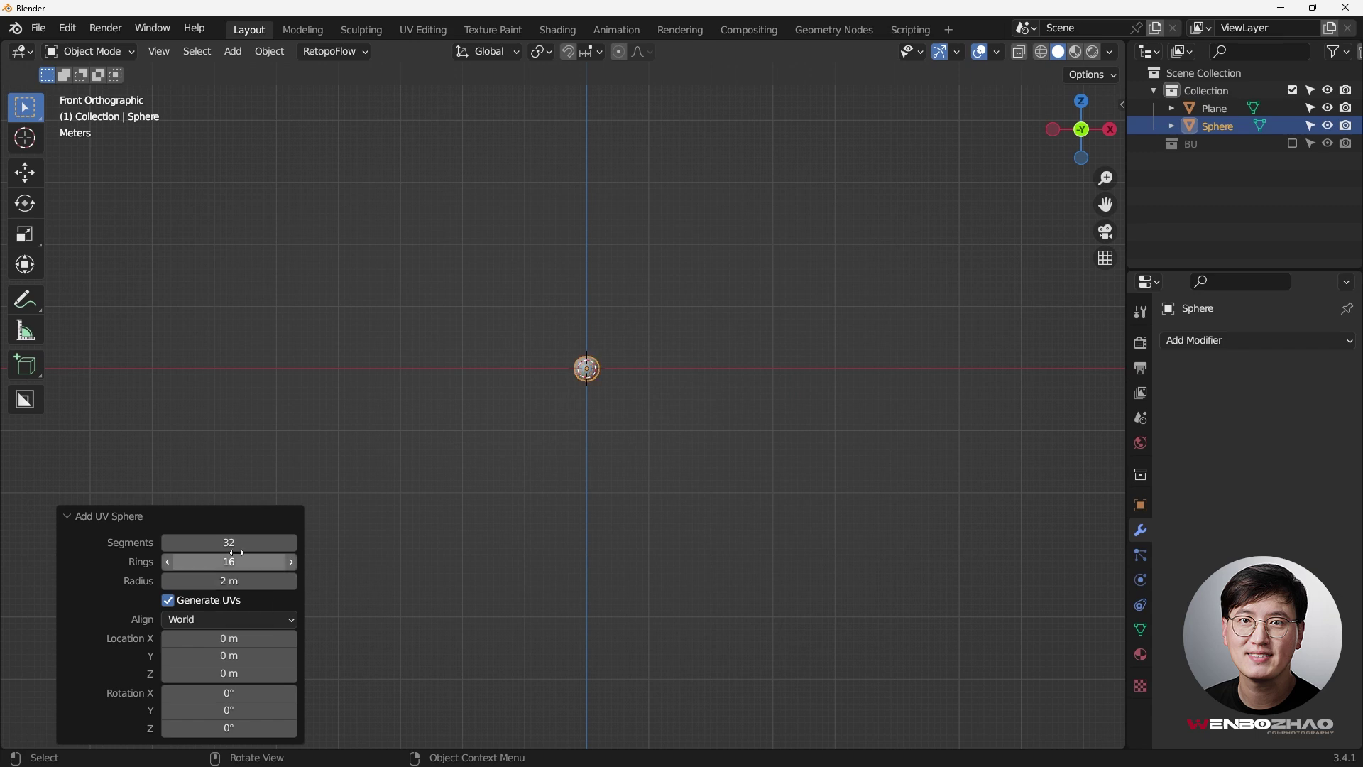
left_click(237, 544)
type("16")
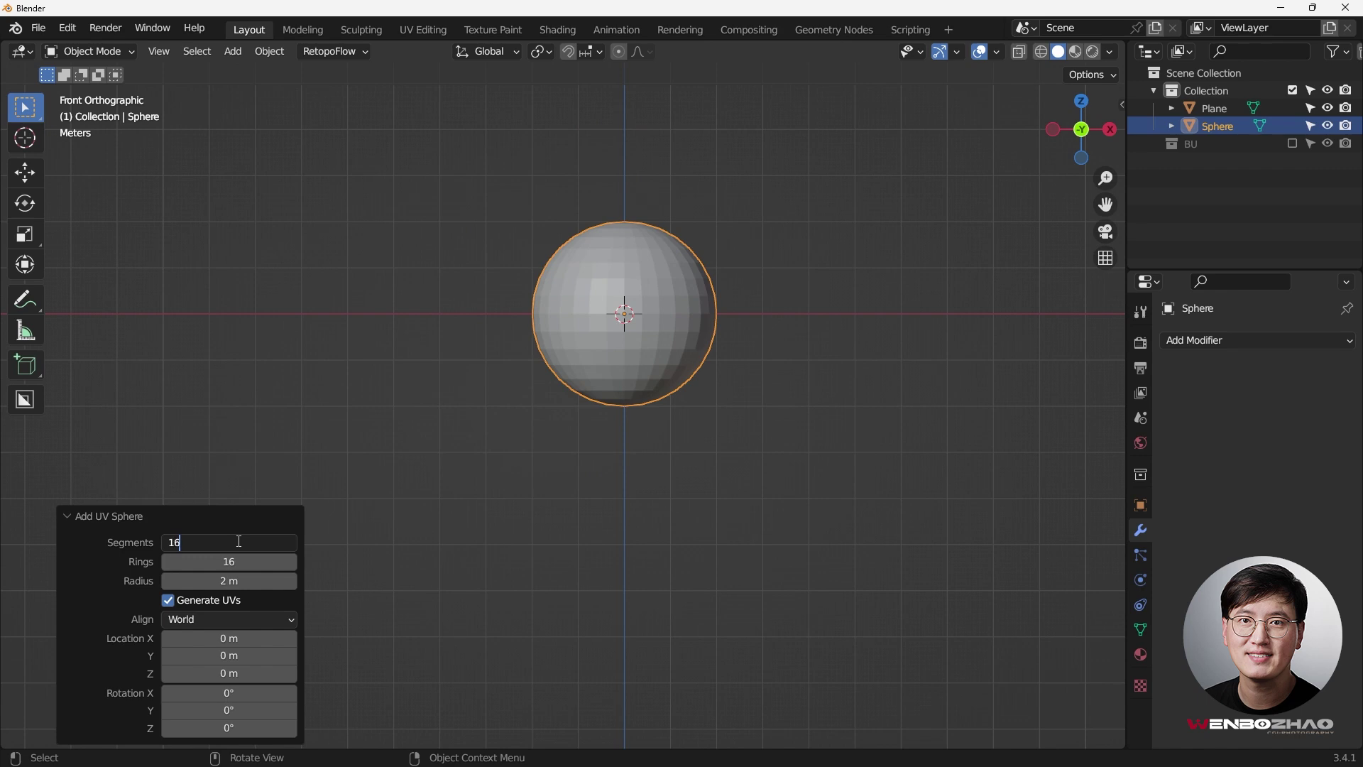
key("Return")
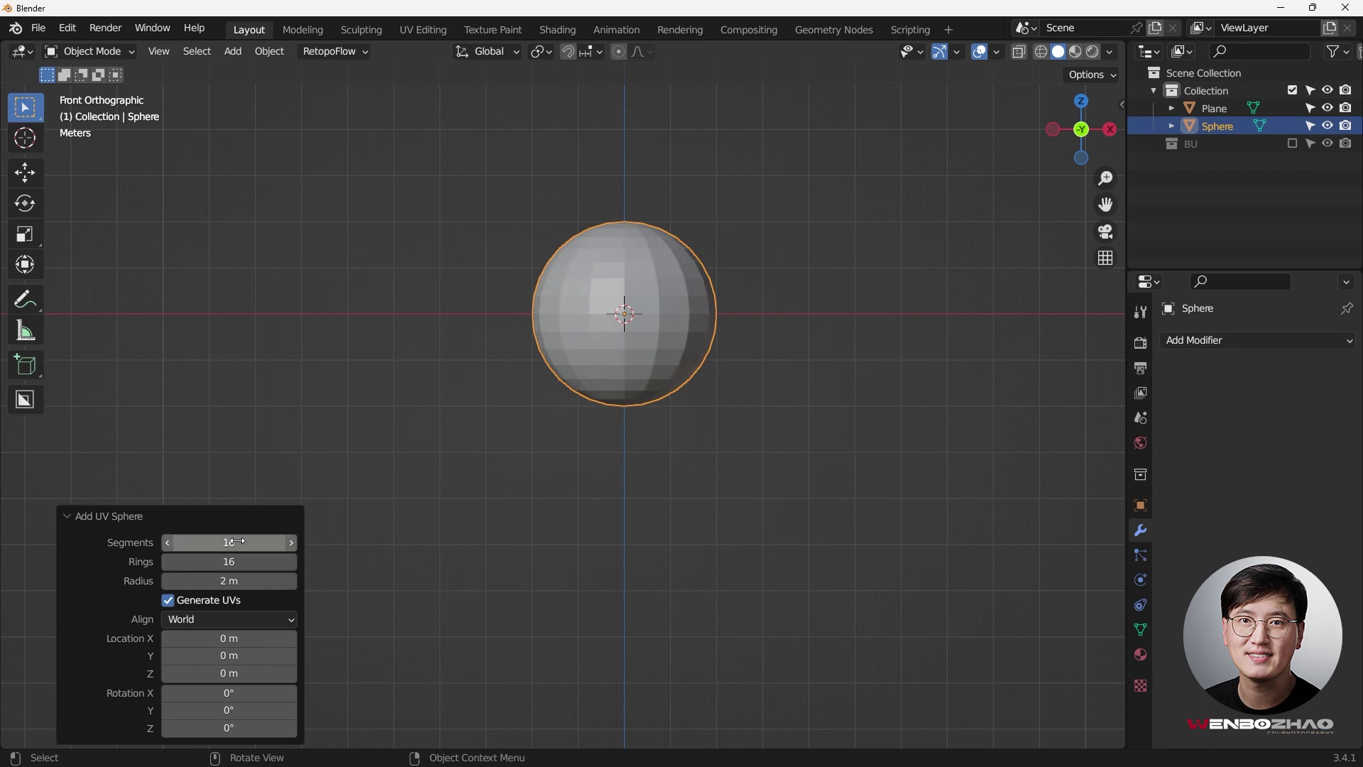
scroll(700, 245, "up", 2)
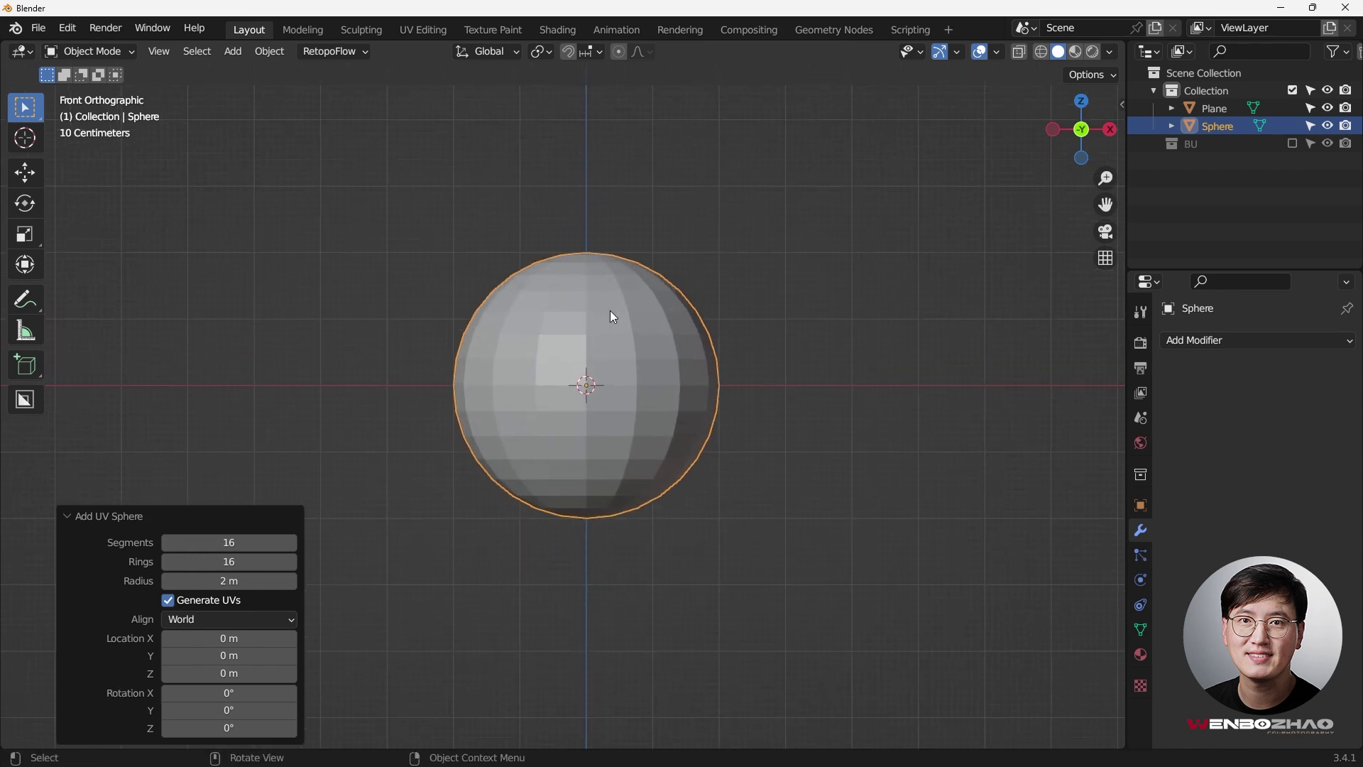
key("Tab")
scroll(610, 272, "down", 5)
key("Tab")
middle_click_drag(620, 225, 610, 399)
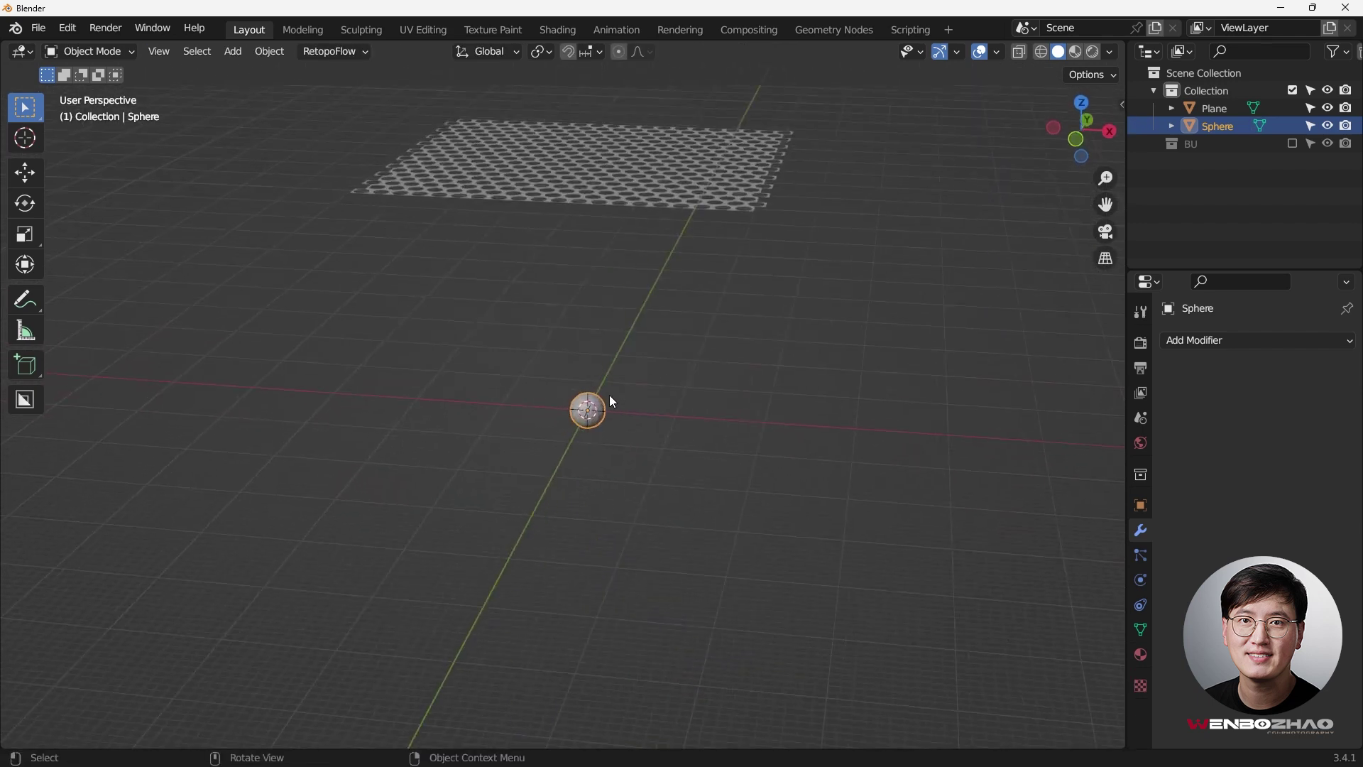
Select the perforated plane and switch to the front view.
left_click(609, 189)
middle_click_drag(606, 189, 711, 279)
key("s")
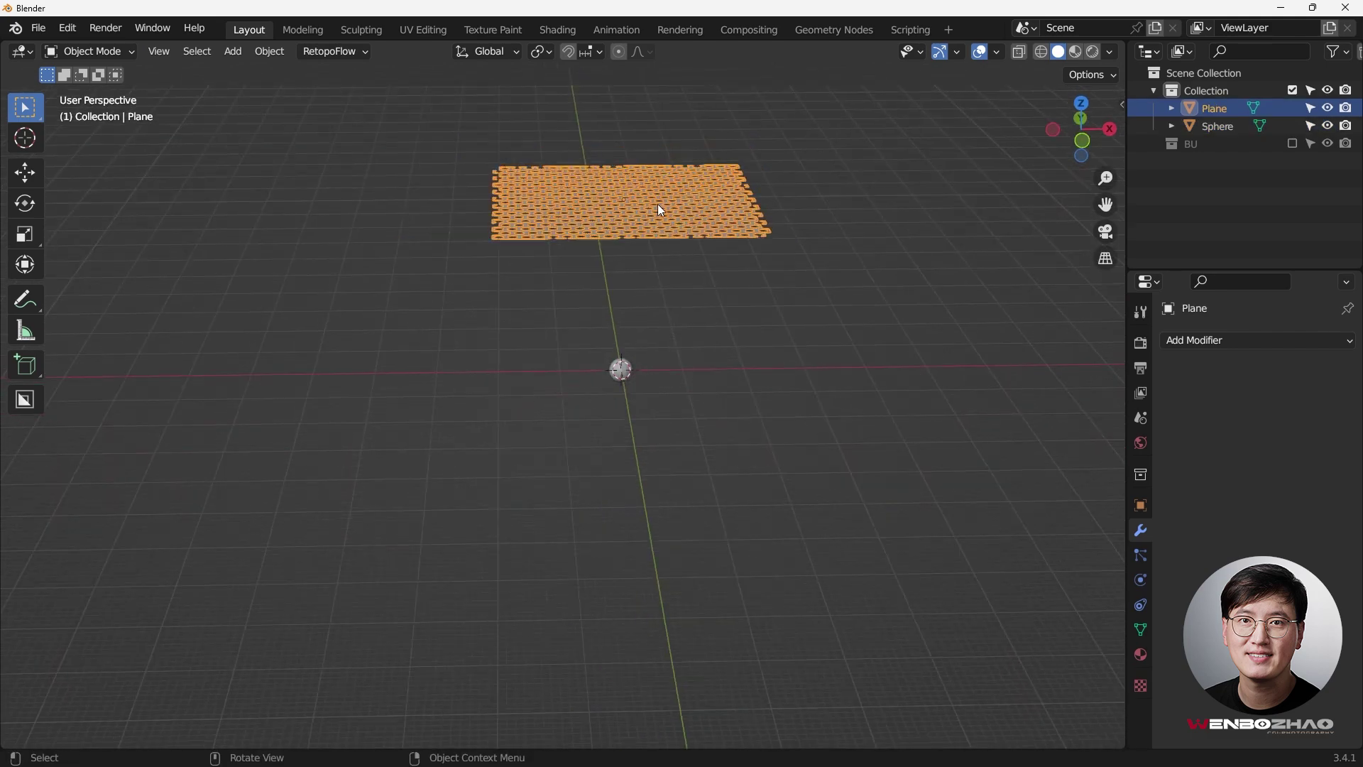
scroll(651, 211, "up", 2)
key("KP_1")
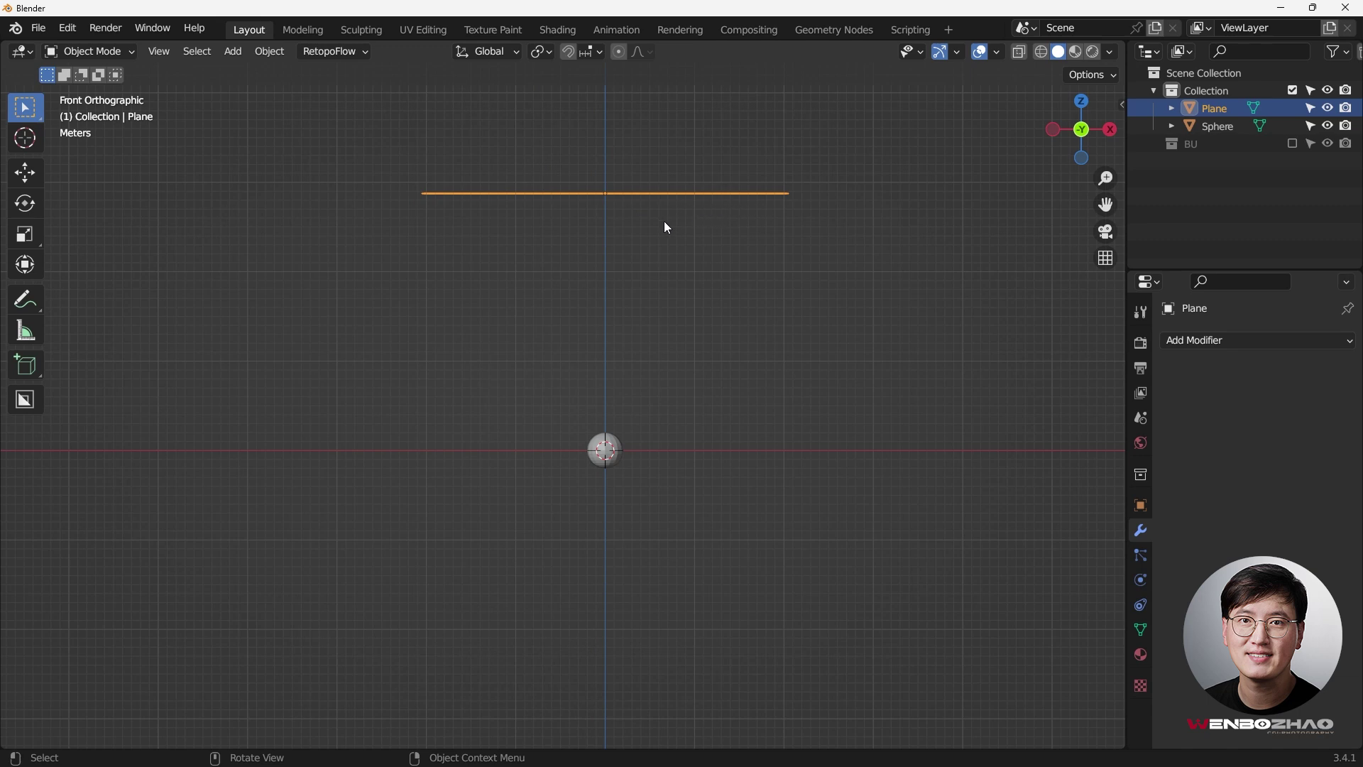
In Edit Mode, shrink the plane's mesh to 0.234 and lower it 25.415 m toward the sphere.
key("Tab")
key("a")
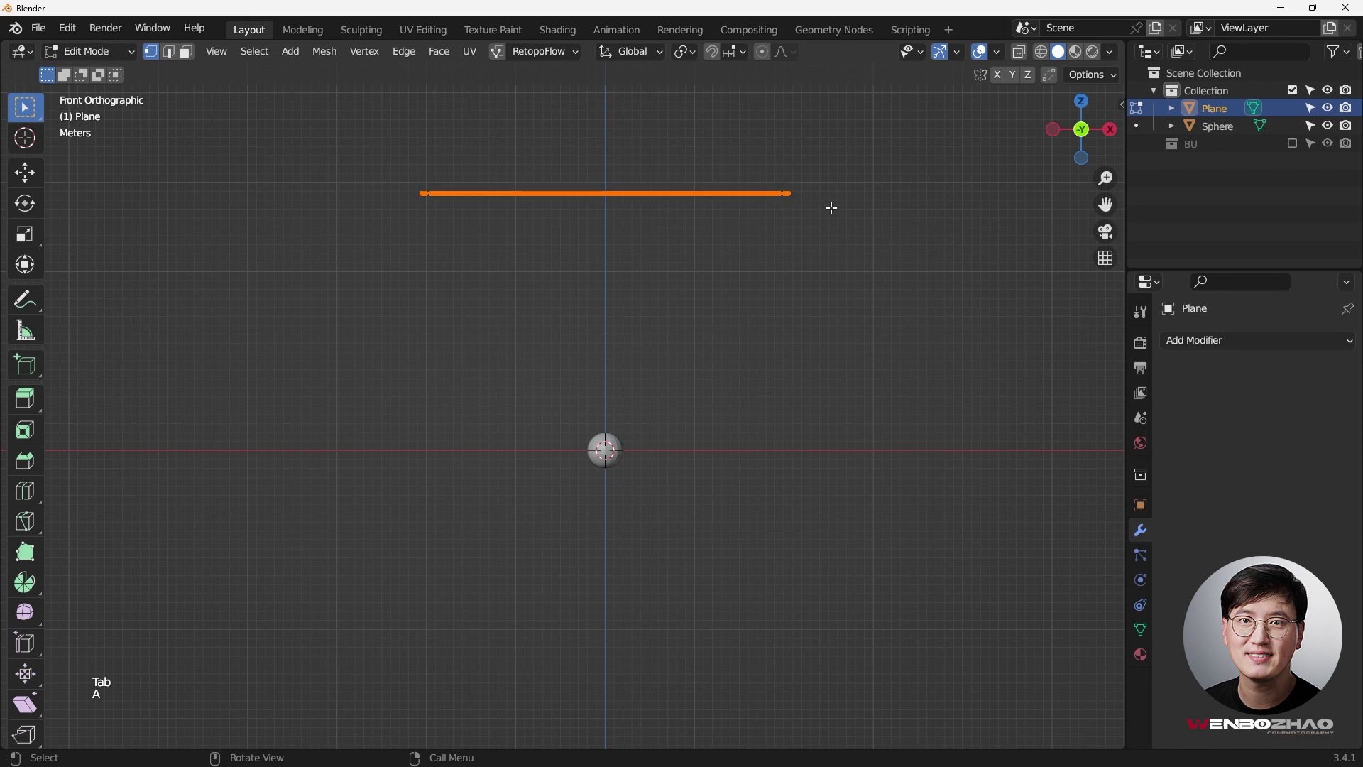
key("s")
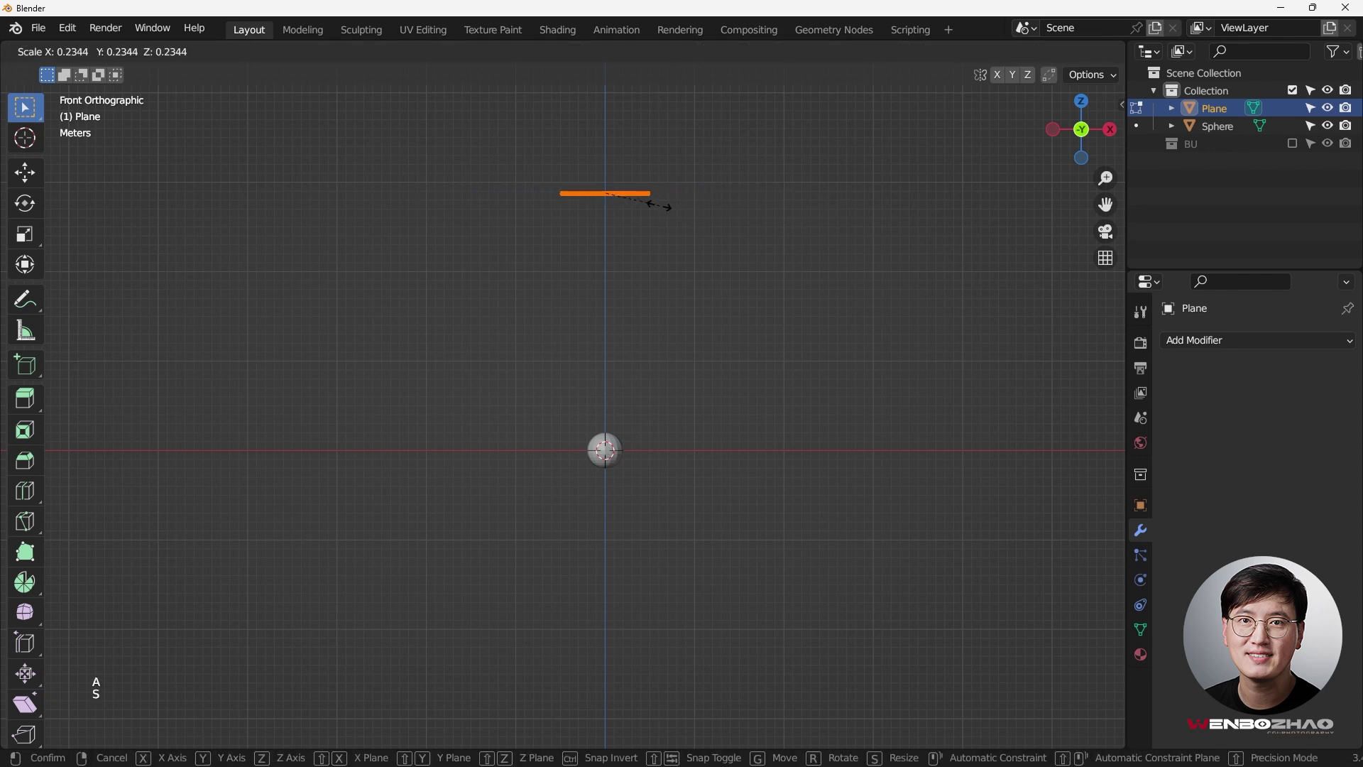
left_click(660, 205)
key("g")
key("z")
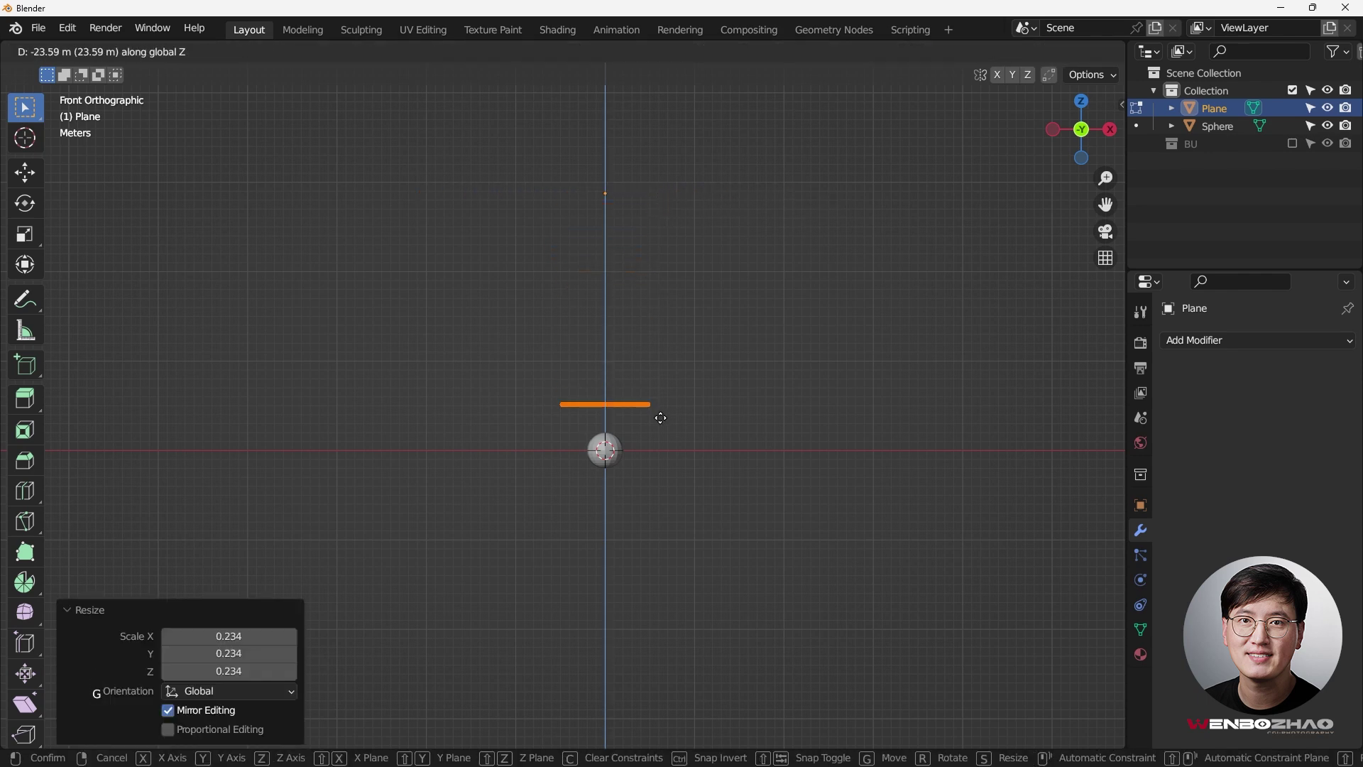
left_click(615, 445)
Rescale the plane's mesh to 0.6385 from the top view and return to Object Mode.
scroll(615, 445, "up", 8)
middle_click_drag(682, 344, 720, 303)
key("KP_7")
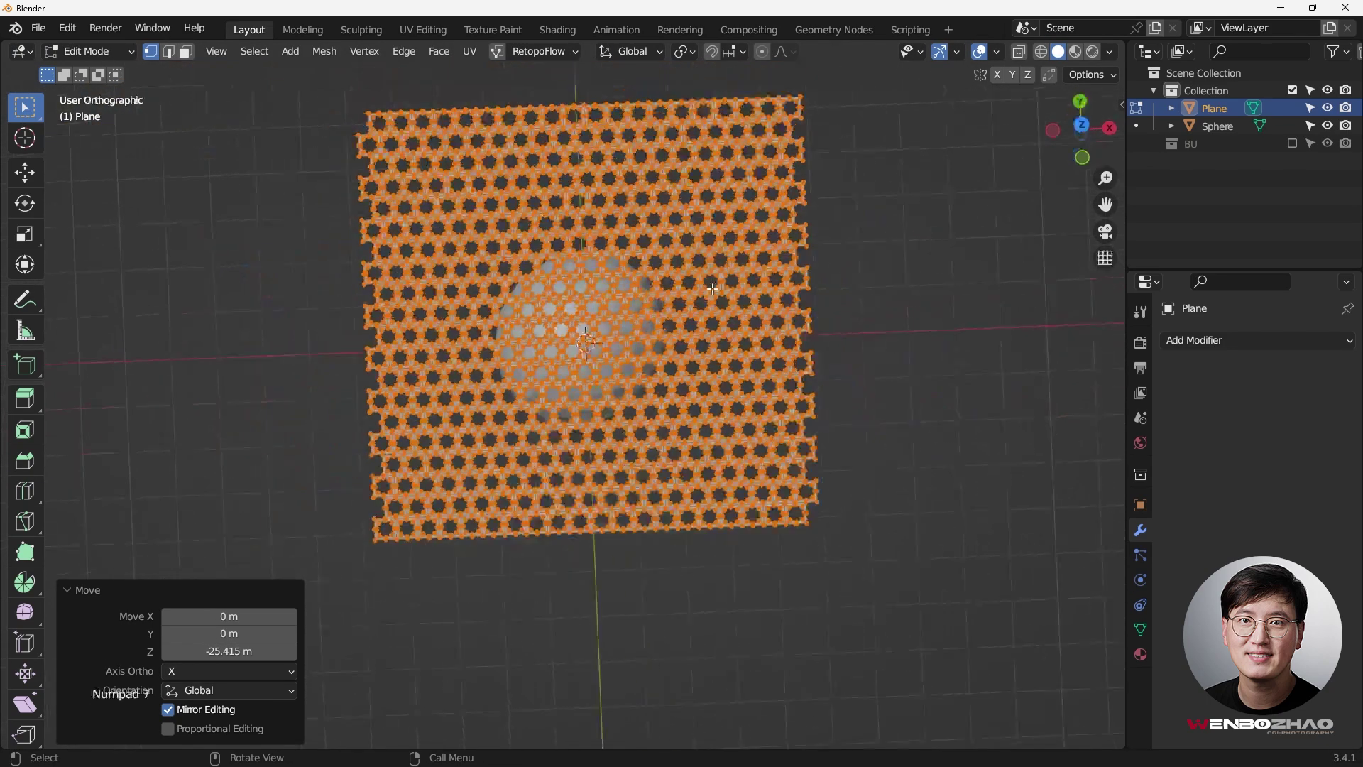
key("s")
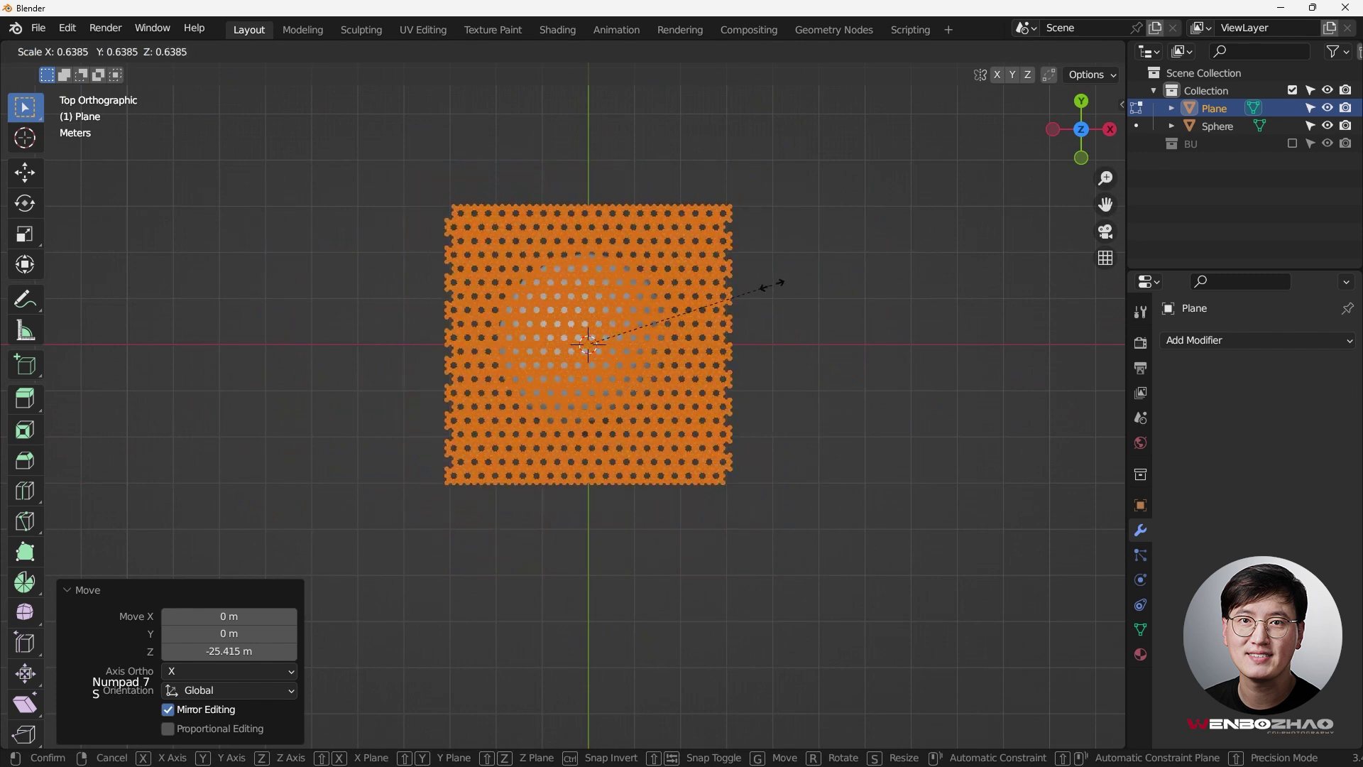
left_click(770, 283)
middle_click_drag(770, 283, 711, 205)
key("KP_1")
key("Tab")
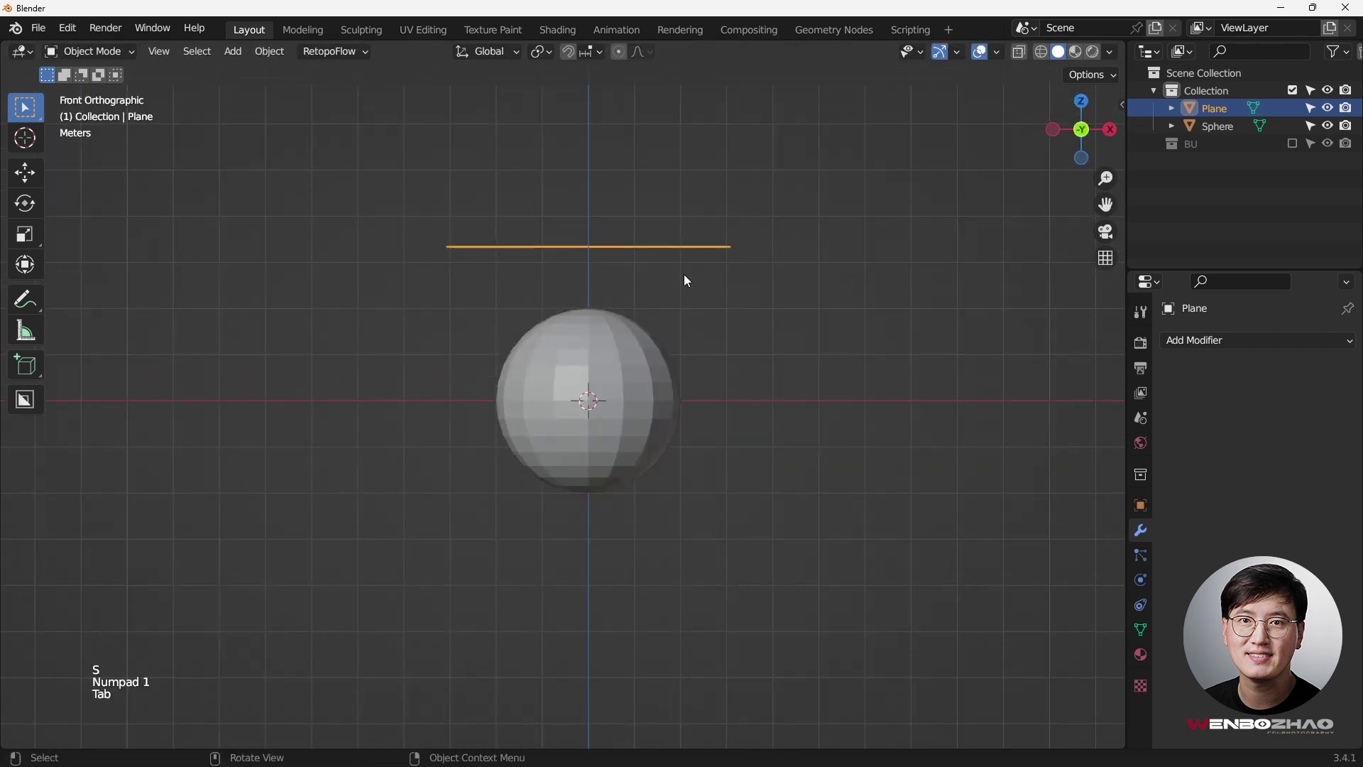
scroll(624, 338, "up", 1)
Apply the perforated plane's scale and reselect the plane.
left_click(642, 338)
middle_click_drag(643, 338, 666, 304)
key("ctrl+z")
middle_click_drag(609, 269, 545, 257)
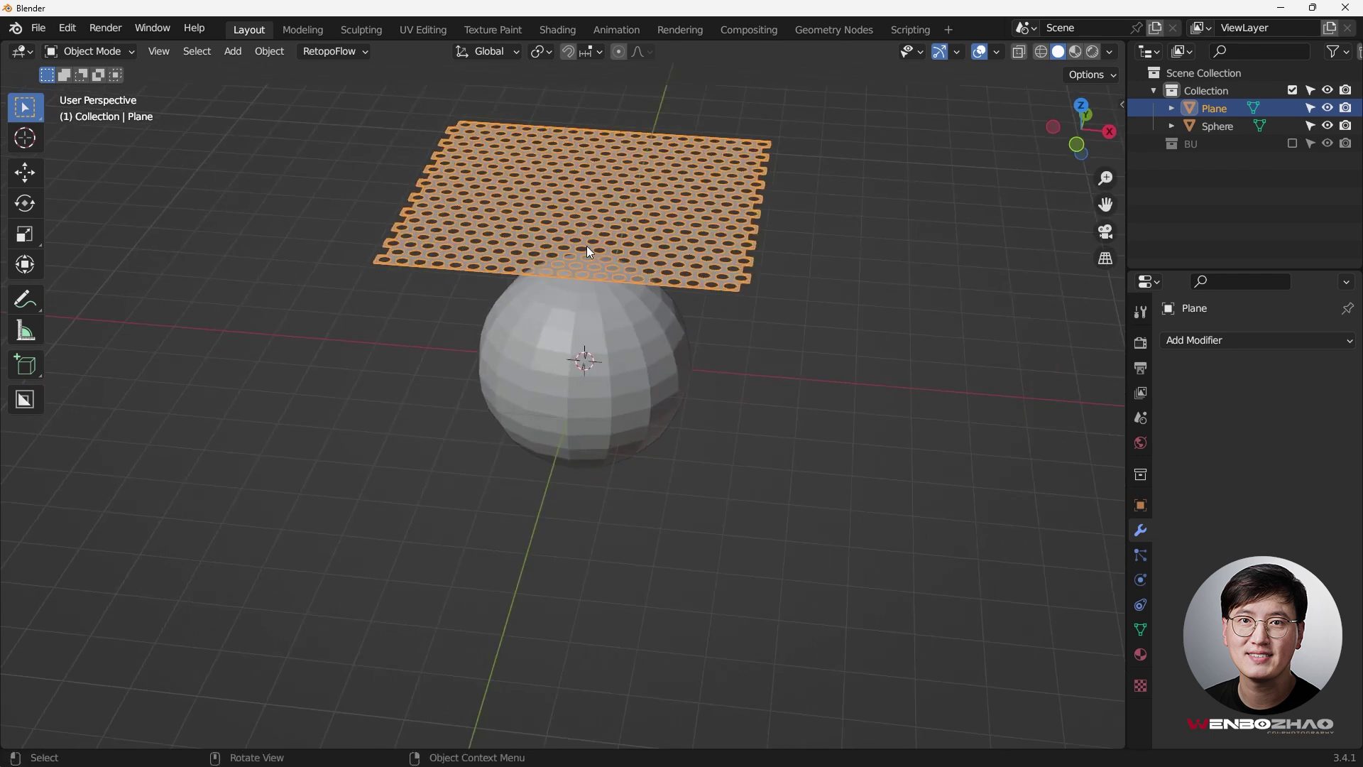
key("ctrl+a")
left_click(579, 280)
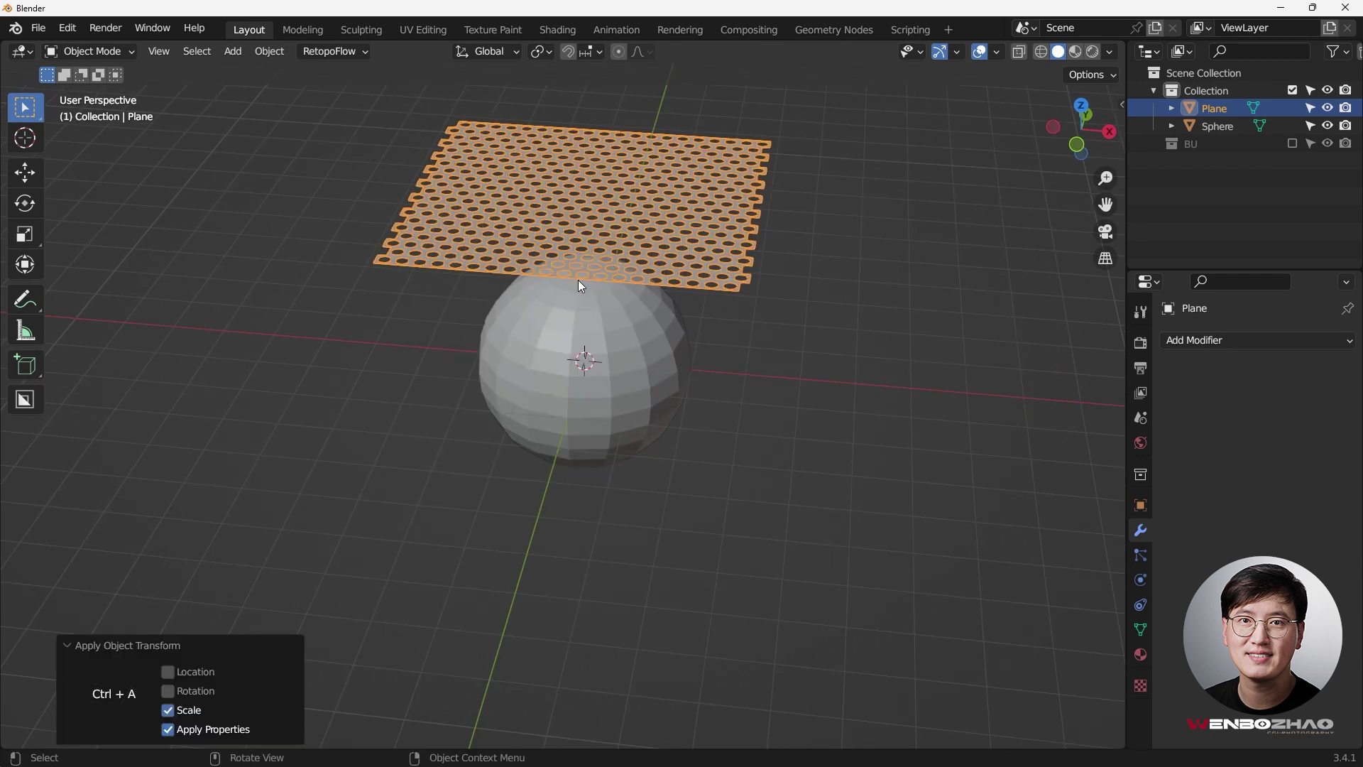
left_click(595, 362)
key("KP_1")
middle_click_drag(672, 318, 649, 200)
left_click(468, 195)
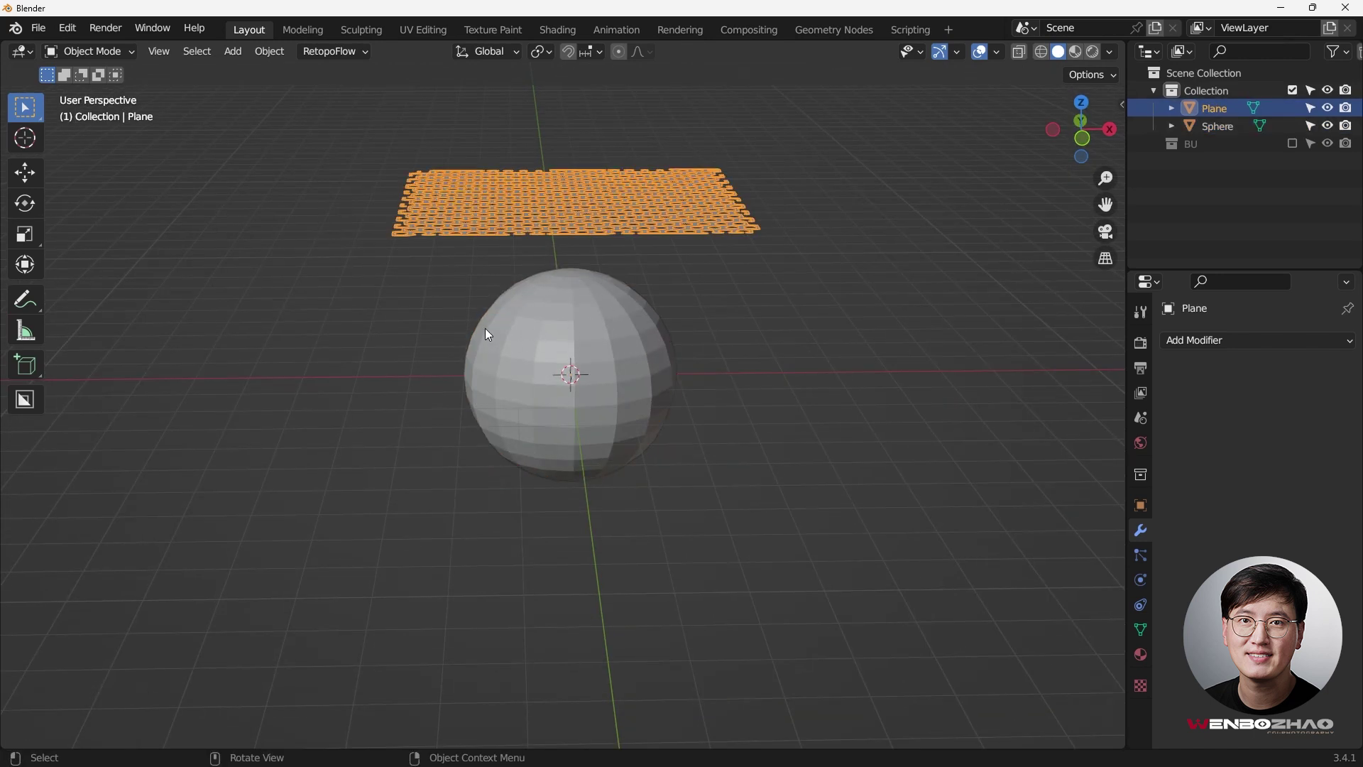
Add a Shrinkwrap modifier (Nearest Surface Point, On Surface, 0 m offset) to the plane, then select the sphere.
key("KP_1")
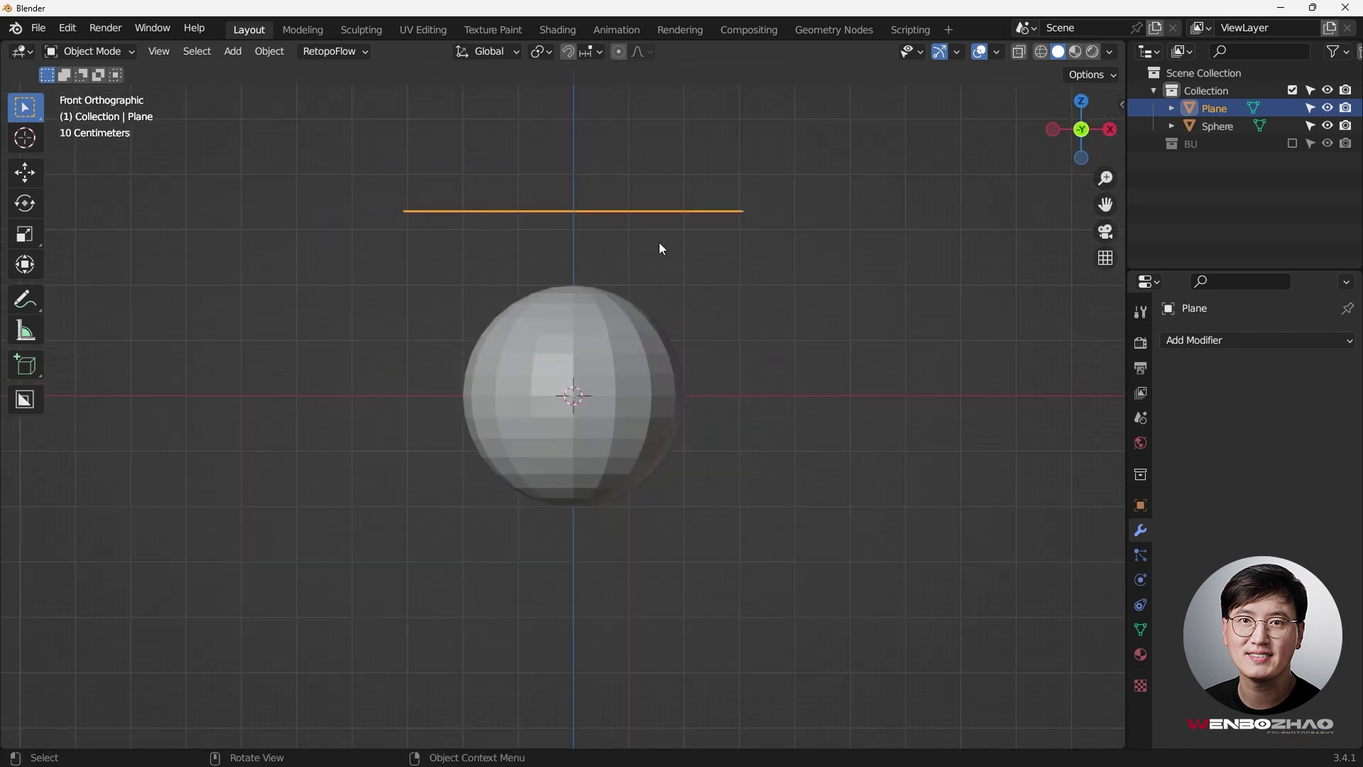
left_click(1214, 341)
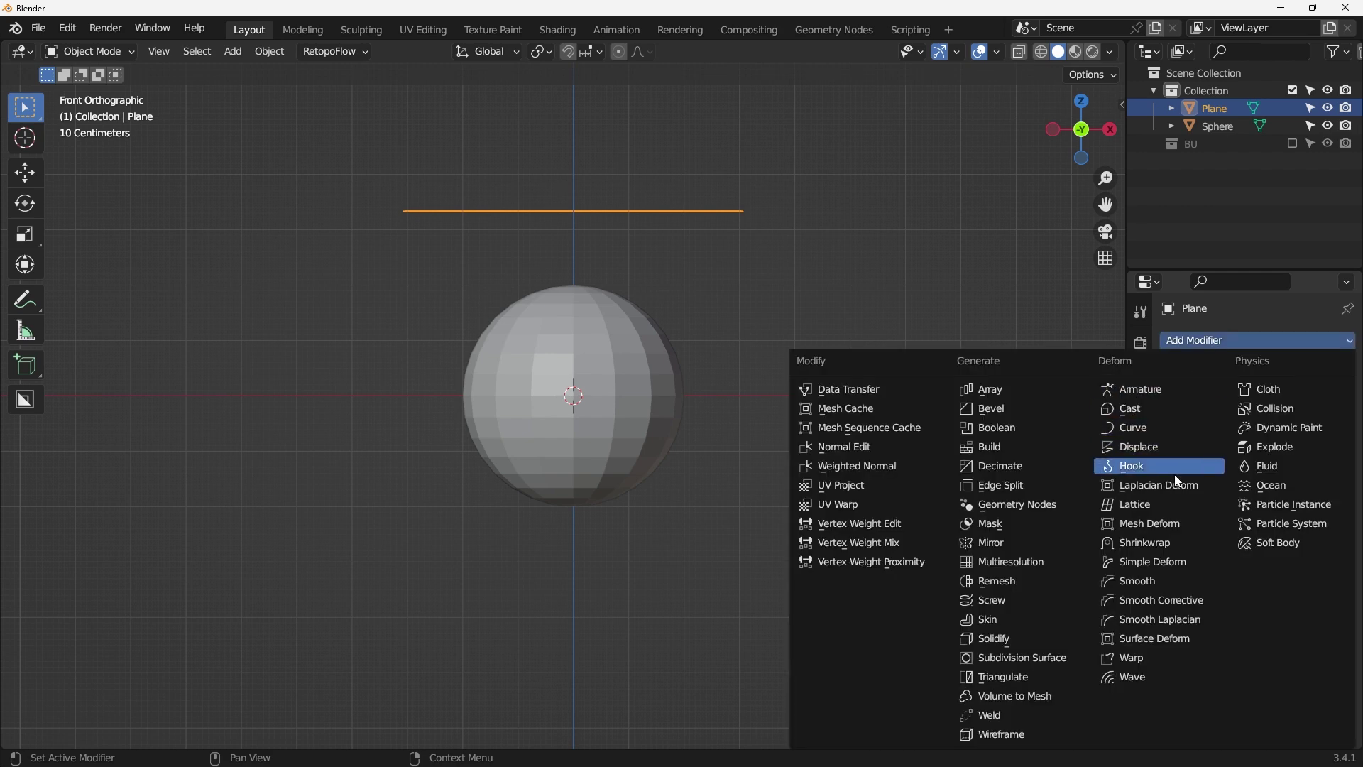
left_click(1169, 551)
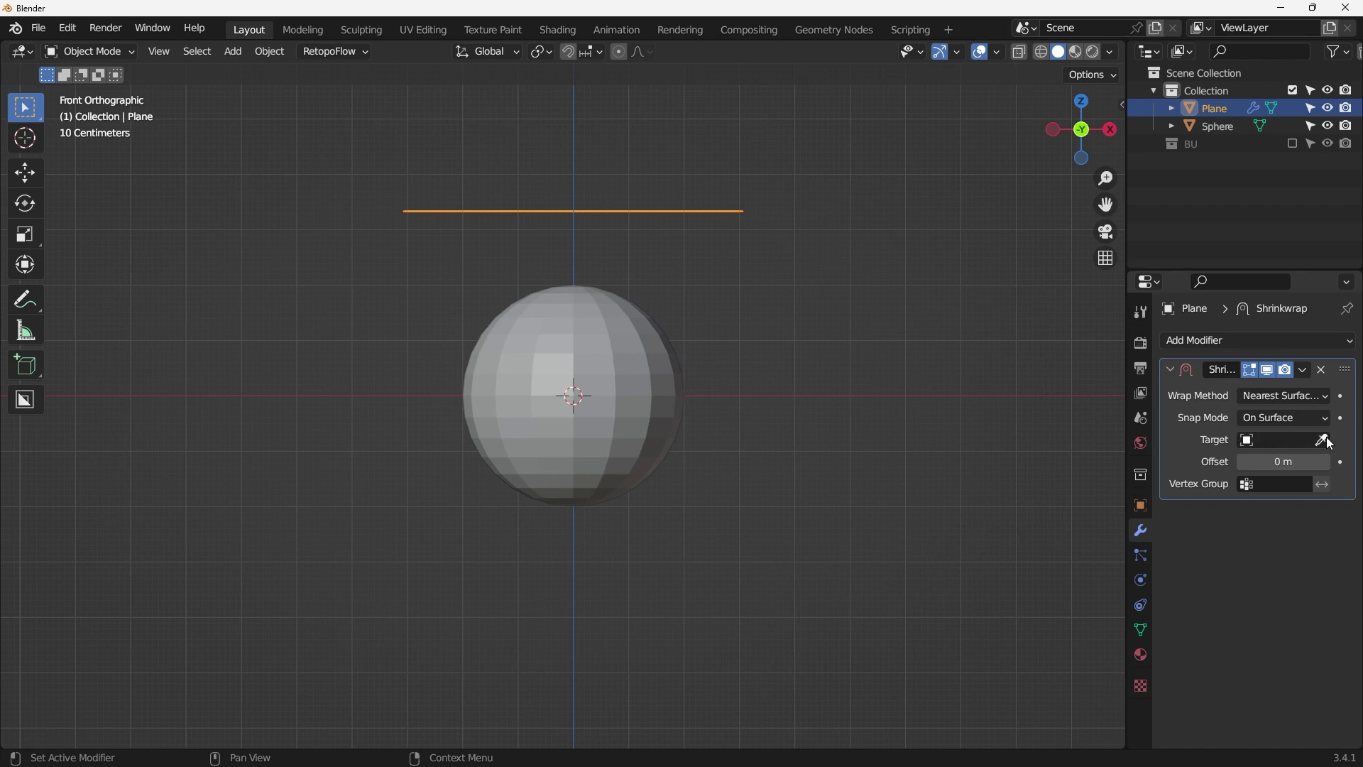
middle_click_drag(659, 222, 626, 221)
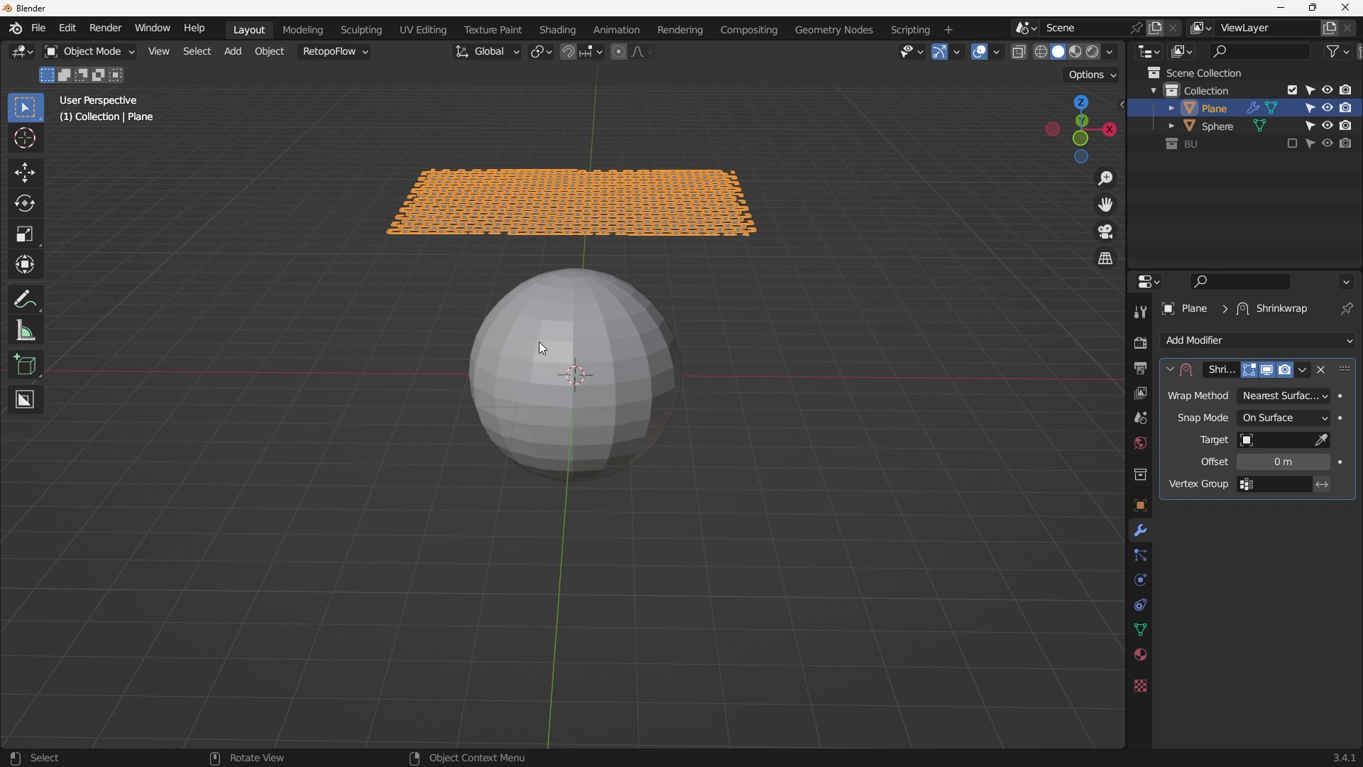
left_click(541, 382)
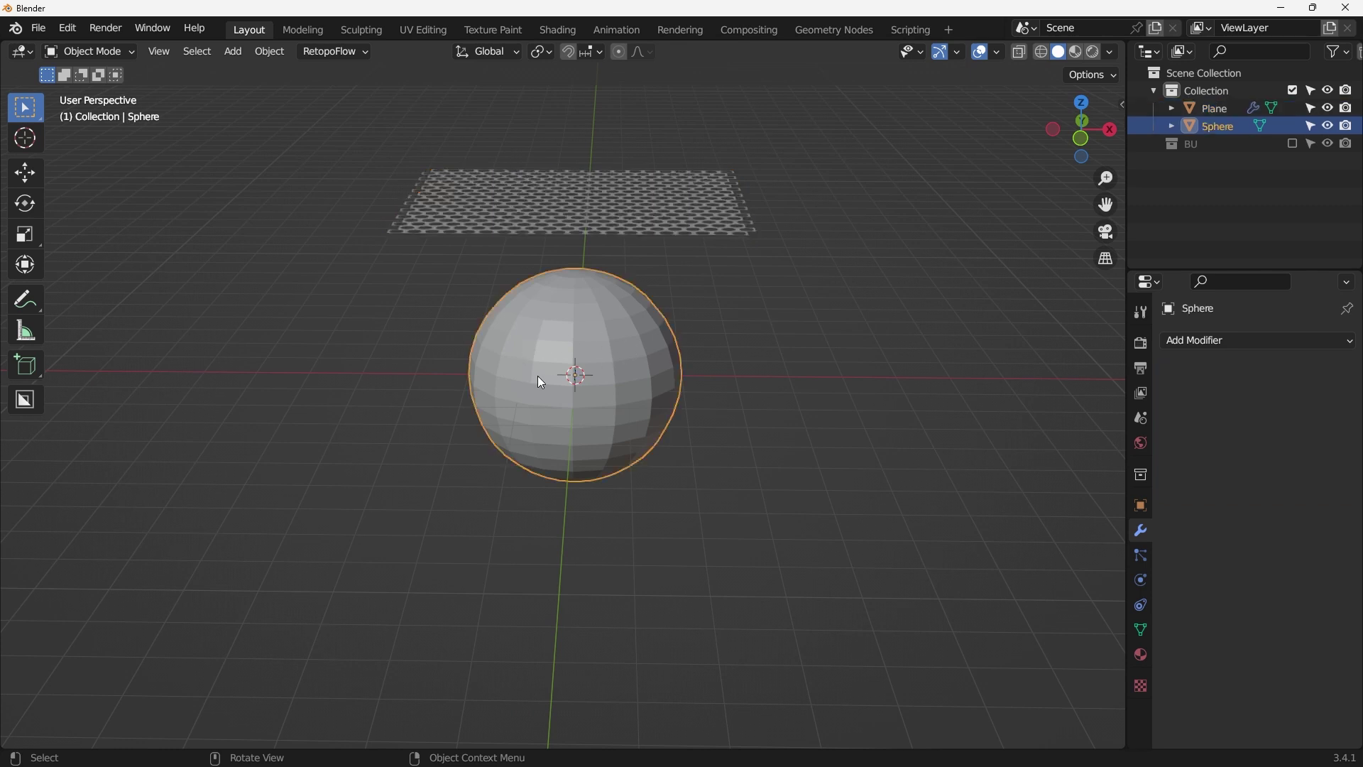
Give the sphere level-2 subdivision and smooth shading, then reselect the perforated plane.
key("ctrl+2")
right_click(598, 338)
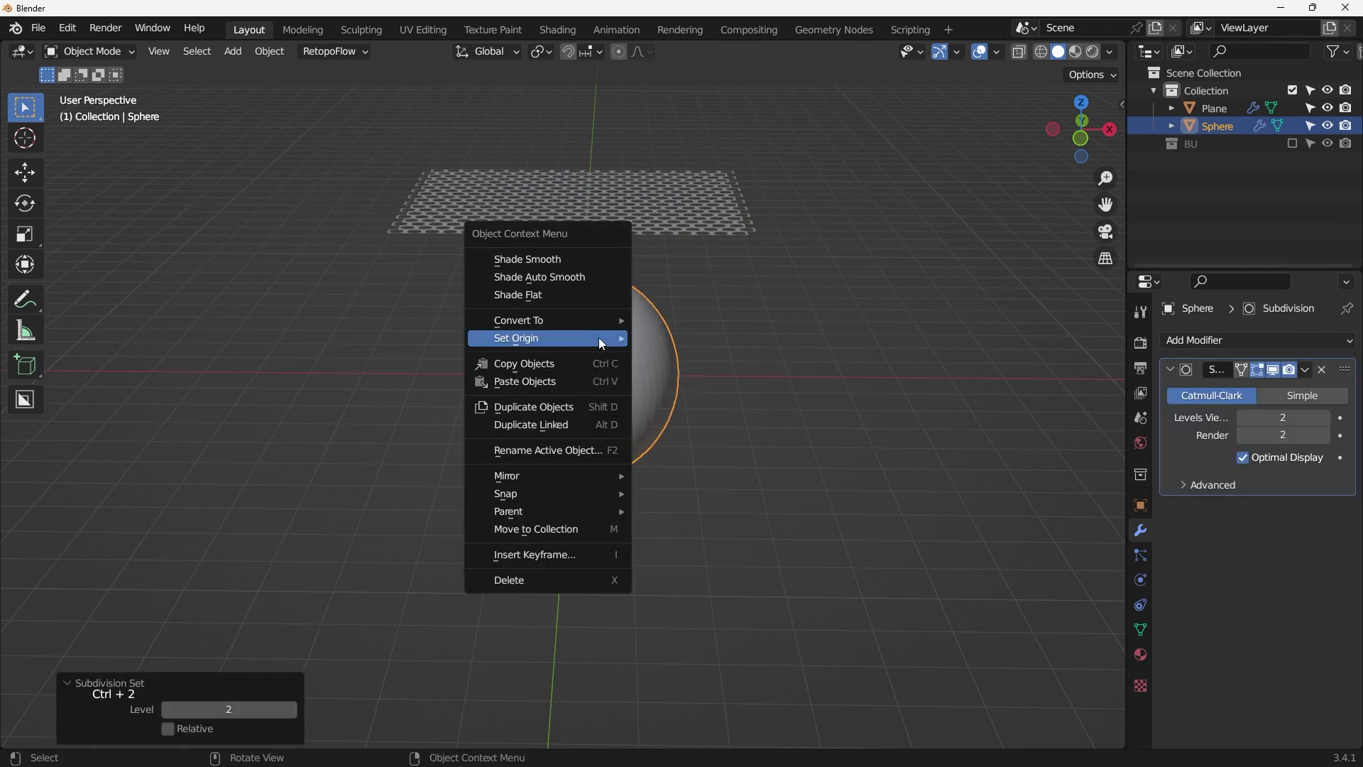
left_click(577, 260)
middle_click_drag(644, 355, 609, 360)
key("KP_1")
scroll(607, 359, "up", 1)
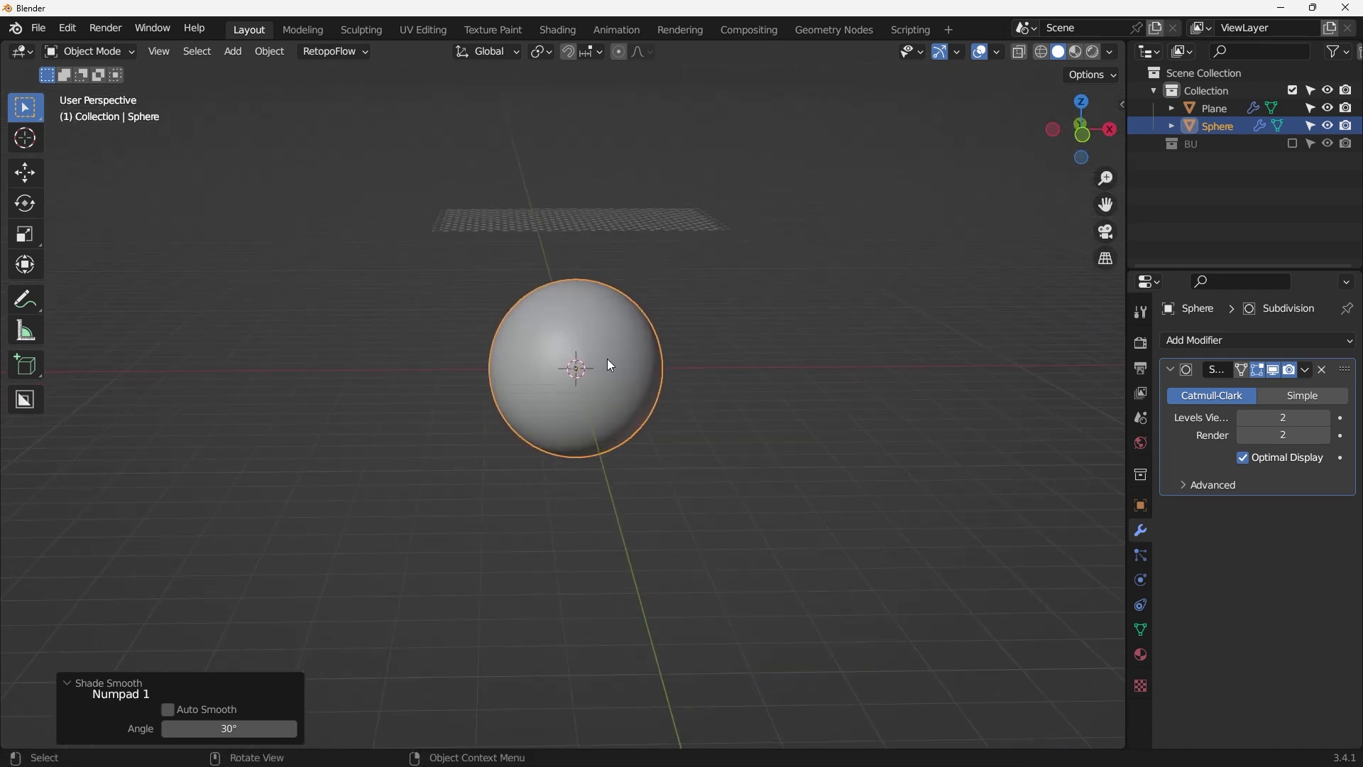
left_click(625, 220)
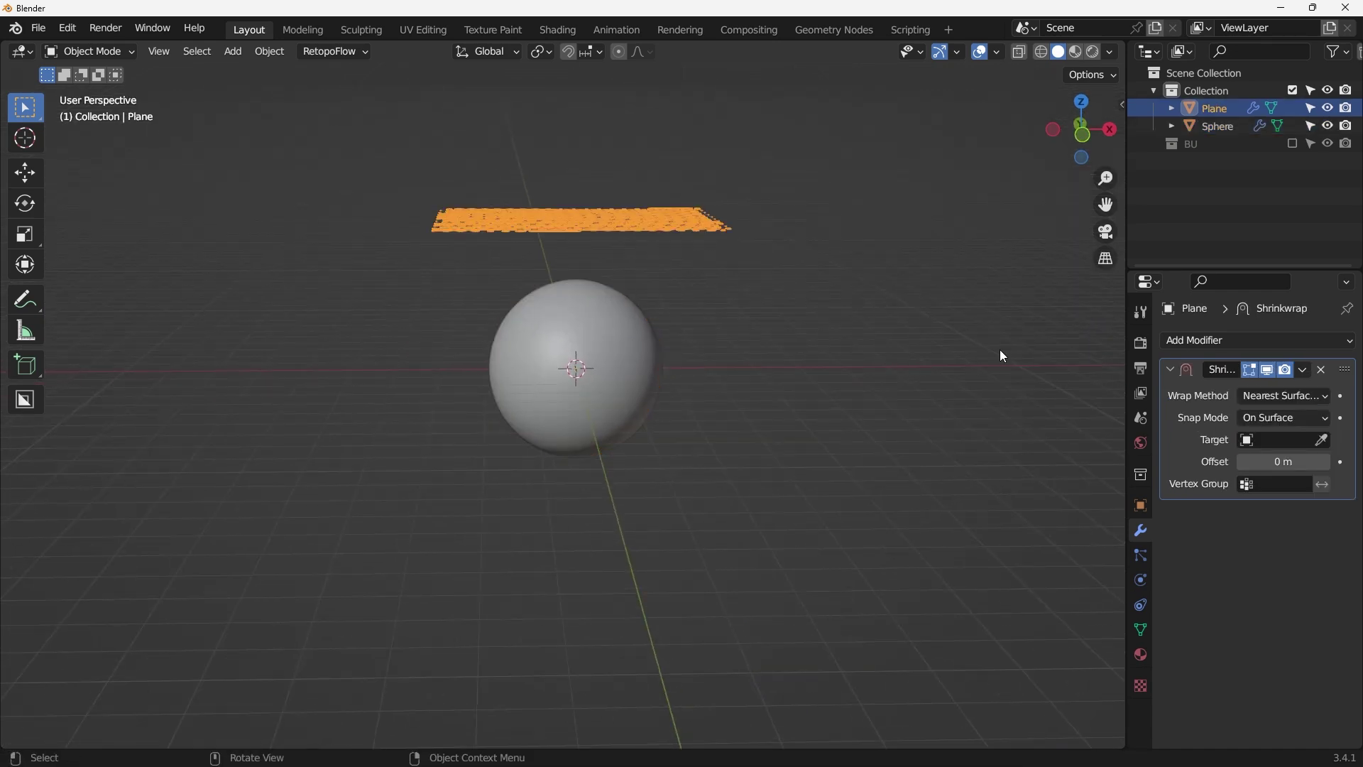
Set the Plane's Shrinkwrap target to Sphere and inspect the wrapped plane from above.
left_click(1320, 439)
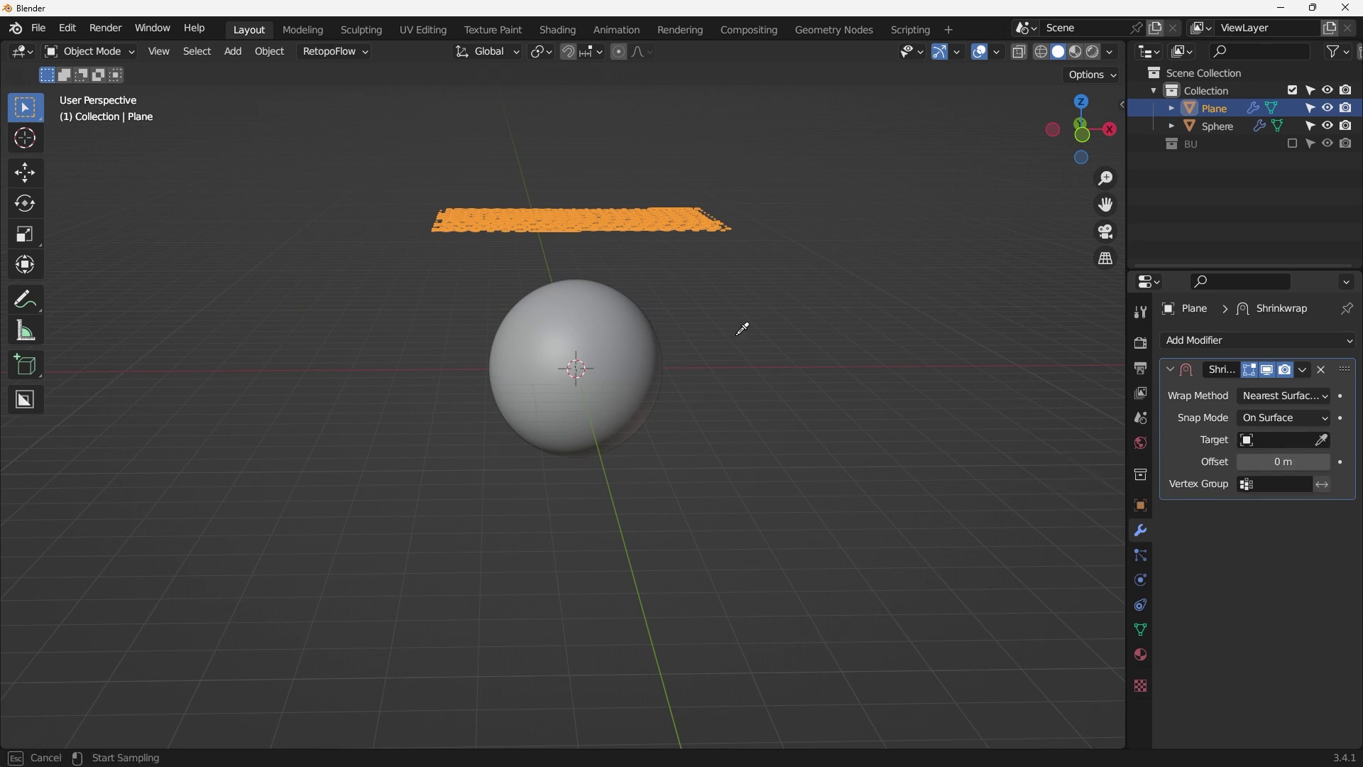
left_click(613, 325)
mouse_move(638, 332)
middle_mouse_down()
mouse_move(566, 385)
mouse_move(637, 330)
mouse_move(624, 353)
middle_mouse_up()
scroll(627, 320, "up", 5)
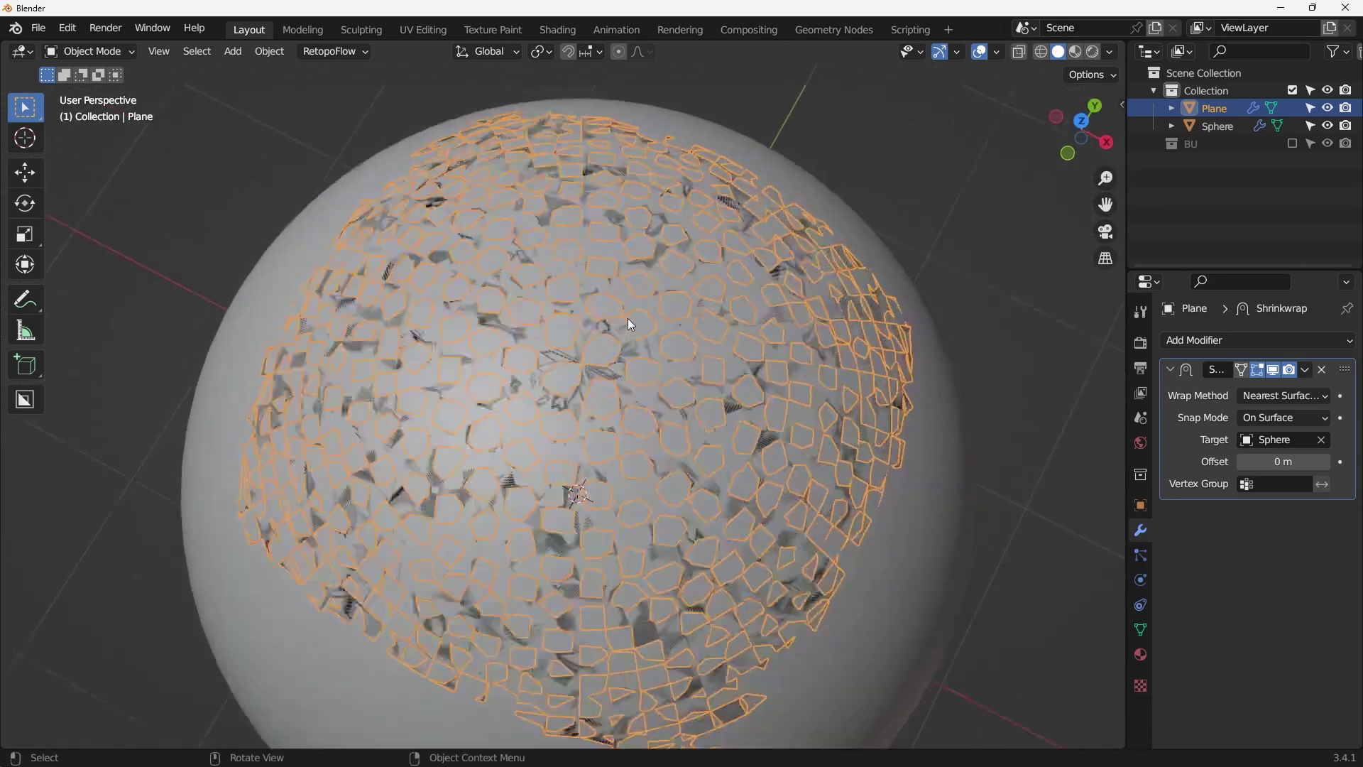
middle_click_drag(672, 304, 603, 351)
key("KP_7")
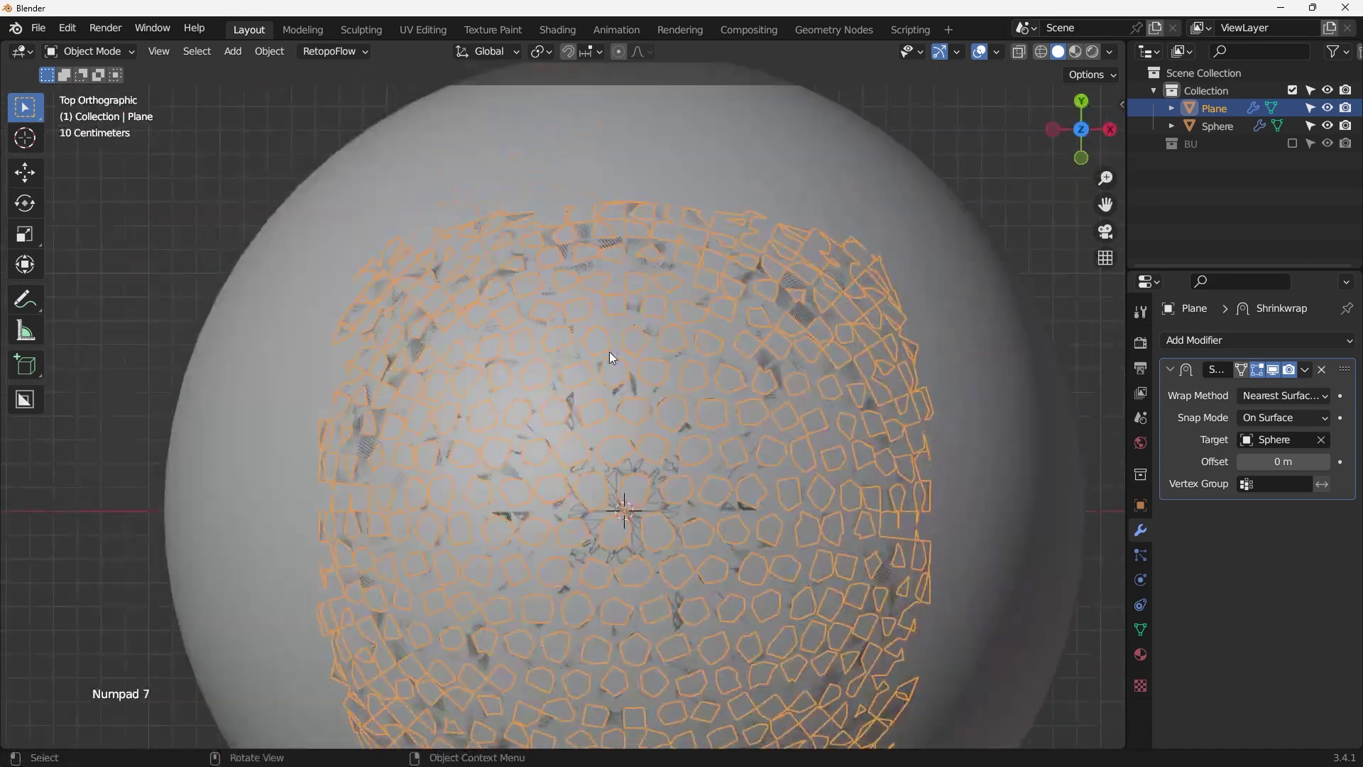
scroll(688, 423, "down", 3)
scroll(689, 423, "up", 5)
scroll(922, 361, "down", 2)
left_click(1273, 370)
scroll(776, 359, "down", 5)
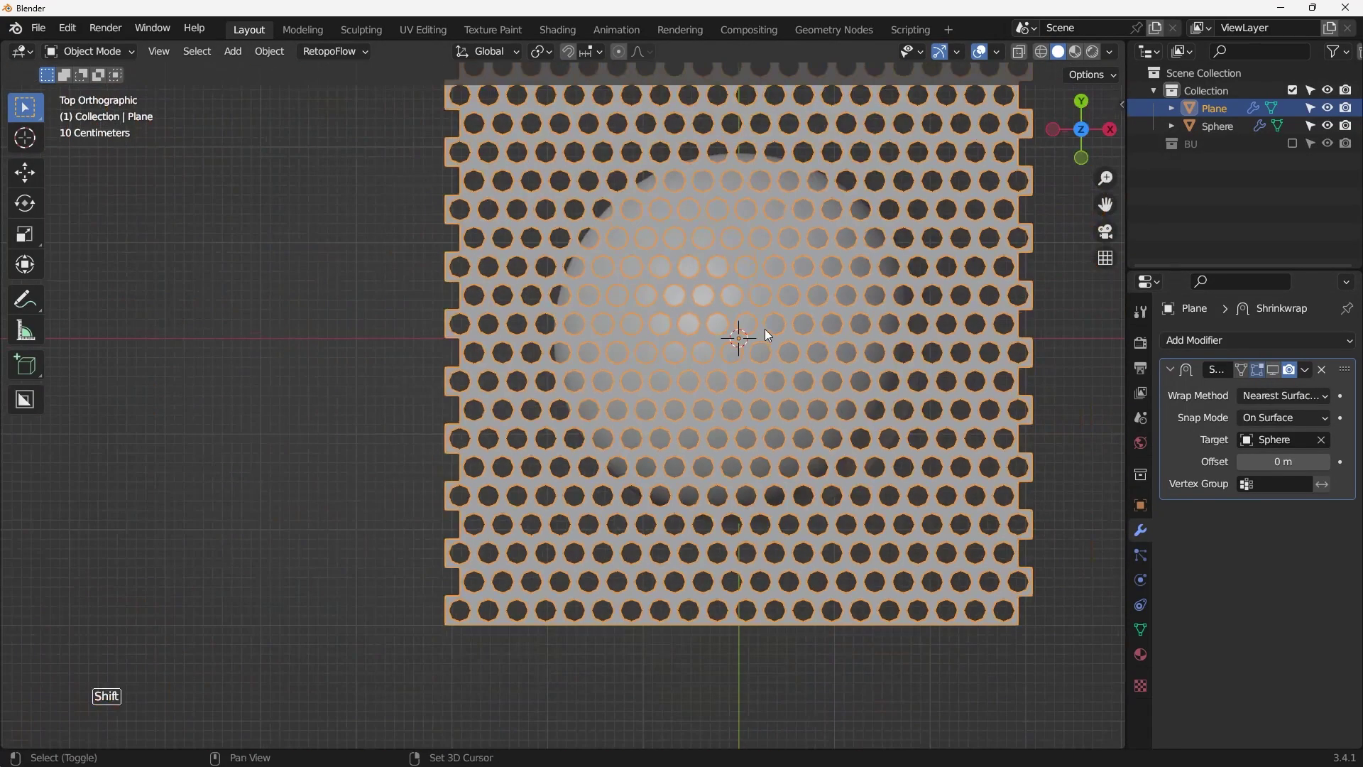
scroll(764, 329, "up", 4)
scroll(612, 294, "down", 2)
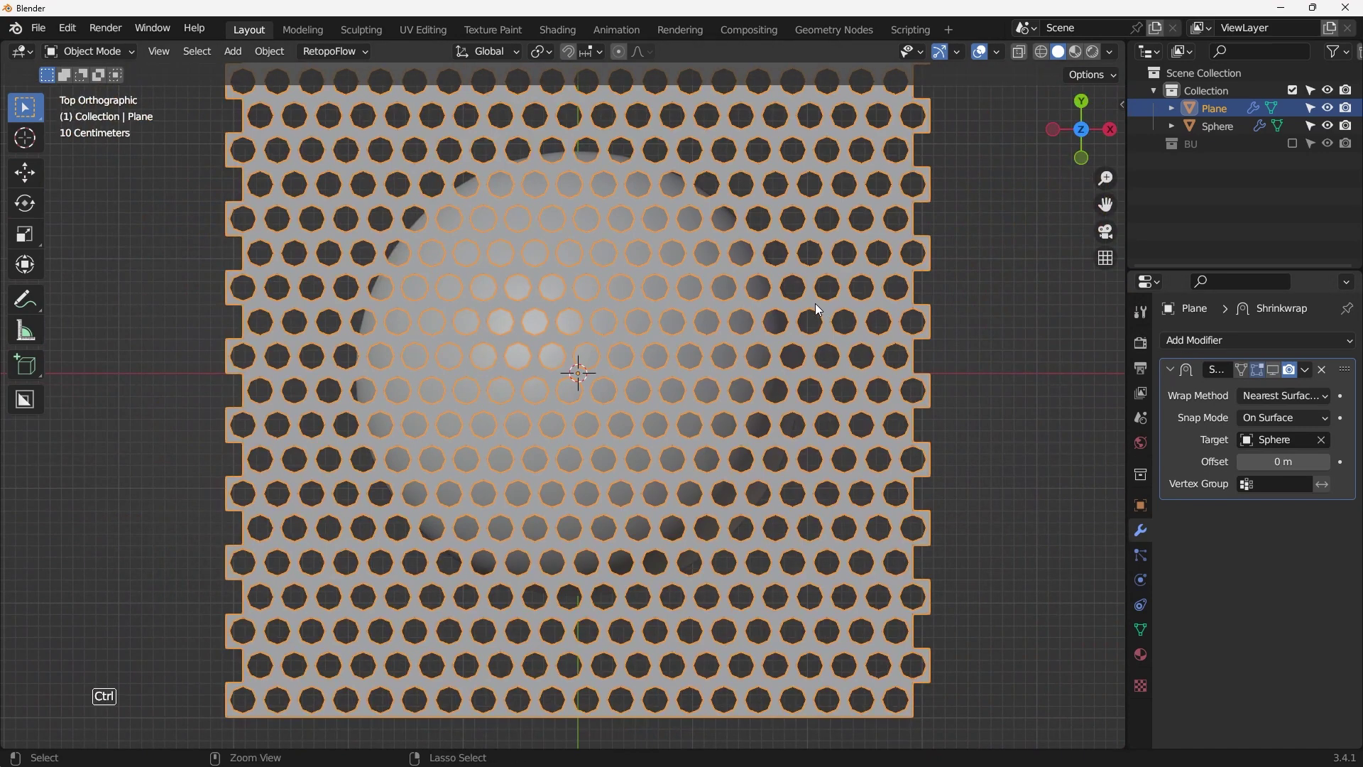
Add a level-2 Subdivision modifier to the Plane and inspect the rounded, wrapped grille.
key("ctrl+2")
scroll(799, 304, "up", 3)
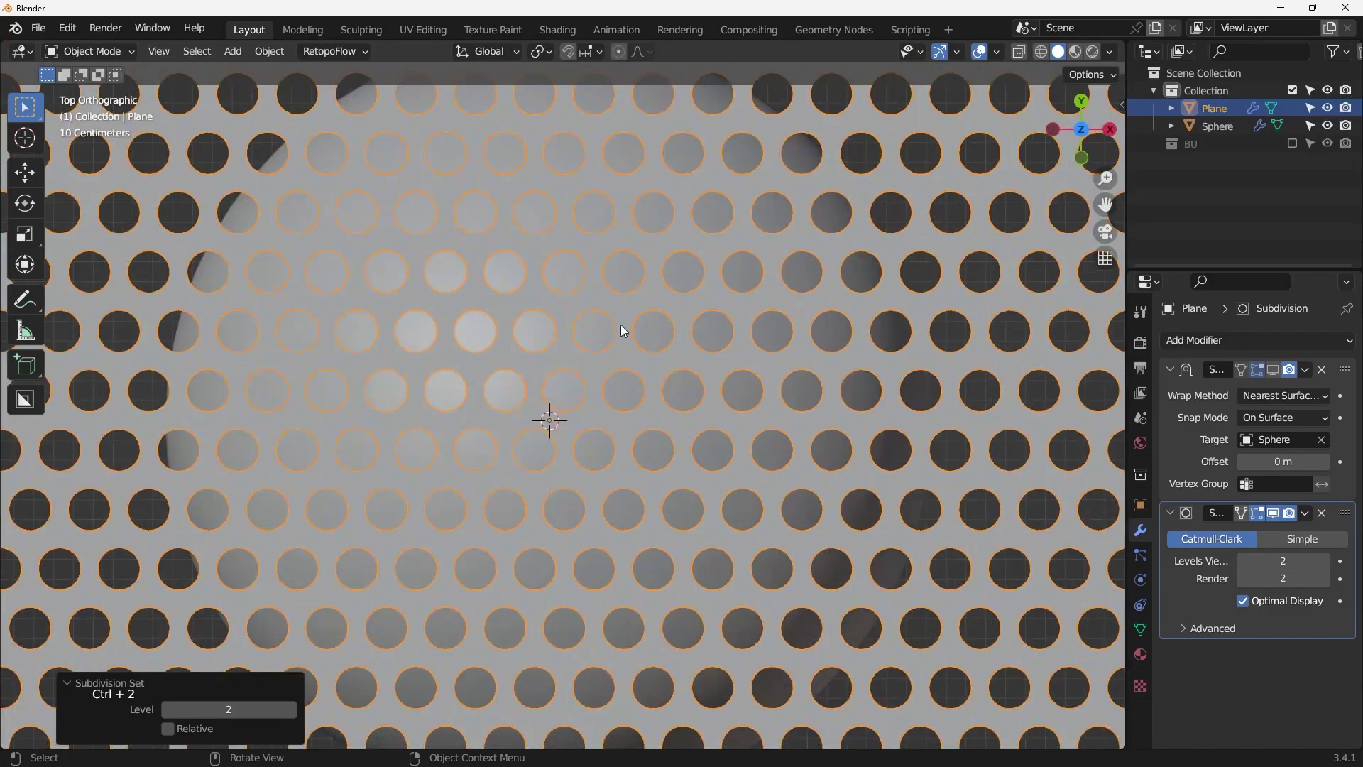
scroll(534, 394, "down", 2)
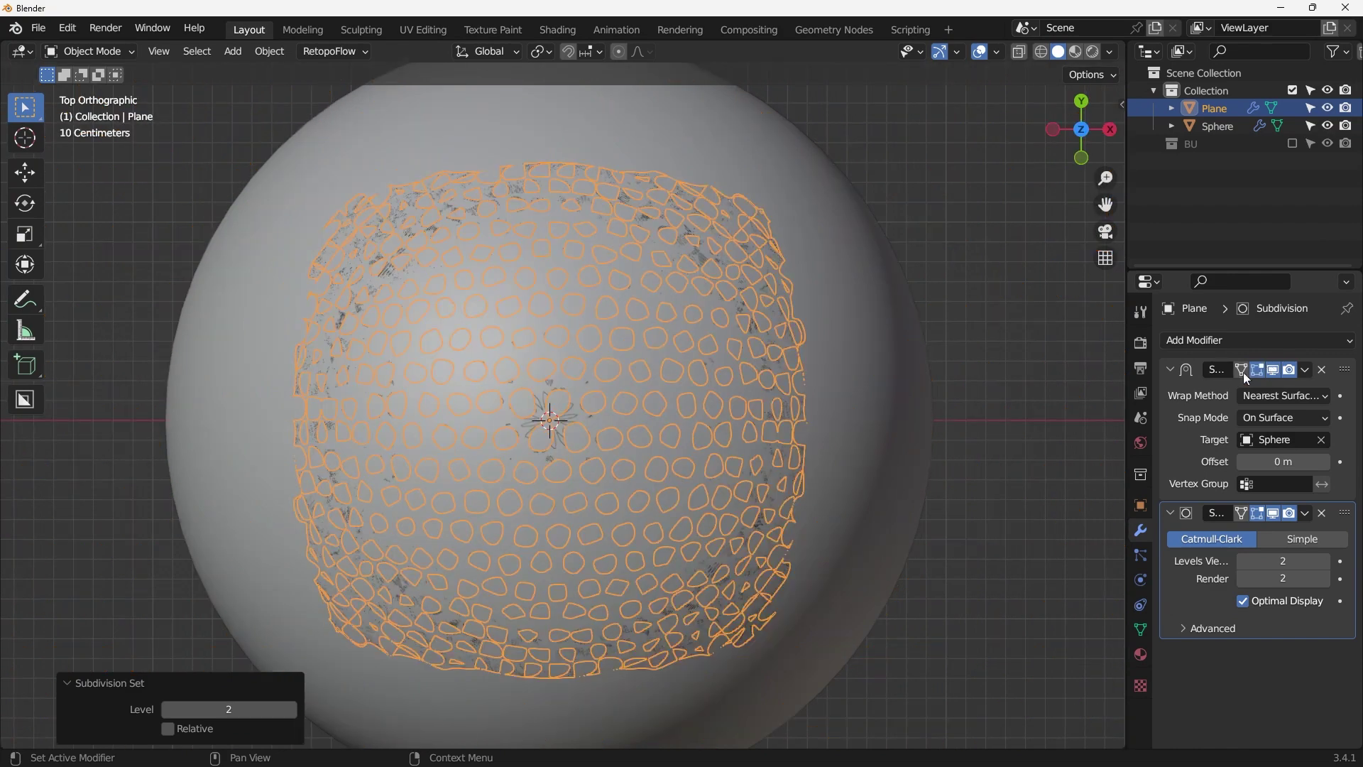
scroll(534, 395, "up", 2)
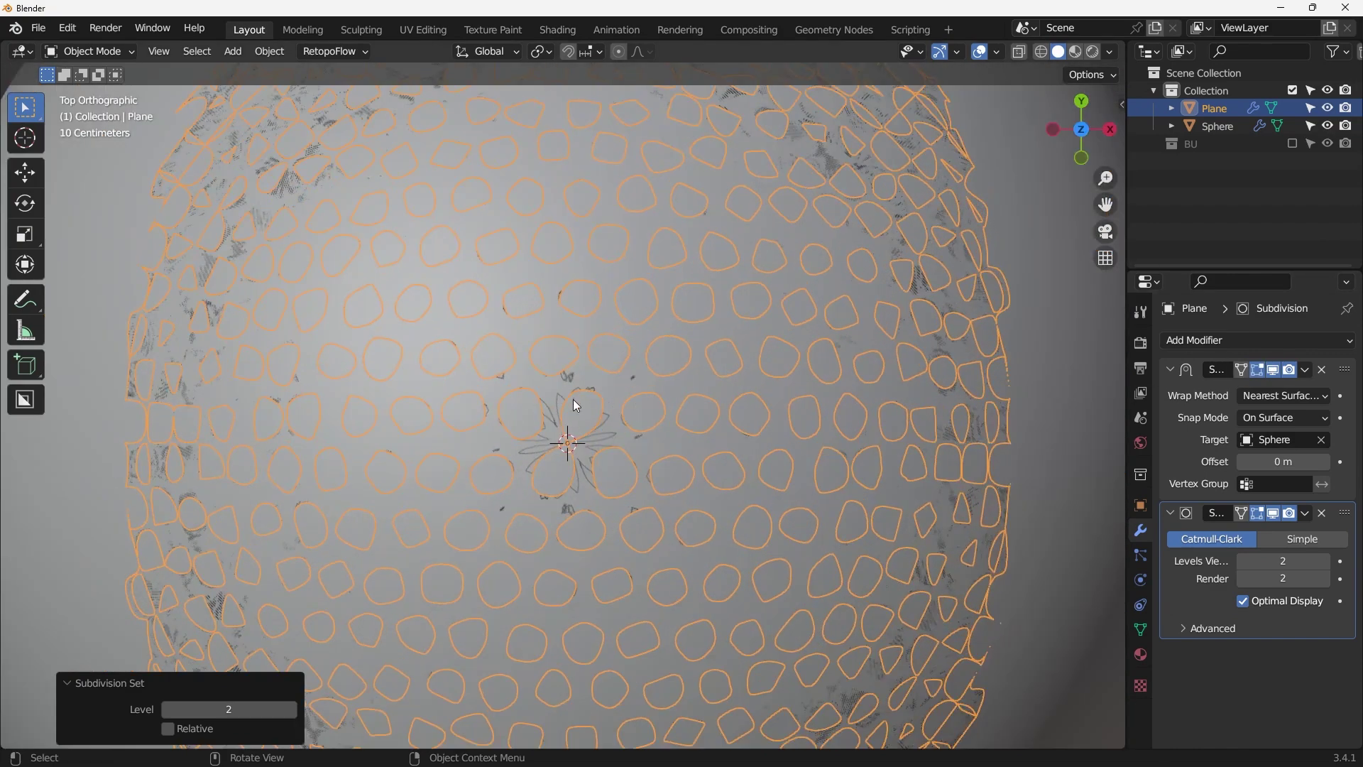
scroll(571, 419, "down", 1)
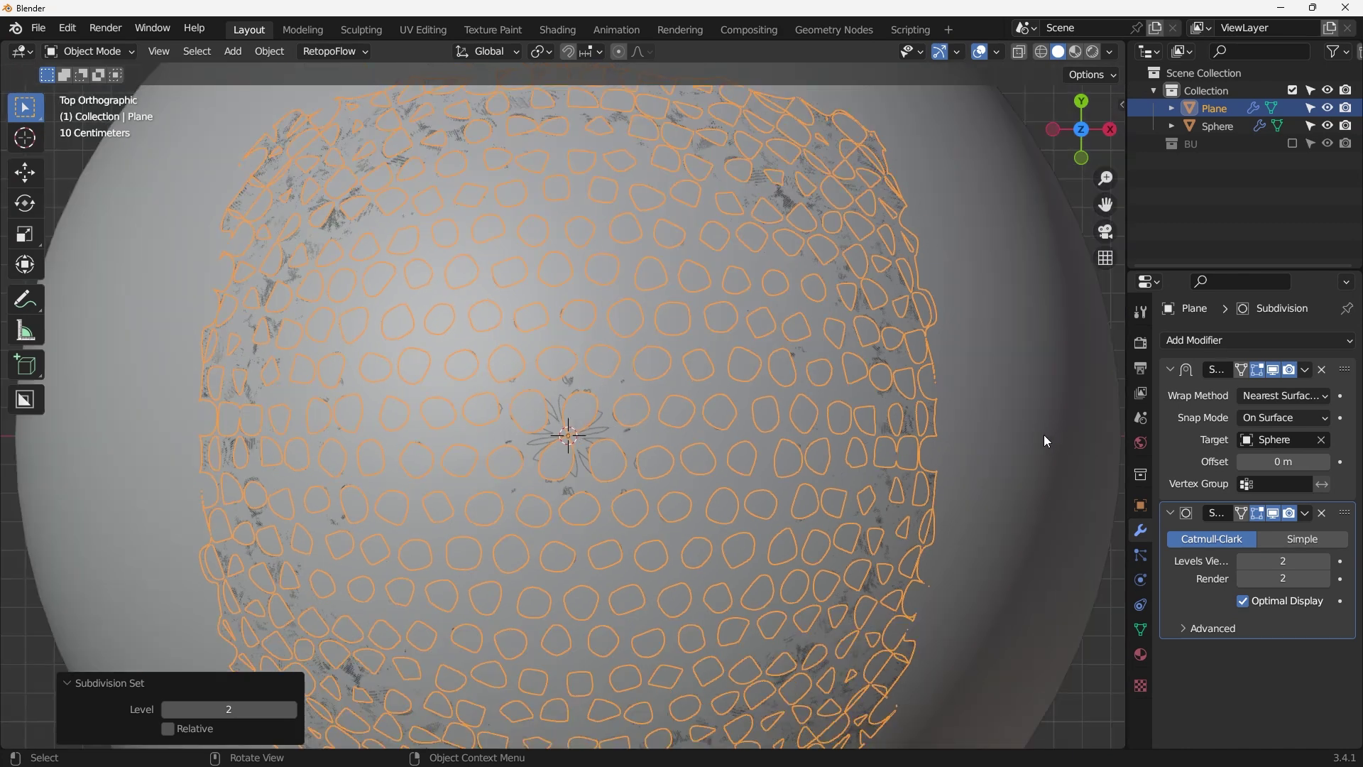
scroll(750, 399, "down", 2)
middle_click_drag(683, 378, 699, 339)
scroll(699, 339, "down", 1)
scroll(686, 377, "up", 3)
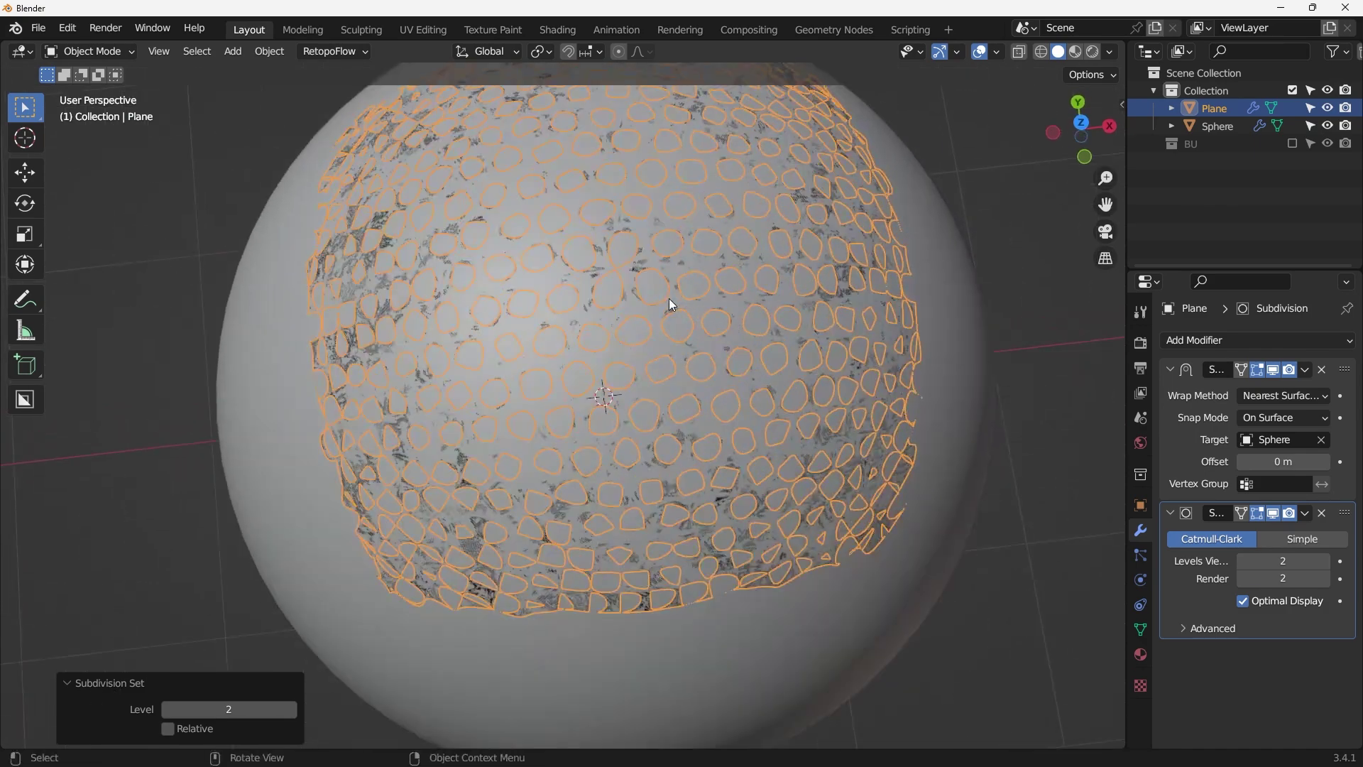
key("KP_7")
scroll(677, 356, "up", 1)
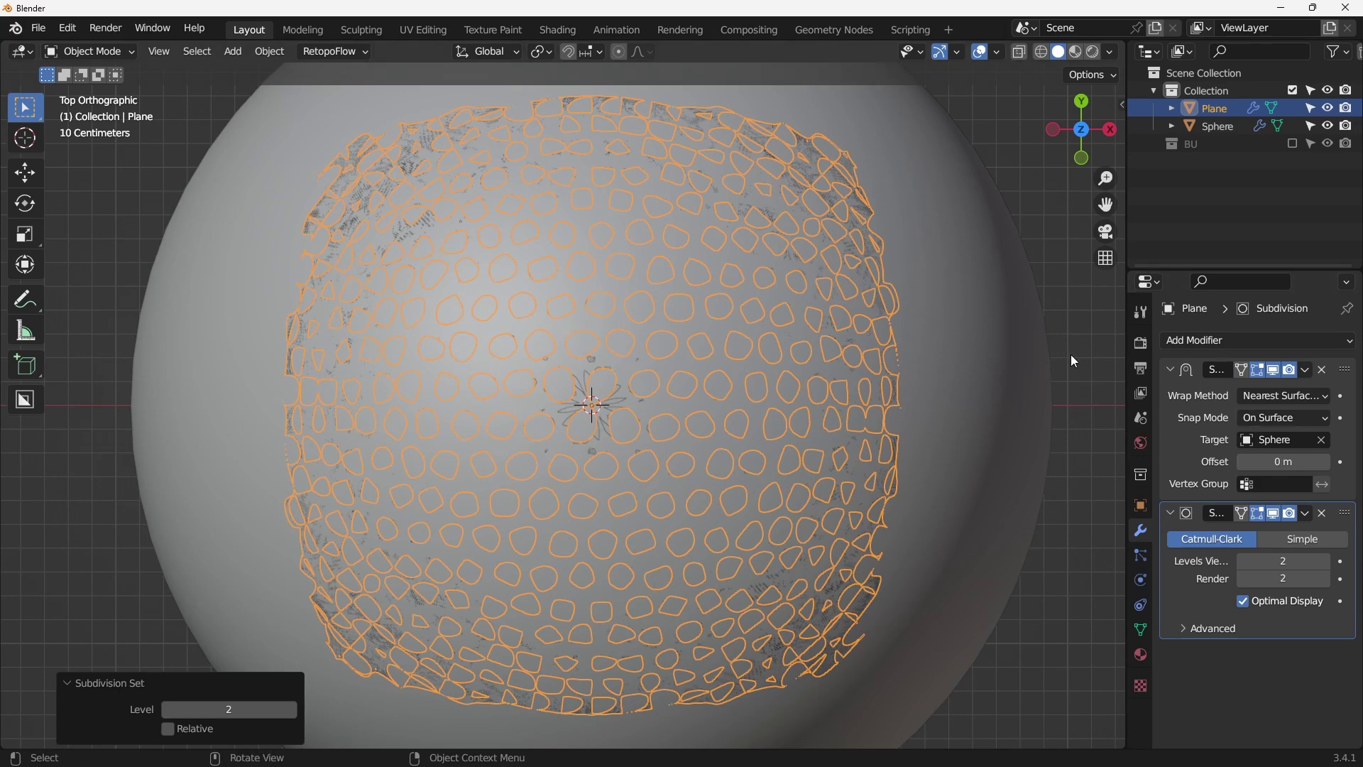
middle_click_drag(1041, 349, 736, 313)
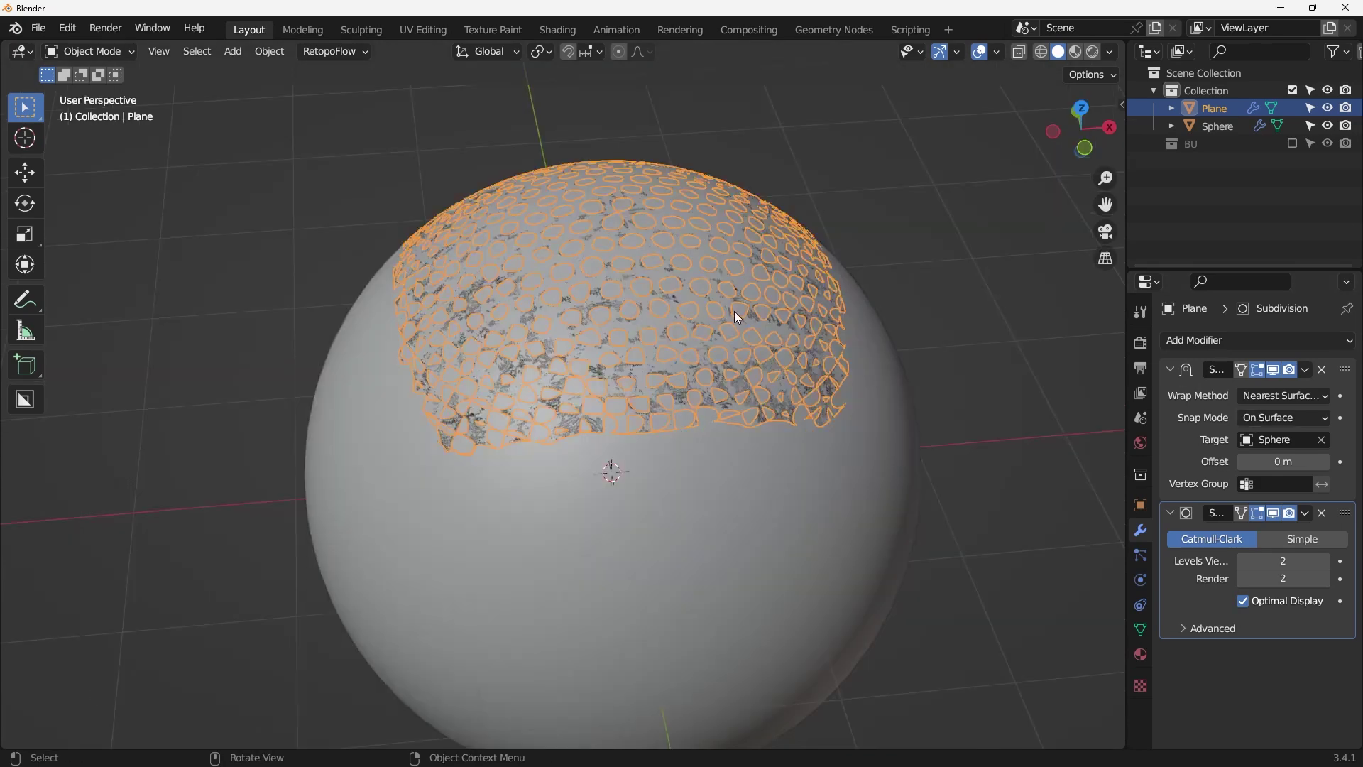
Switch the Shrinkwrap wrap method to Project and check the Plane from Top view.
left_click(1288, 397)
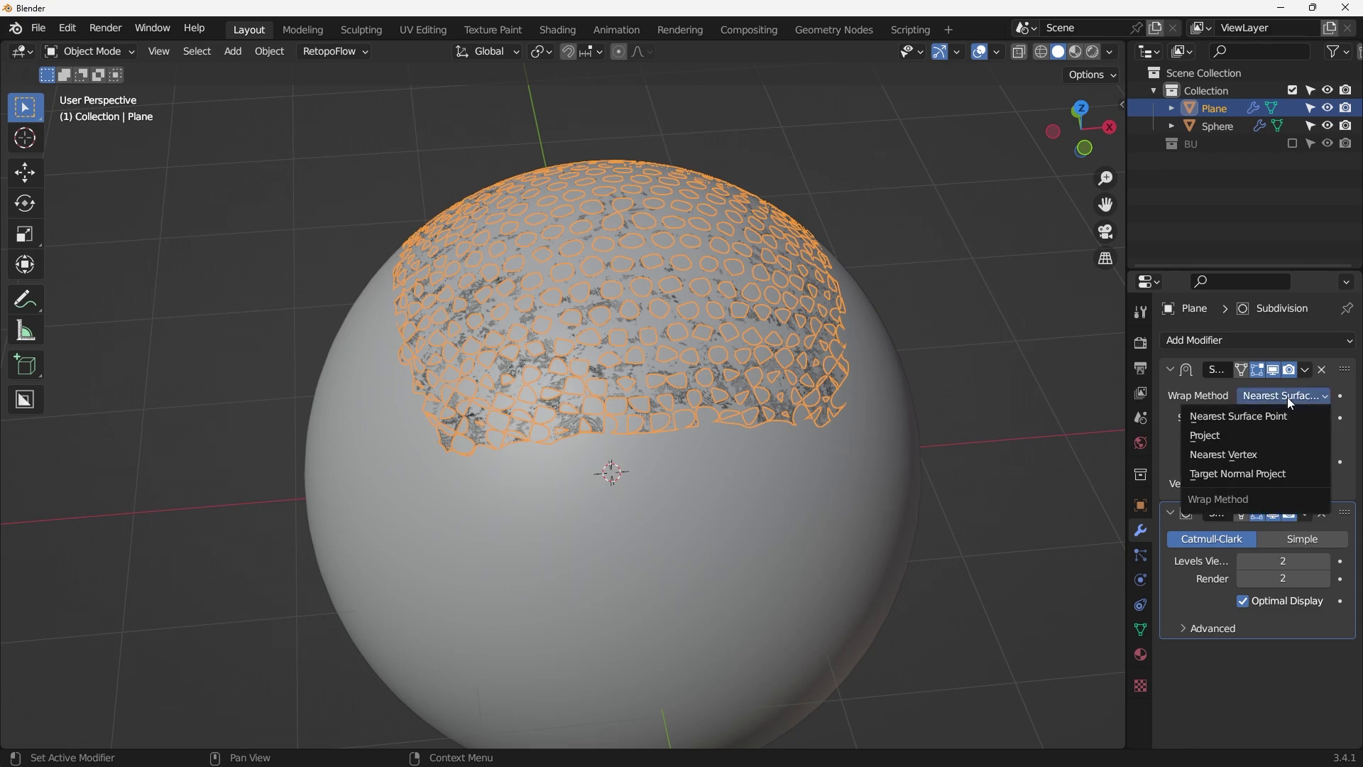
left_click(1249, 436)
scroll(914, 403, "down", 5)
key("KP_7")
scroll(860, 300, "up", 4)
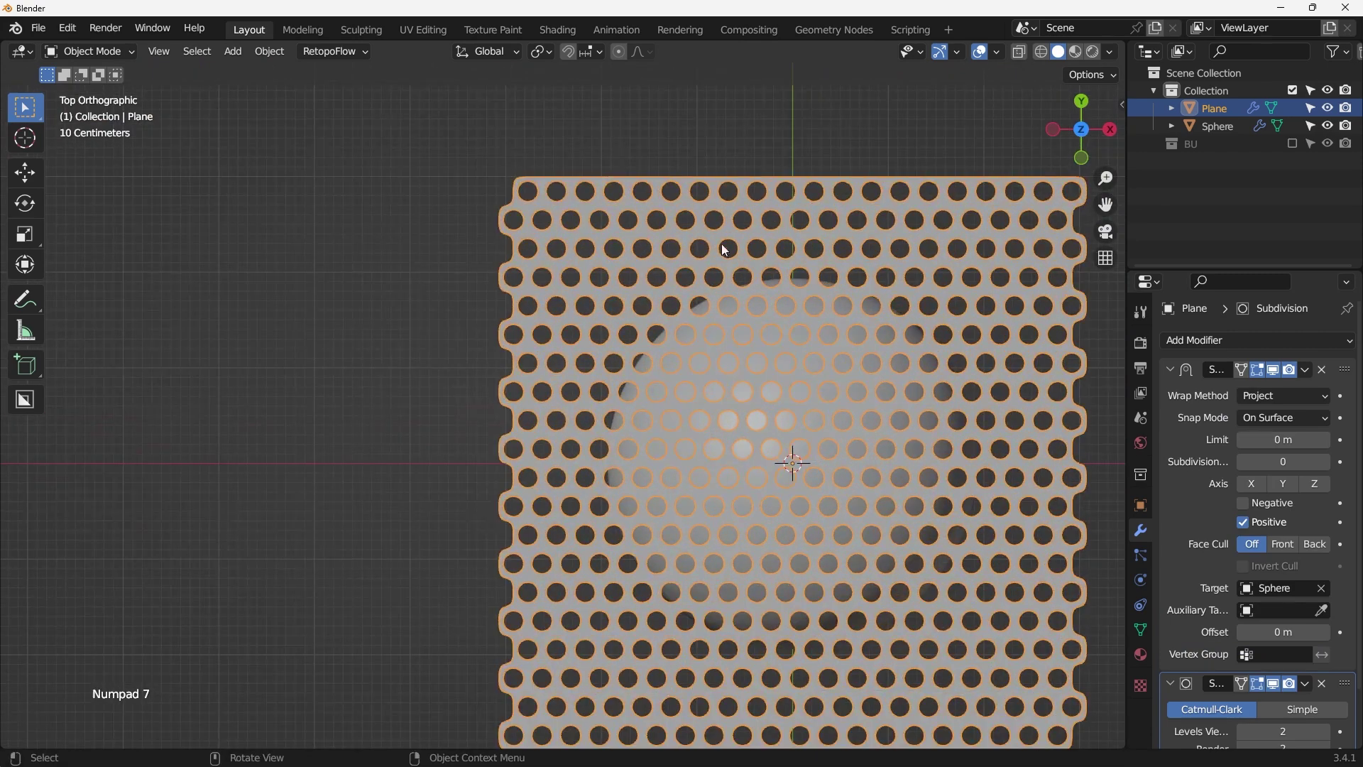
middle_click_drag(863, 548, 767, 373, "shift")
middle_click_drag(721, 515, 664, 445)
left_click(673, 433)
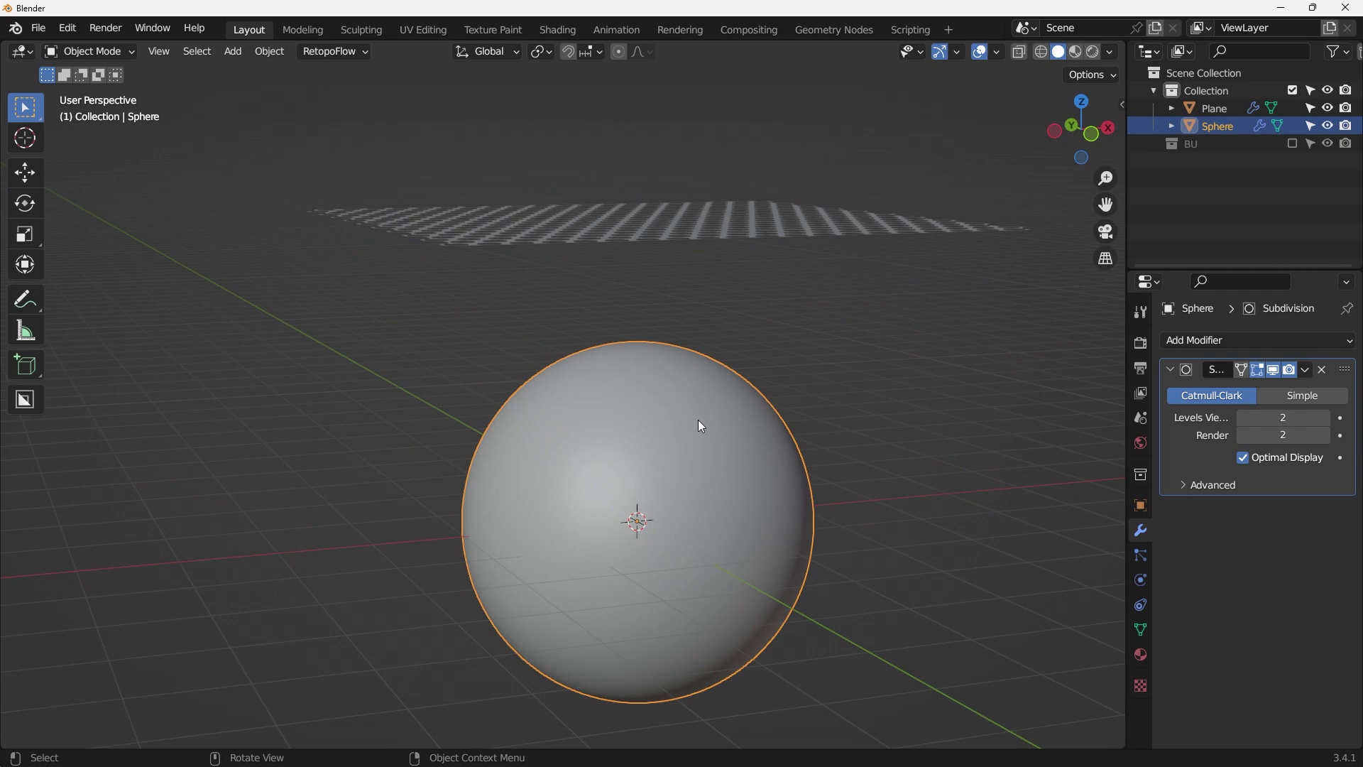
scroll(745, 436, "down", 1)
left_click(764, 255)
key("KP_7")
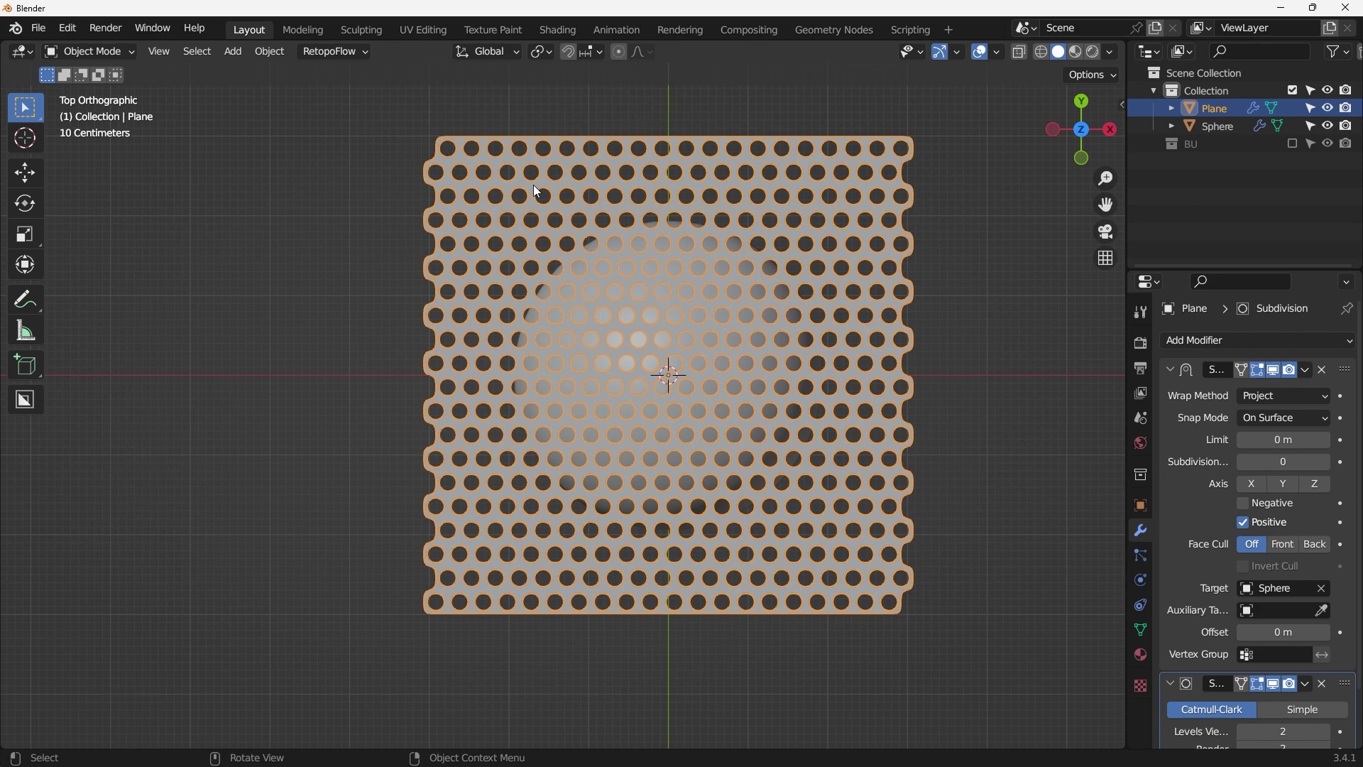
Enable the Negative projection direction alongside Positive and check the result from the front.
left_click(1243, 503)
middle_click_drag(781, 426, 794, 284)
key("KP_1")
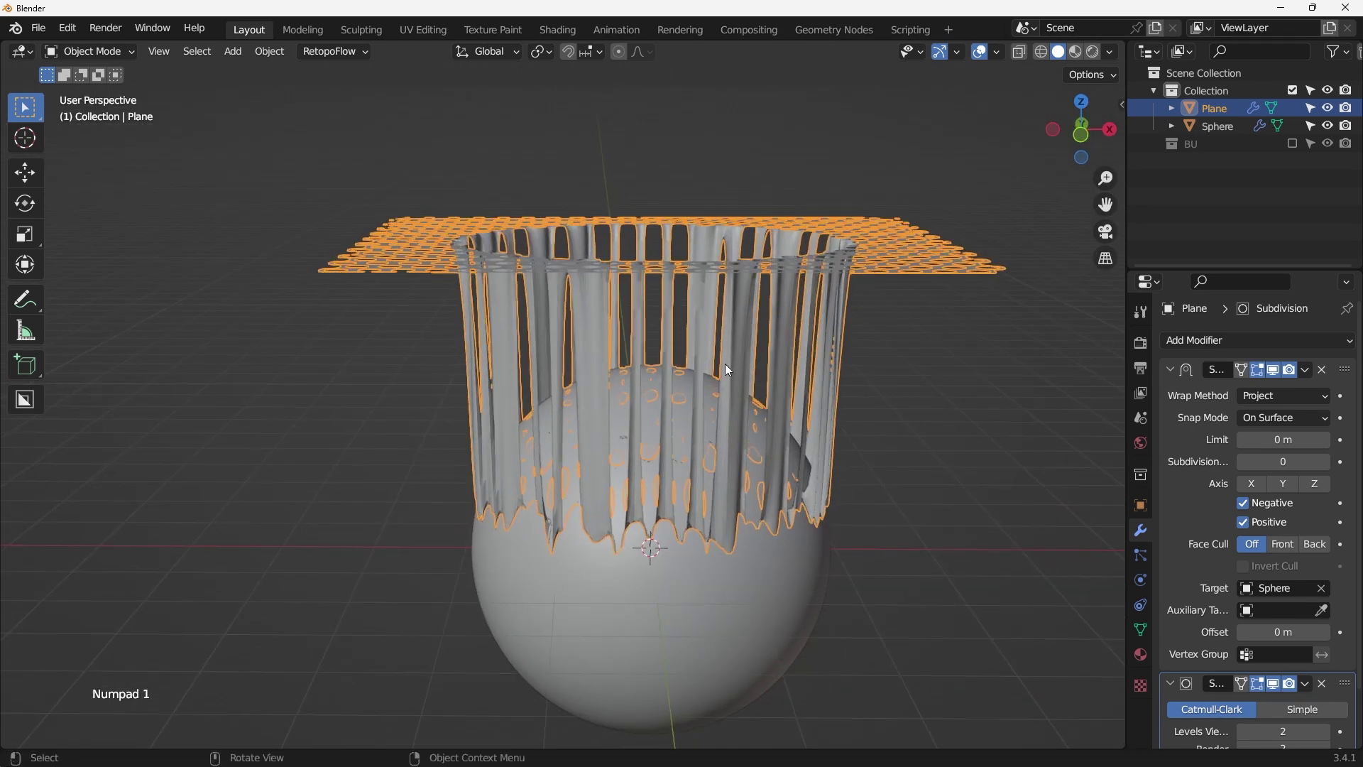
middle_click_drag(736, 472, 726, 513)
key("KP_1")
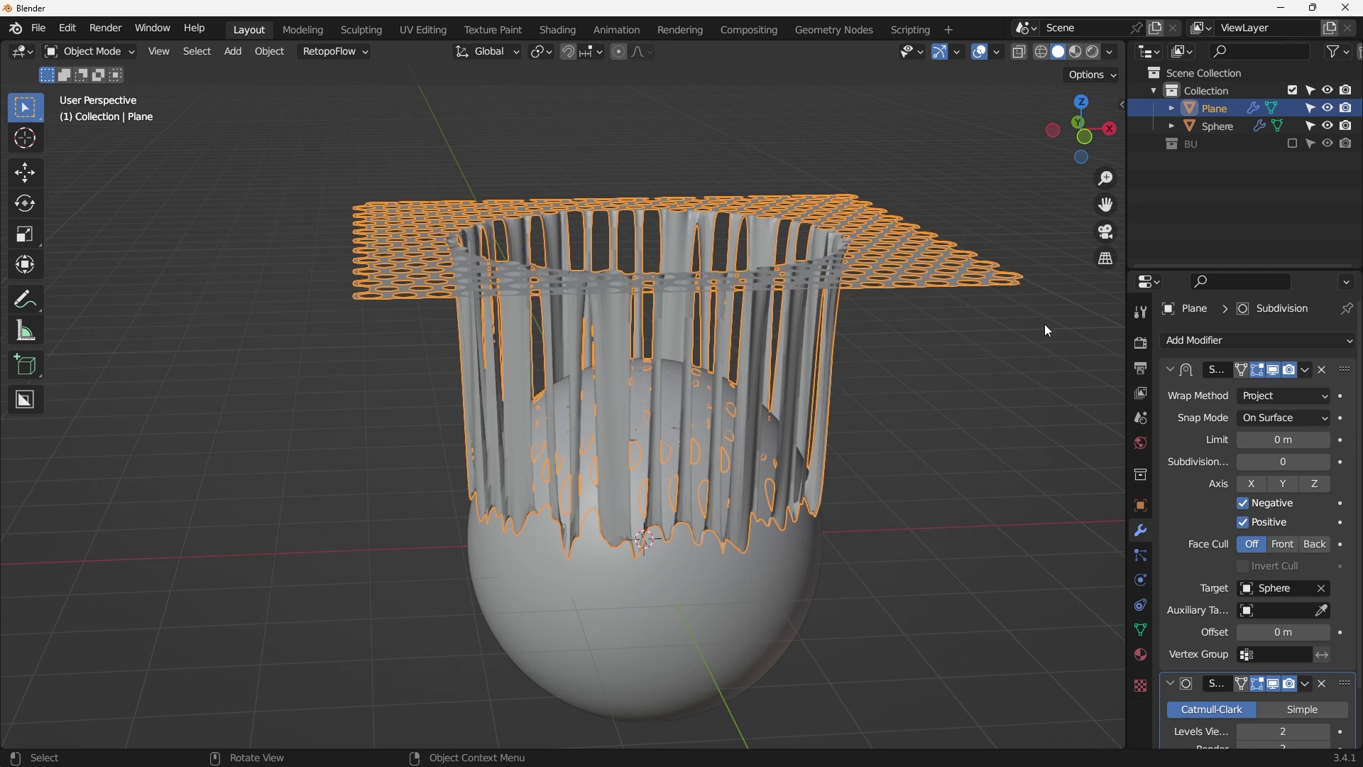
middle_click_drag(901, 264, 868, 316)
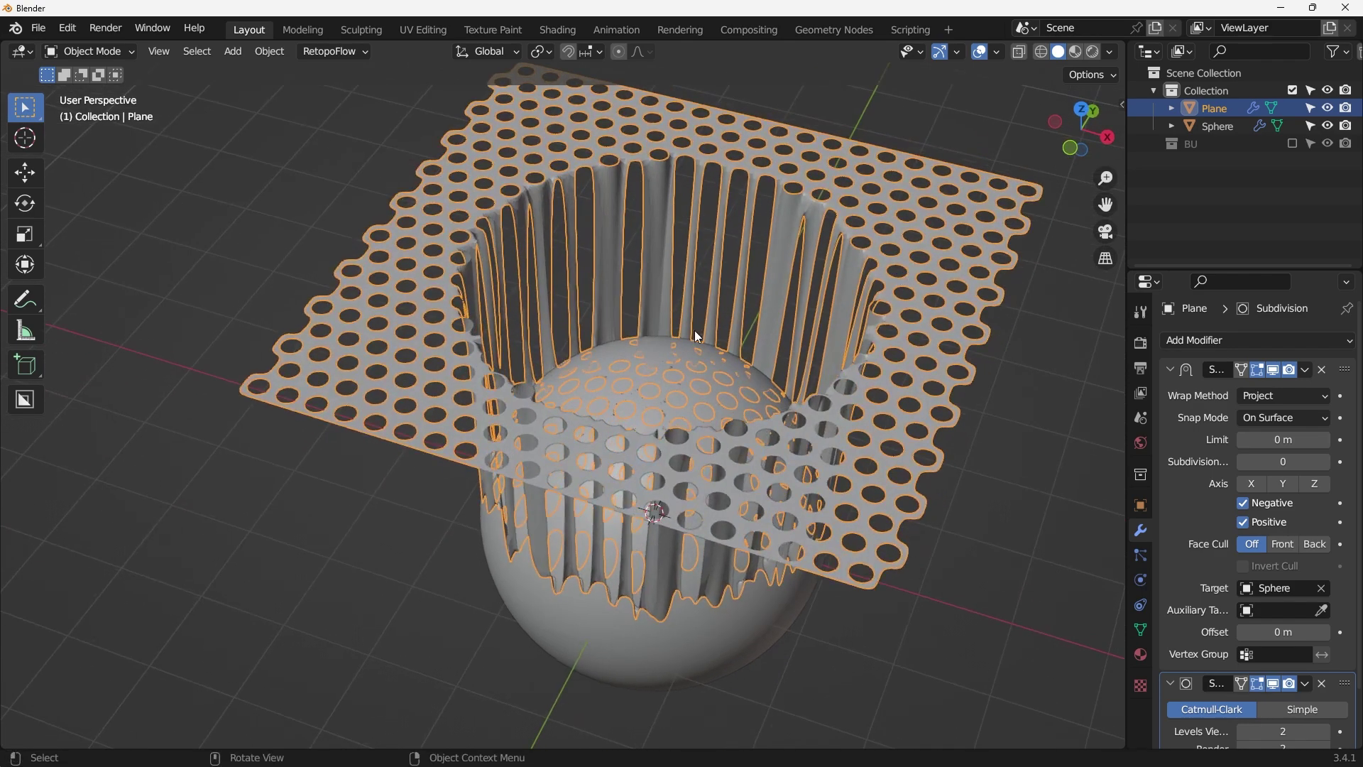
In Top view, scale the Plane by 0.454 and then by 0.926.
key("KP_7")
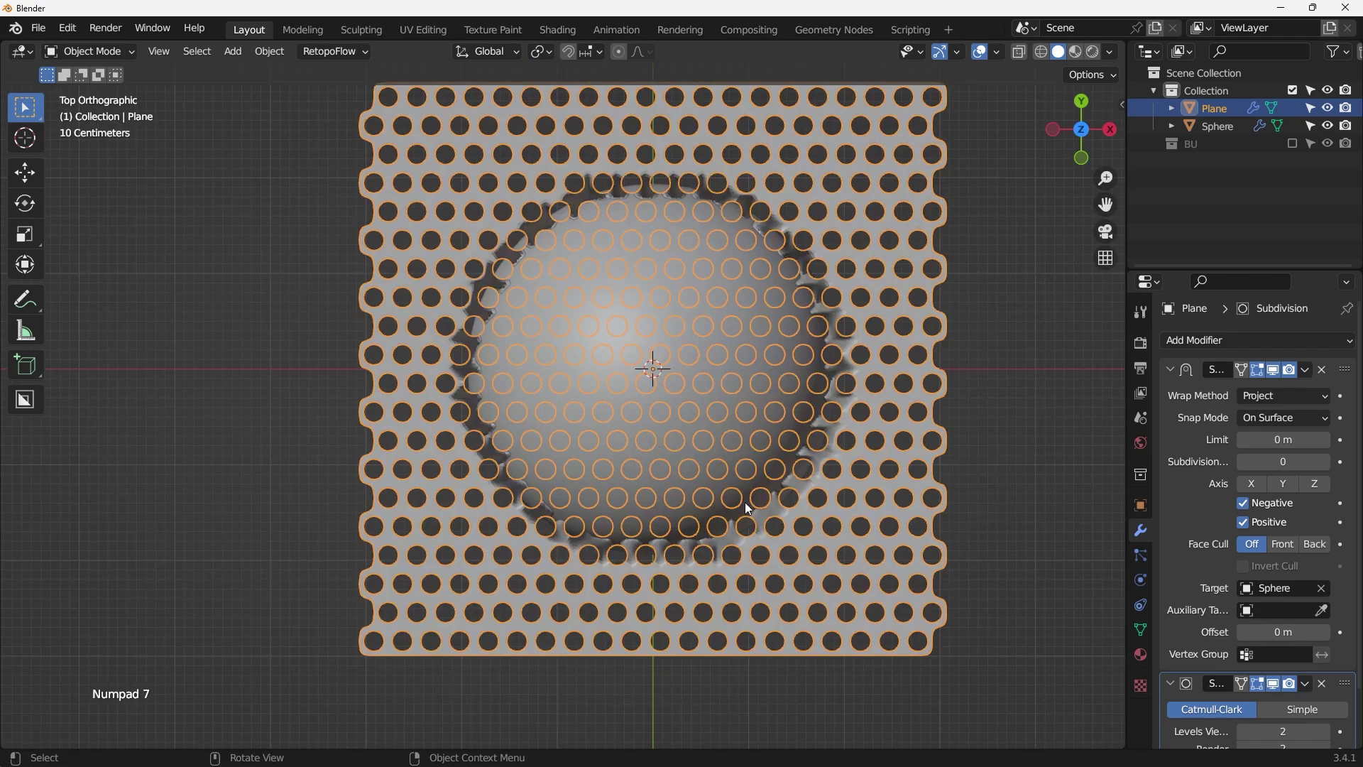
key("s")
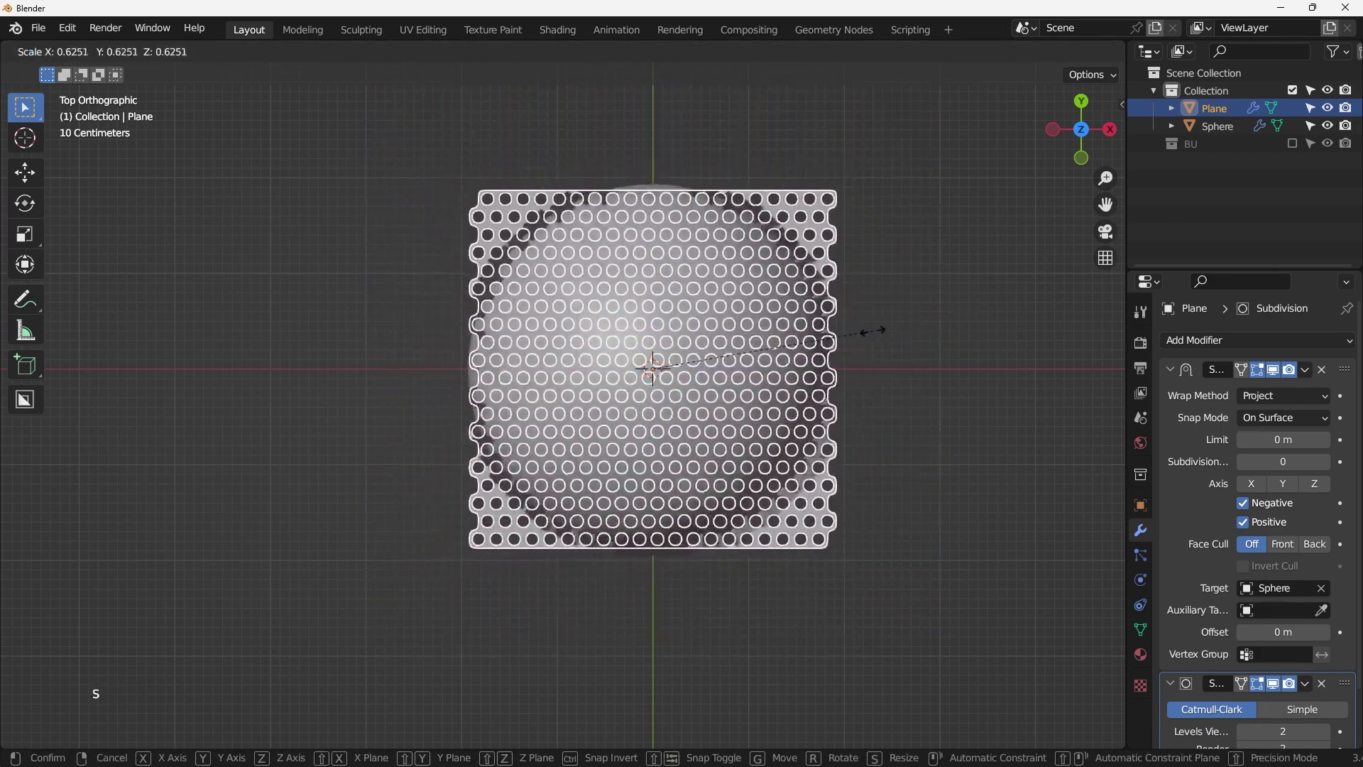
left_click(815, 346)
middle_click_drag(815, 347, 688, 400)
key("KP_7")
scroll(696, 413, "up", 1)
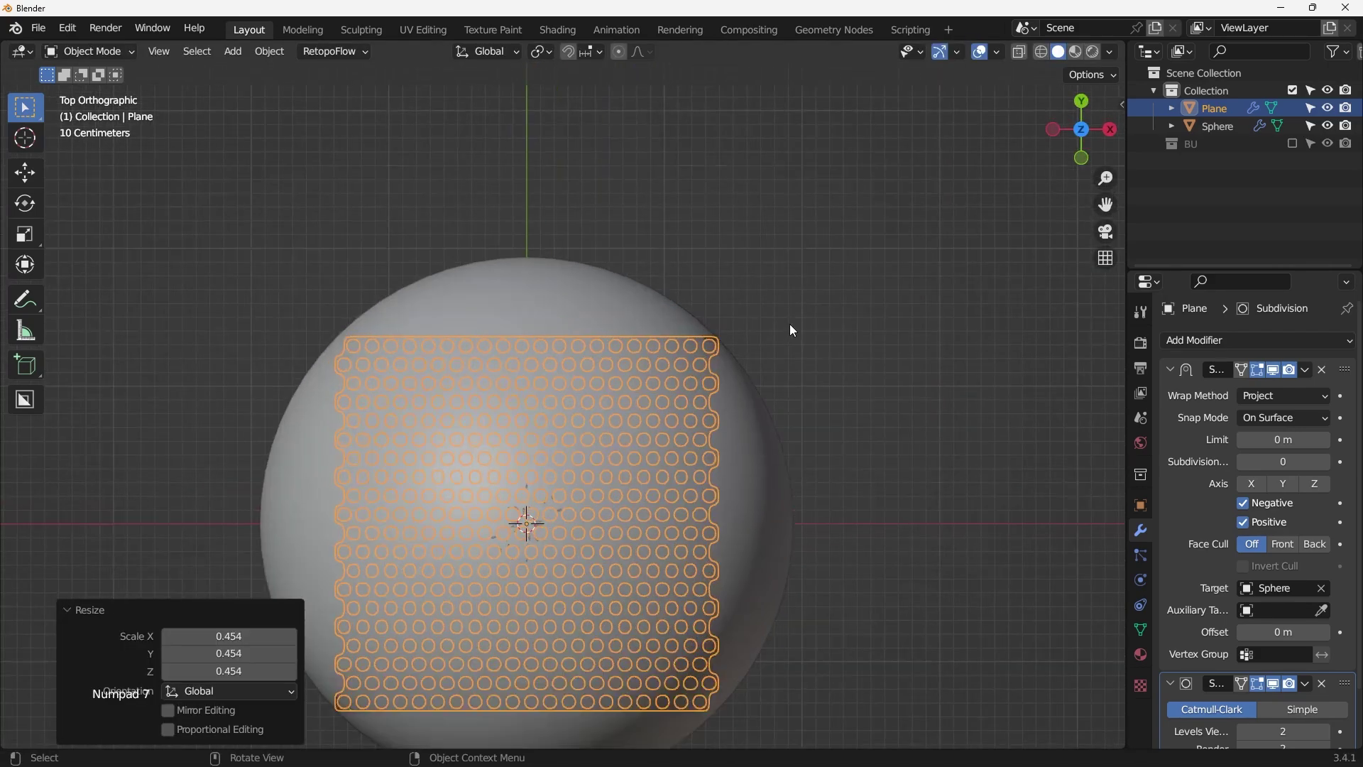
key("s")
left_click(754, 335)
middle_click_drag(754, 335, 765, 405)
key("KP_1")
scroll(639, 376, "up", 1)
Select the Plane and collapse its Shrinkwrap modifier panel.
left_click(768, 405)
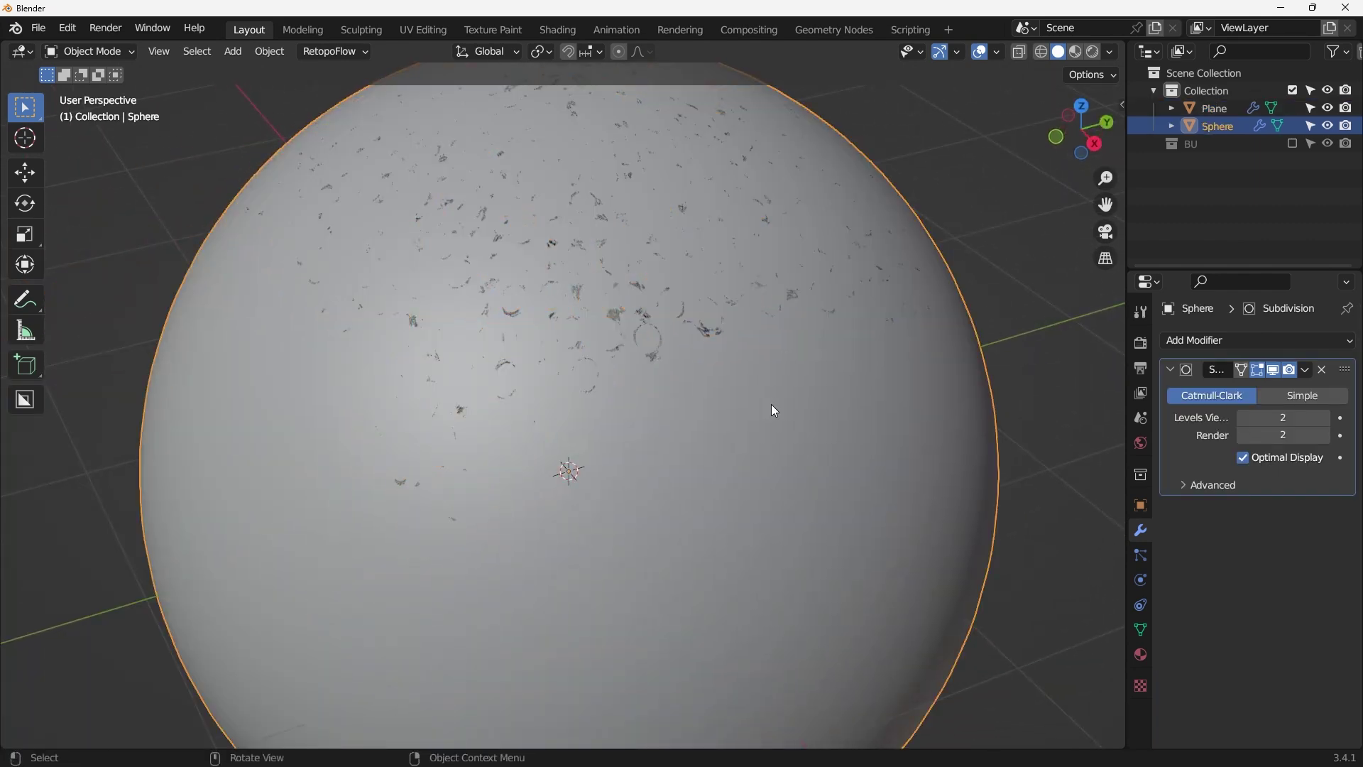
scroll(740, 255, "down", 3)
middle_click_drag(739, 262, 688, 261)
scroll(688, 261, "up", 2)
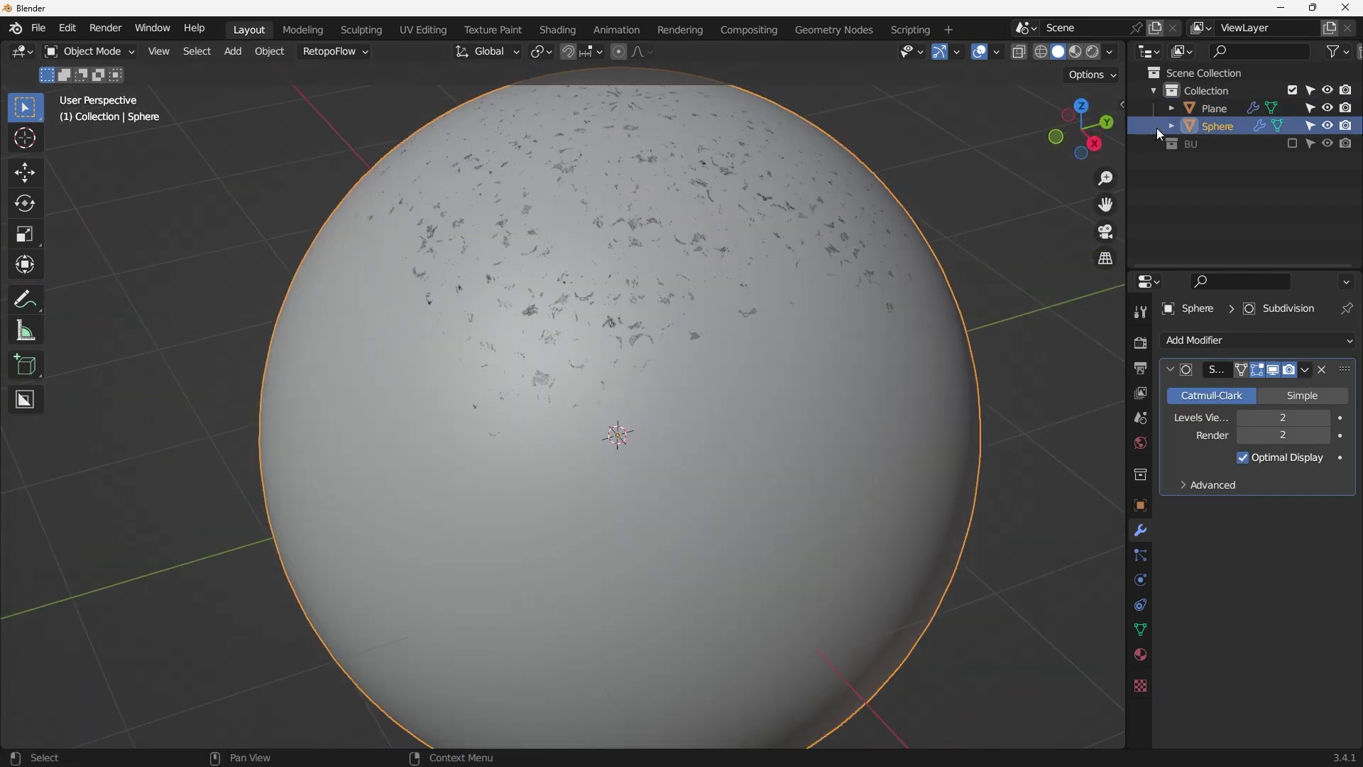
left_click(1215, 111)
scroll(1260, 475, "down", 2)
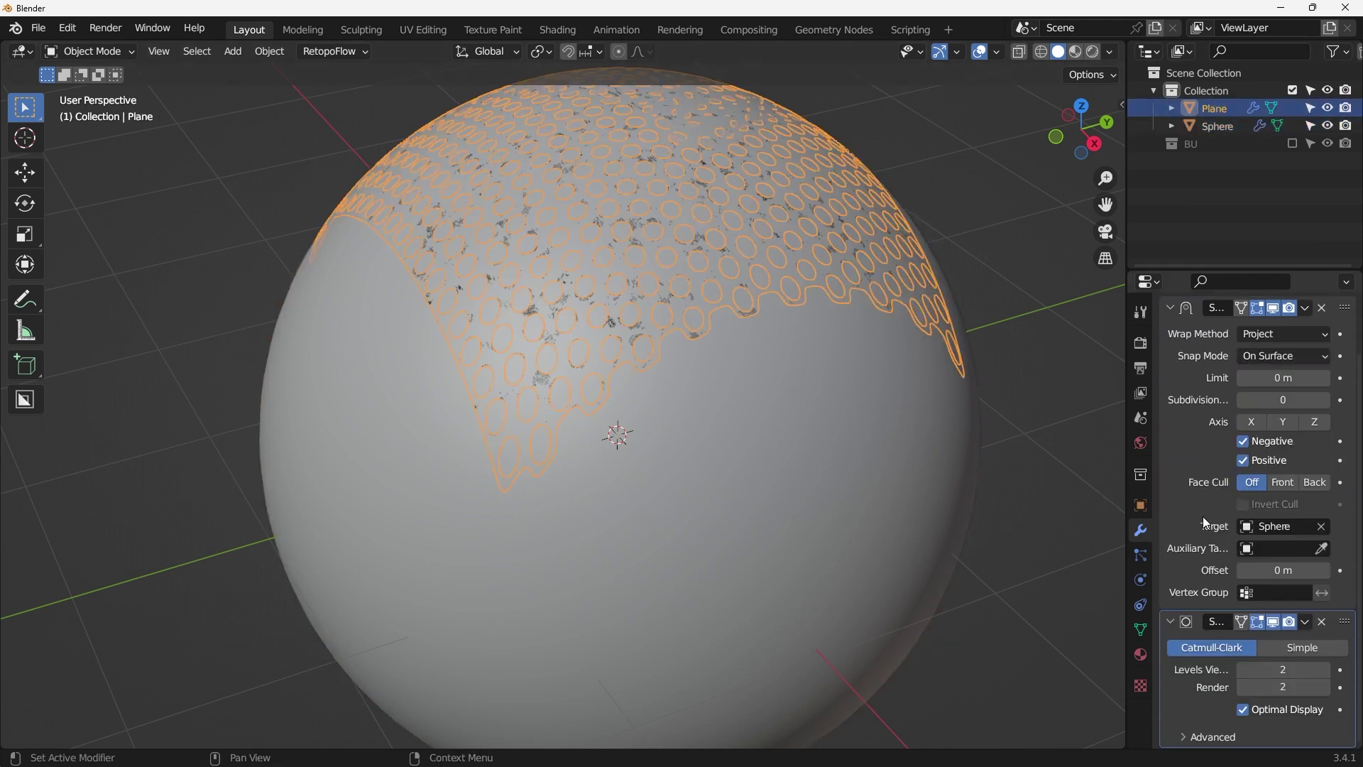
scroll(1196, 518, "up", 2)
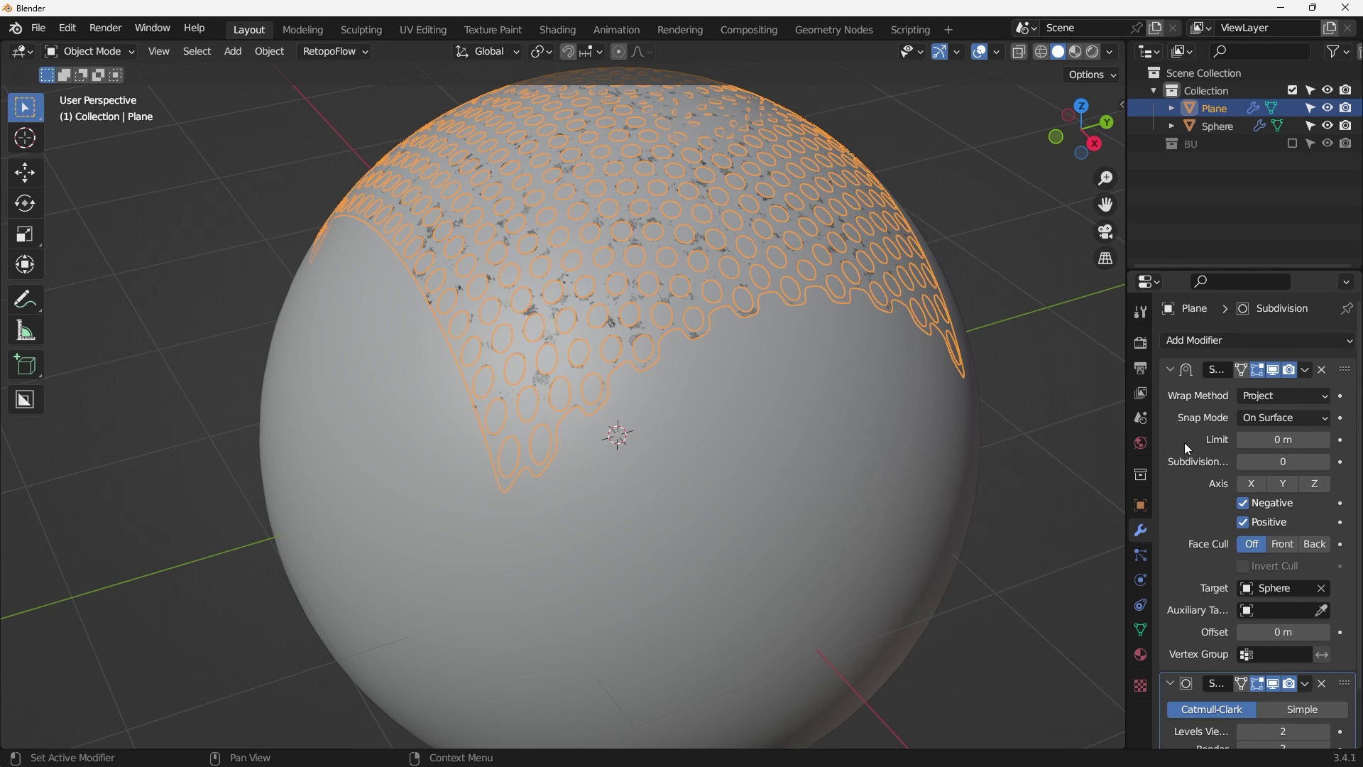
left_click(1171, 370)
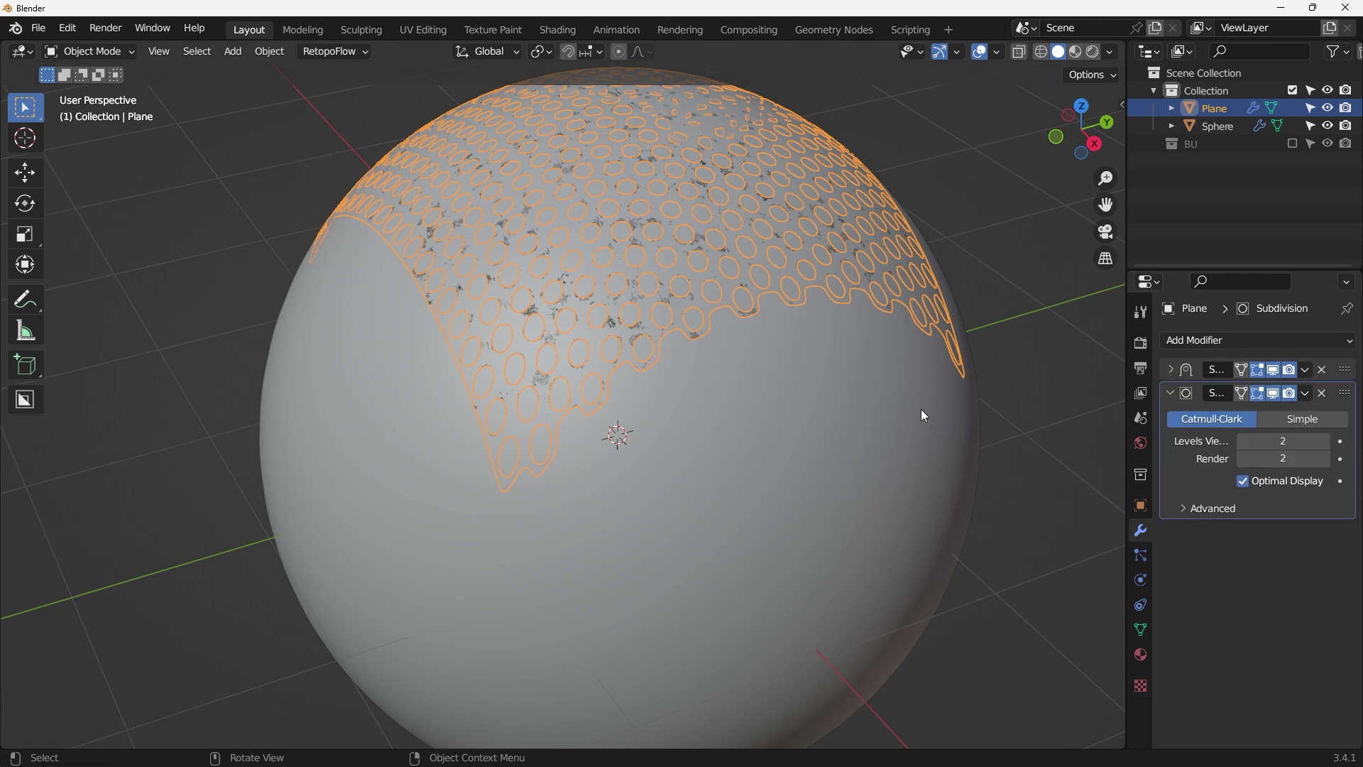
Turn off the Plane's Subdivision modifier in the viewport.
middle_click_drag(938, 433, 769, 399)
left_click(769, 399)
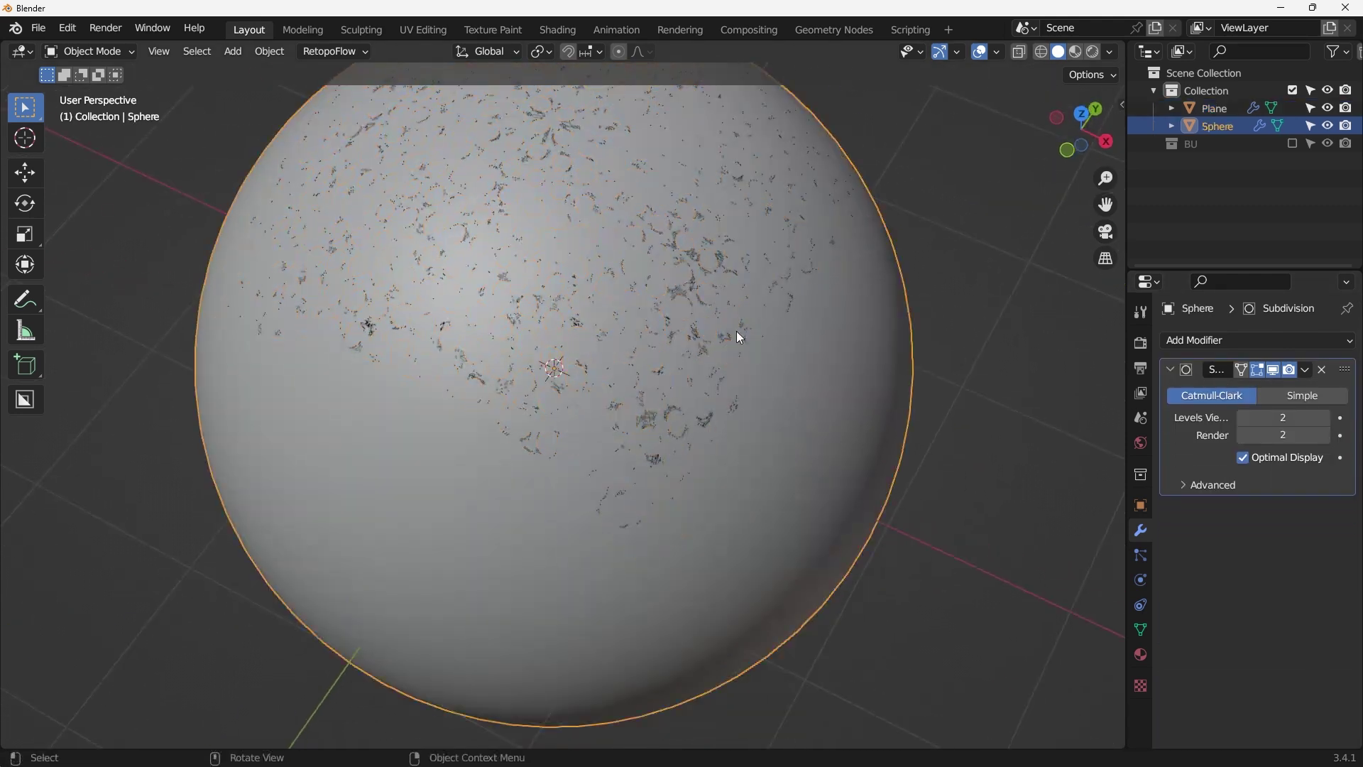
left_click(1211, 108)
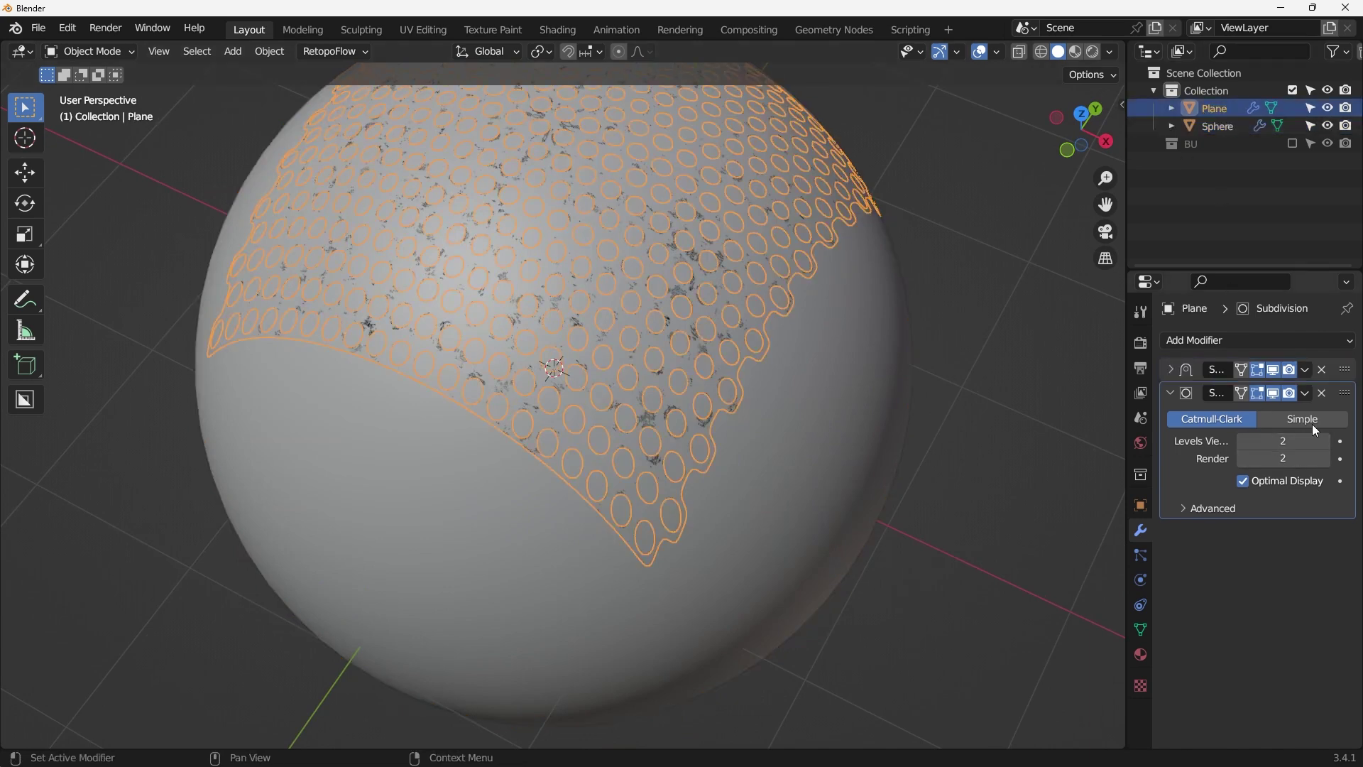
left_click(1278, 392)
Compare the grille against the sphere in front view, finishing with Sphere selected.
middle_click_drag(760, 379, 813, 262)
key("KP_1")
middle_click_drag(710, 315, 781, 231, "shift")
scroll(781, 231, "down", 3)
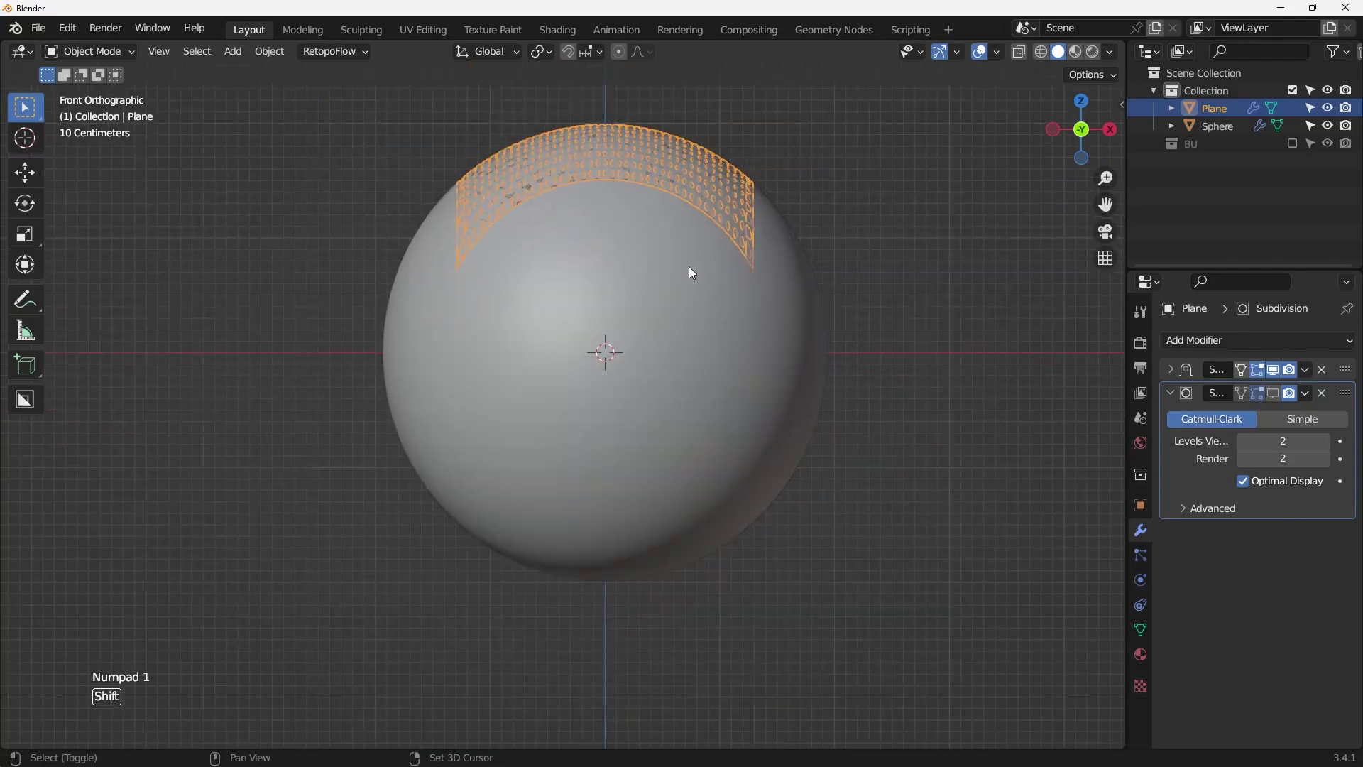
left_click(671, 263)
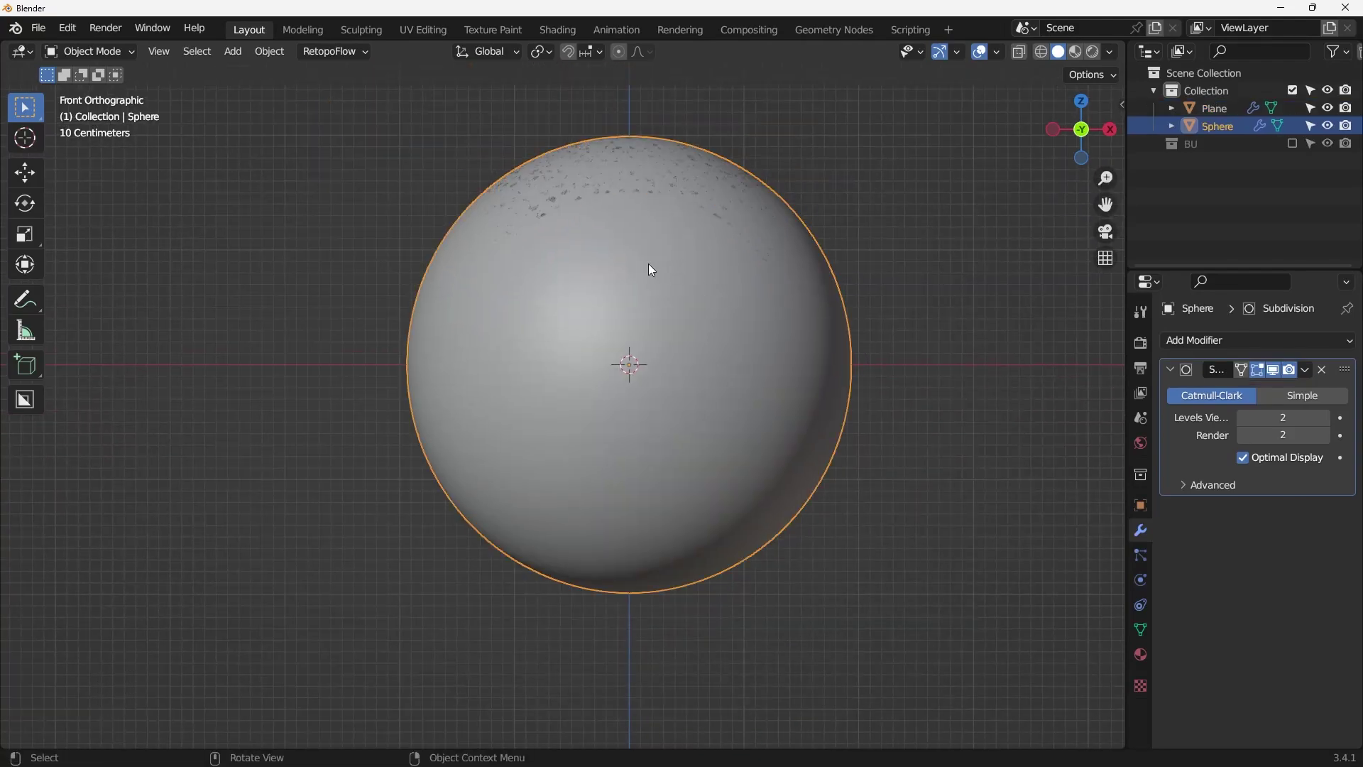
middle_click_drag(666, 253, 569, 176)
key("KP_1")
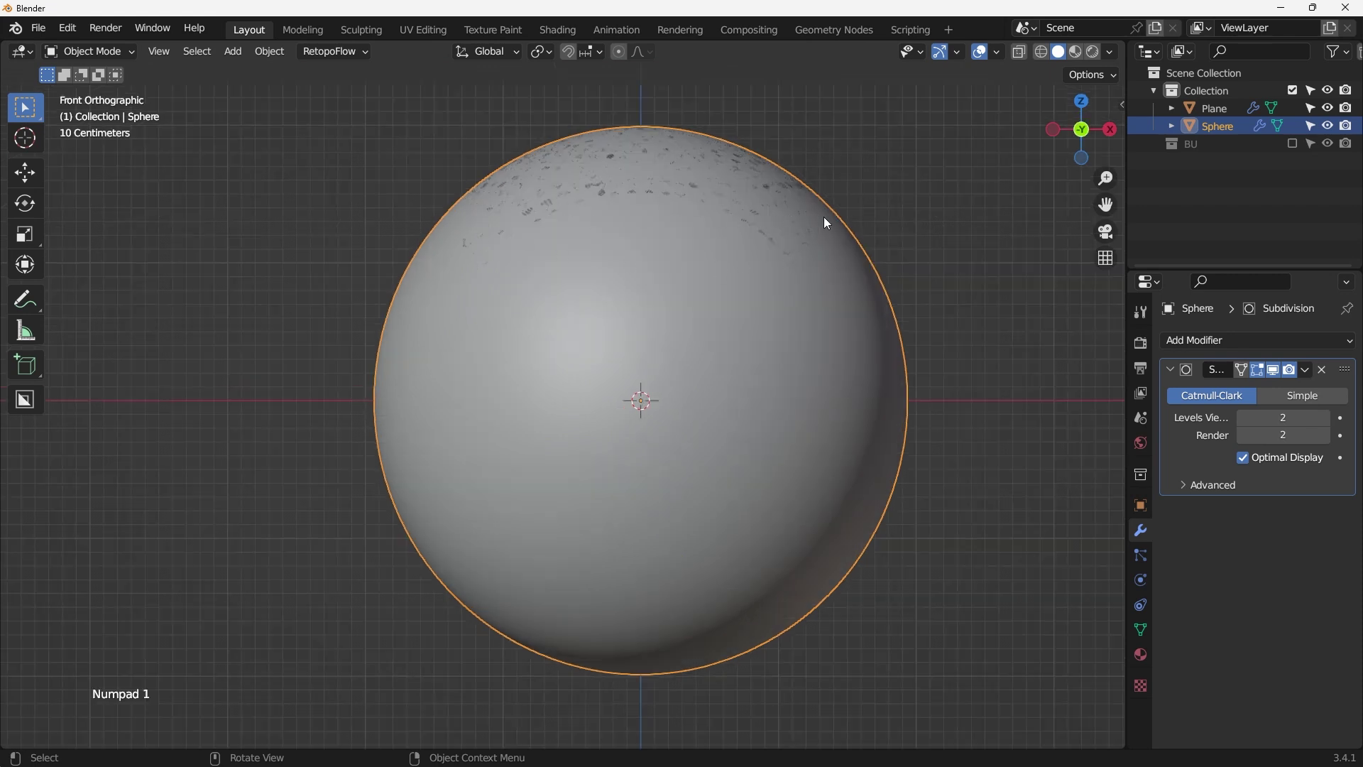
left_click(1225, 112)
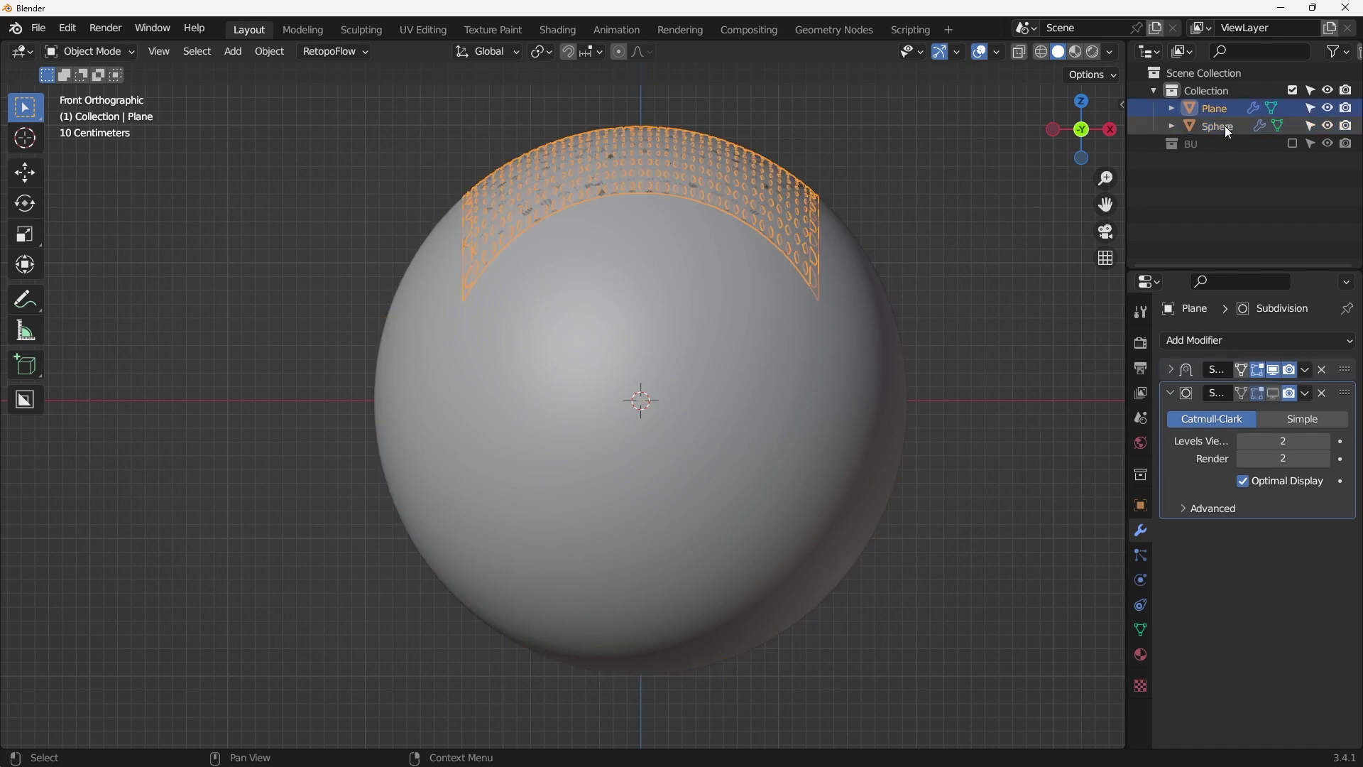
left_click(1226, 128)
Duplicate the sphere in place and rename the copy 'outter layer'.
middle_click_drag(832, 283, 761, 311, "shift")
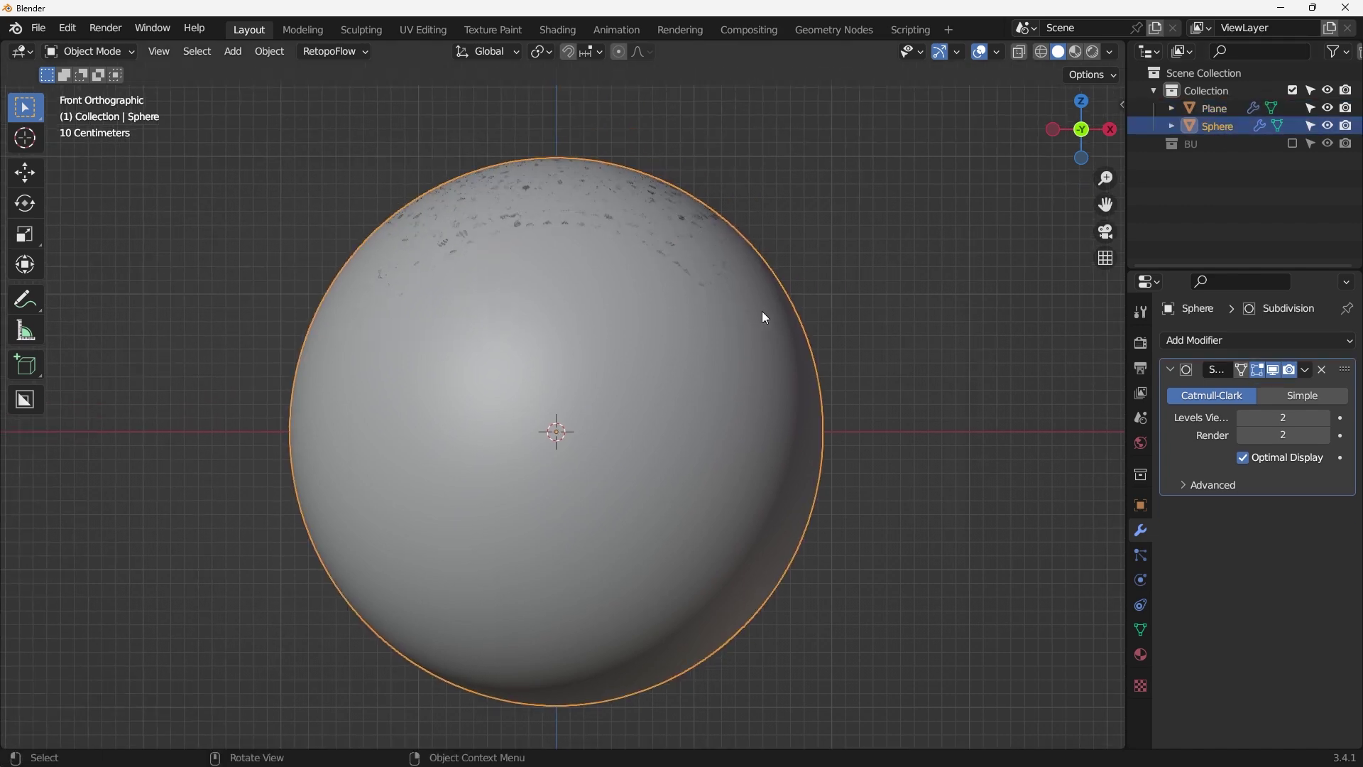
key("shift+d")
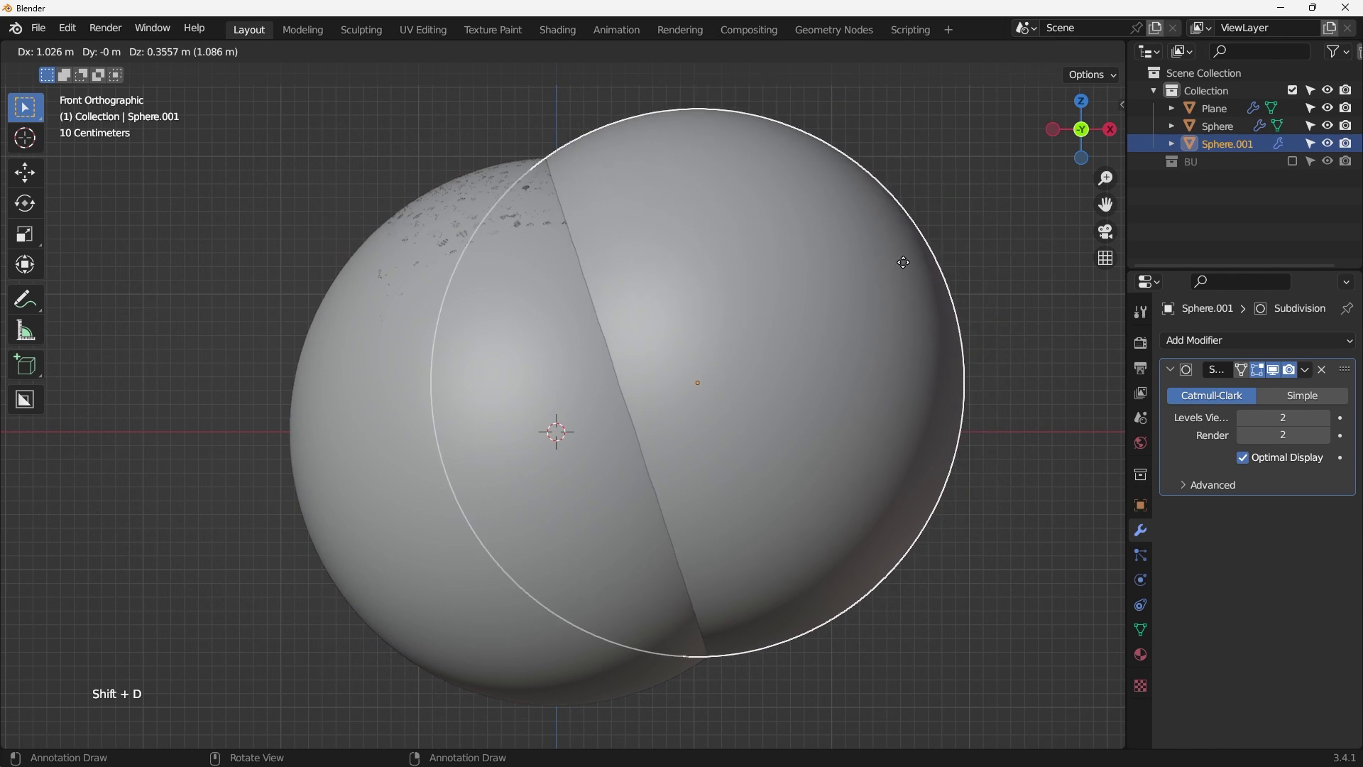
right_click(903, 262)
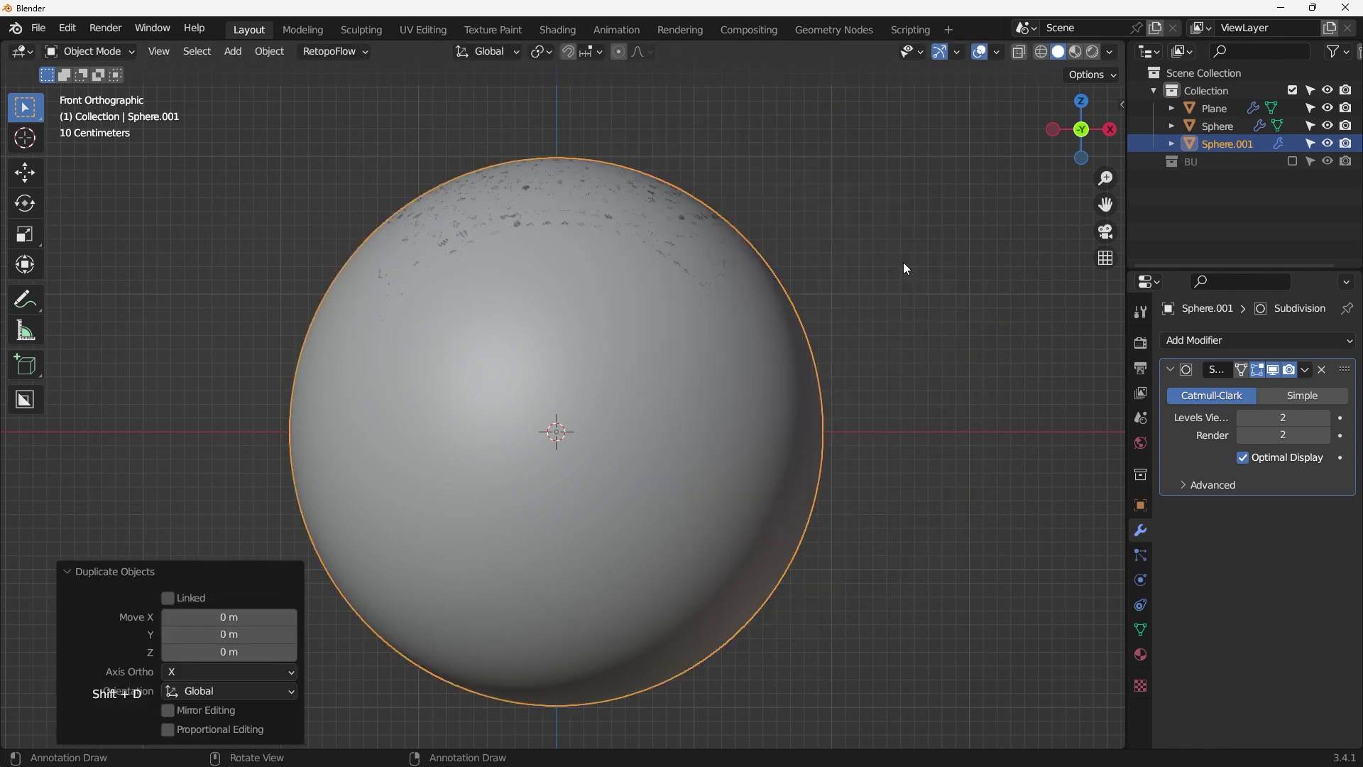
double_click(1225, 145)
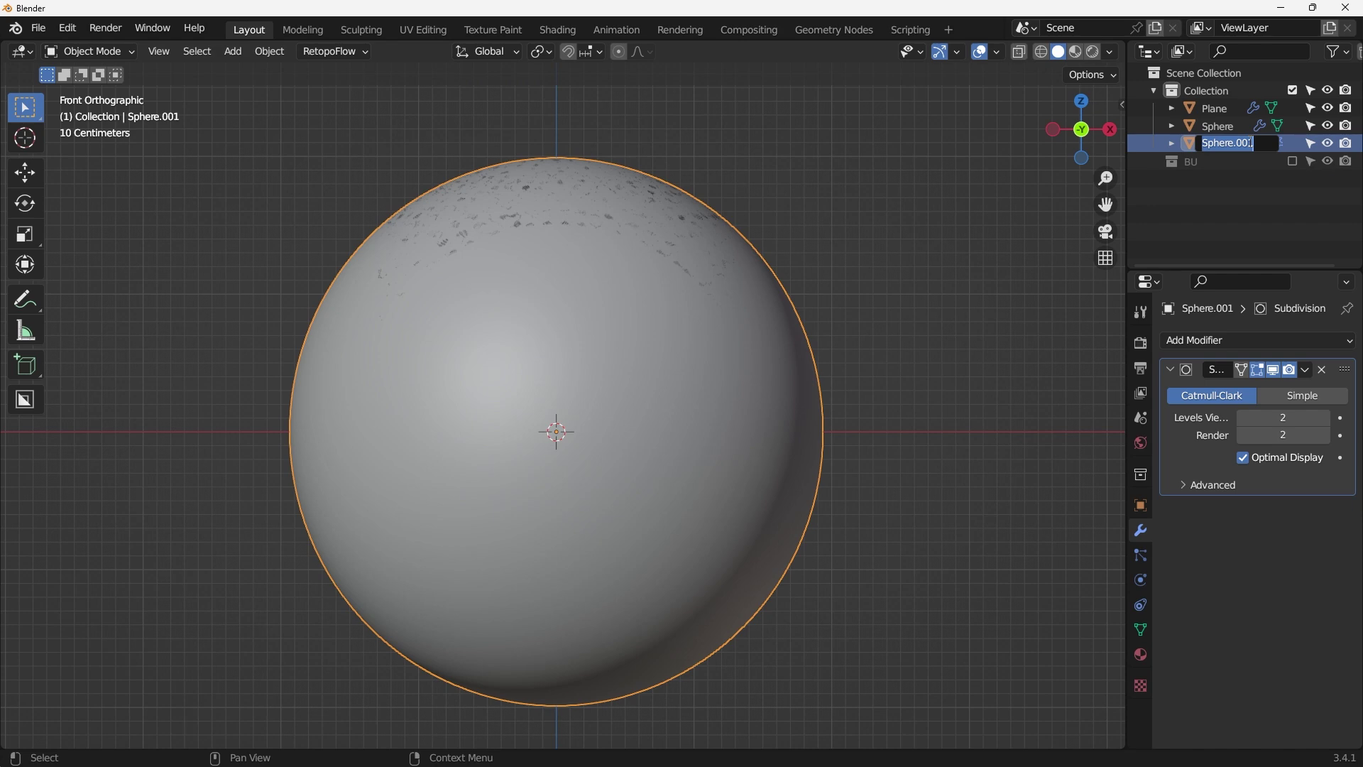
type("outter")
type(" layer")
key("BackSpace")
type("er")
key("Return")
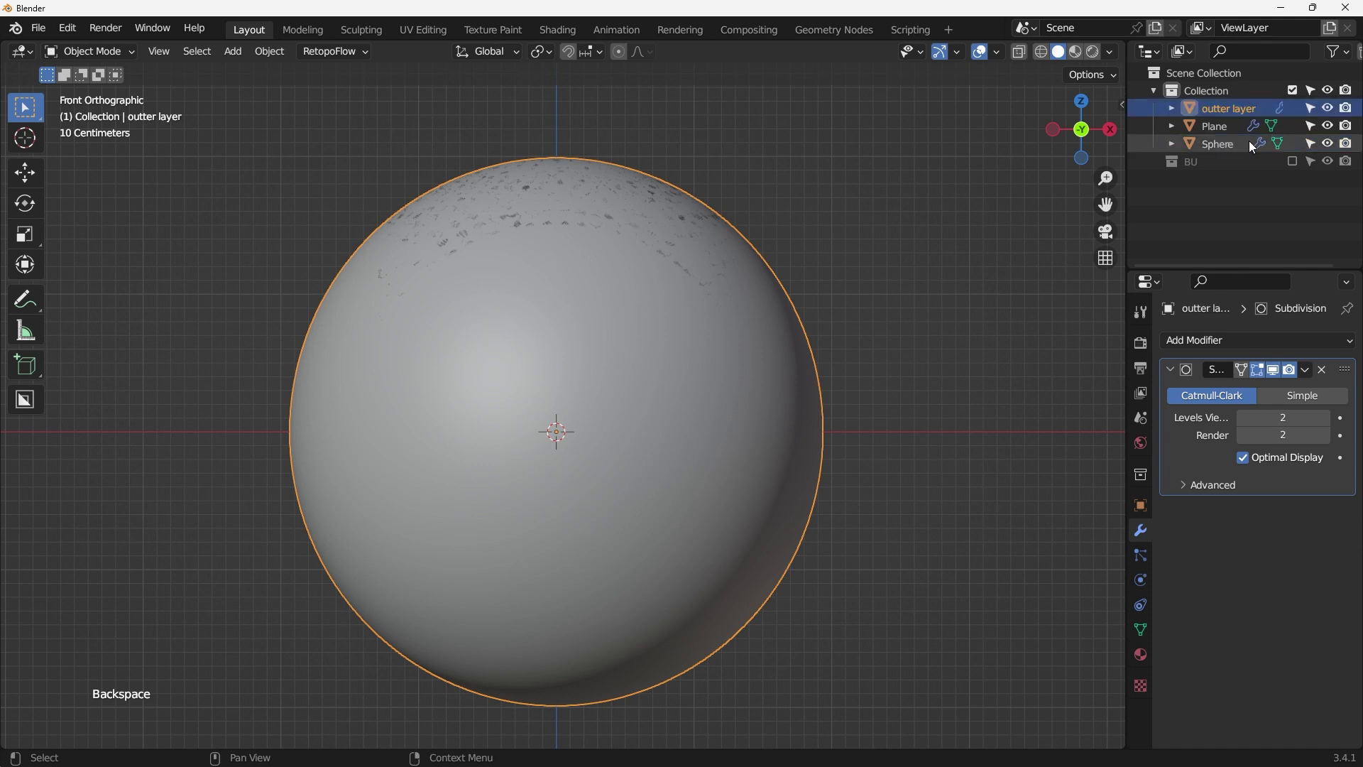
Switch the selection between Plane and Sphere, ending with Sphere selected.
left_click(1208, 129)
left_click(1213, 142)
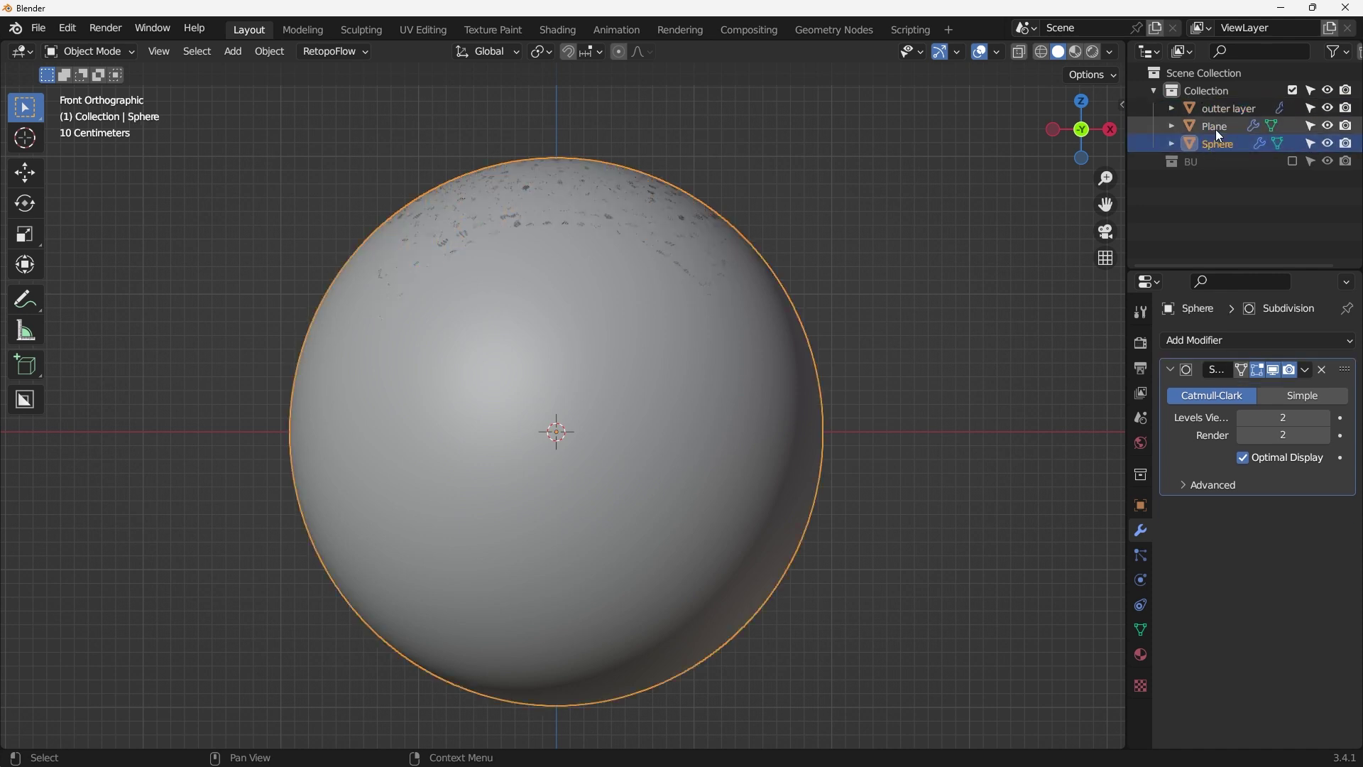
key("ctrl+z")
left_click(1215, 142)
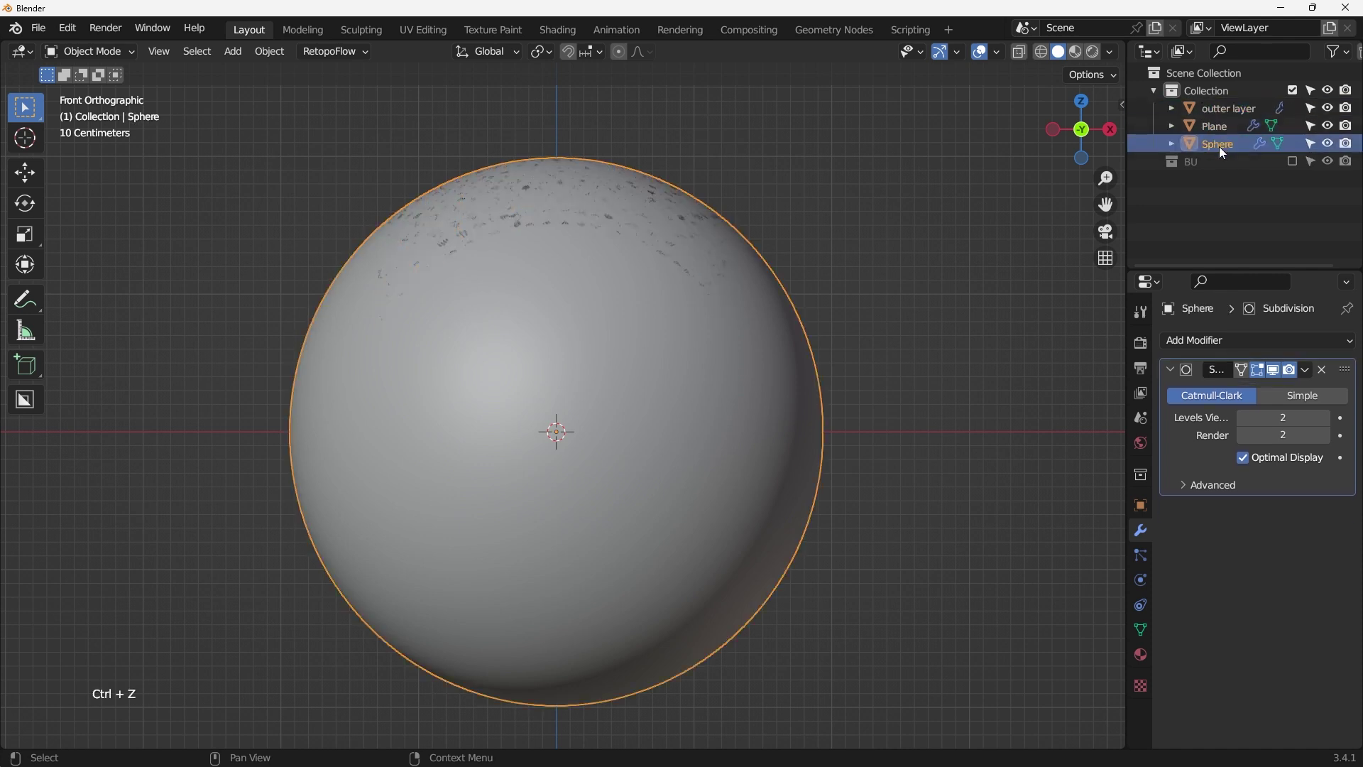
left_click(1220, 131)
left_click(1220, 142)
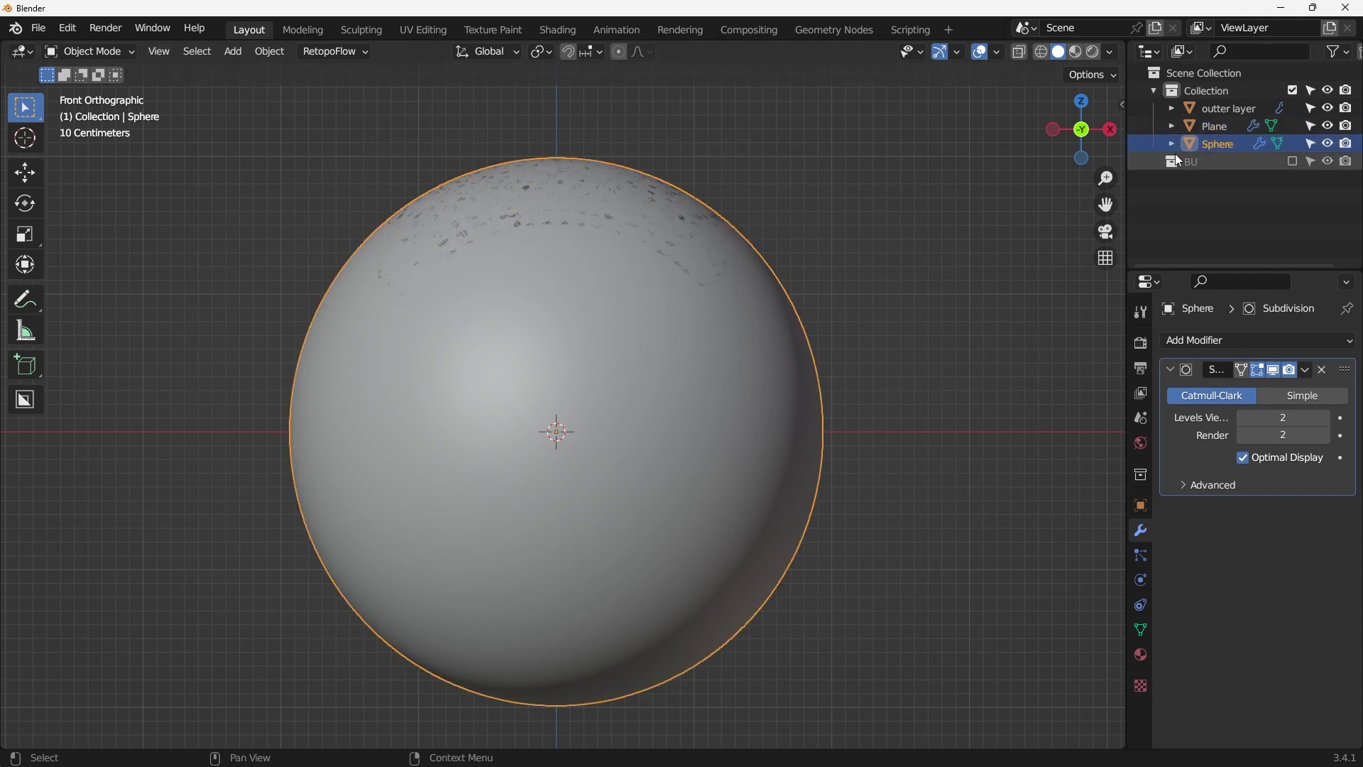
Parent the Sphere to the Plane grille with Ctrl+P > Object.
key("s")
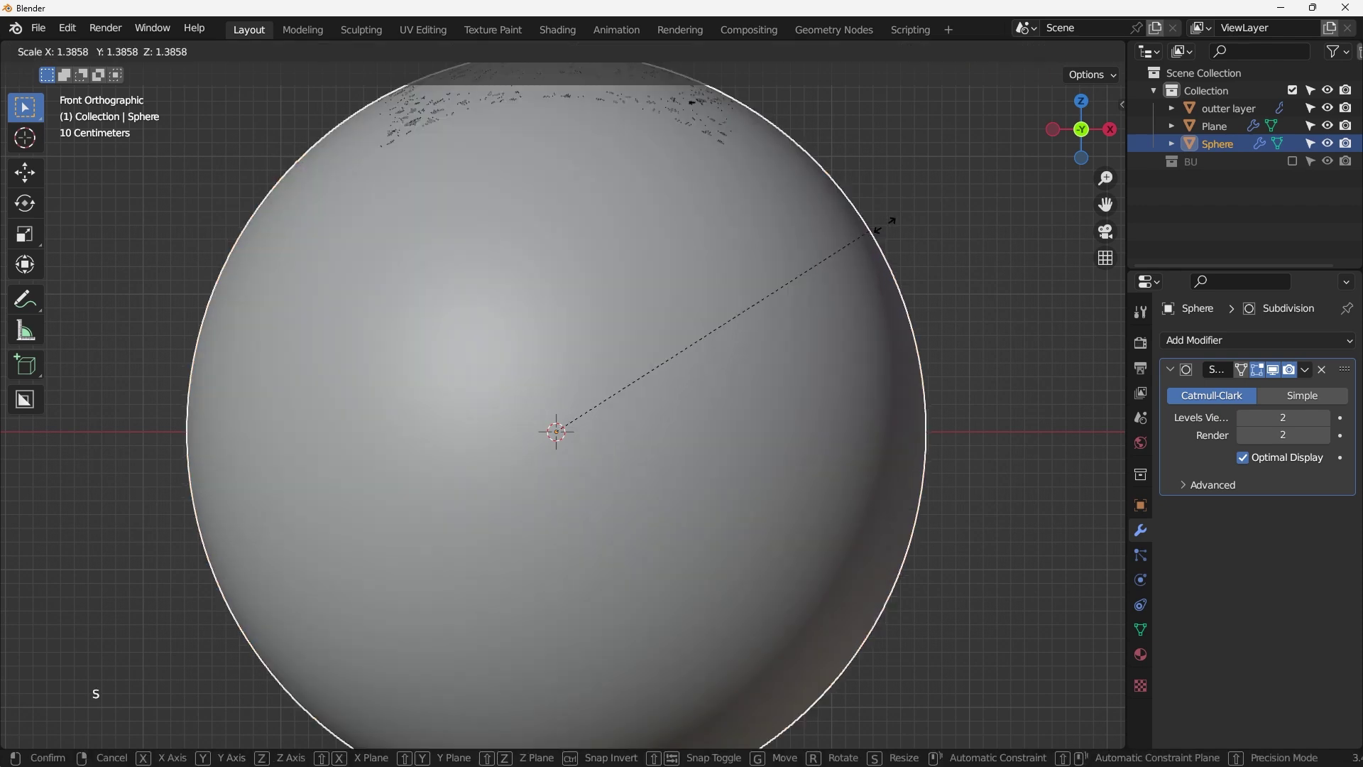
right_click(843, 231)
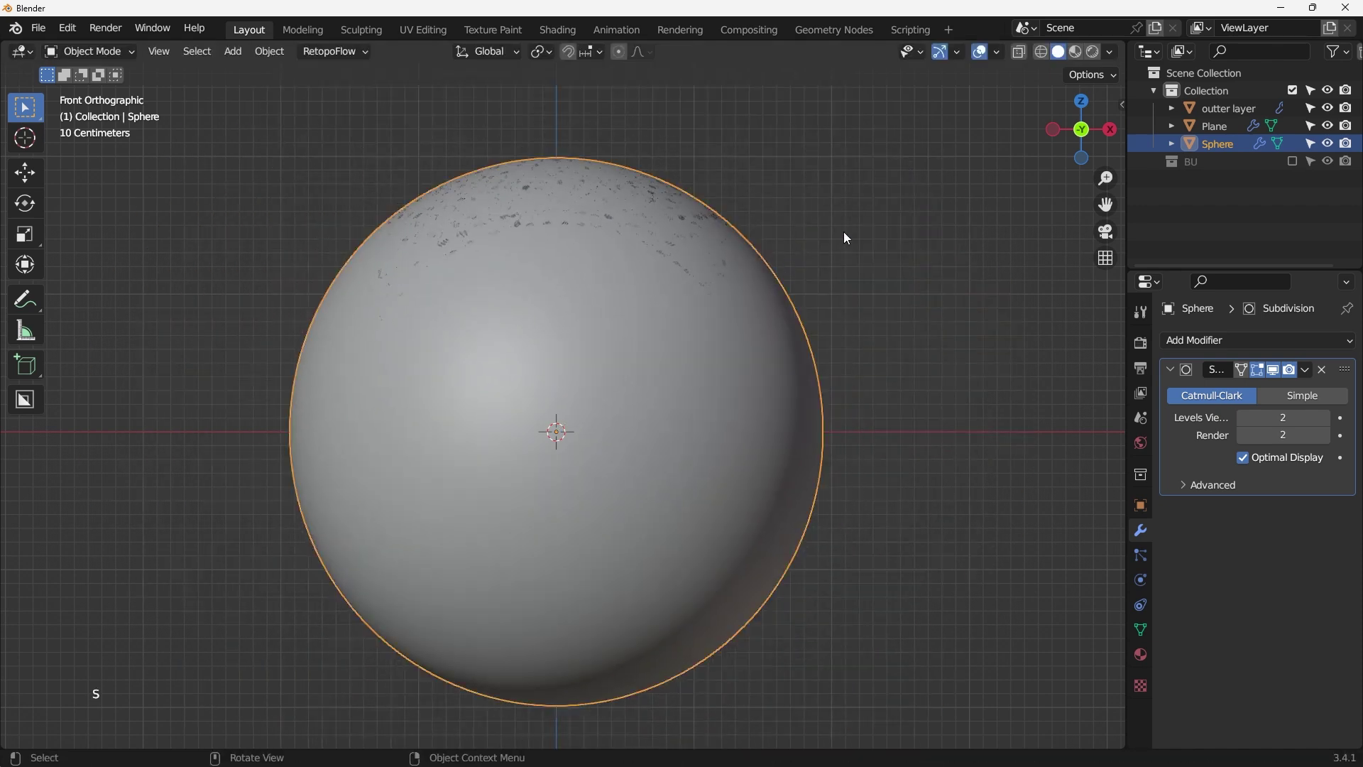
left_click(1205, 126)
left_click(1218, 144)
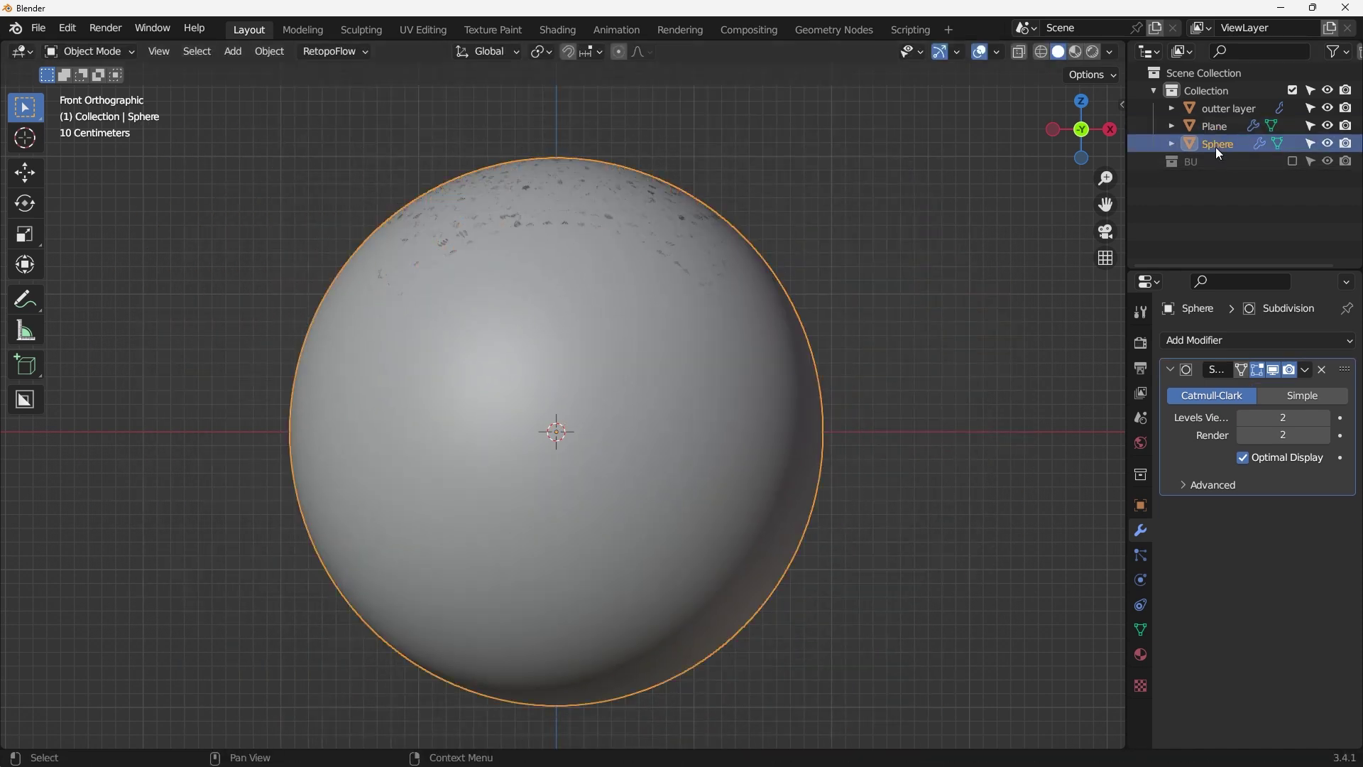
left_click(1216, 125, "ctrl")
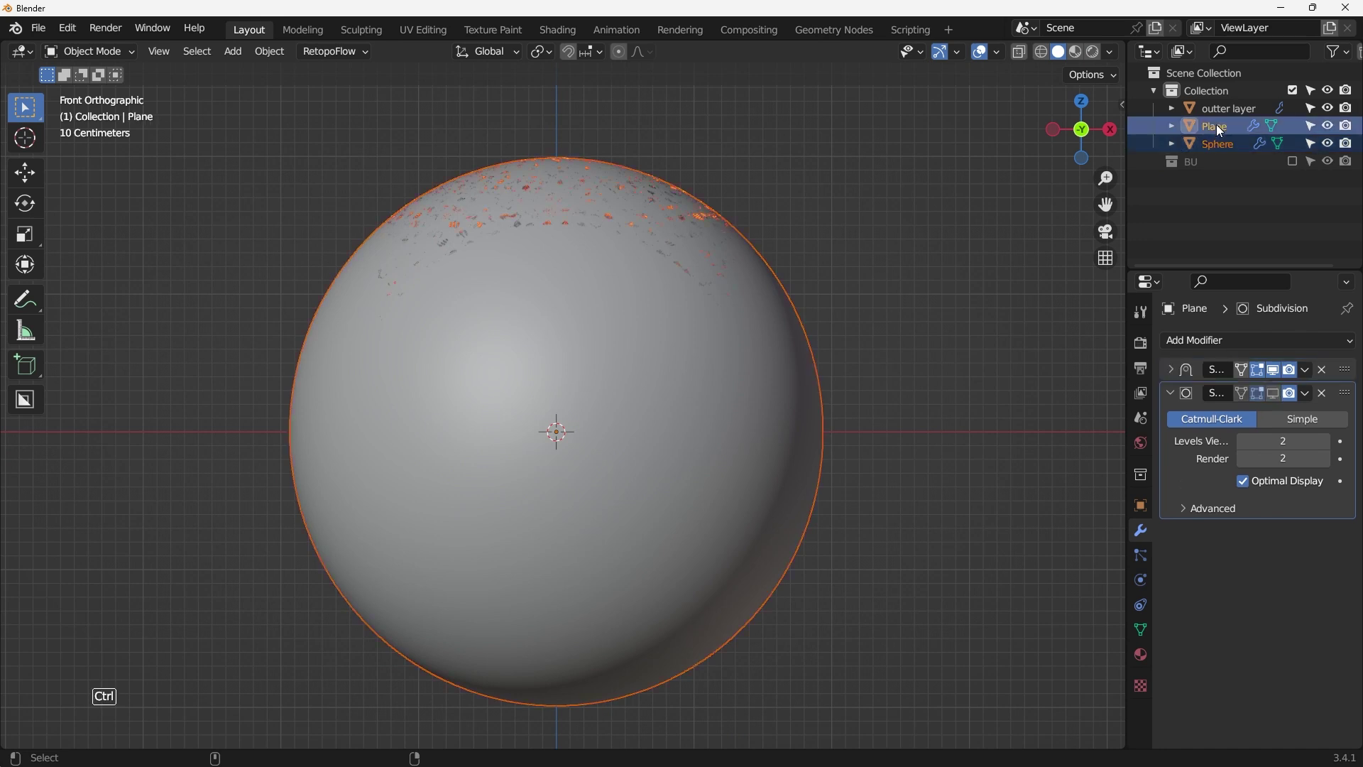
key("ctrl+p")
left_click(684, 206)
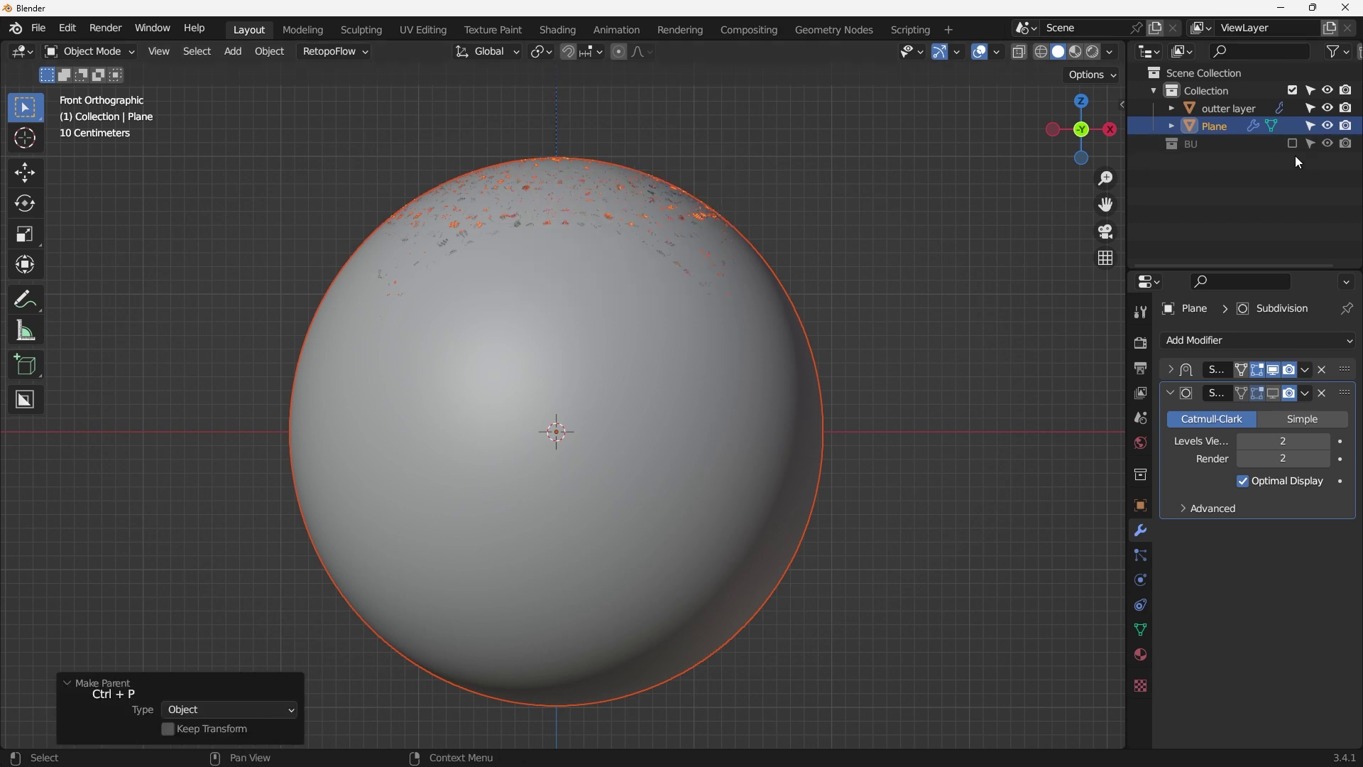
Expand the Plane in the Outliner and hide its child Sphere.
left_click(1172, 126)
left_click(1233, 178)
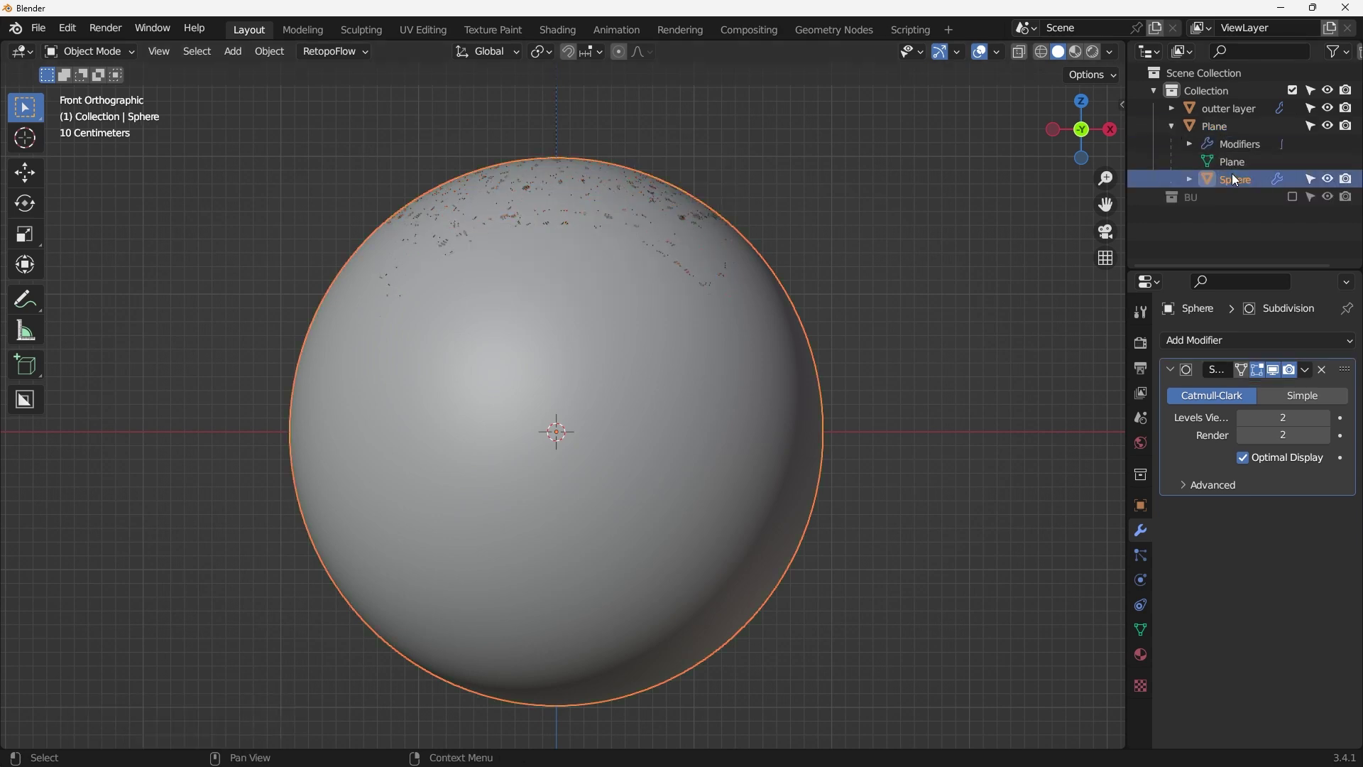
left_click(1328, 179)
middle_click_drag(636, 284, 628, 339)
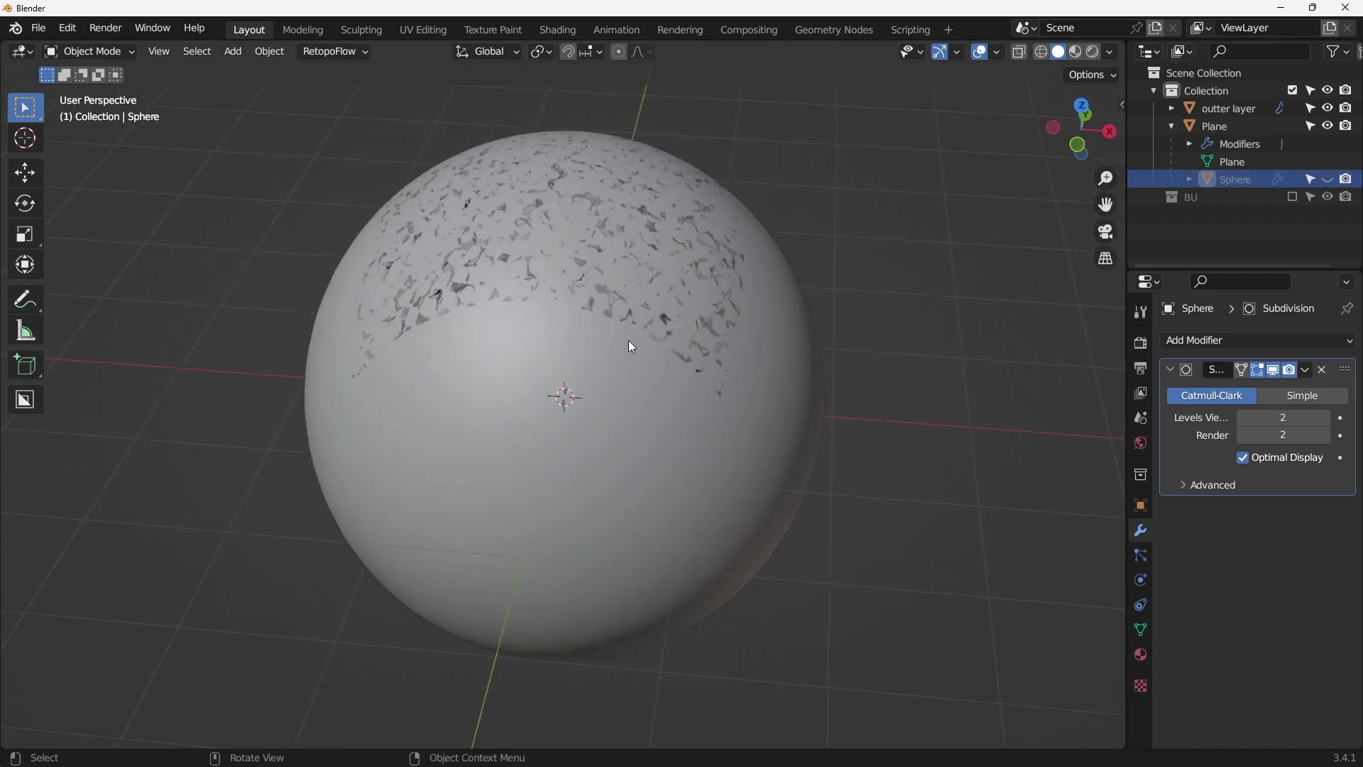
Hide the Plane grille and frame the outter layer sphere in front view.
left_click(1172, 127)
left_click(1328, 126)
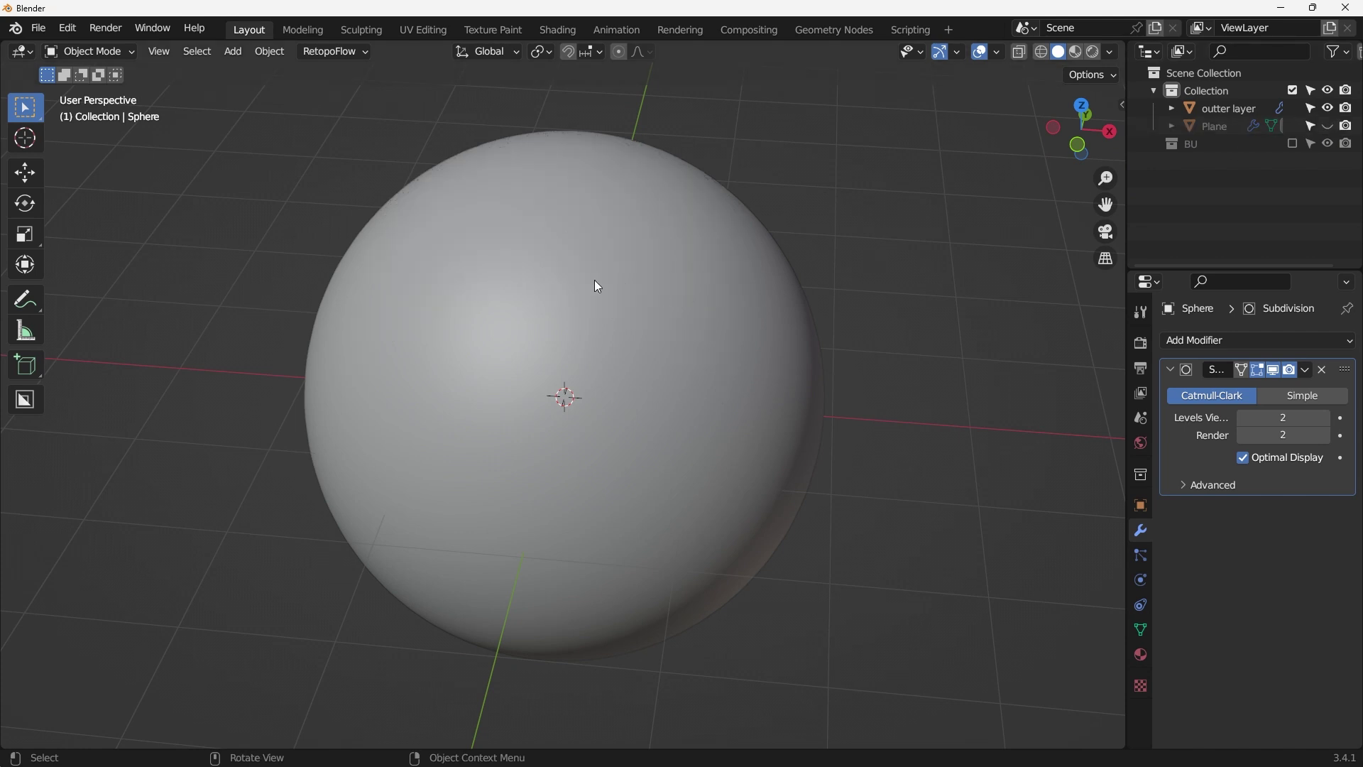
left_click(1227, 110)
key("KP_Decimal")
key("KP_1")
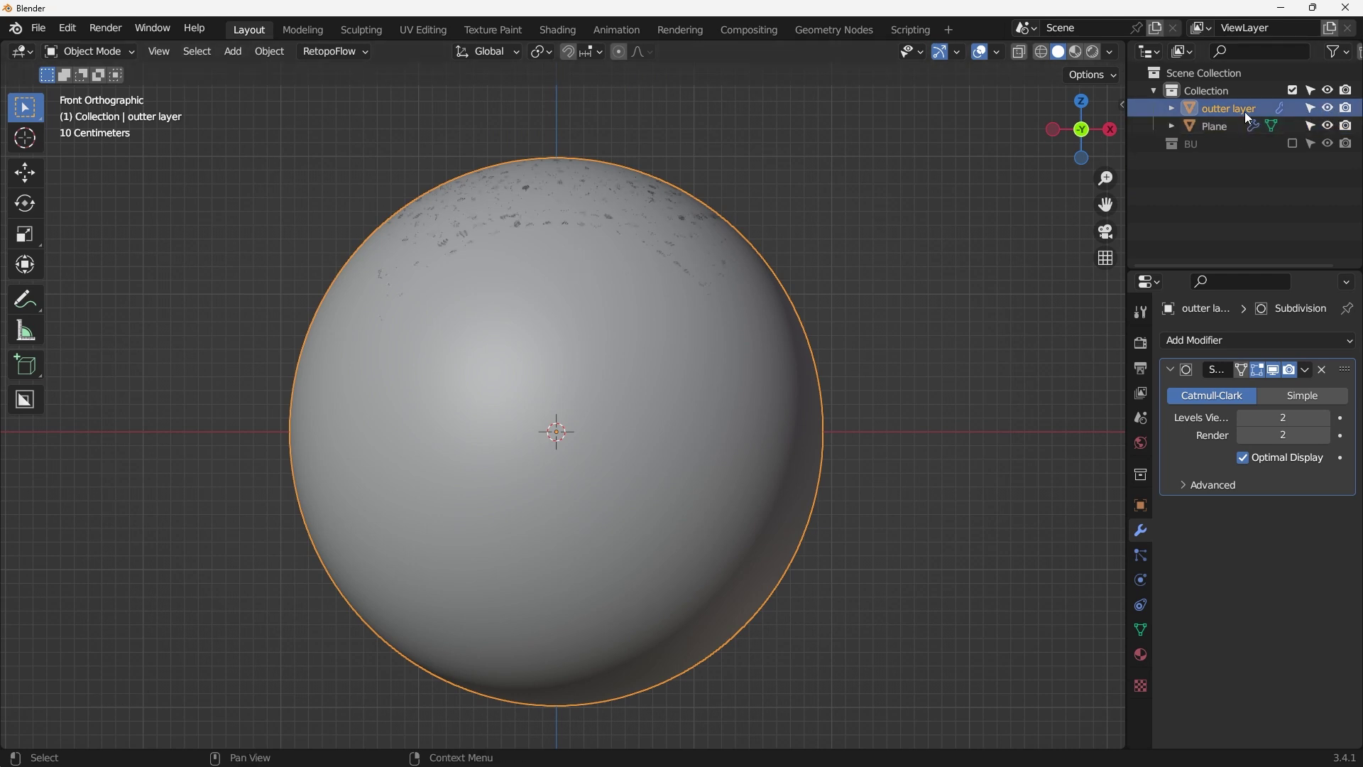
In Edit Mode with X-ray on, box-select the top rows of outter layer's vertices.
key("Tab")
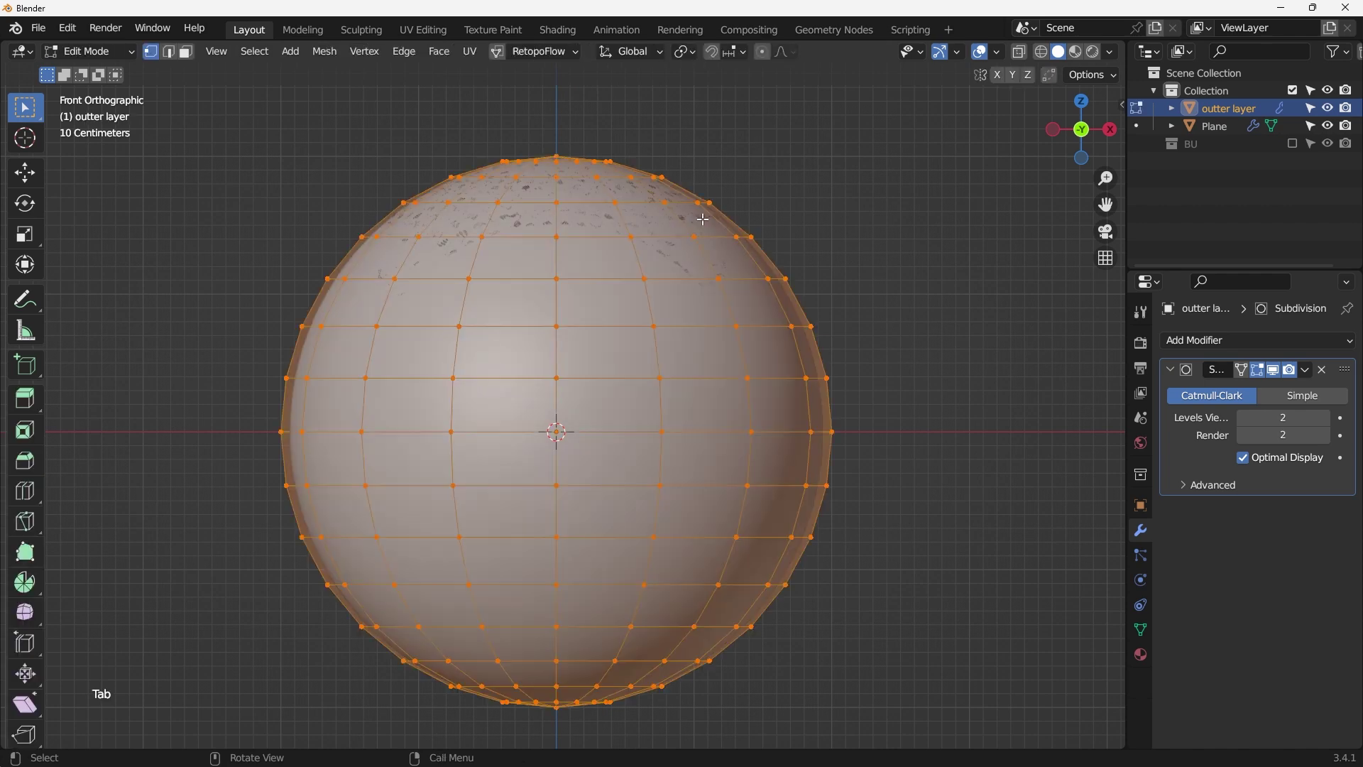
key("alt")
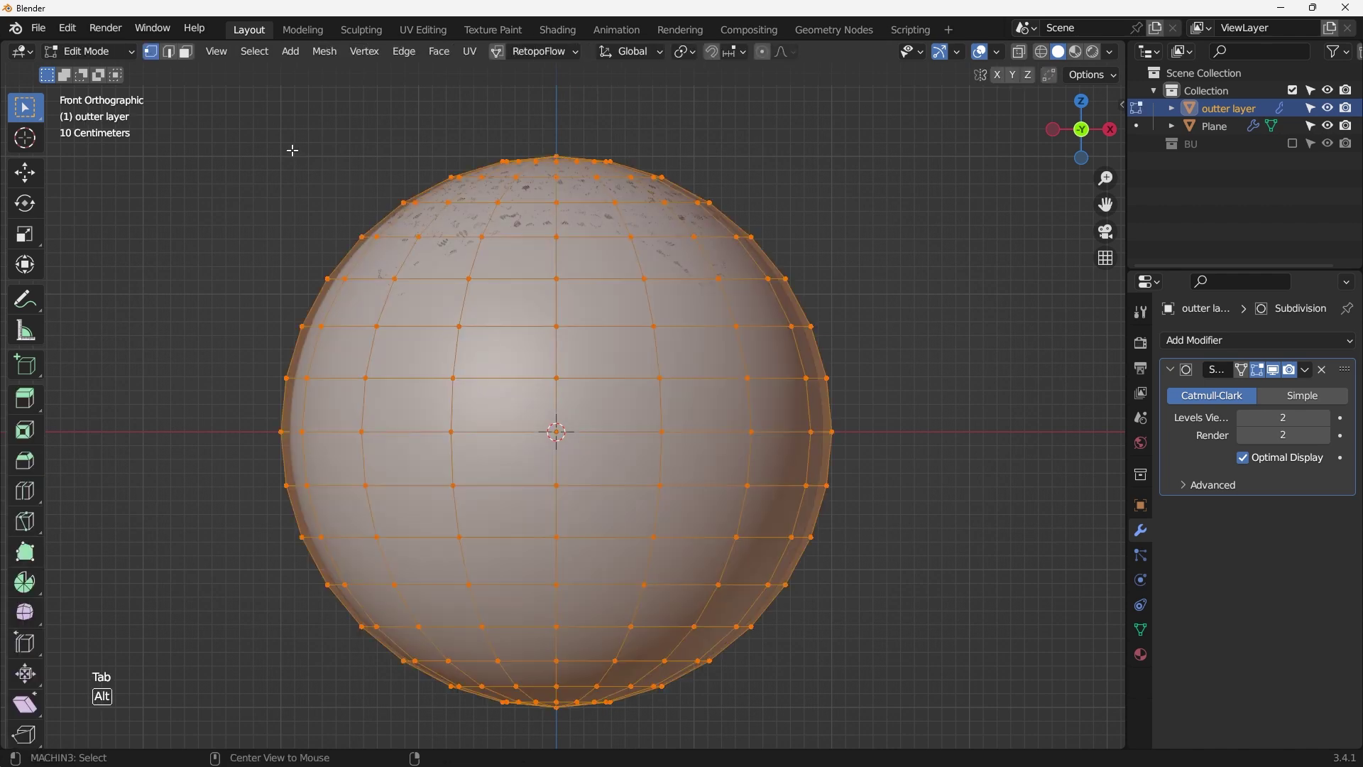
key("alt+z")
left_click_drag(276, 135, 827, 229)
middle_click_drag(782, 231, 813, 295)
key("KP_1")
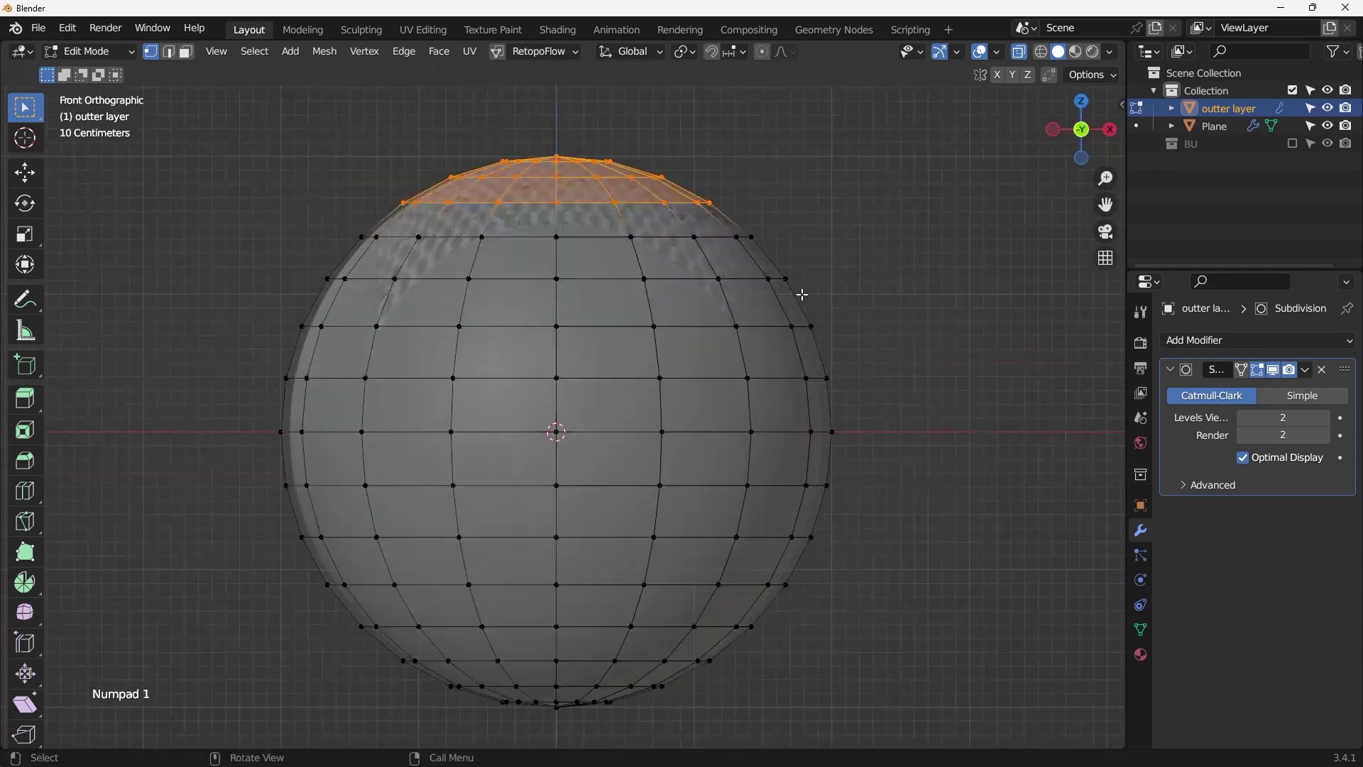
Delete the selected top vertices to open a hole and inspect its edge.
scroll(833, 225, "up", 2)
key("x")
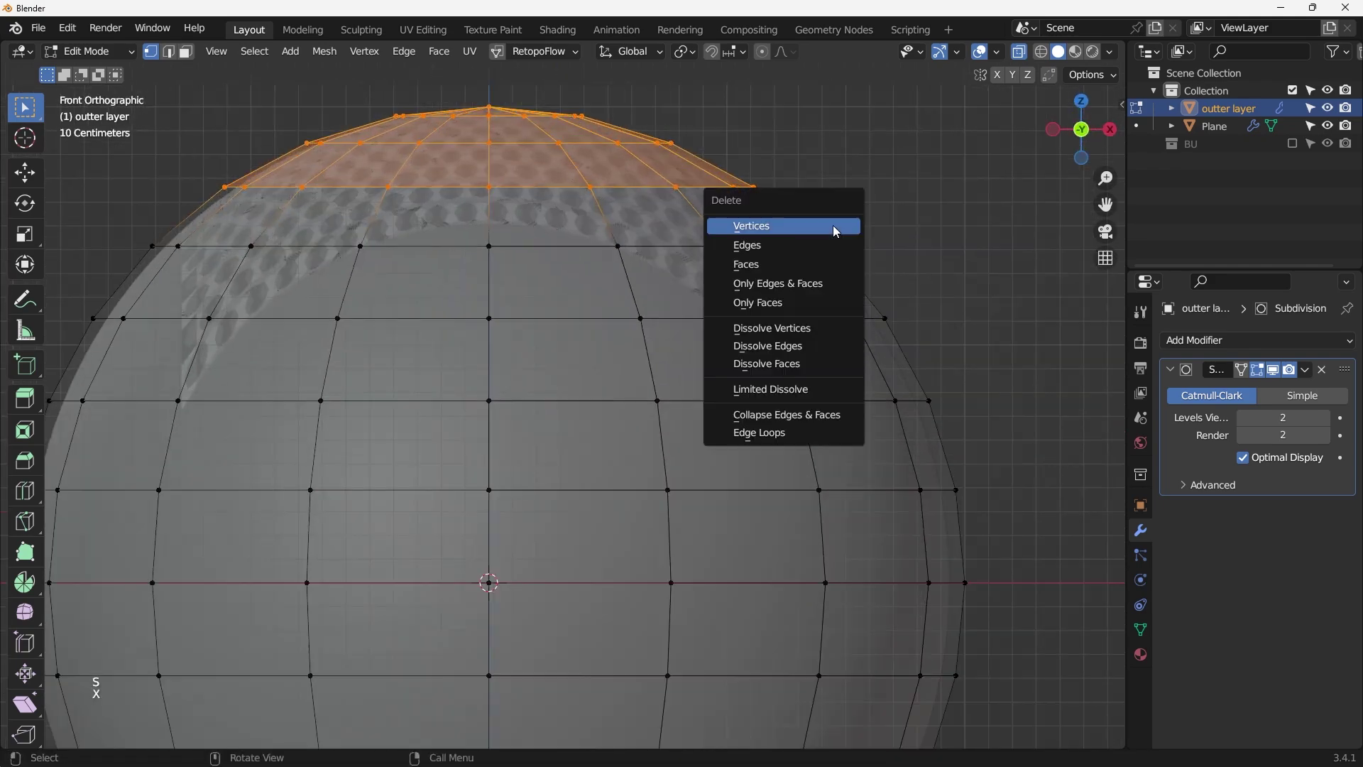
left_click(834, 228)
middle_click_drag(833, 228, 618, 321)
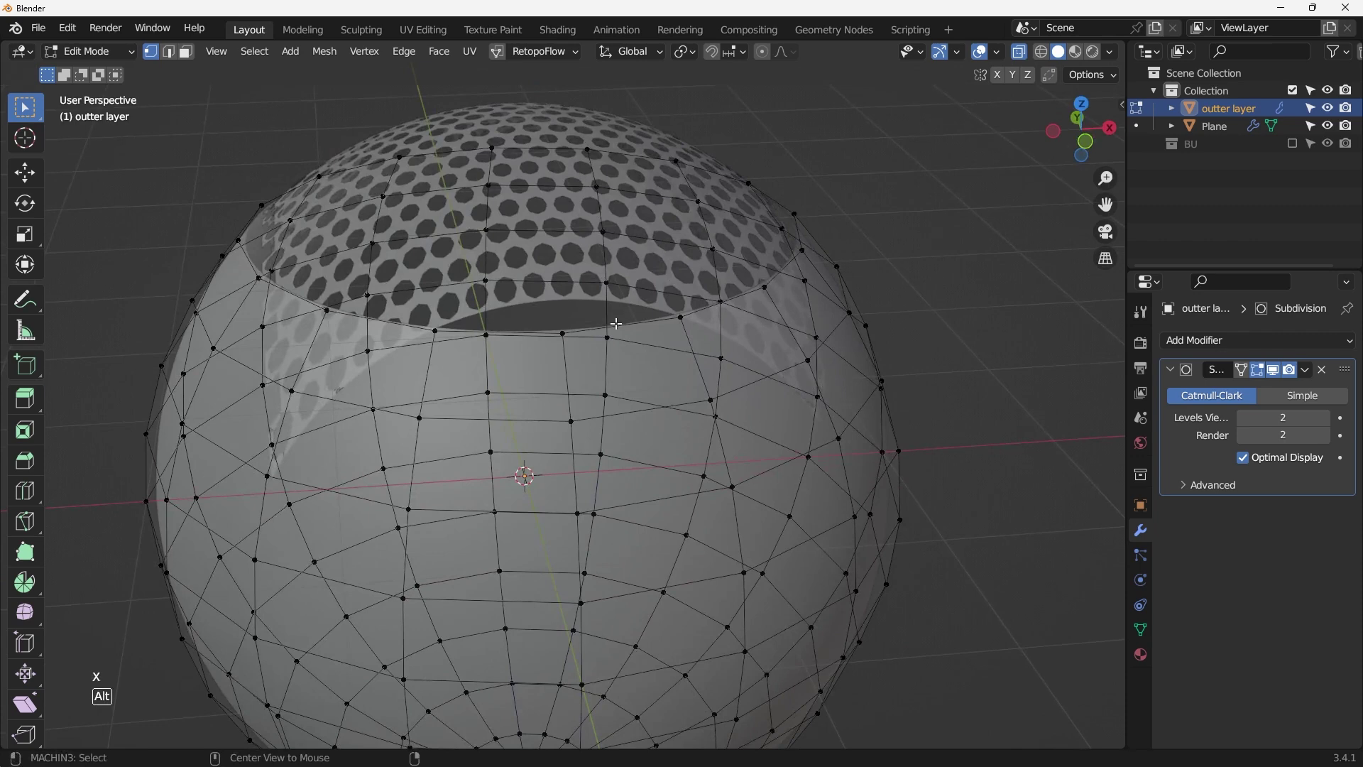
left_click(616, 324, "alt")
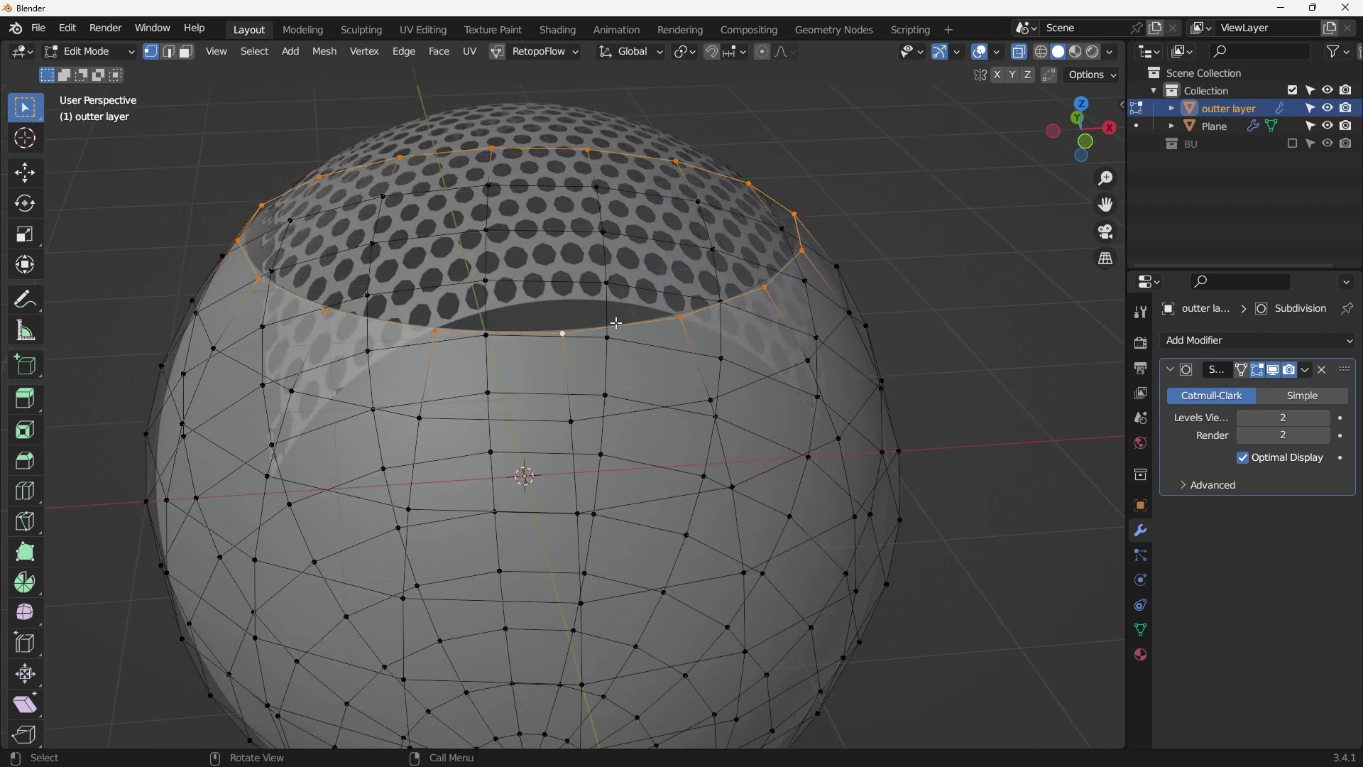
Fill the outer layer's top hole with a single face and inset it.
key("f")
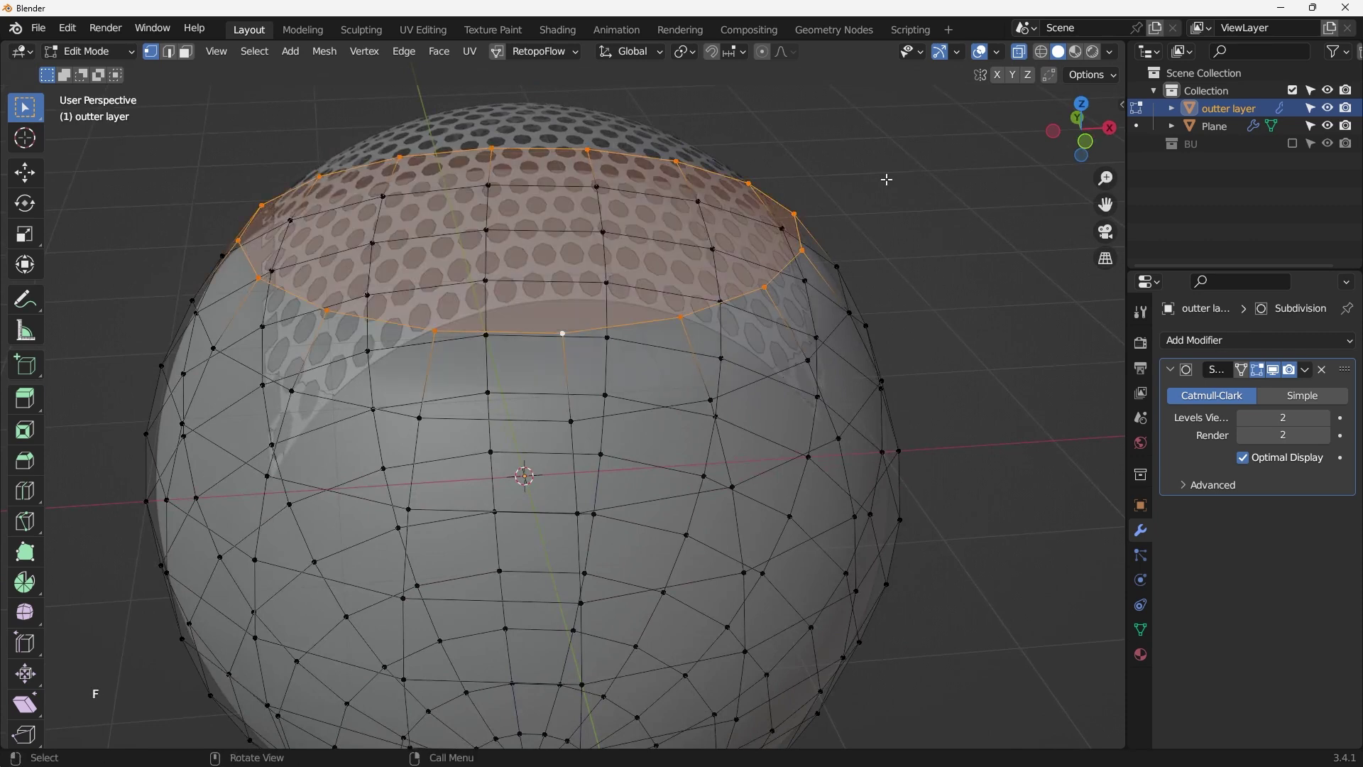
key("KP_1")
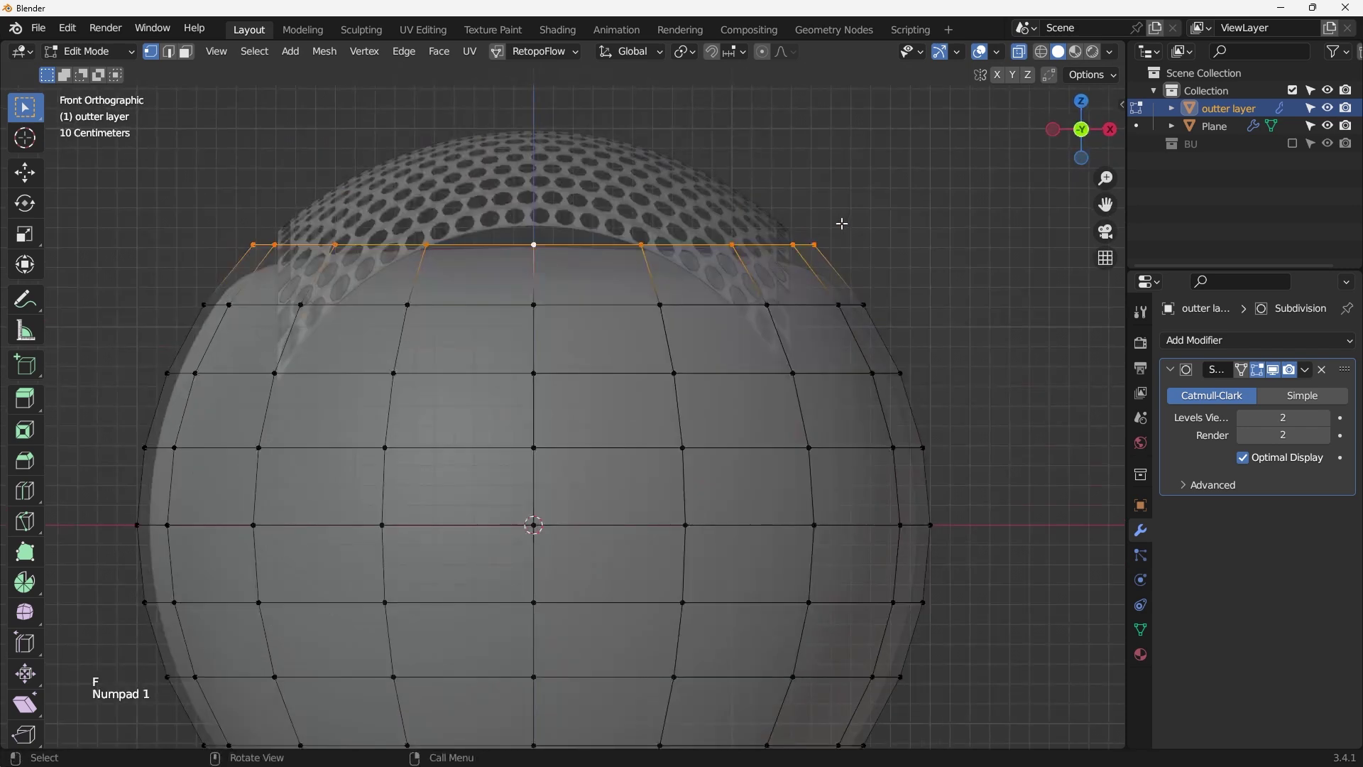
key("KP_7")
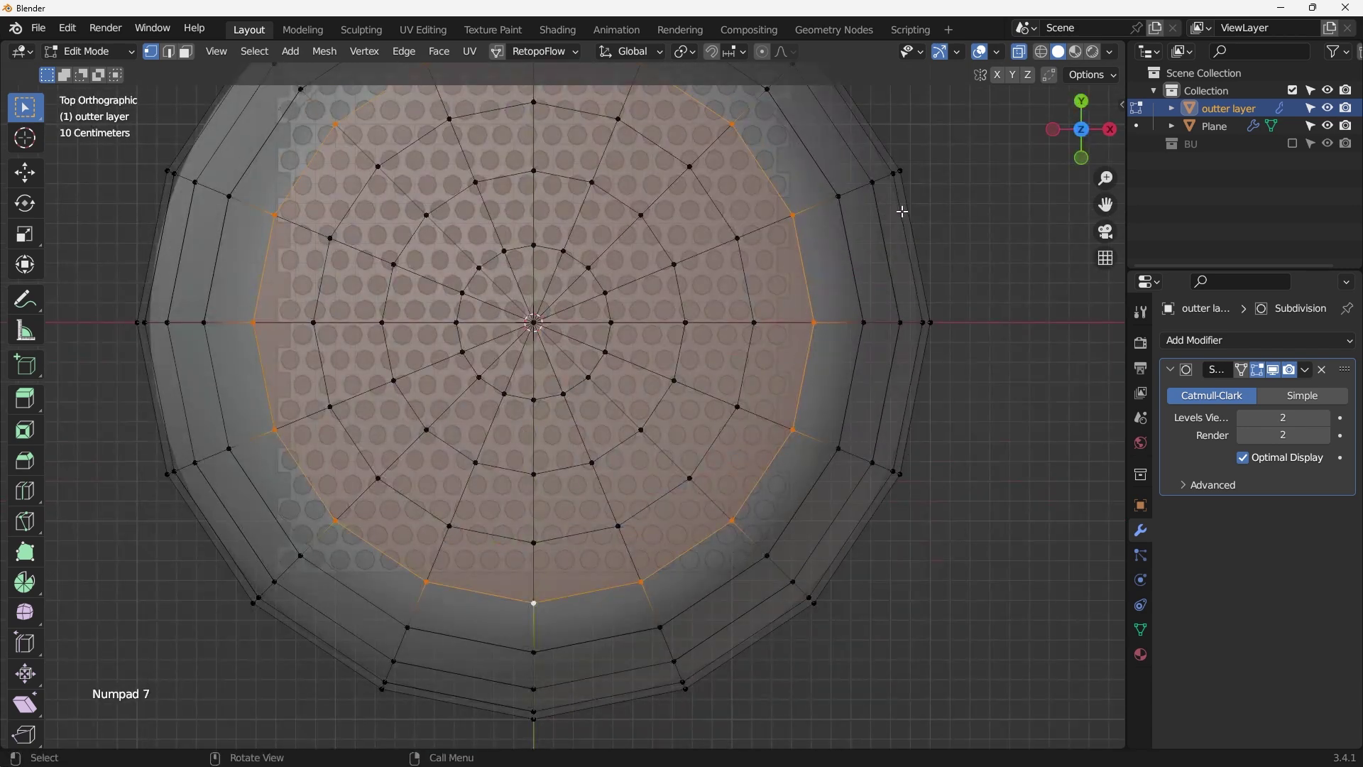
key("i")
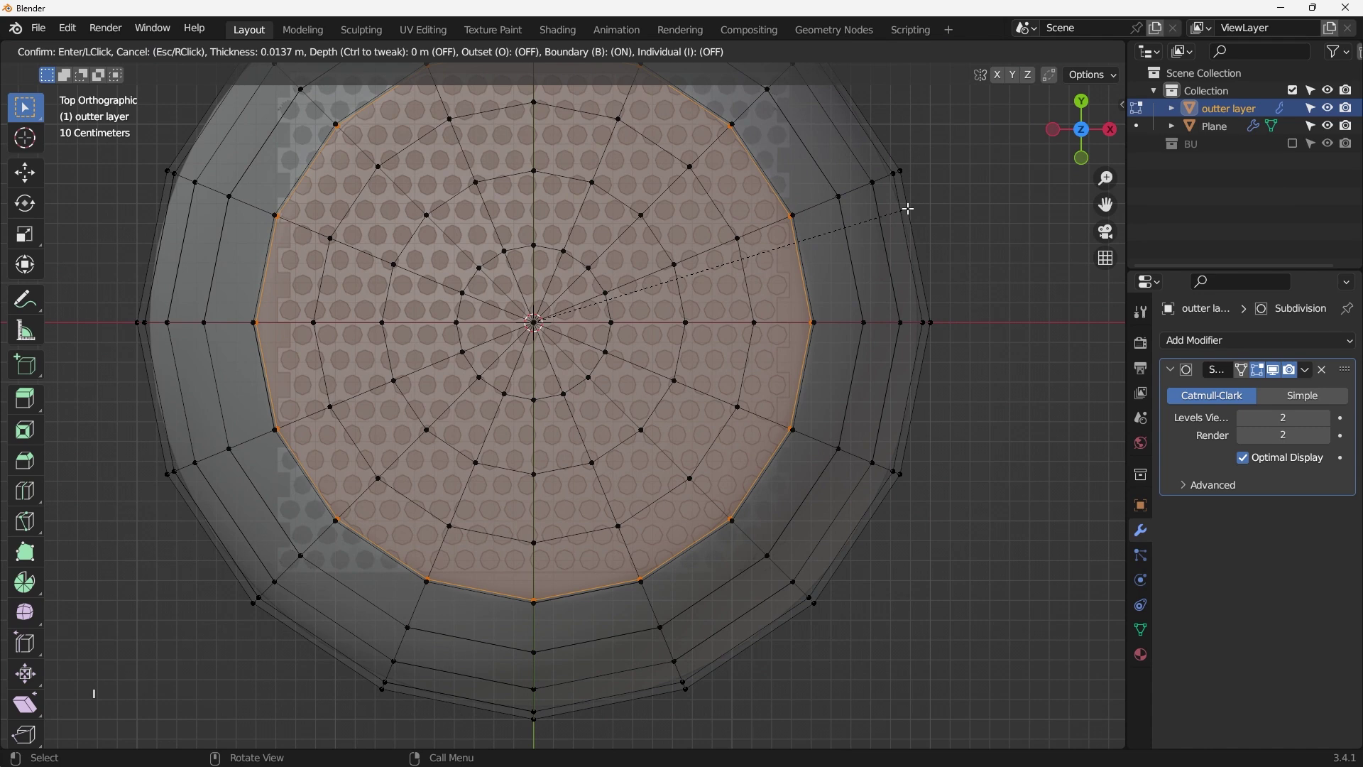
left_click(1065, 179)
Hide the perforated Plane and view the shell from the front with see-through on.
left_click(1327, 132)
key("alt+z")
middle_click_drag(681, 299, 639, 272)
key("KP_1")
key("alt+z")
Extrude the inset top face straight down along Z and lower it to form the recess.
key("e")
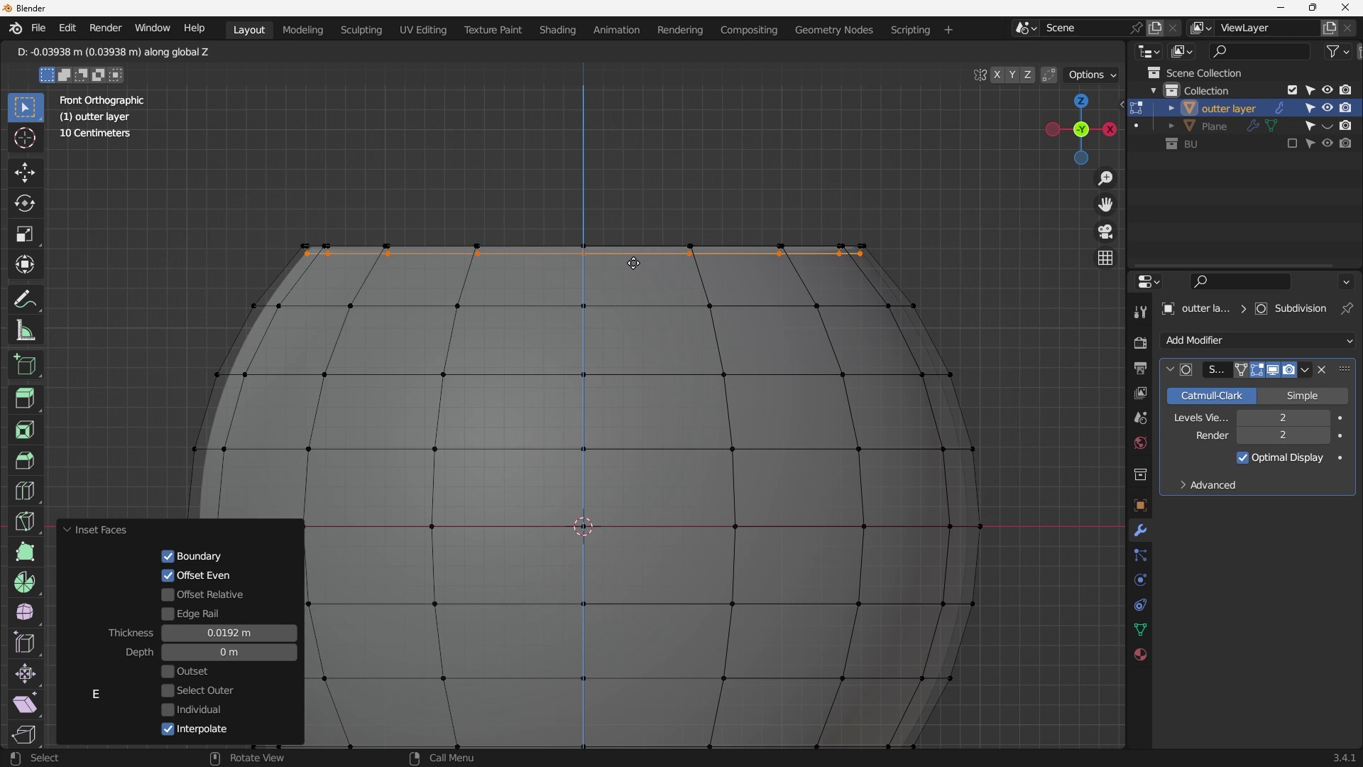
left_click(633, 262)
key("e")
key("z")
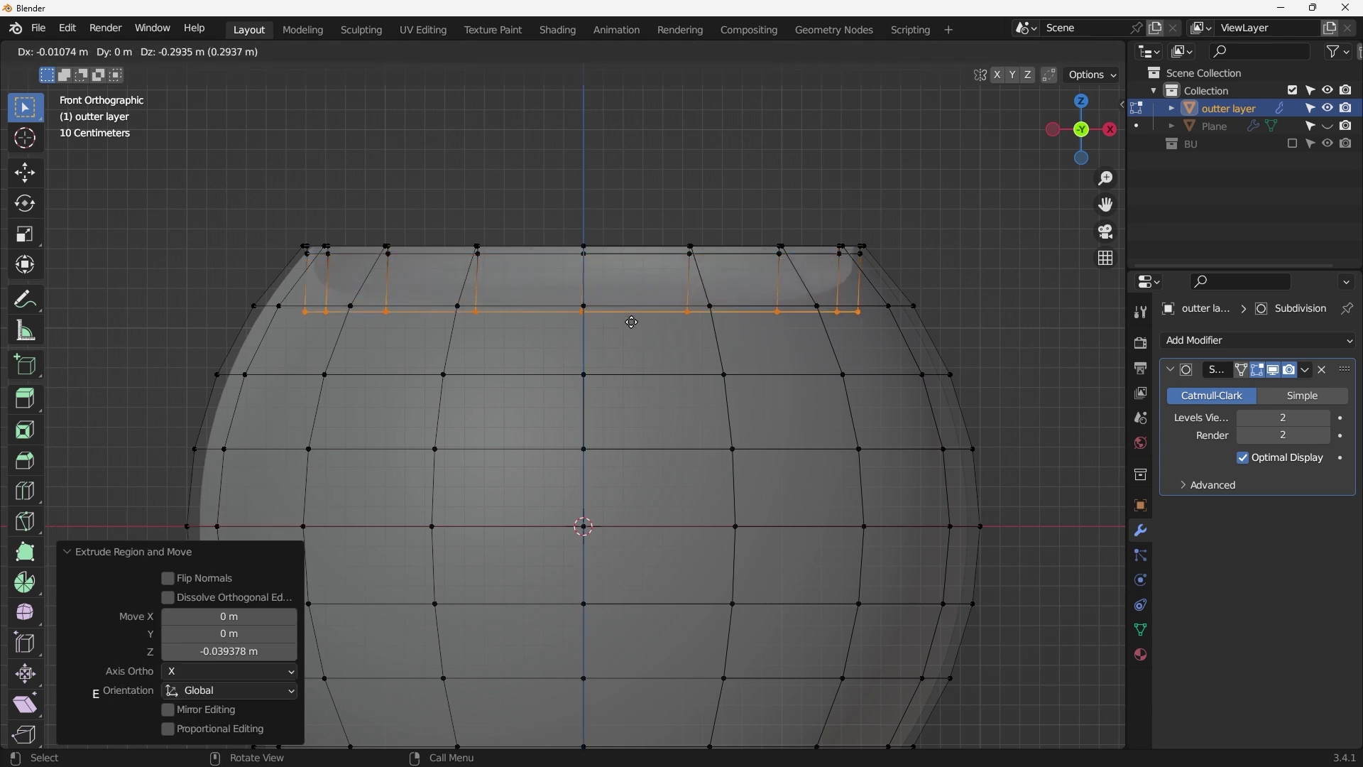
left_click(629, 354)
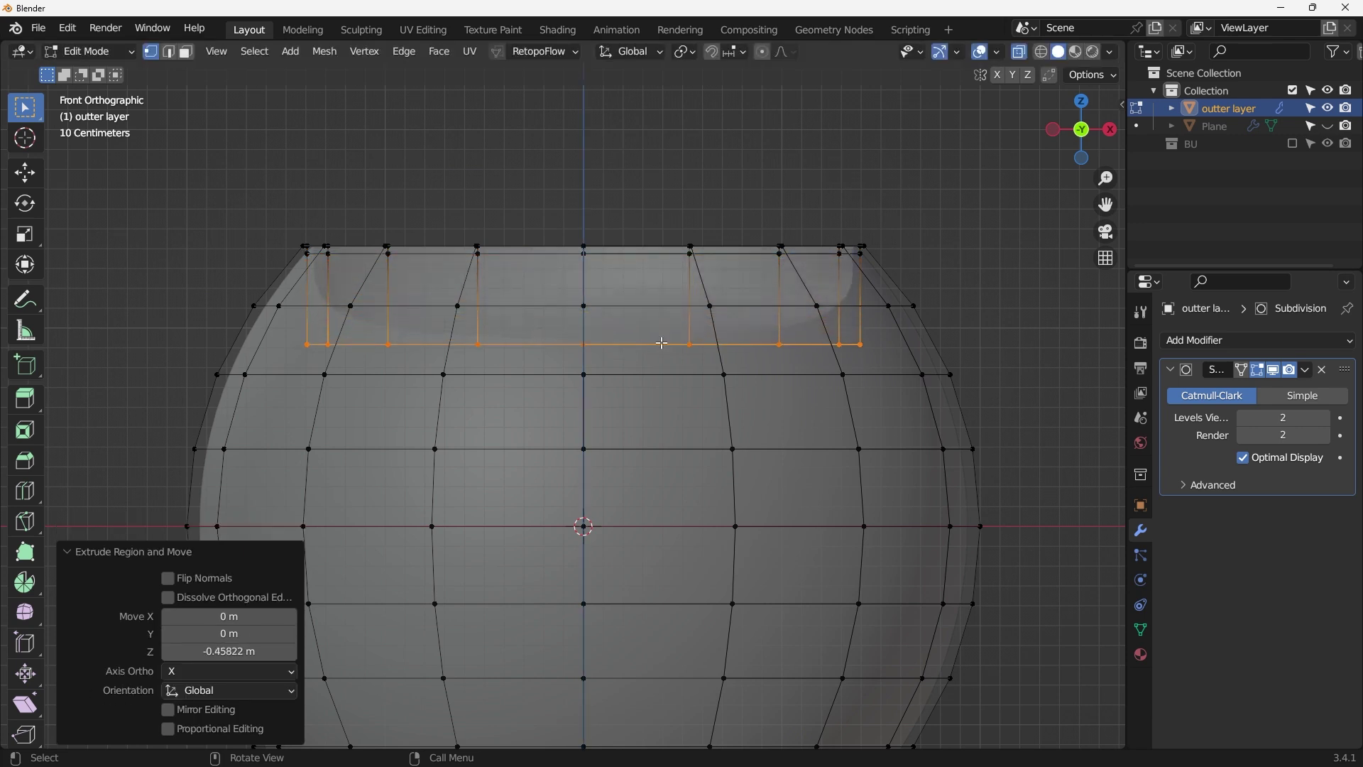
key("g")
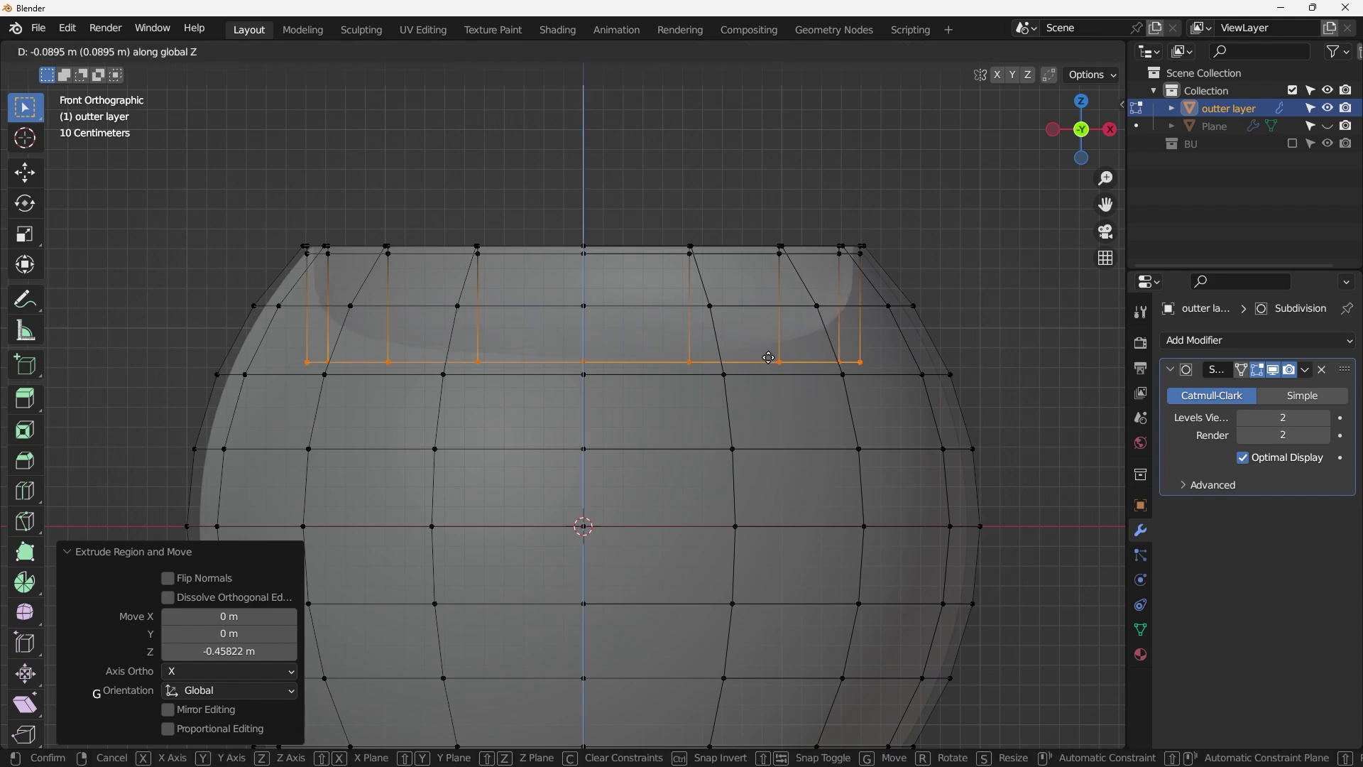
left_click(773, 392)
Inset the recess floor twice to add rings, then return to Object Mode.
key("KP_7")
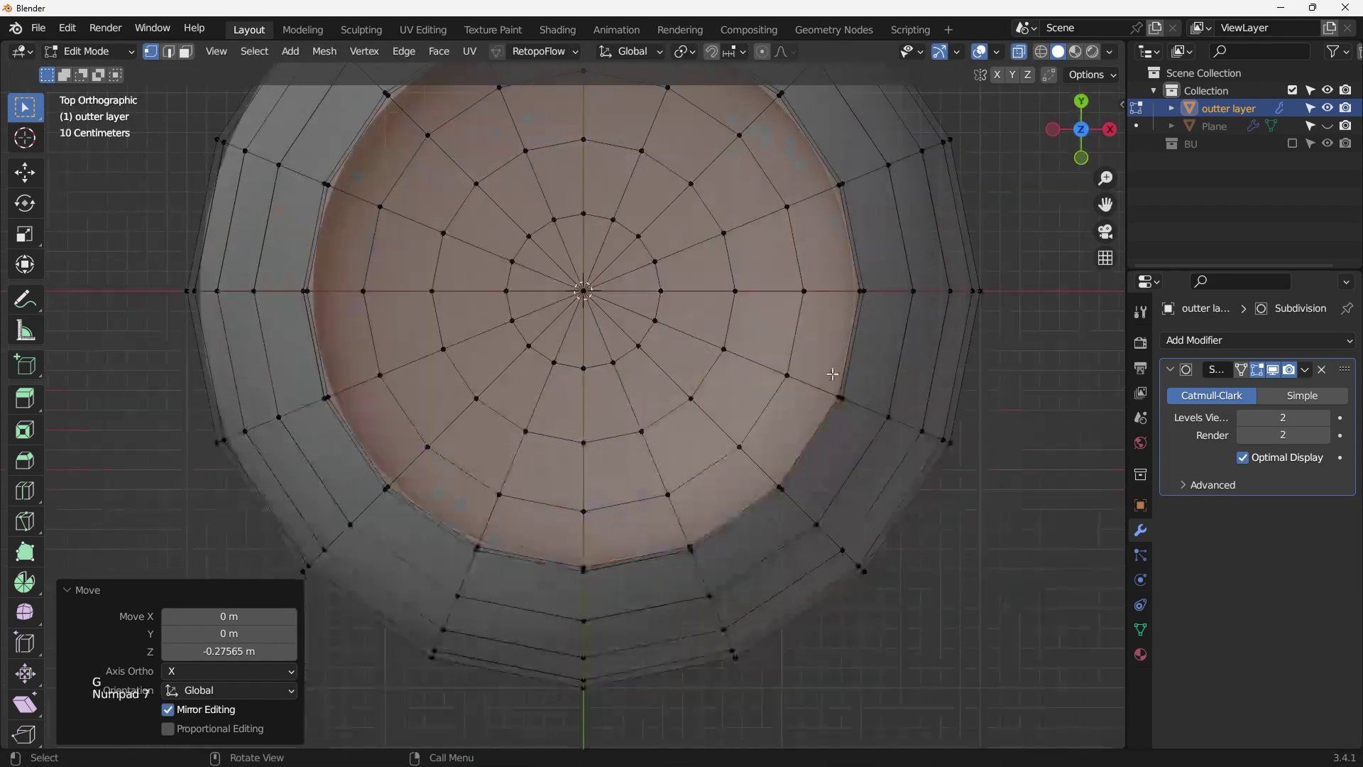
middle_click_drag(873, 295, 886, 253)
key("i")
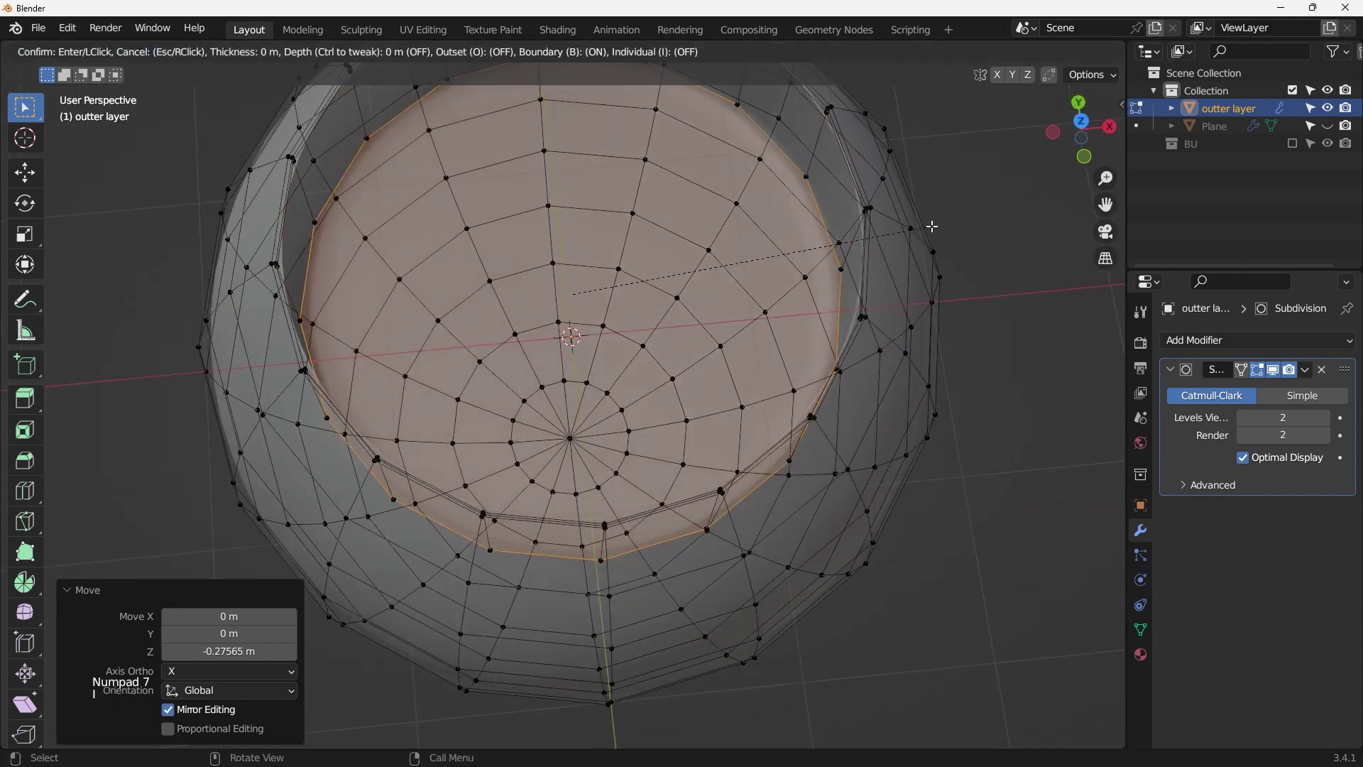
left_click(945, 223)
key("i")
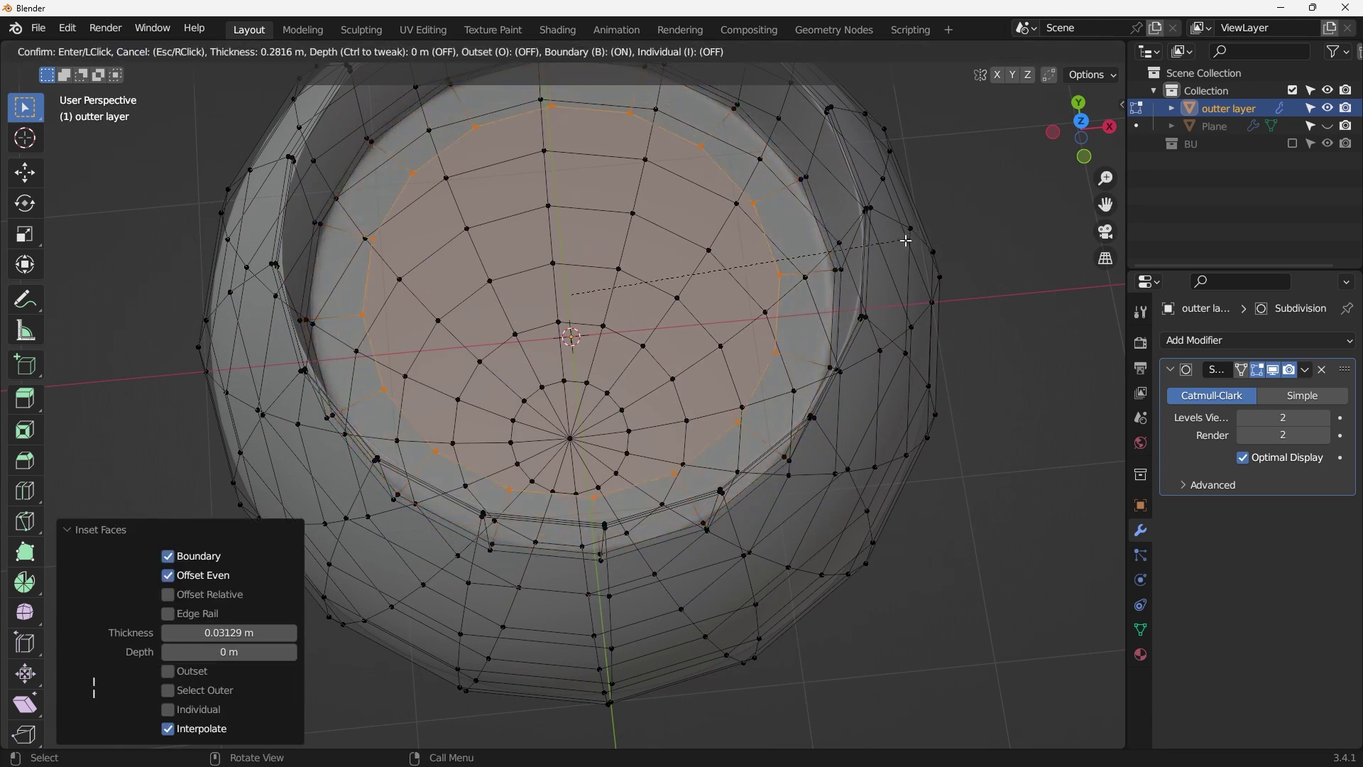
left_click(861, 261)
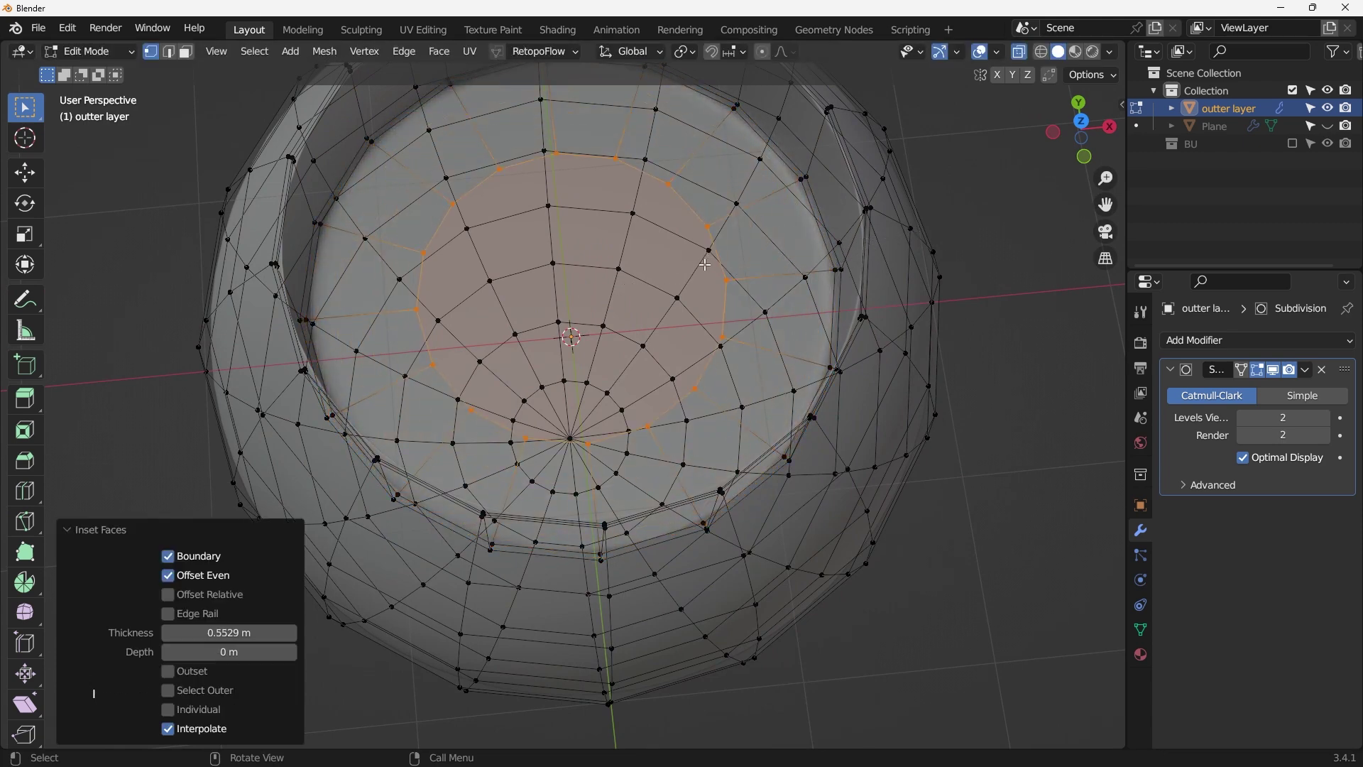
key("Tab")
scroll(700, 233, "down", 2)
key("alt+z")
middle_click_drag(700, 233, 697, 286)
Unhide the perforated Plane and select it.
key("KP_1")
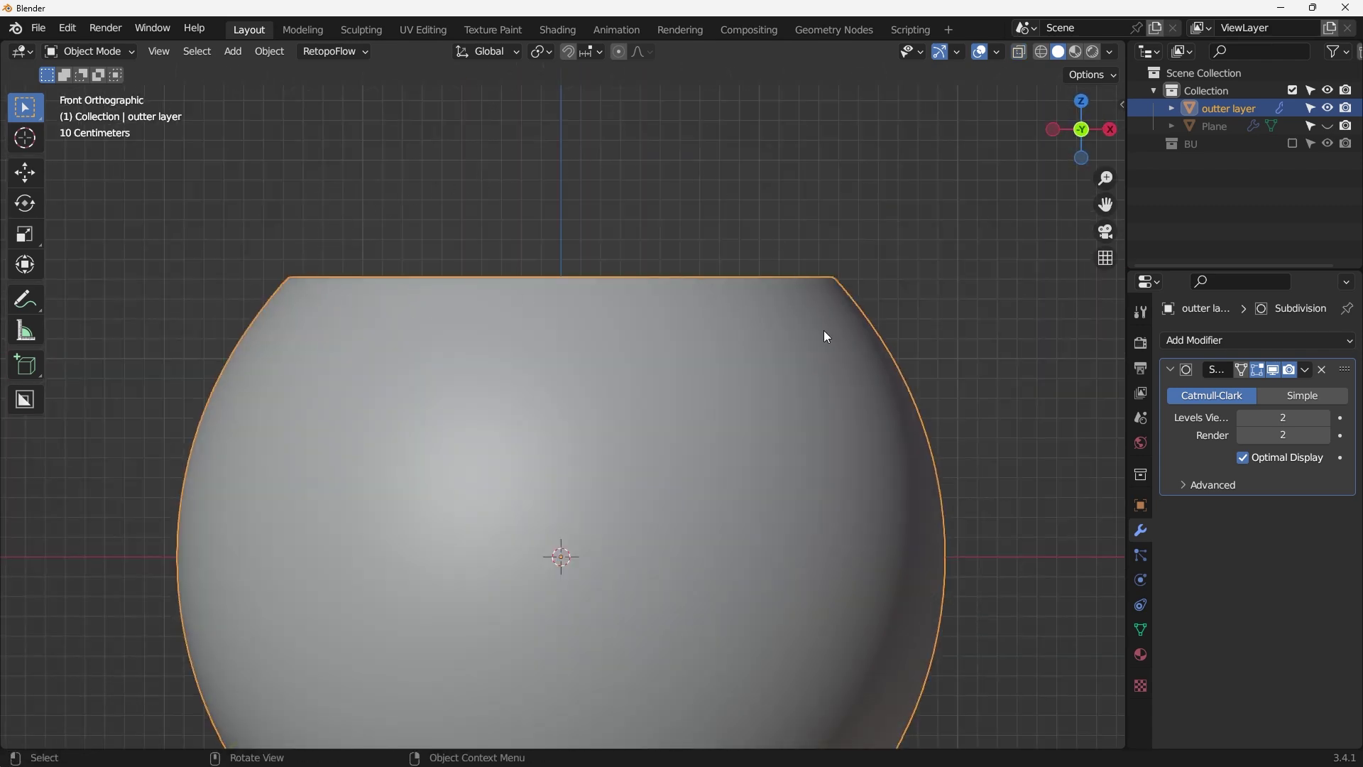
middle_click_drag(777, 260, 700, 383)
key("KP_7")
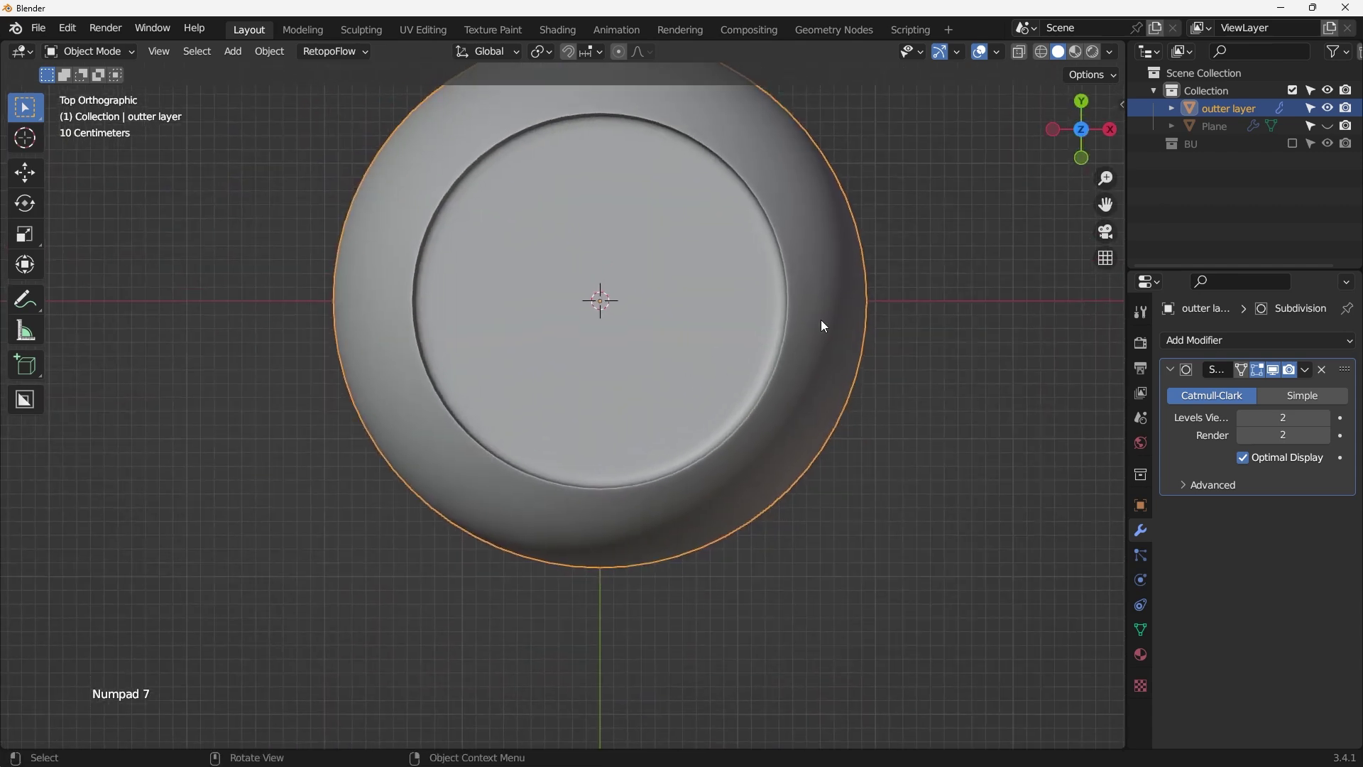
middle_click_drag(795, 321, 797, 248)
key("KP_1")
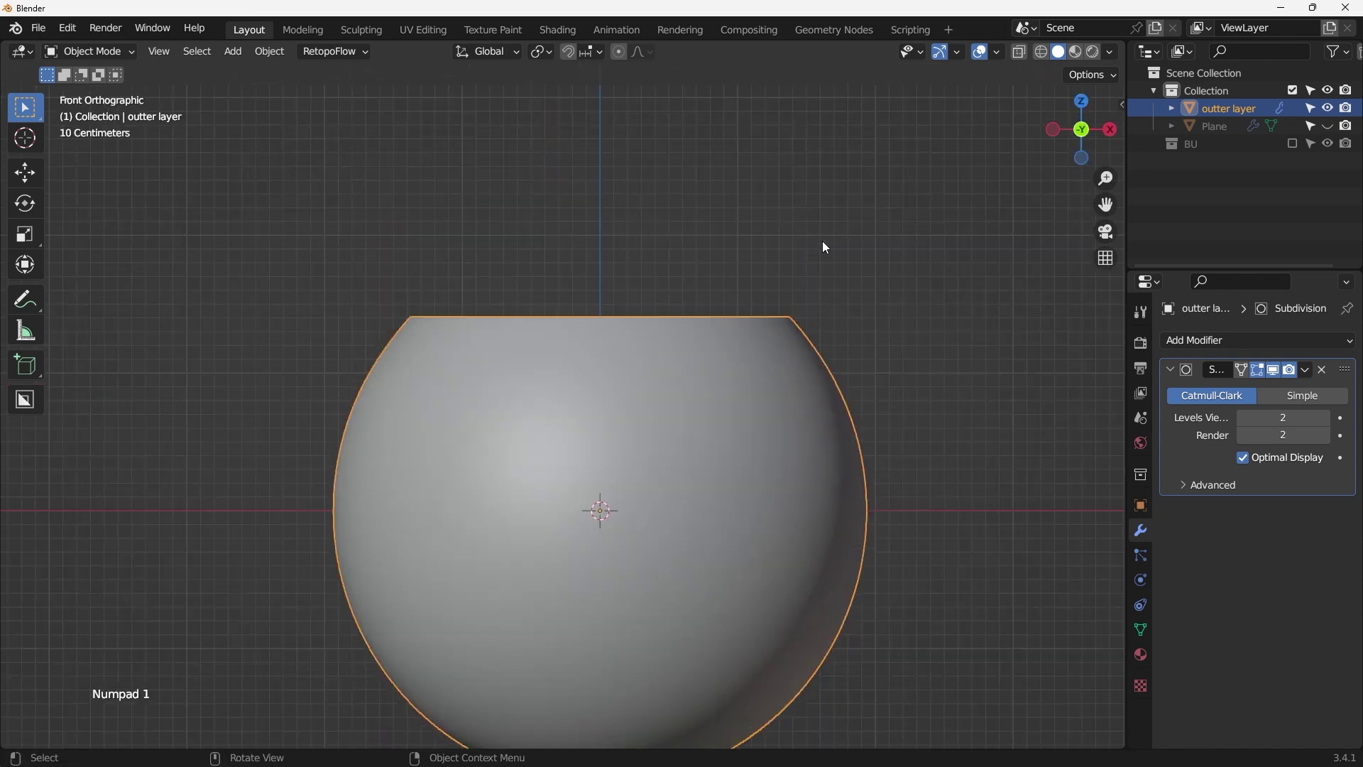
left_click(1328, 128)
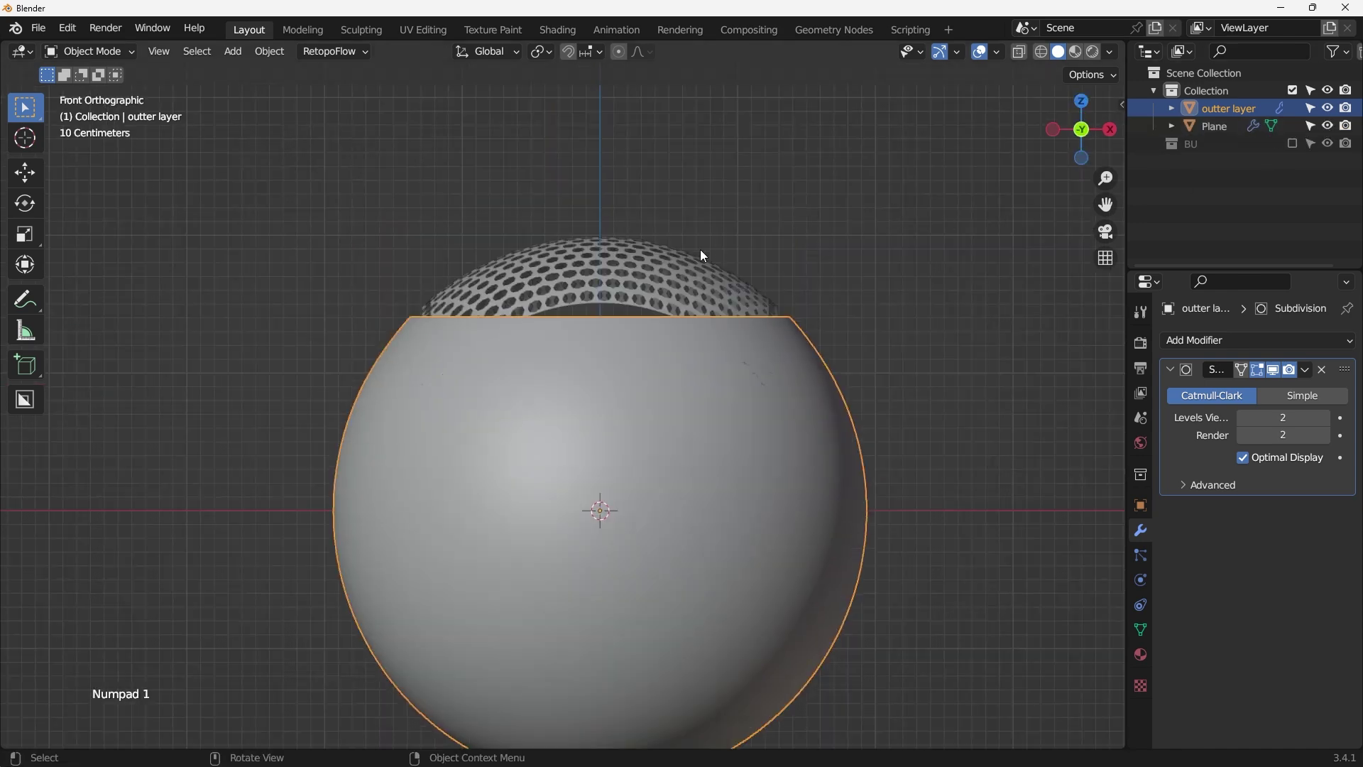
scroll(660, 274, "up", 2)
left_click(650, 274)
mouse_move(650, 274)
middle_mouse_down()
mouse_move(724, 357)
mouse_move(922, 249)
mouse_move(673, 288)
middle_mouse_up()
left_click(923, 249)
left_click(699, 242)
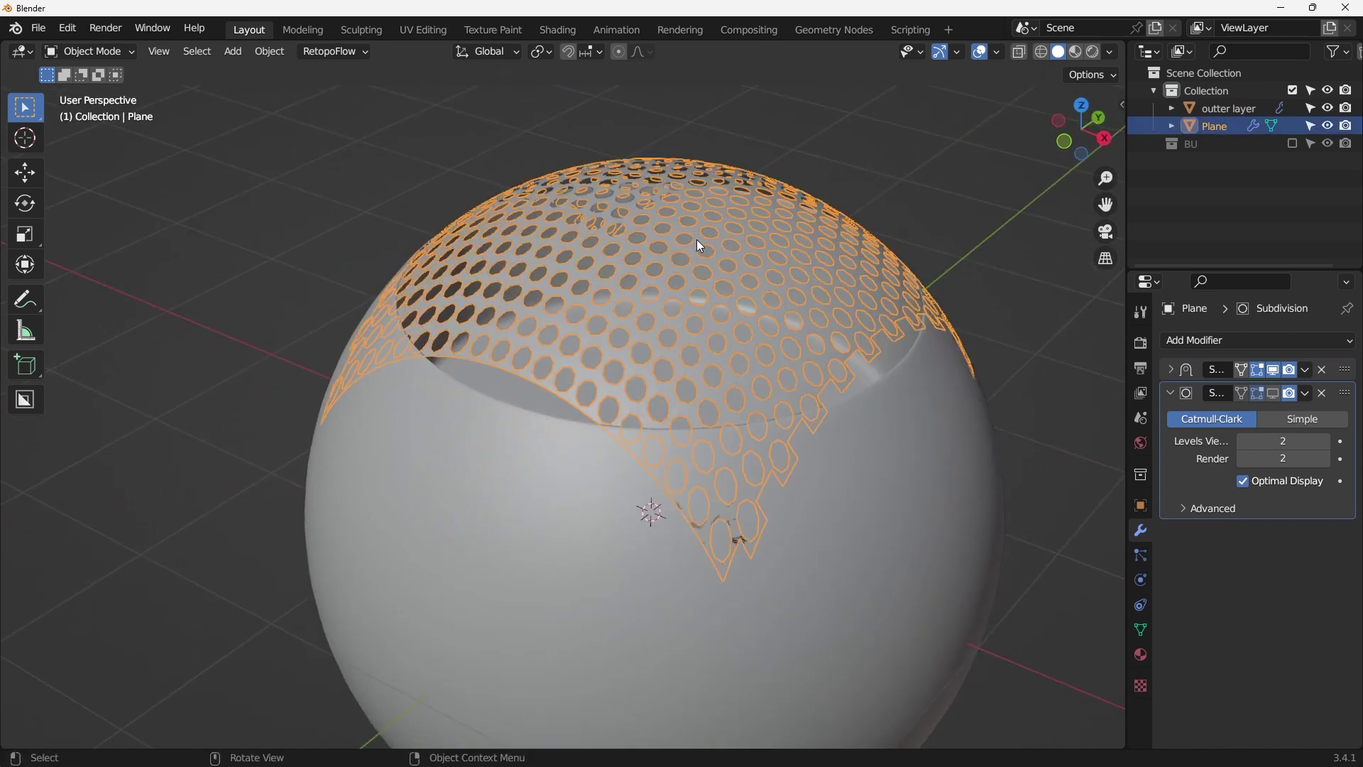
Expand Plane in the outliner, then select and unhide its child Sphere.
left_click(1172, 125)
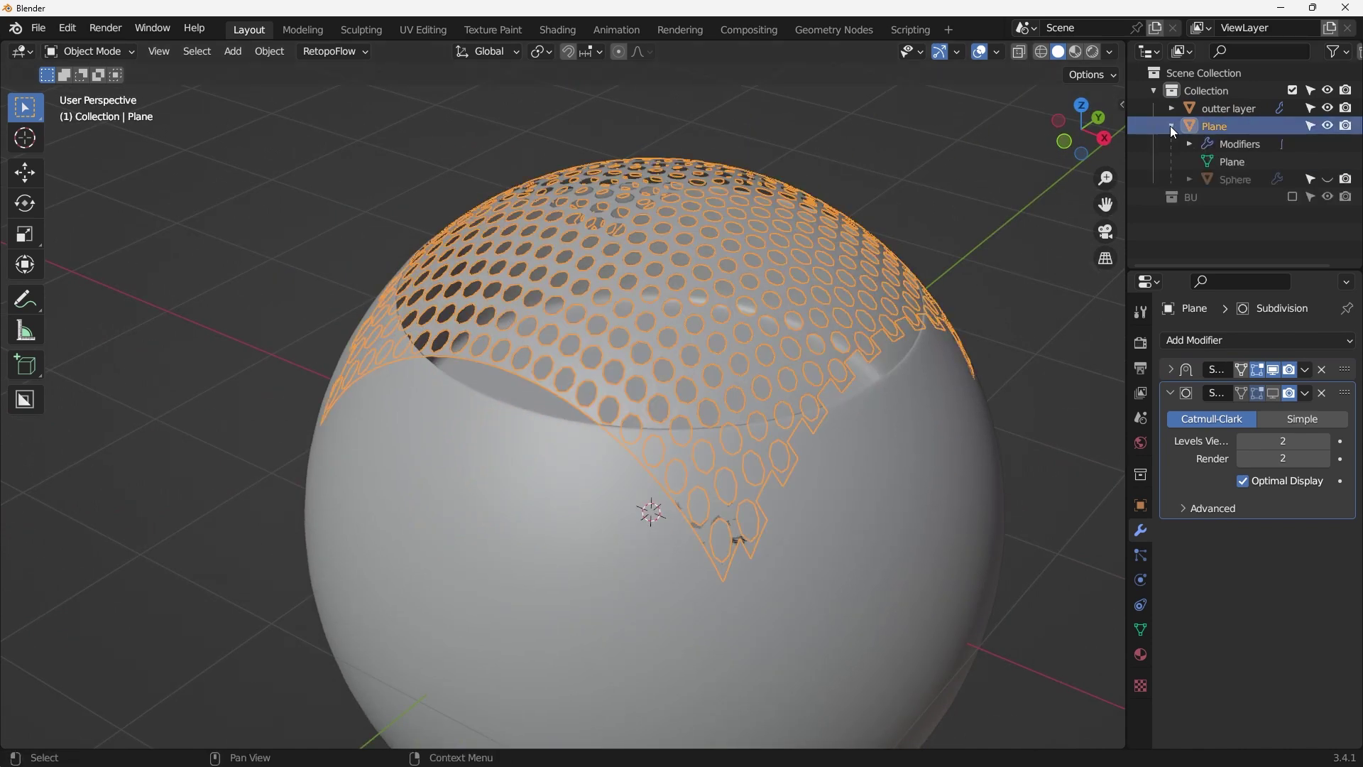
left_click(1237, 180)
left_click(1328, 180)
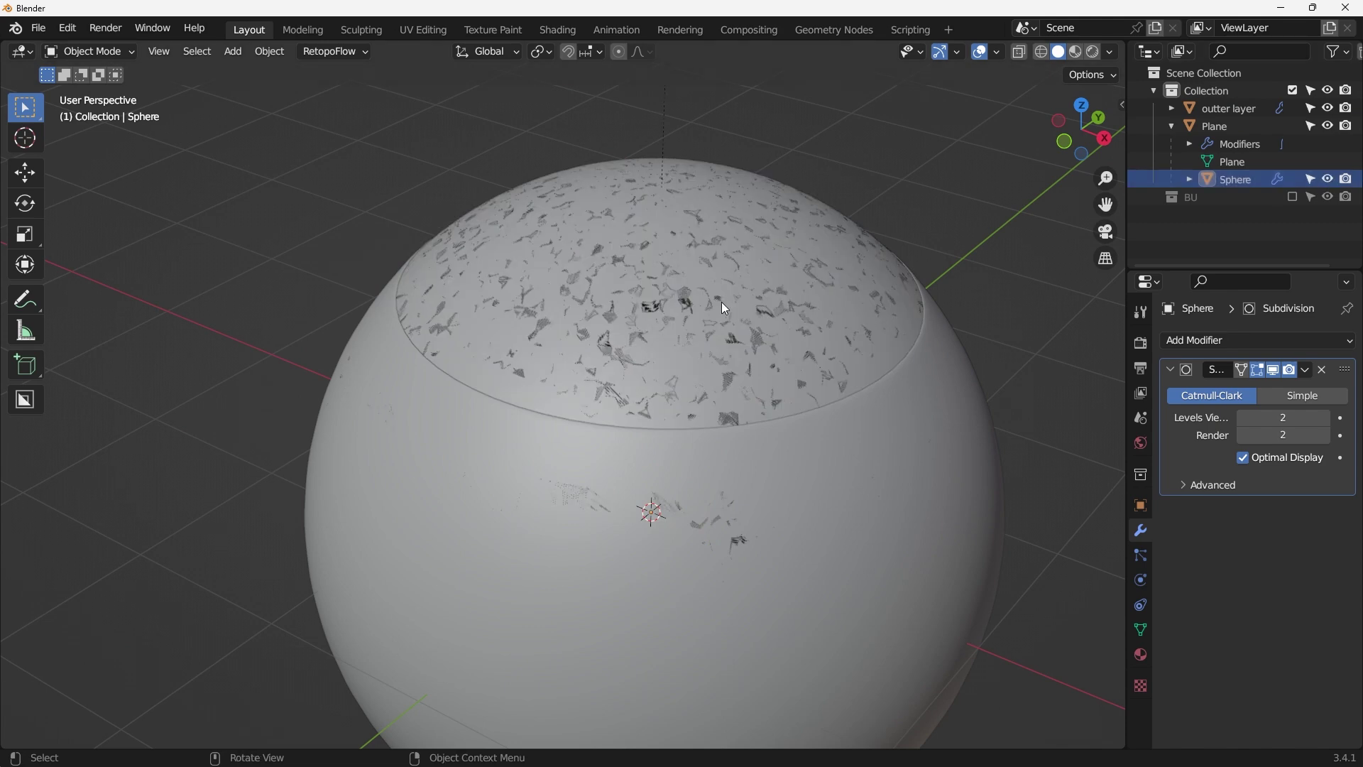
left_click(1215, 186)
middle_click_drag(1065, 206, 870, 389)
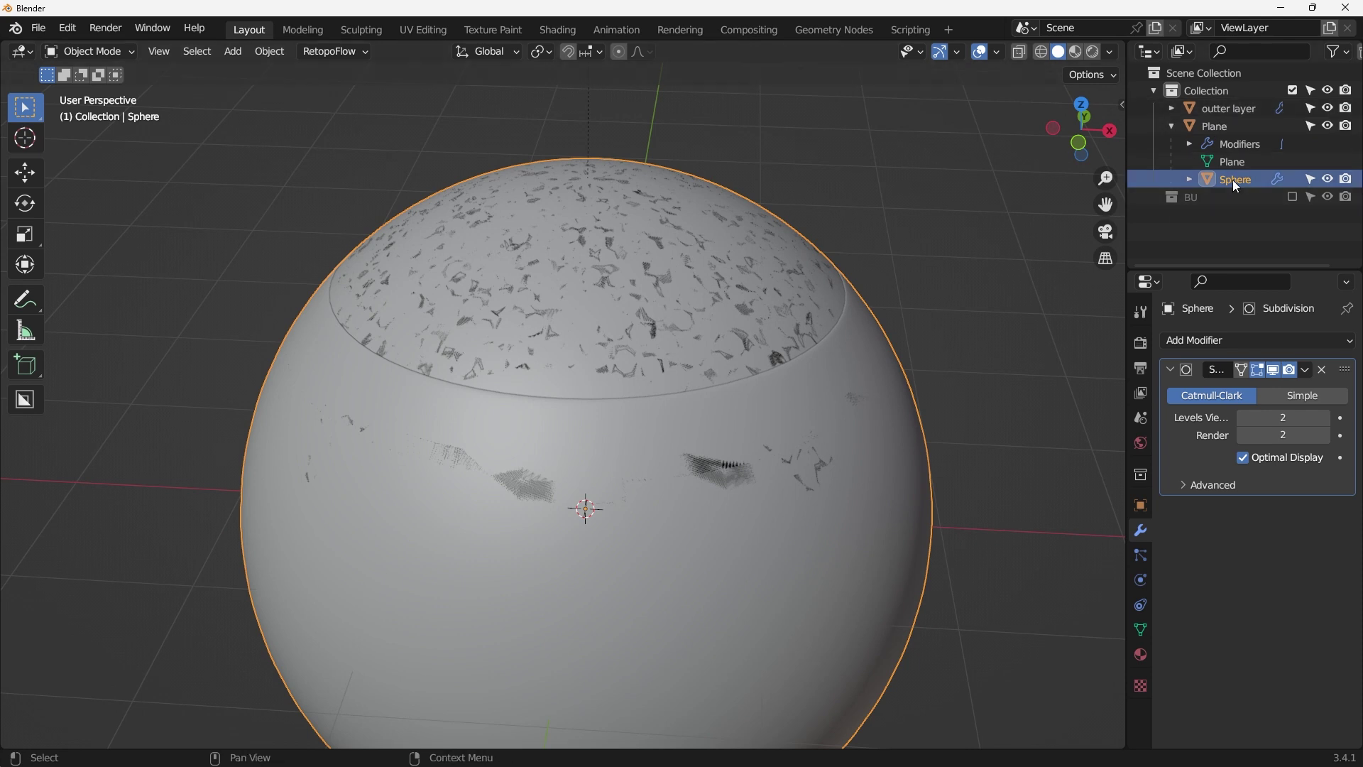
key("KP_1")
Shrink the Sphere to 0.977, hide it, and select the grille Plane.
middle_click_drag(883, 335, 831, 258, "shift")
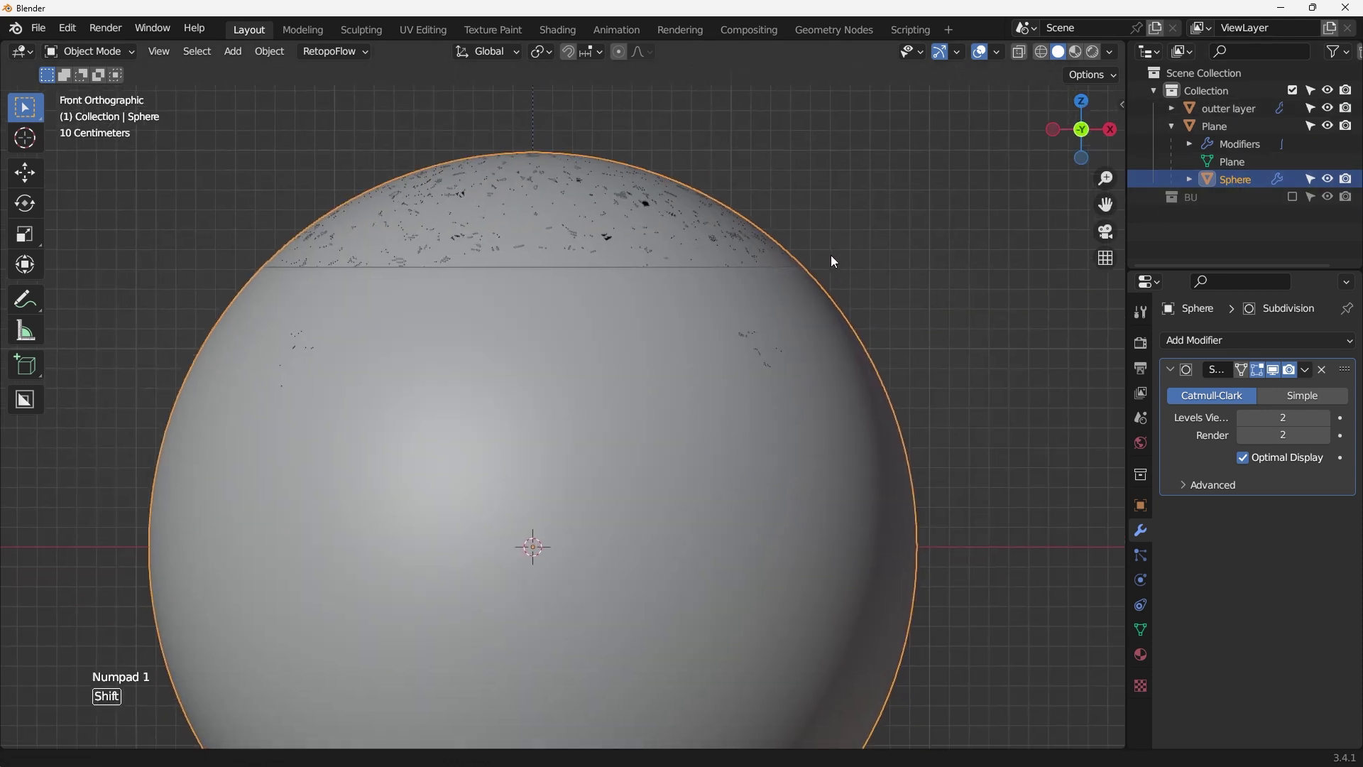
key("s")
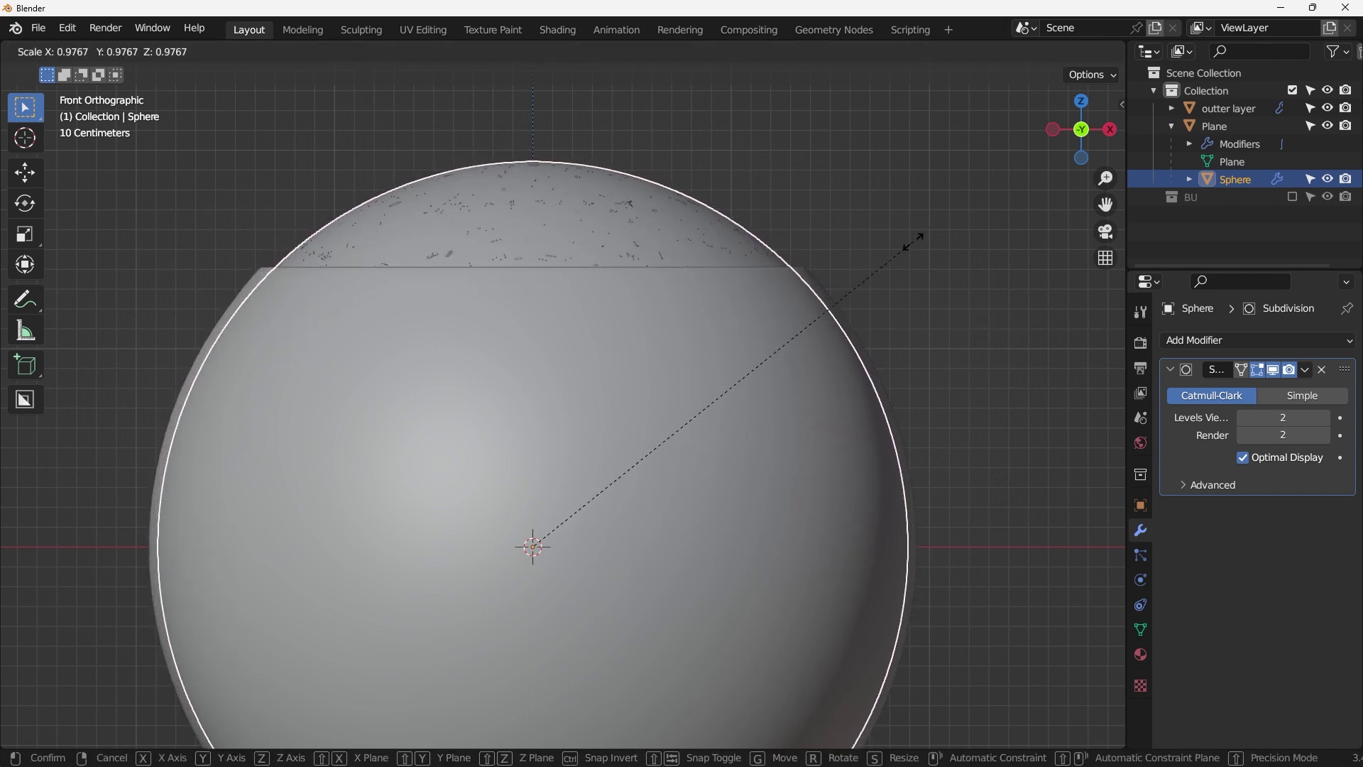
left_click(913, 241)
middle_click_drag(913, 241, 897, 303)
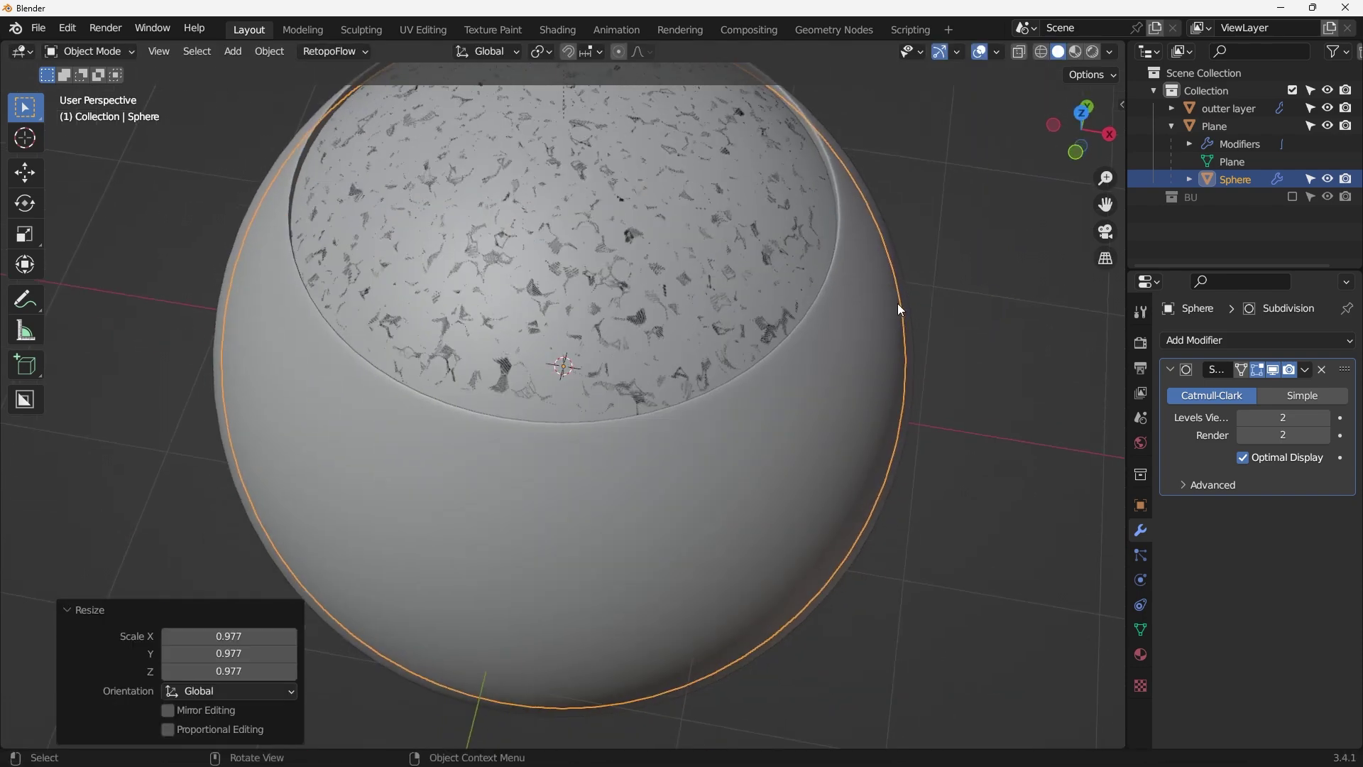
left_click(1328, 178)
middle_click_drag(1011, 223, 743, 368)
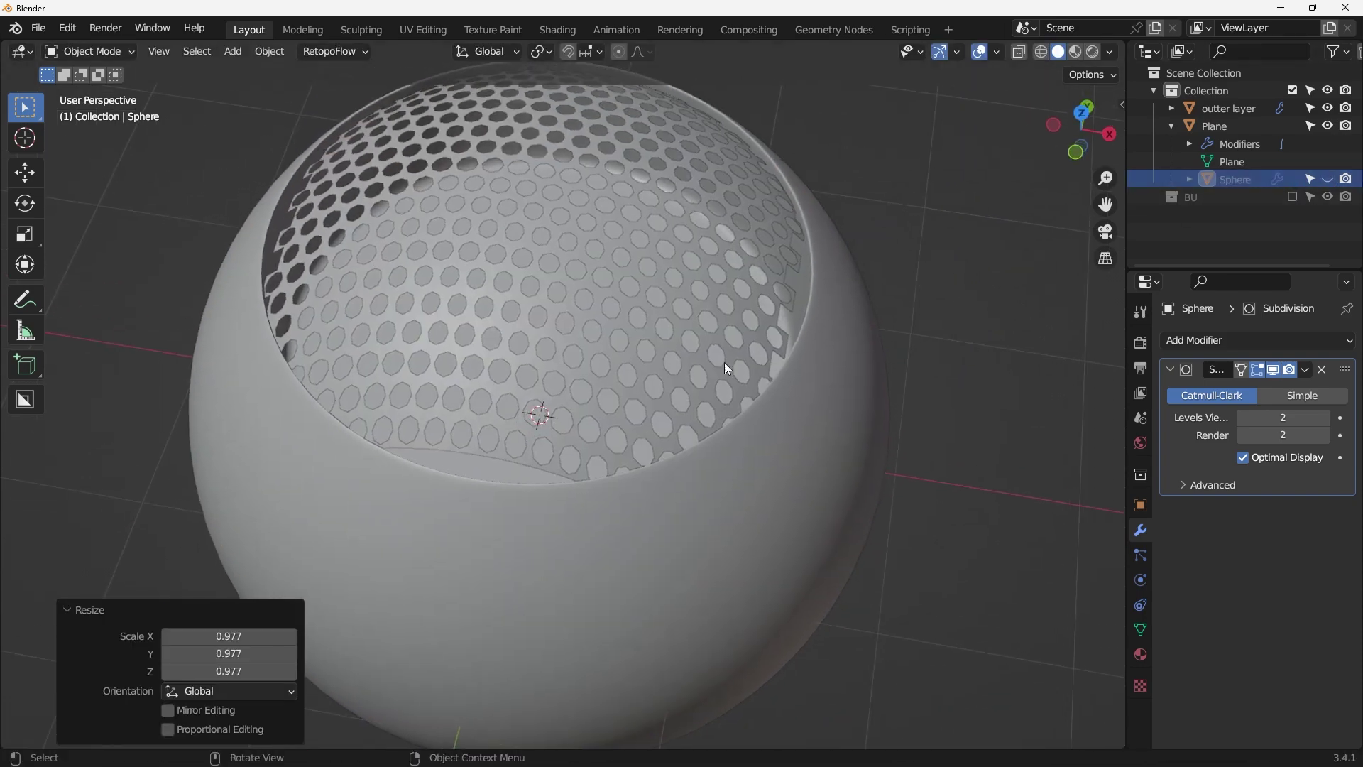
left_click(644, 312)
scroll(691, 360, "up", 3)
key("KP_1")
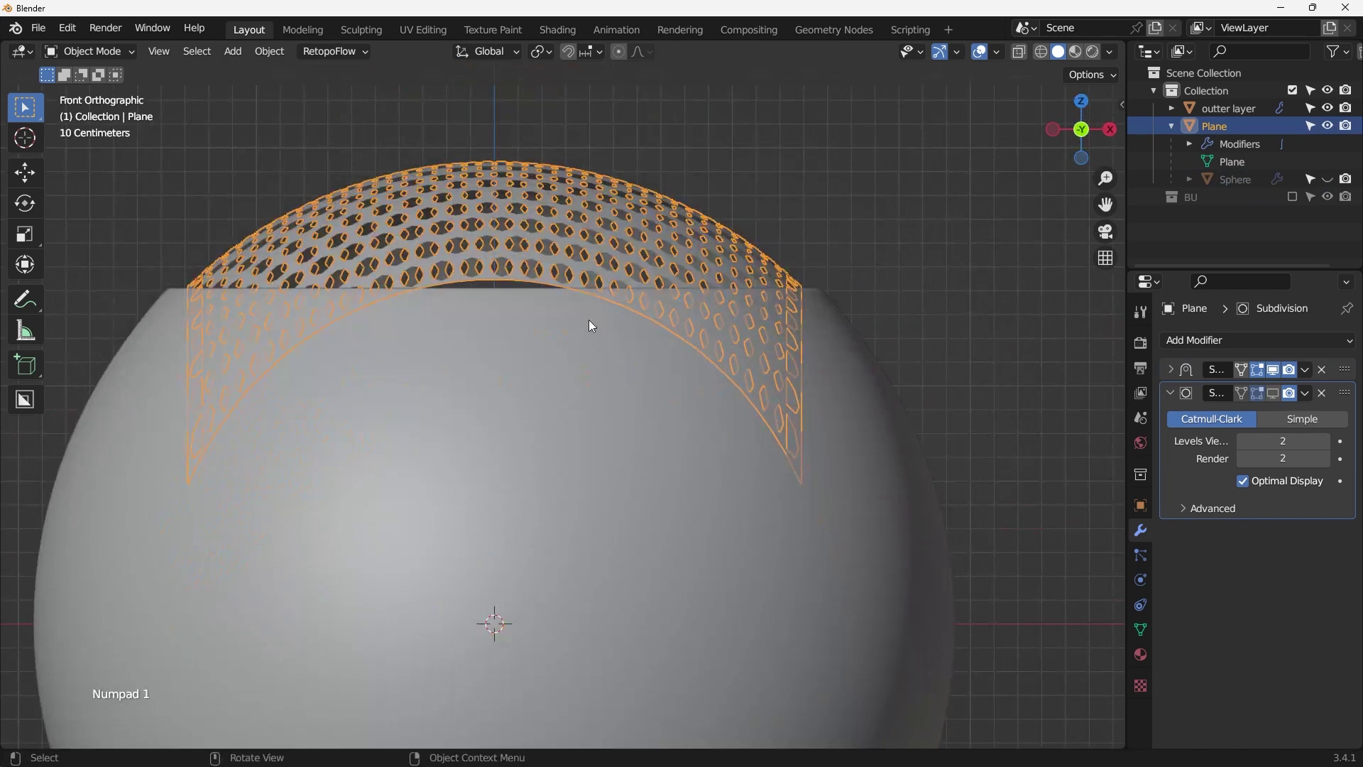
Unhide the Sphere, shrink it to 0.986, hide it again and reselect the grille.
left_click(1328, 179)
left_click(1236, 181)
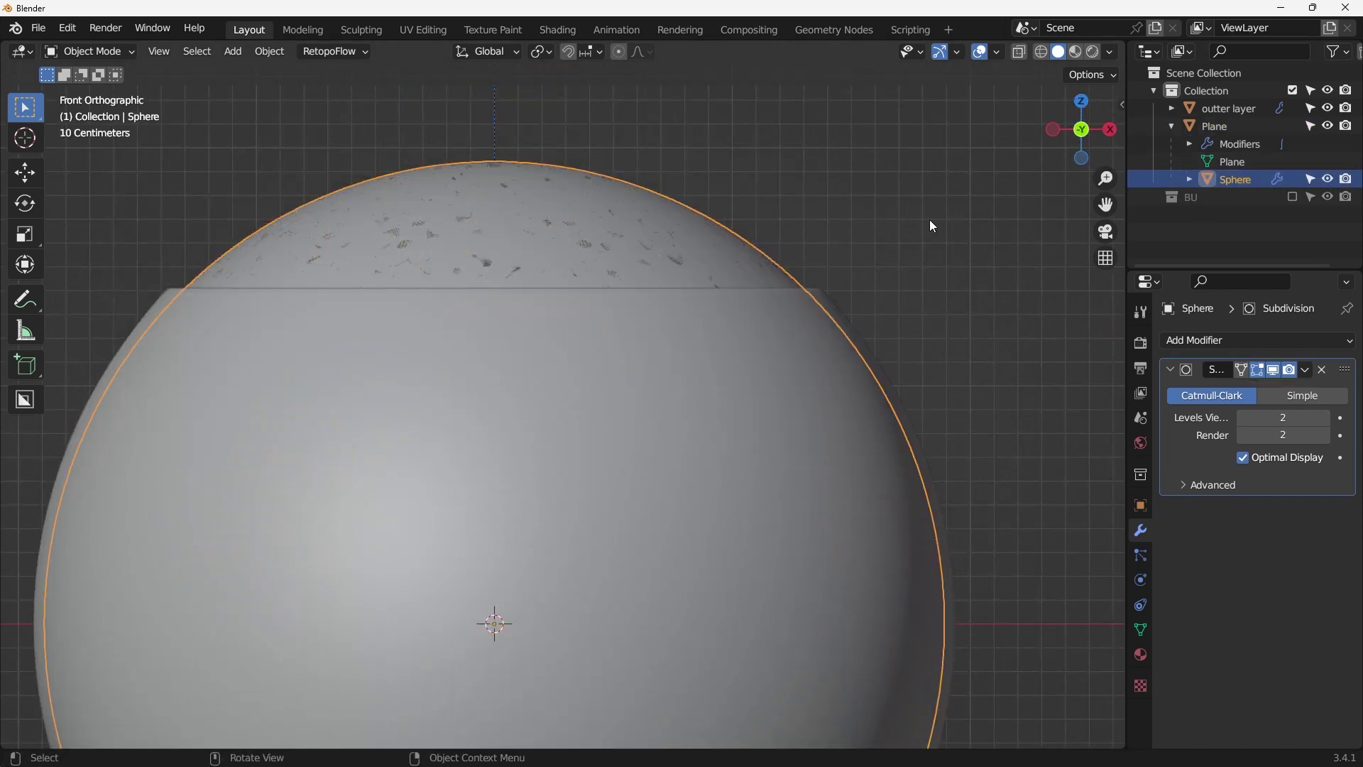
key("s")
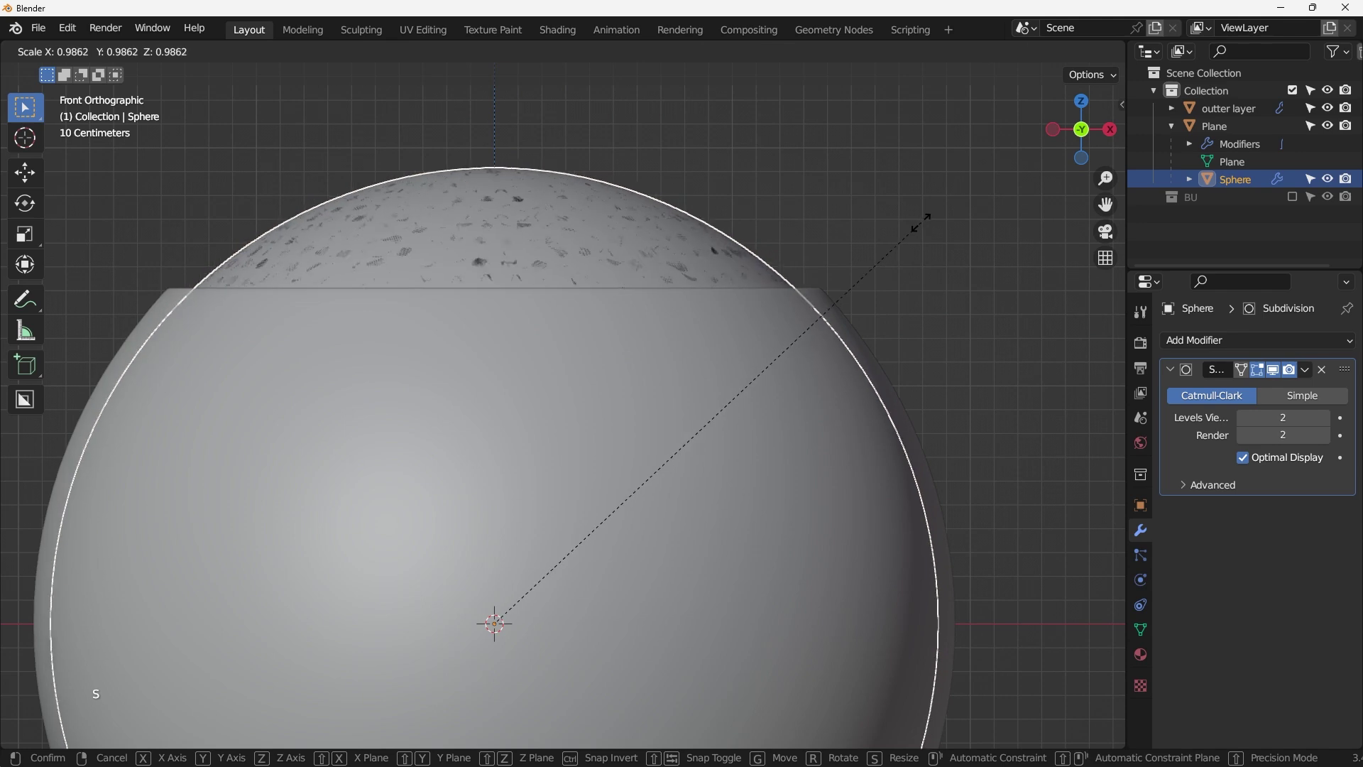
left_click(887, 245)
middle_click_drag(851, 275, 881, 279)
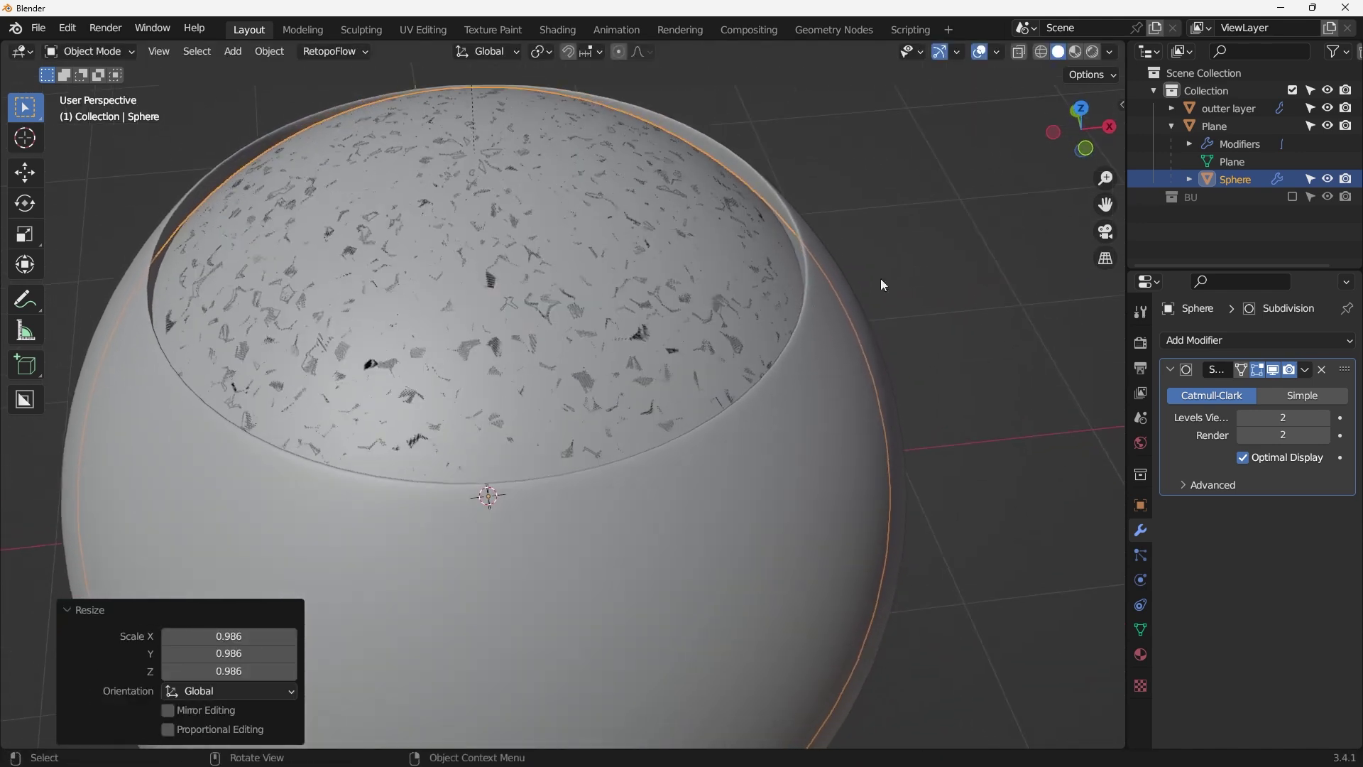
left_click(1332, 180)
left_click(582, 402)
Add a Solidify modifier to the grille and move it above Subdivision.
middle_click_drag(582, 402, 598, 336)
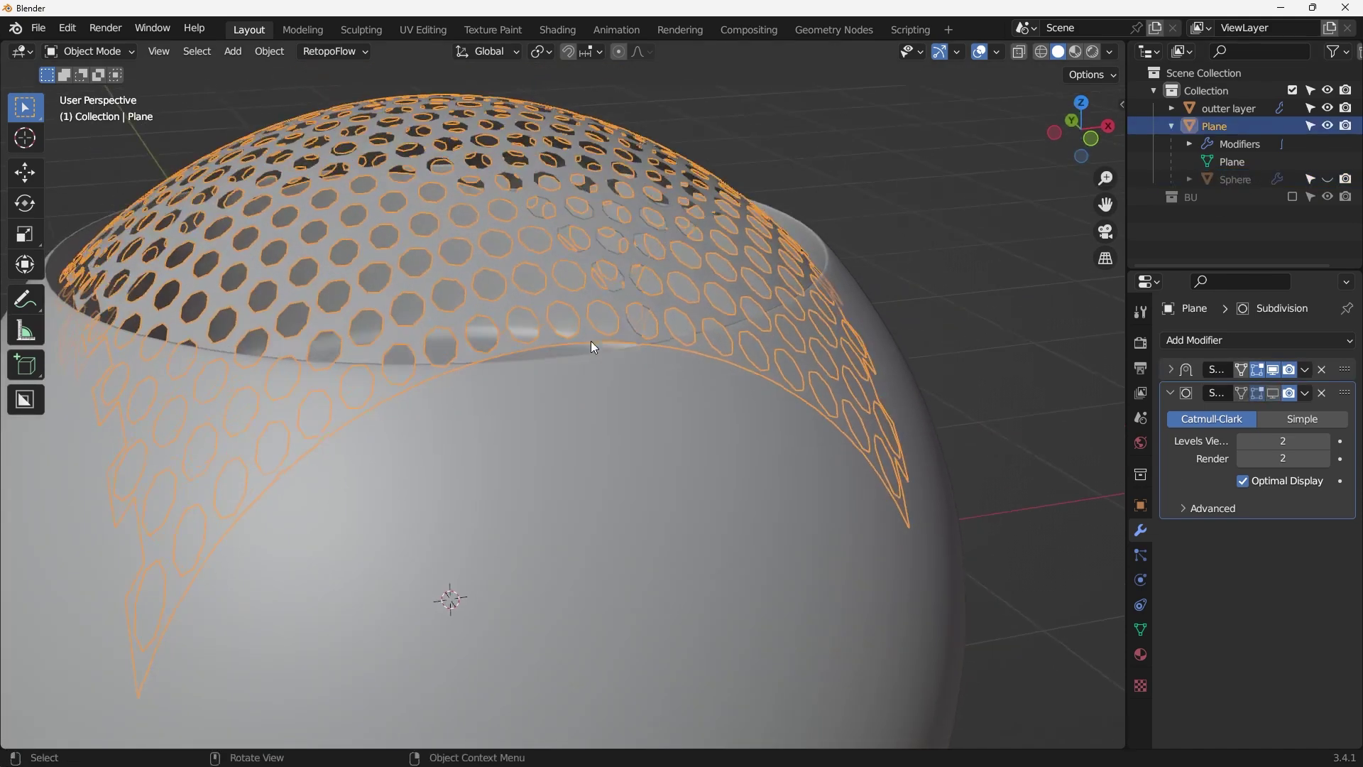
scroll(598, 335, "down", 3)
scroll(596, 346, "up", 6)
middle_click_drag(465, 282, 602, 200)
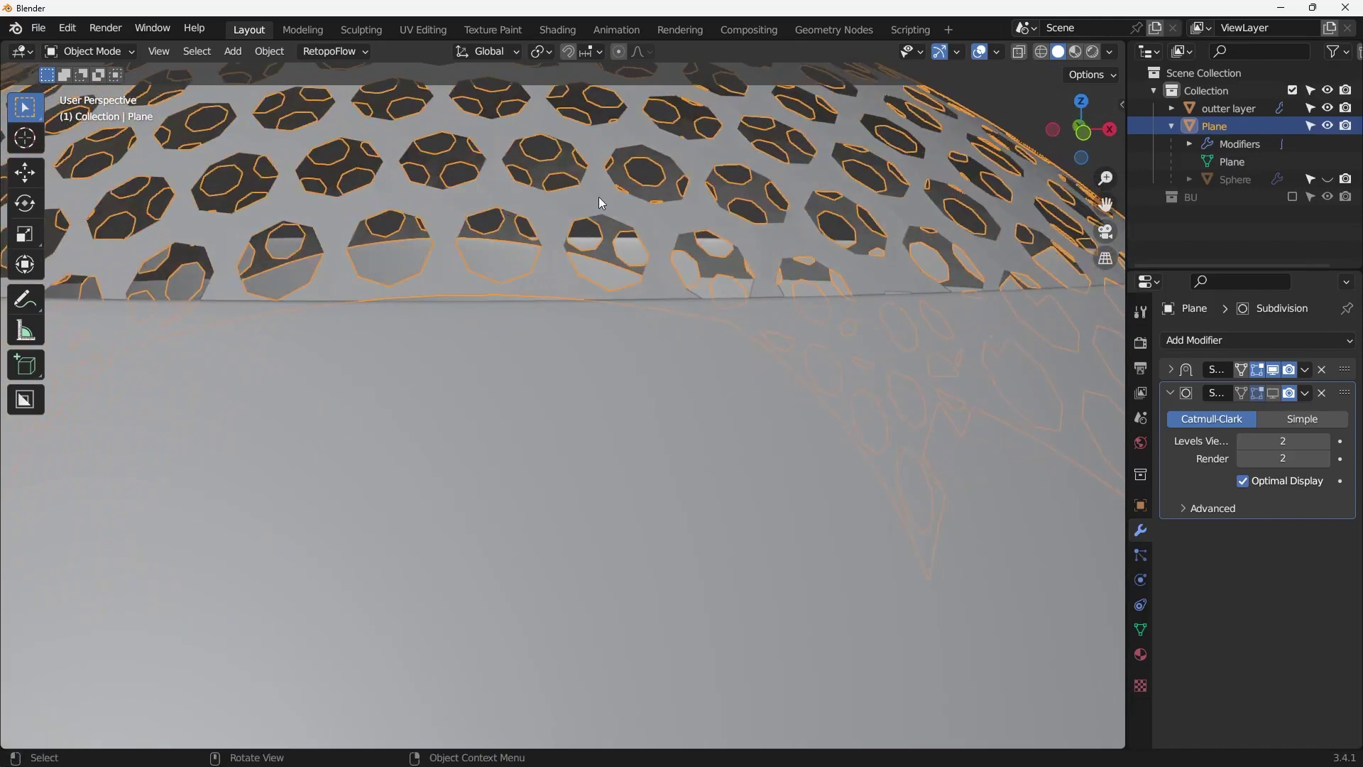
scroll(642, 179, "down", 4)
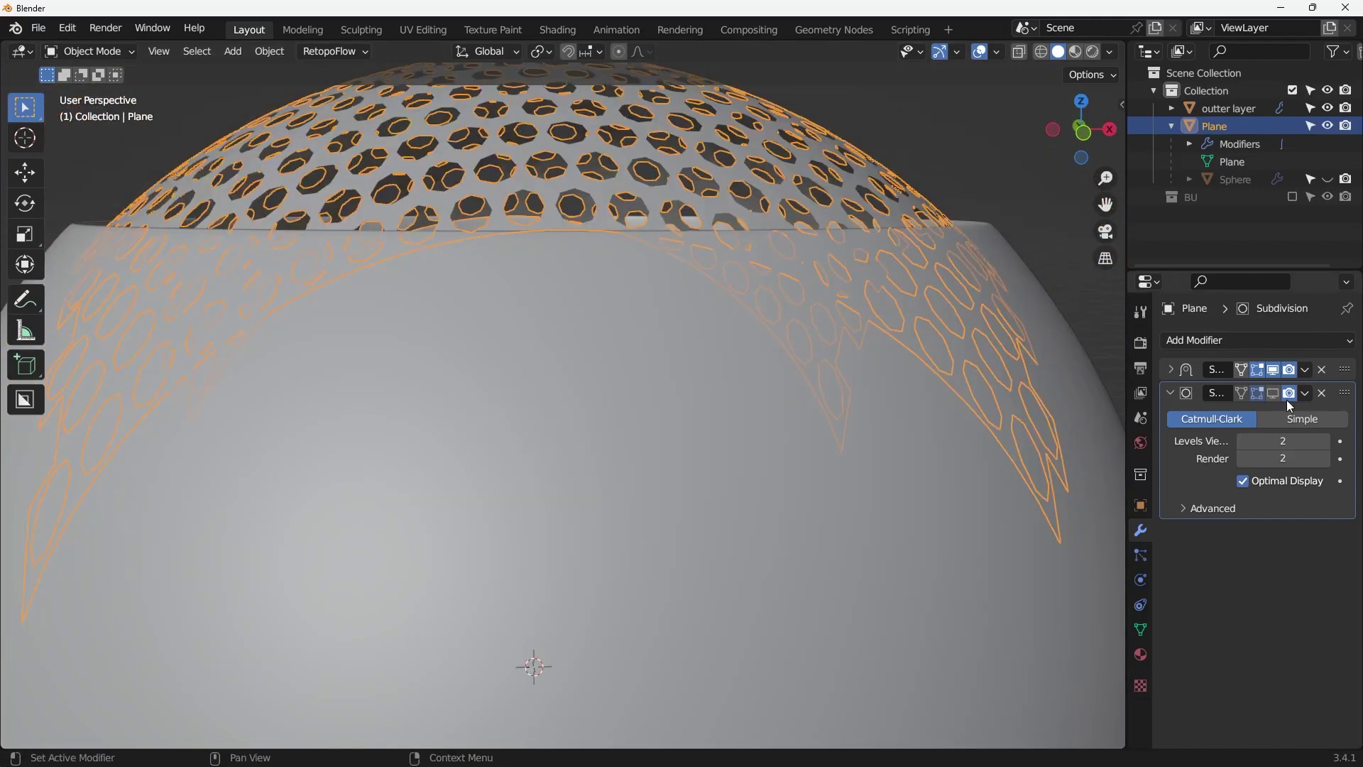
left_click(1328, 356)
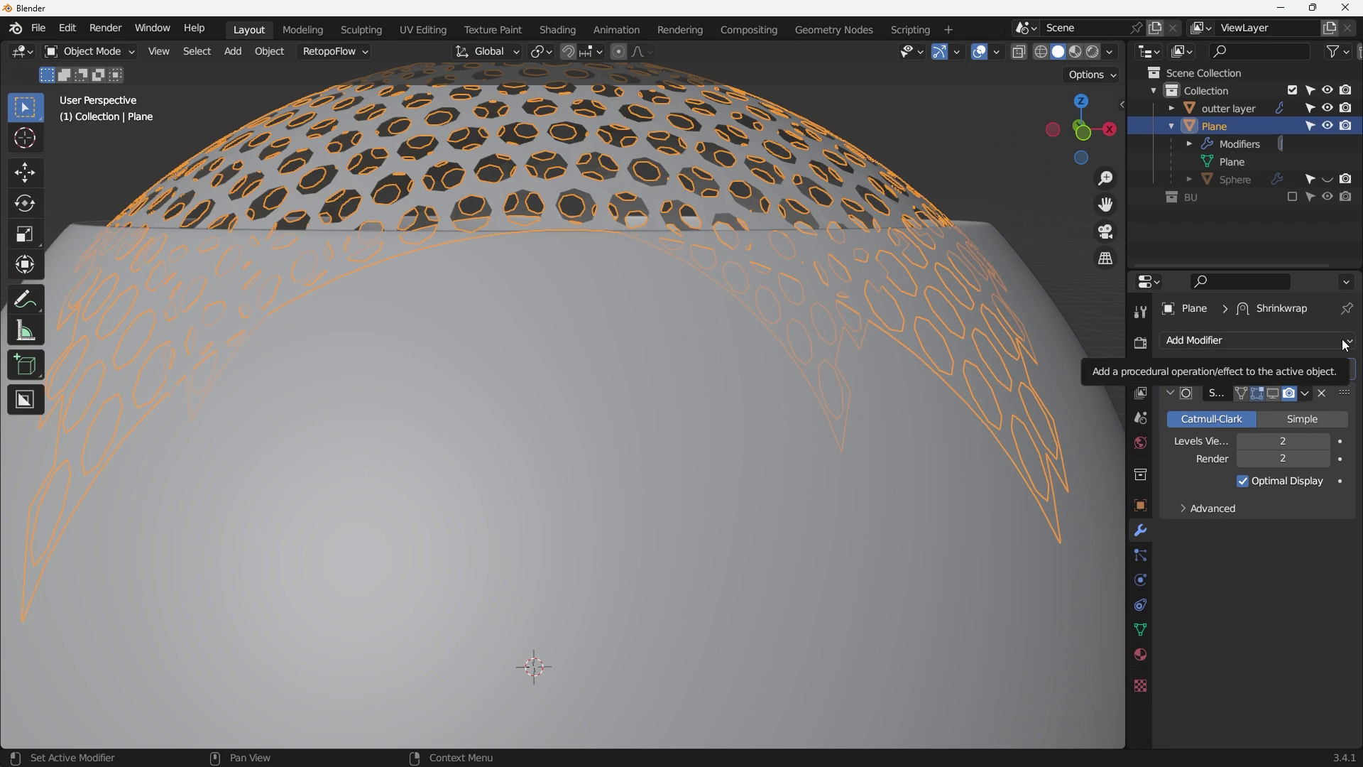
left_click(1346, 344)
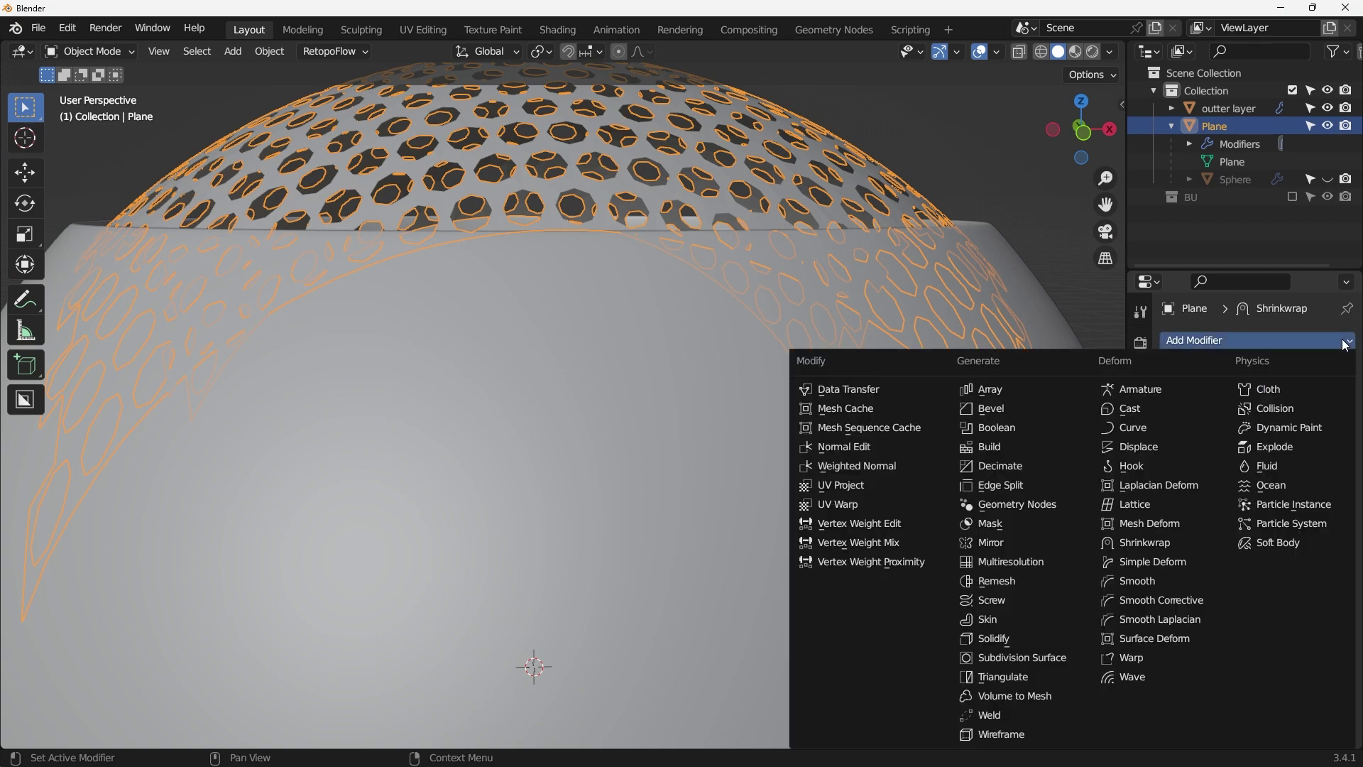
left_click(1015, 639)
left_click_drag(1344, 534, 1329, 389)
scroll(790, 331, "up", 10)
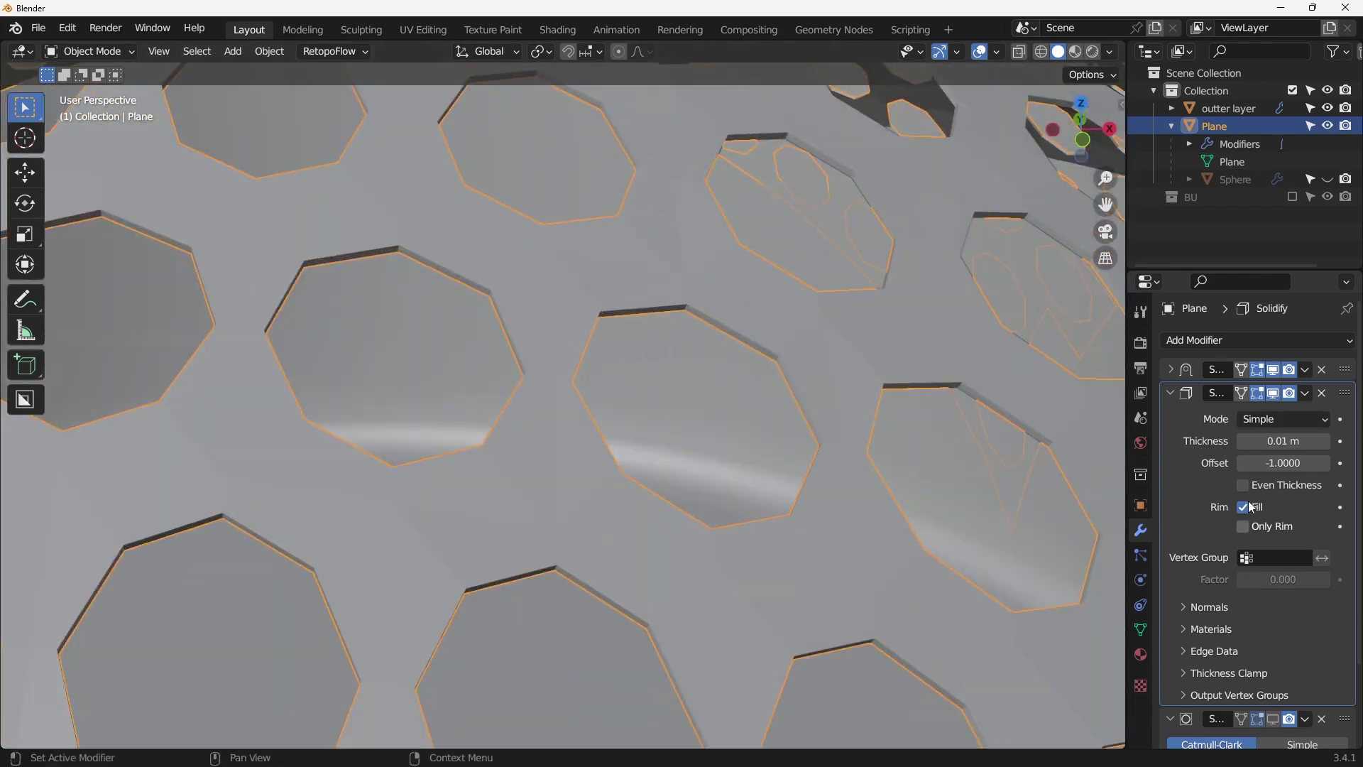
Set the Solidify thickness to 0.15 m and collapse its panel.
left_click_drag(1280, 441, 1352, 441)
scroll(727, 424, "down", 8)
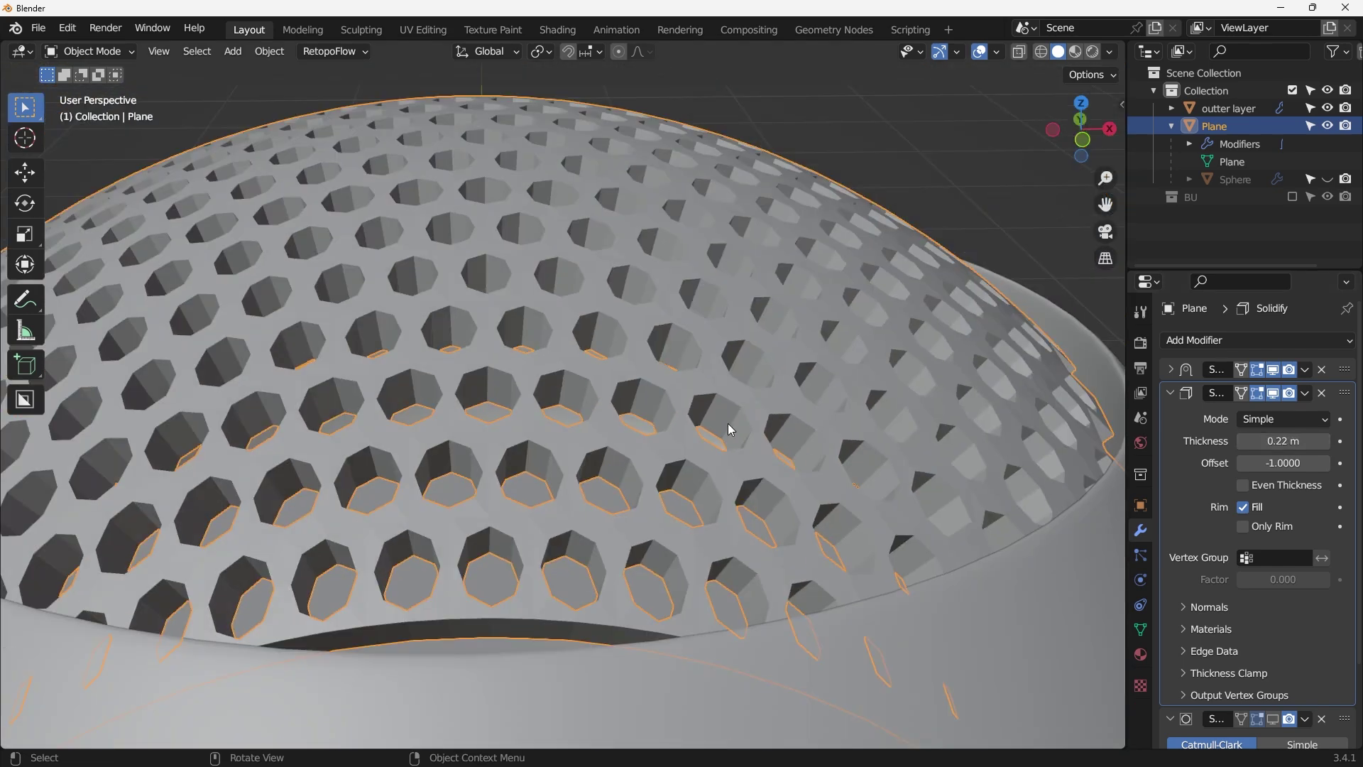
middle_click_drag(770, 433, 735, 474)
scroll(735, 475, "up", 6)
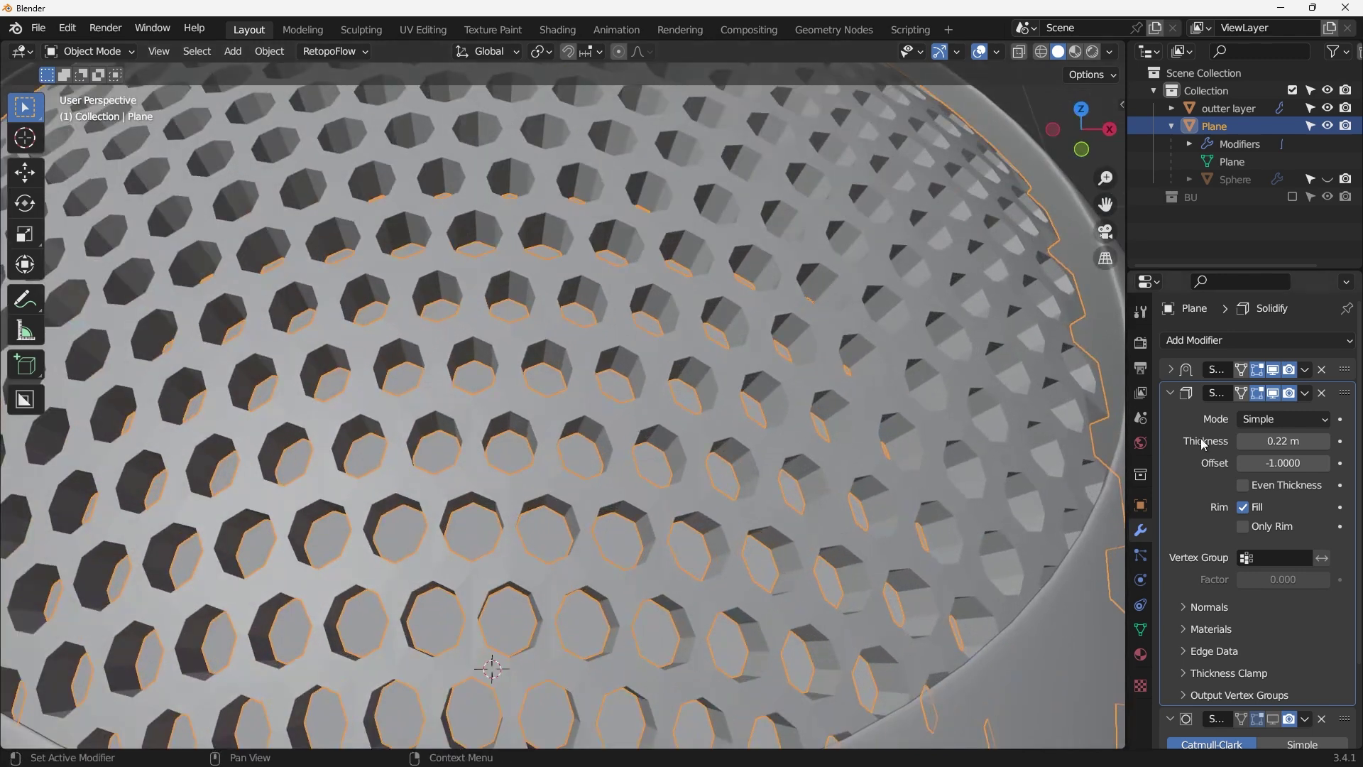
double_click(1284, 441)
type("0.15")
key("Return")
left_click(1170, 395)
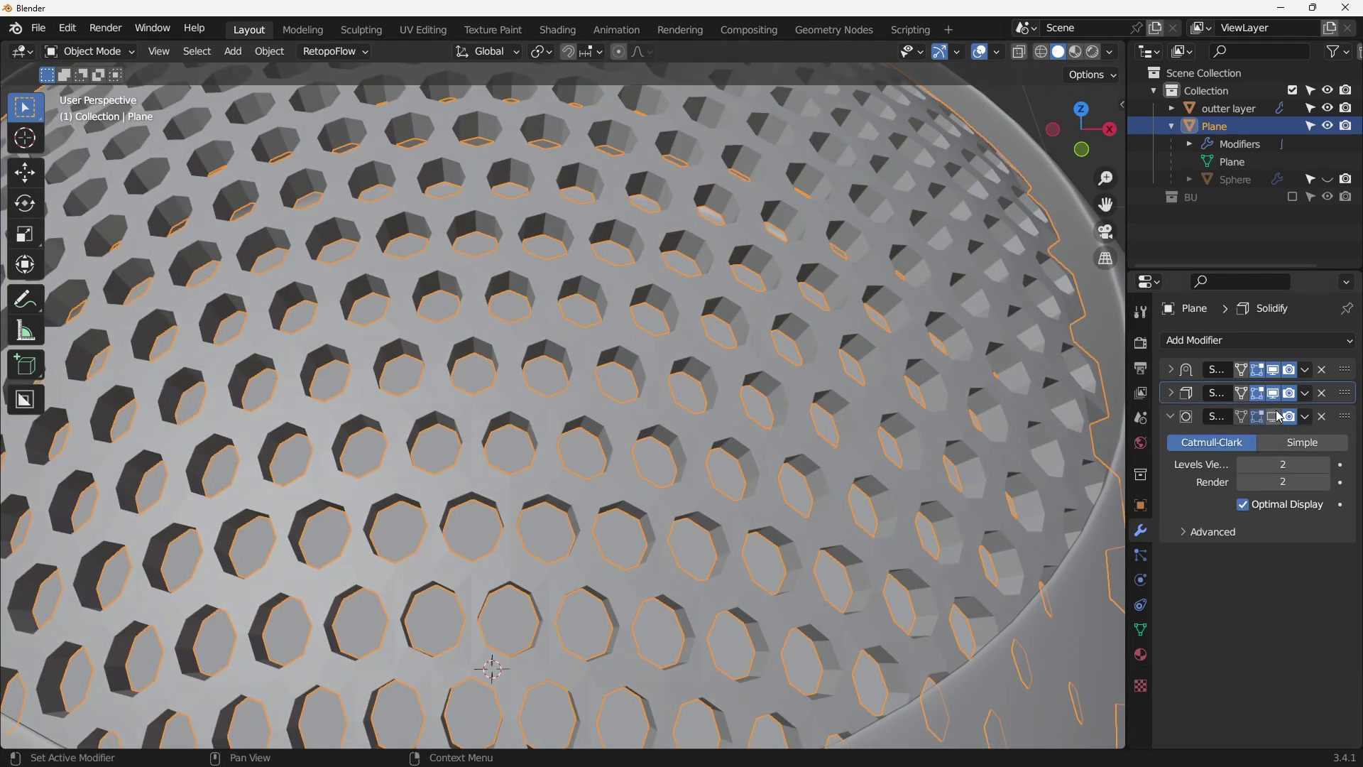
Apply Shade Smooth to the perforated grille Plane.
middle_click_drag(957, 434, 824, 362)
right_click(833, 346)
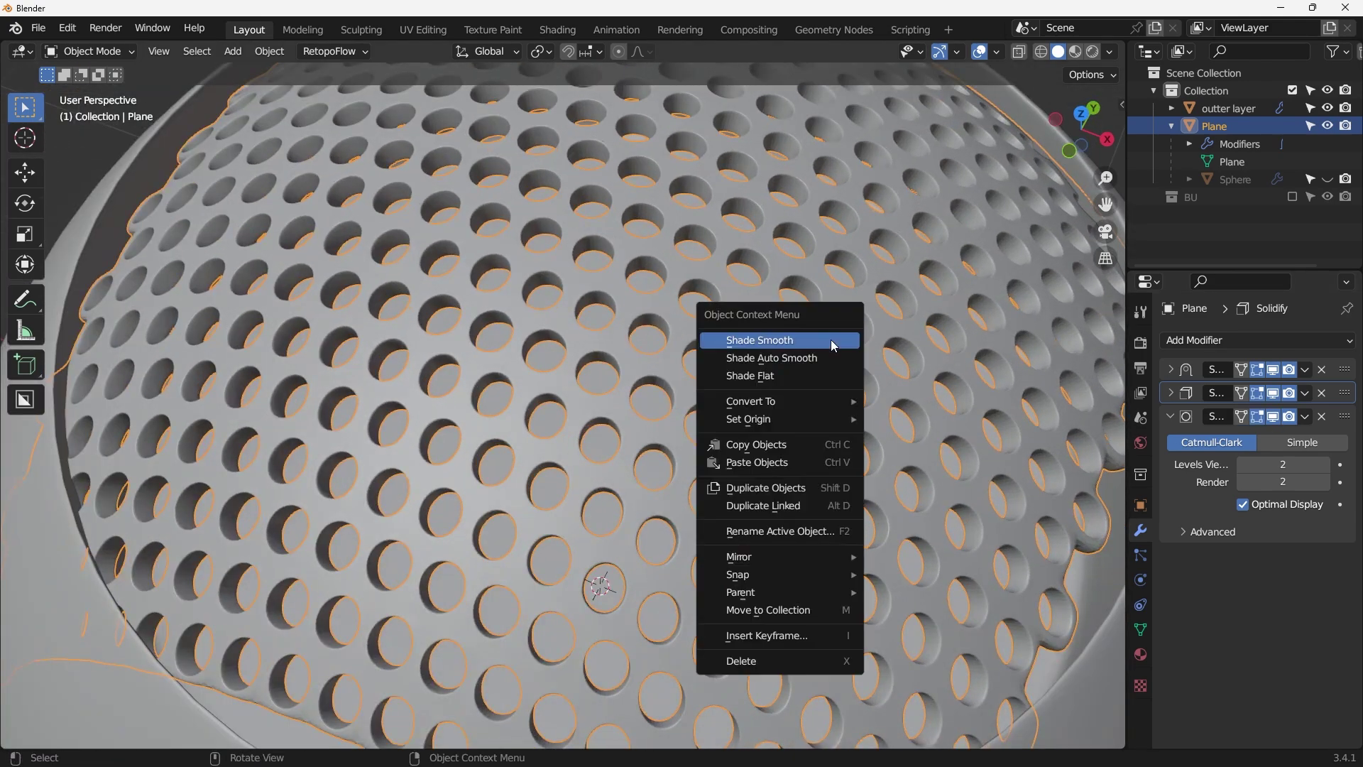
left_click(830, 340)
scroll(830, 385, "down", 8)
scroll(811, 385, "up", 10)
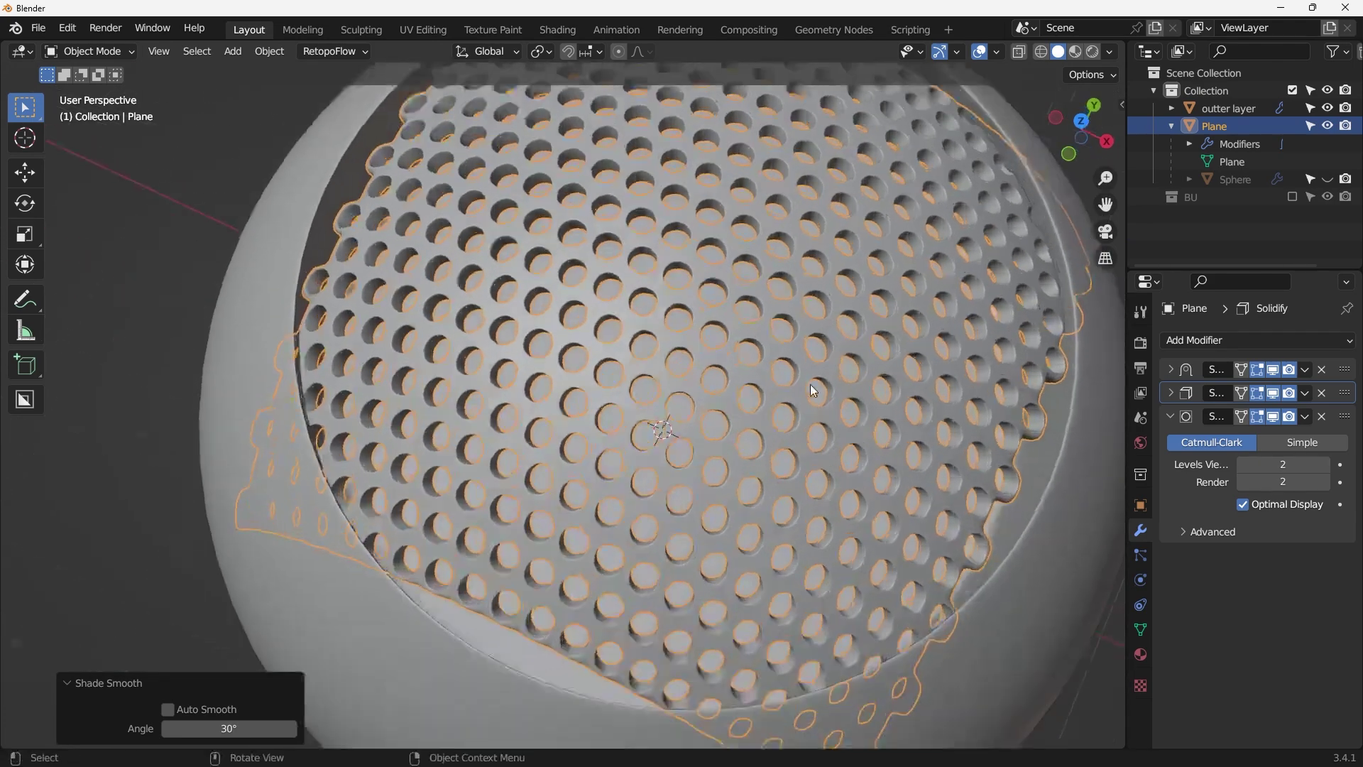
scroll(797, 389, "down", 8)
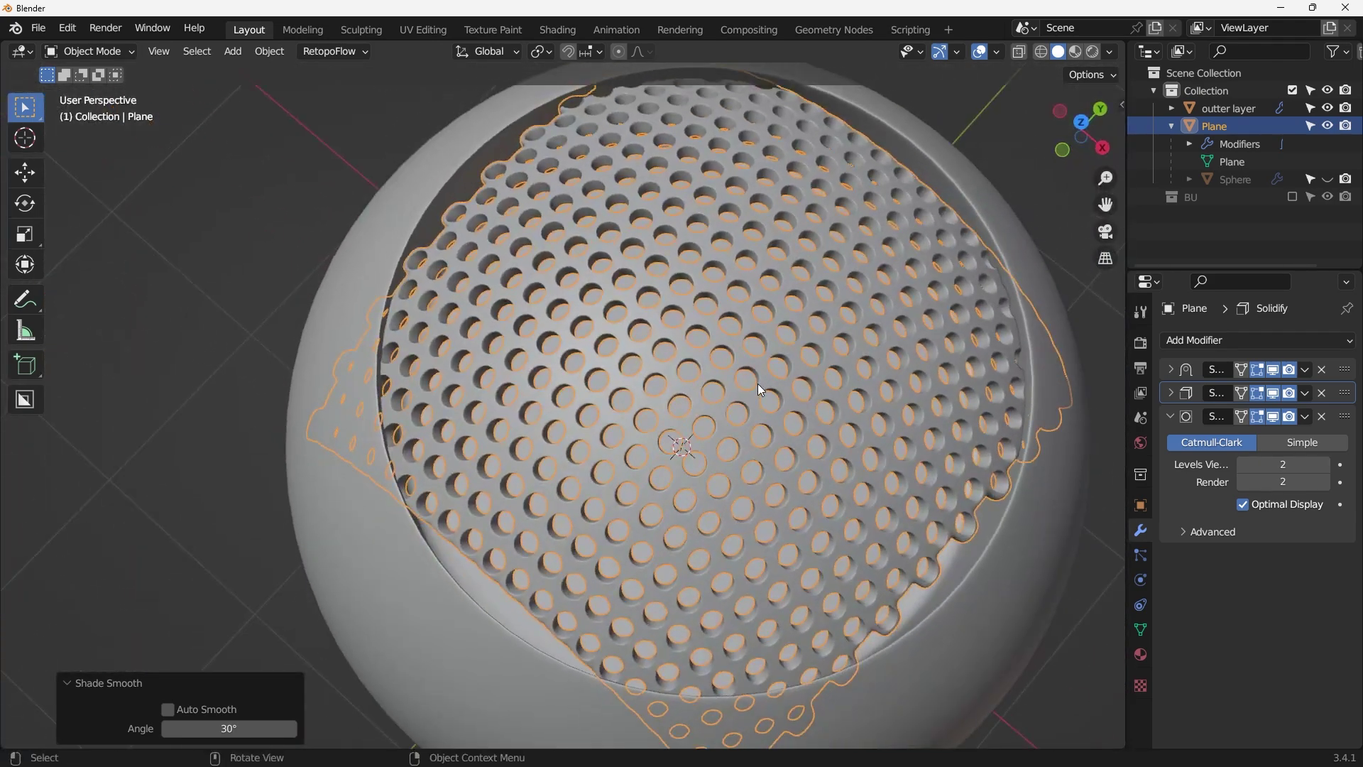
key("KP_7")
scroll(756, 382, "down", 4)
Inspect the smoothed grille holes in perspective from several angles, ending with the outer shell selected.
left_click(1026, 345)
left_click(784, 342)
scroll(784, 342, "up", 2)
key("KP_5")
middle_click_drag(804, 339, 776, 304)
scroll(776, 304, "up", 3)
middle_click_drag(792, 453, 832, 485)
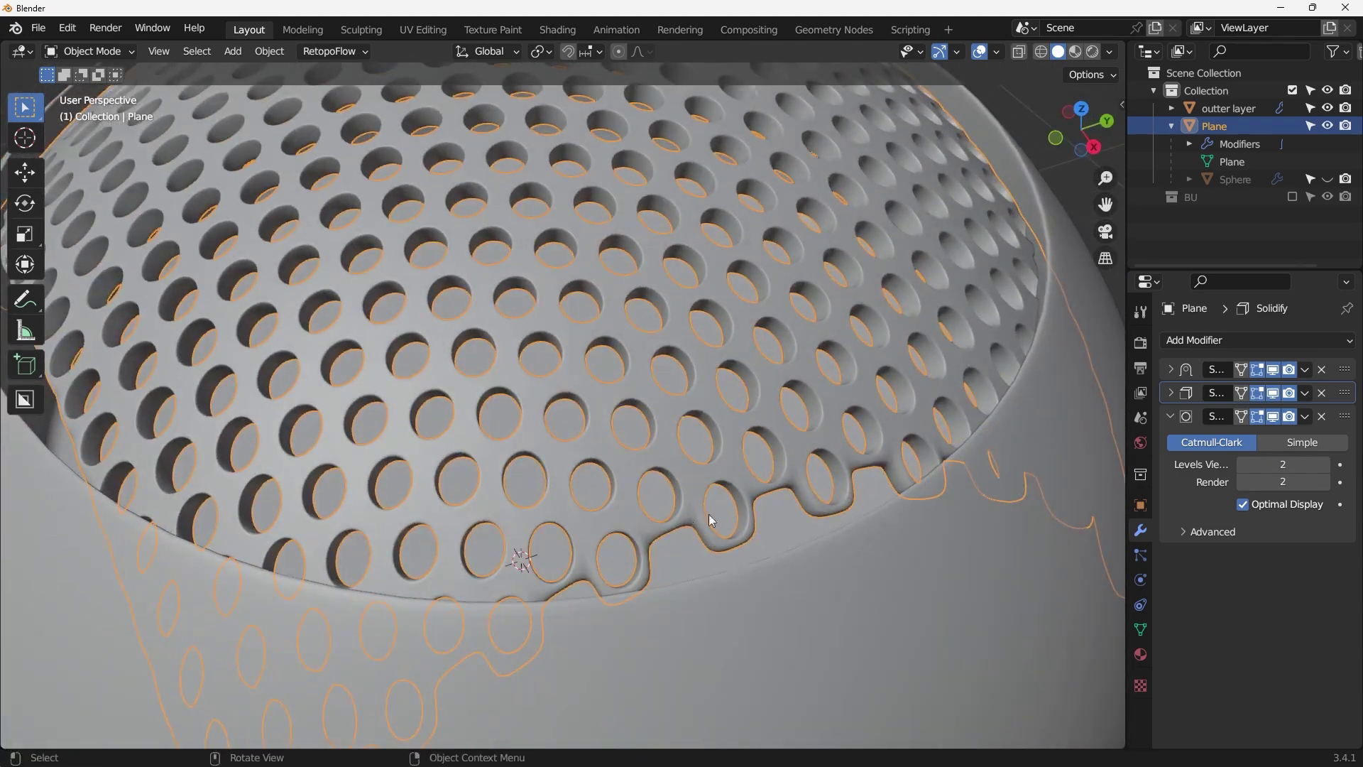
scroll(798, 527, "down", 5)
scroll(774, 517, "up", 3)
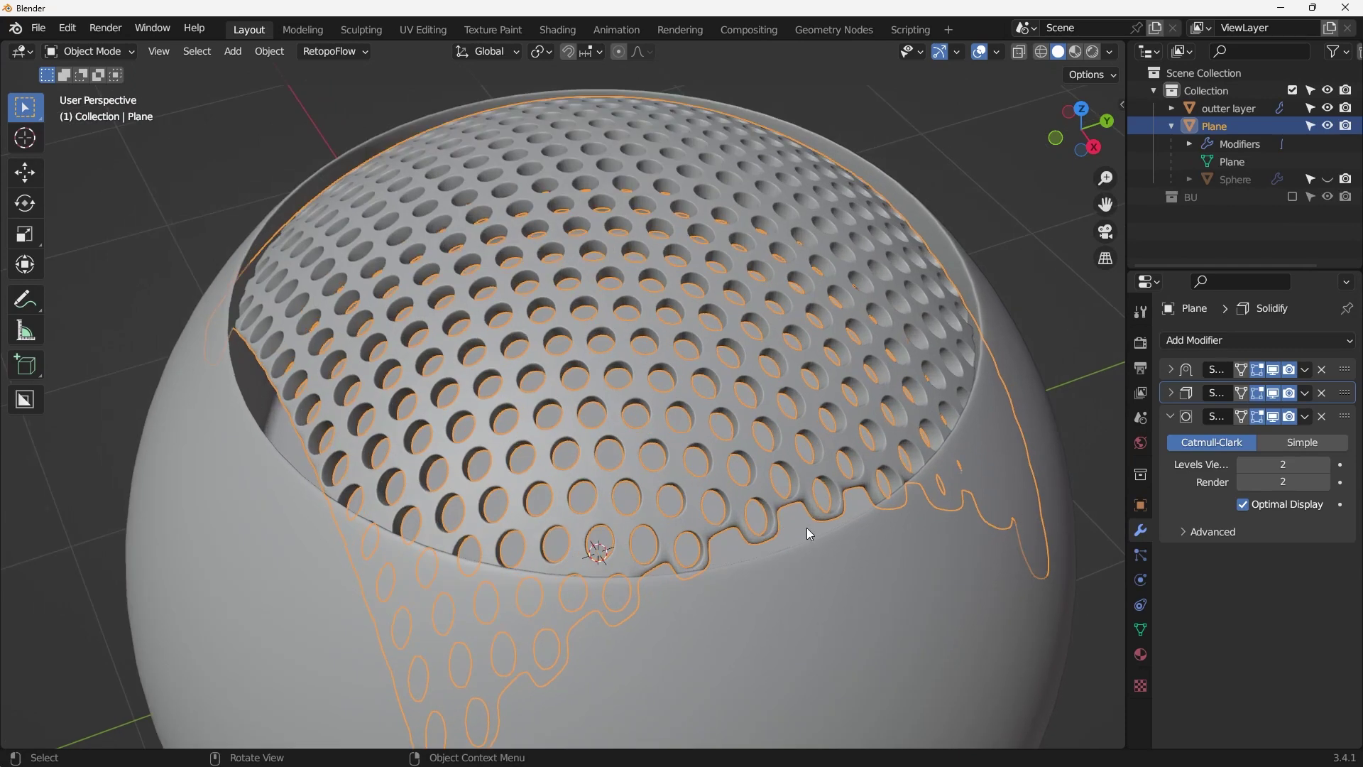
middle_click_drag(803, 531, 811, 461)
scroll(774, 558, "down", 4)
left_click(718, 479)
left_click(679, 404)
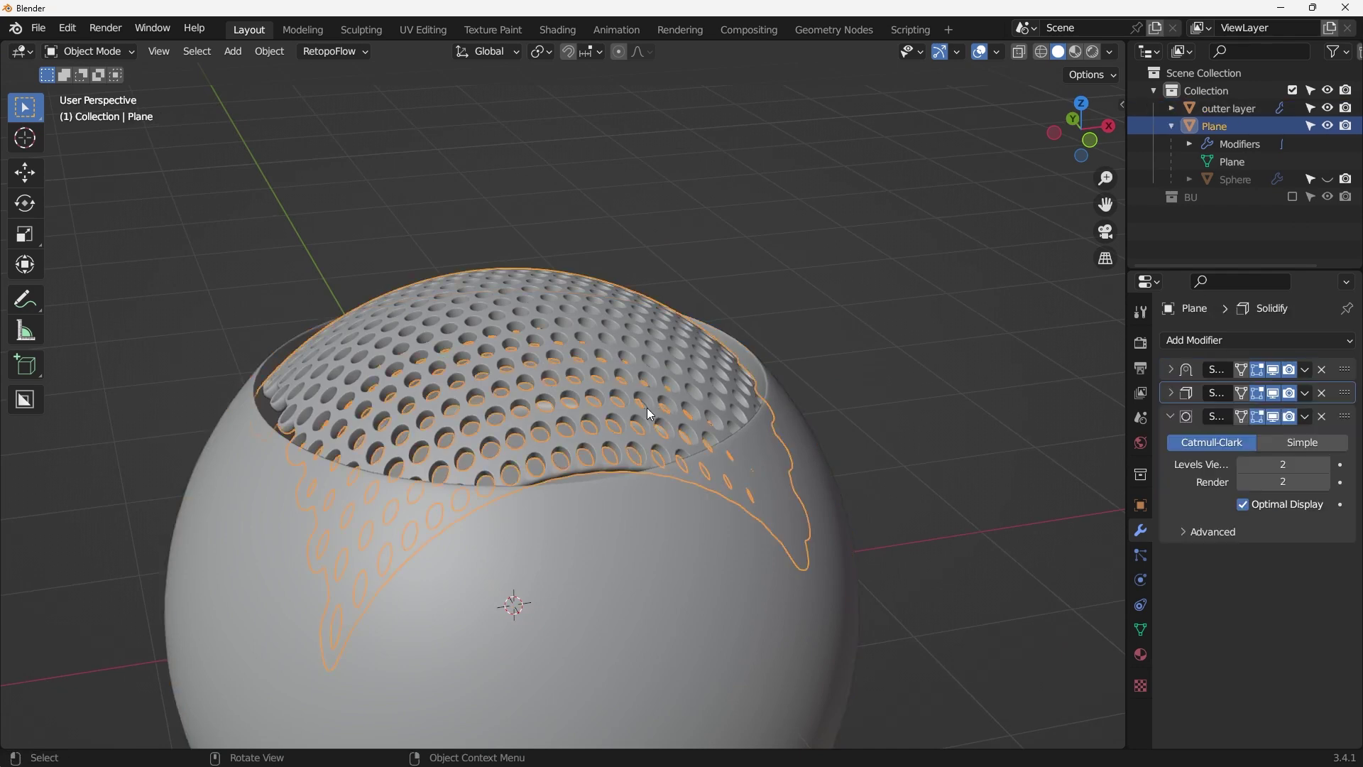
scroll(764, 419, "up", 1)
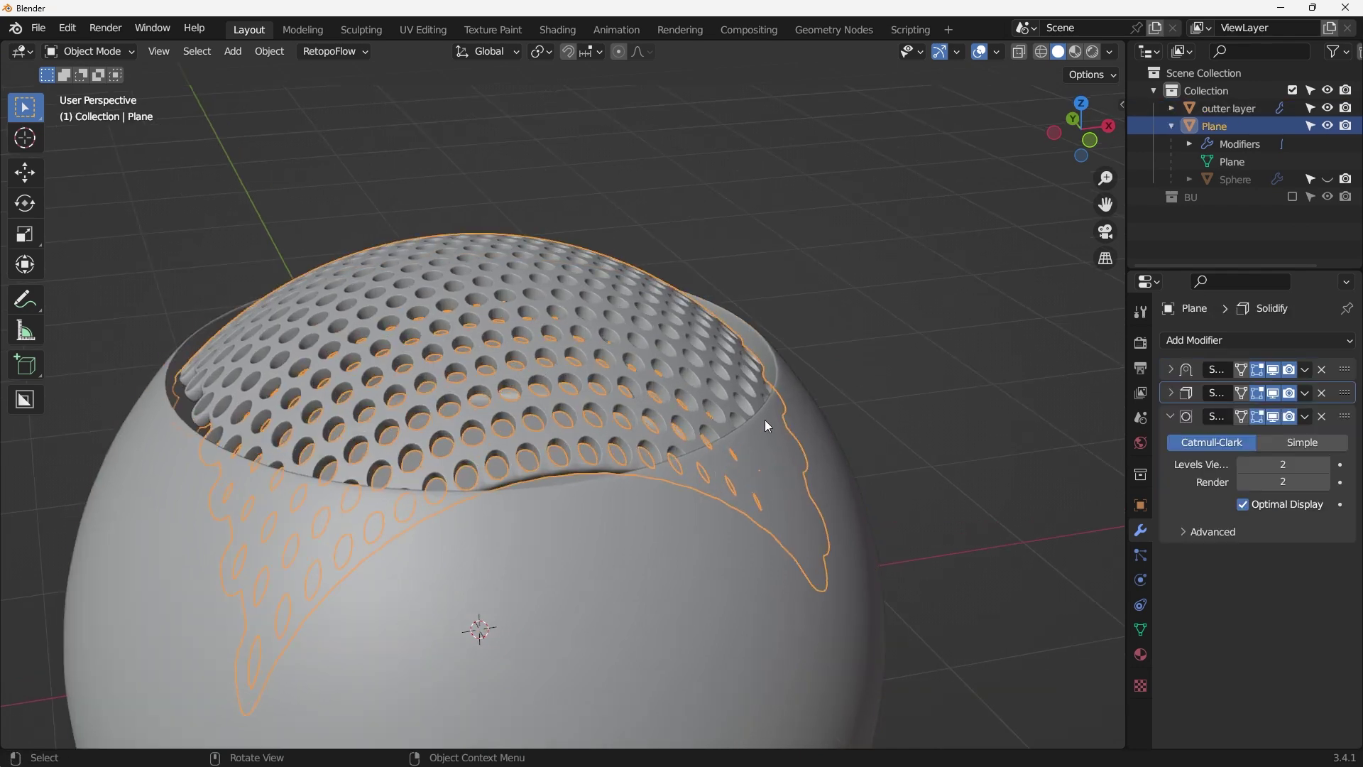
left_click(767, 412)
key("Tab")
key("KP_1")
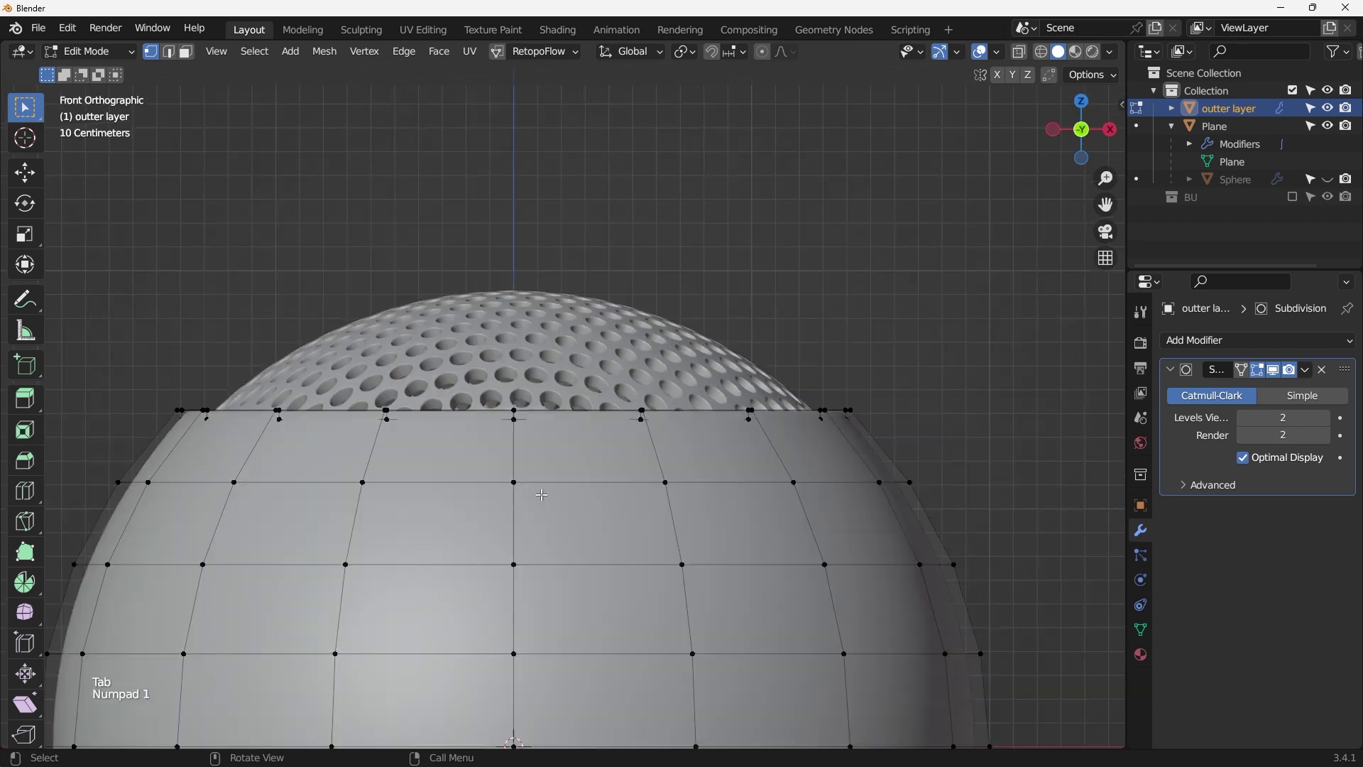
key("alt+z")
left_click_drag(127, 365, 904, 430)
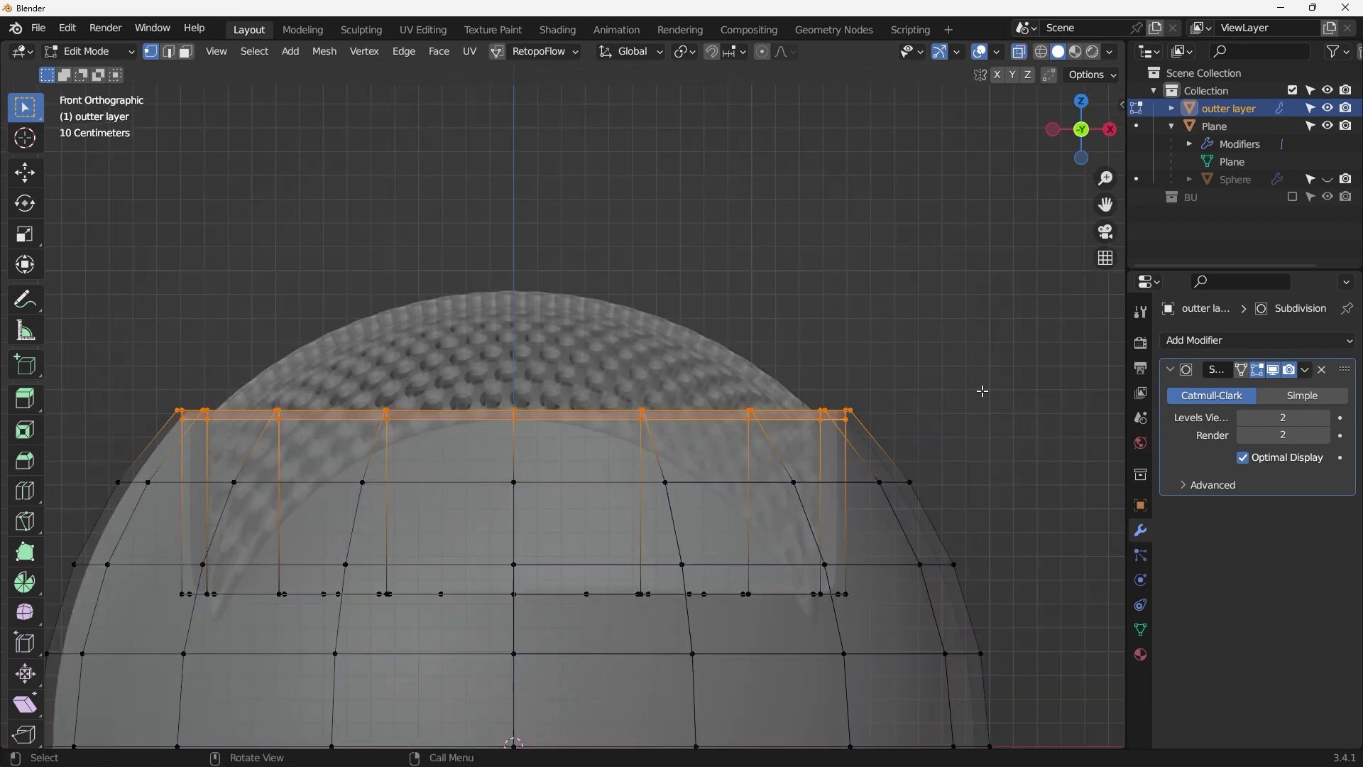
key("alt+z")
scroll(930, 376, "up", 1)
key("Tab")
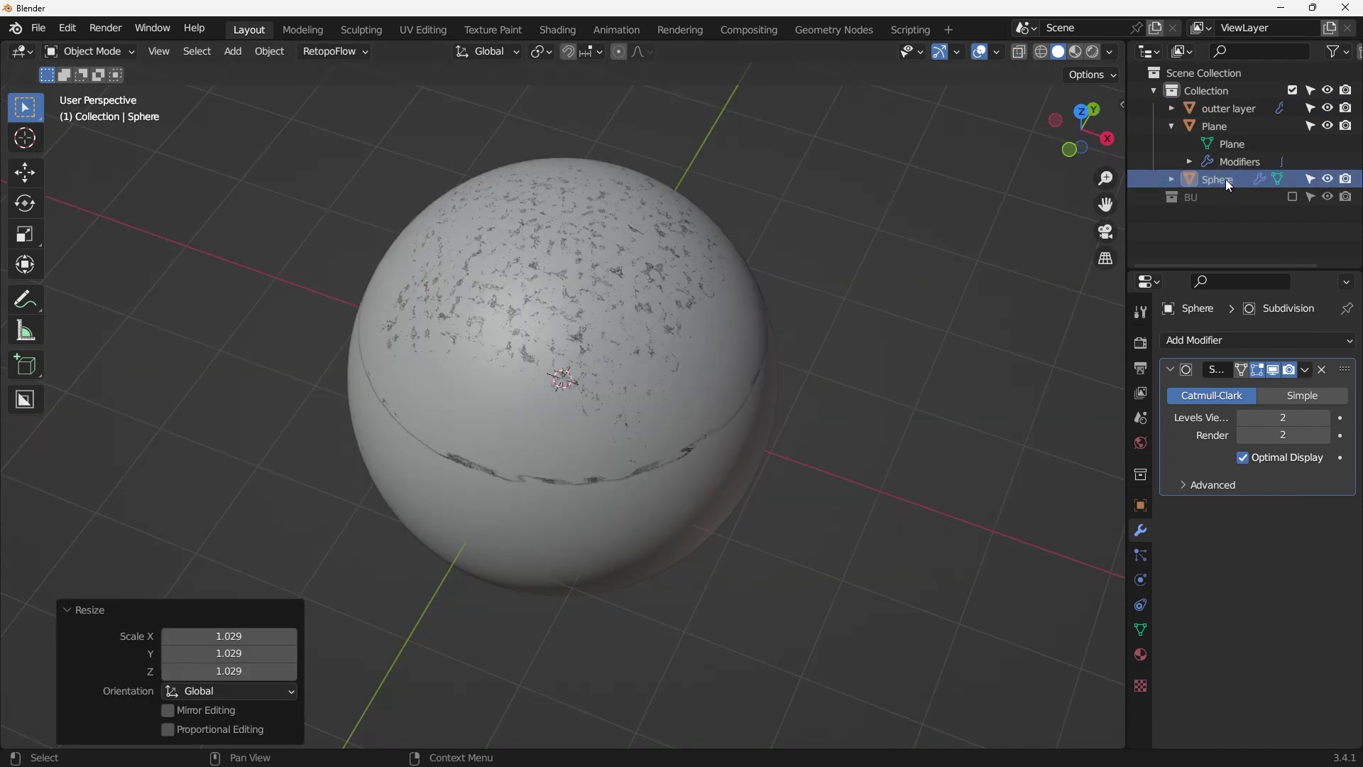
Set the inner Sphere's viewport display to Wire.
left_click(1227, 182)
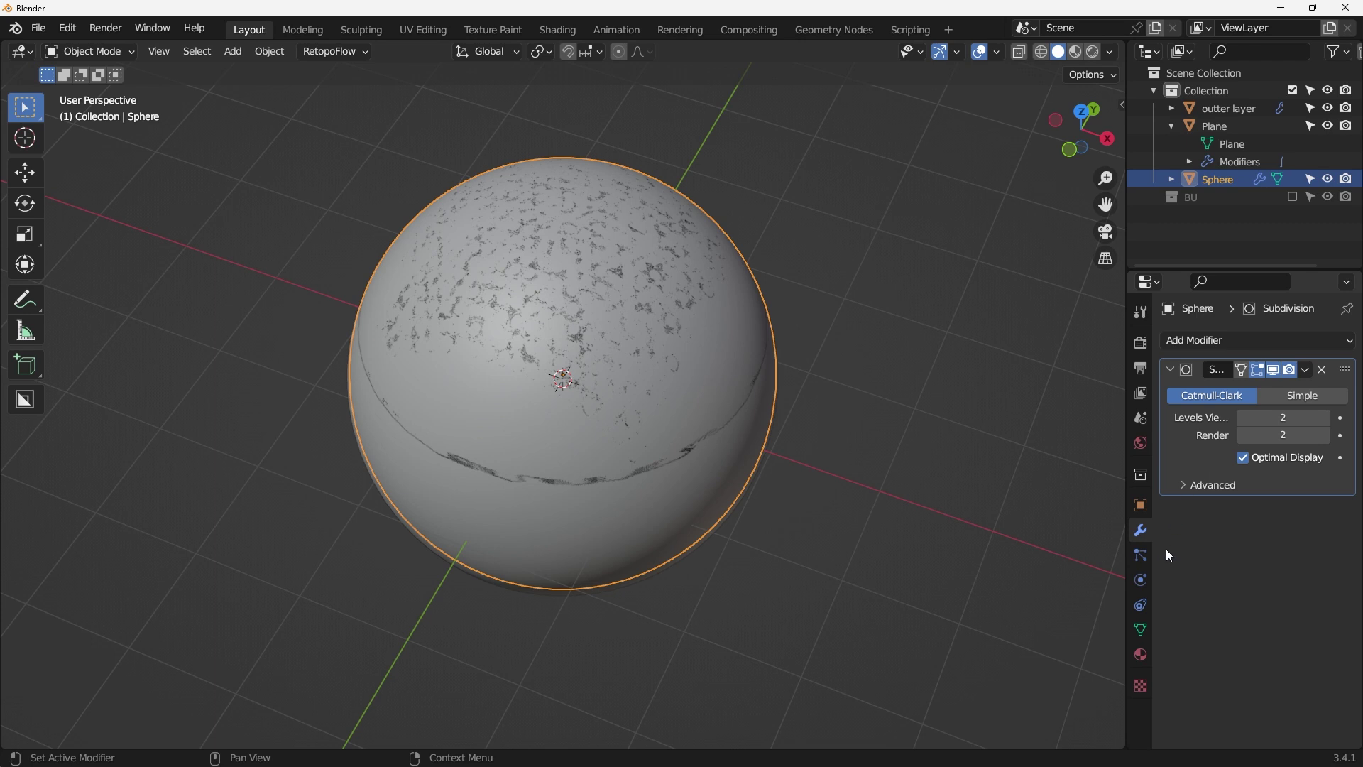
left_click(1142, 514)
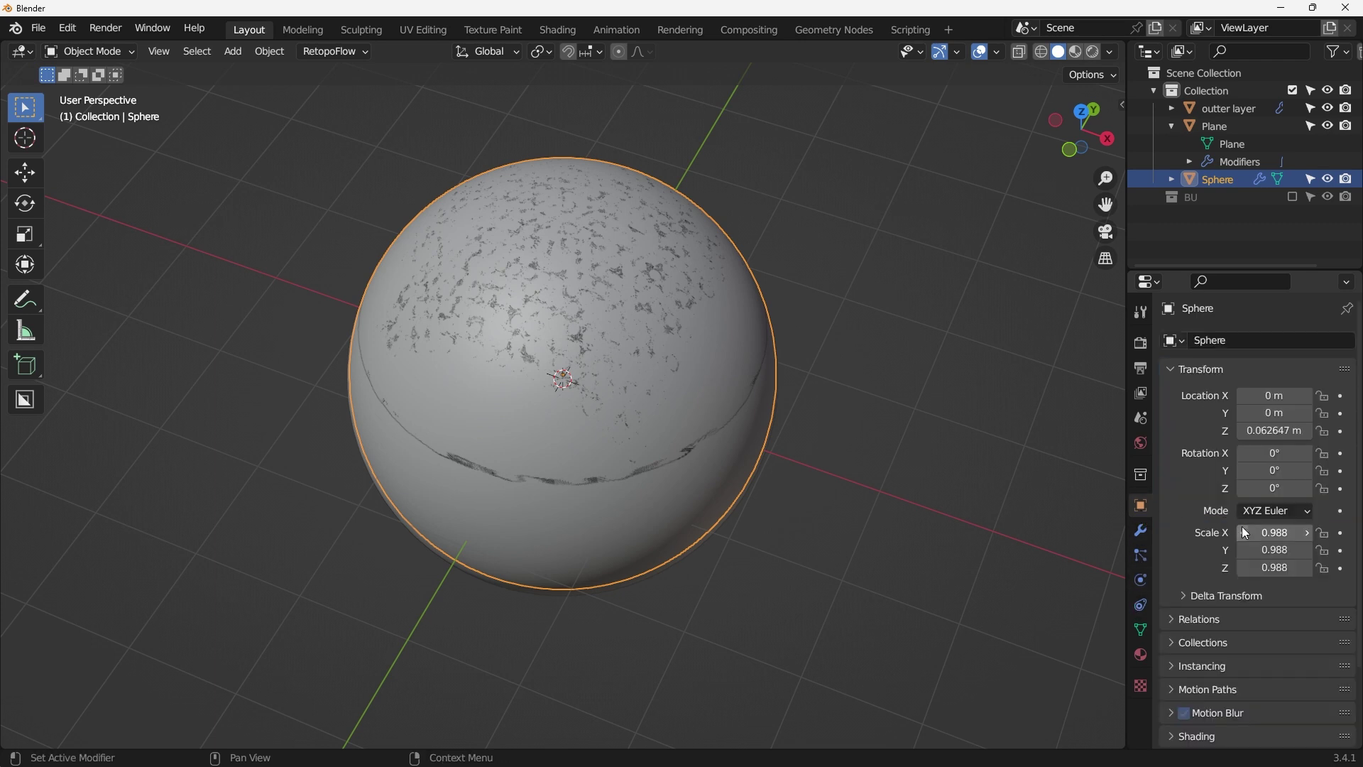
scroll(1241, 546, "down", 3)
left_click(1219, 692)
scroll(1241, 646, "down", 5)
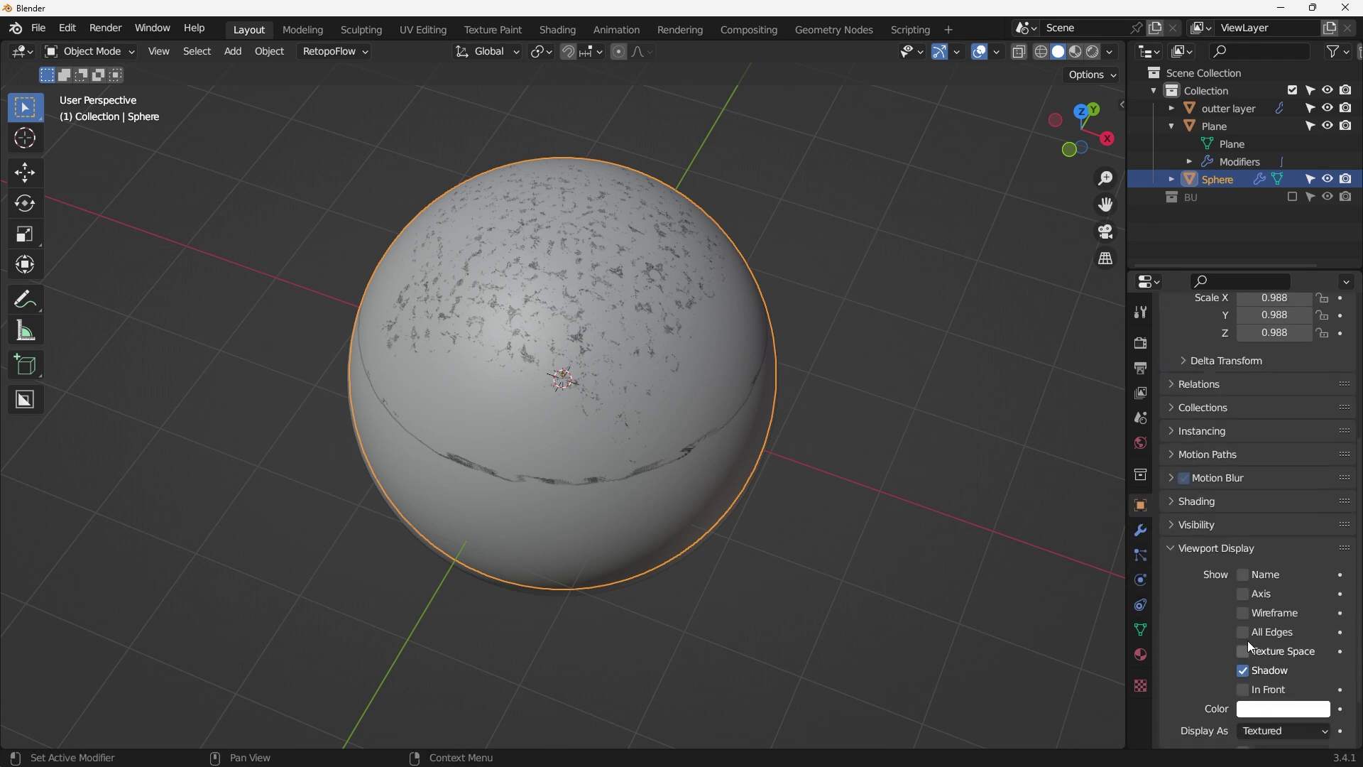
scroll(1248, 705, "down", 2)
left_click(1277, 661)
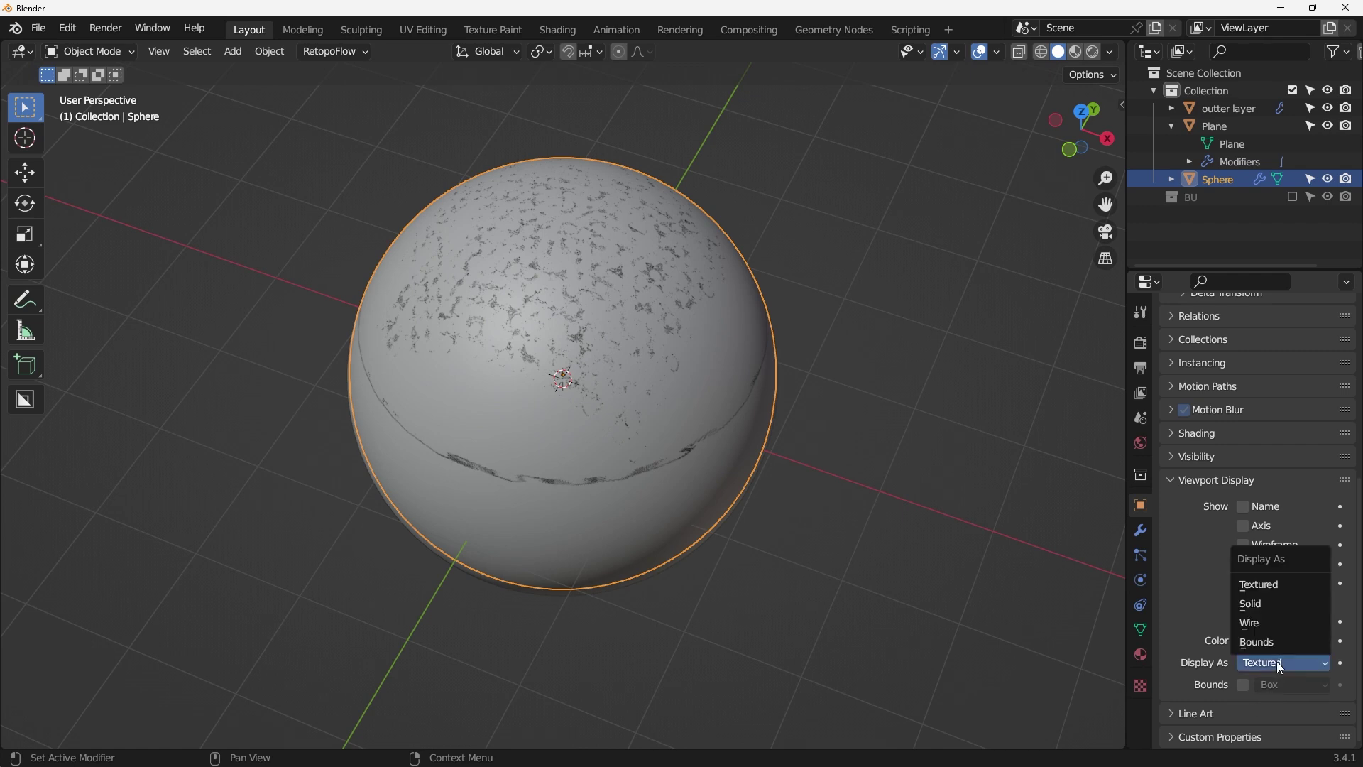
left_click(1268, 622)
Scale the Sphere up to 1.071, then select the grille Plane.
middle_click_drag(834, 382, 873, 381)
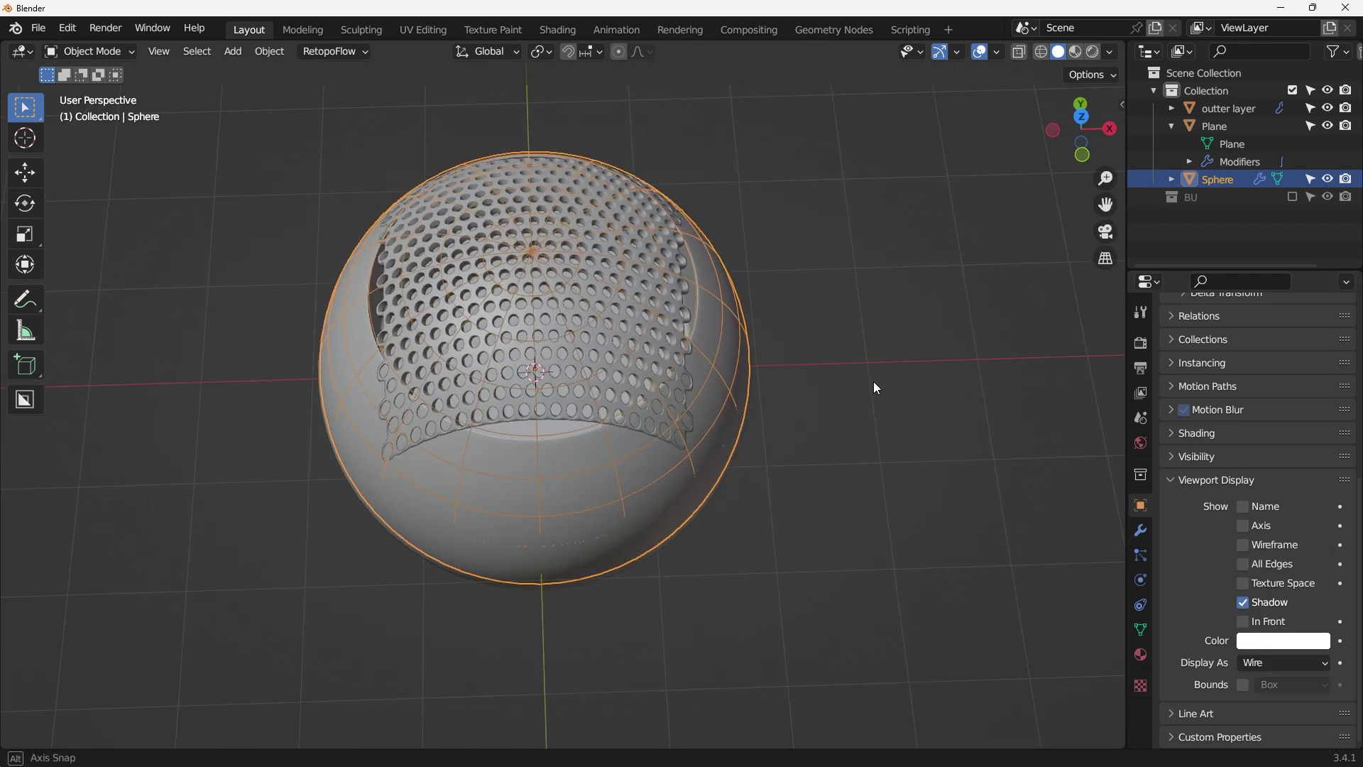
key("KP_7")
scroll(740, 313, "up", 2)
key("s")
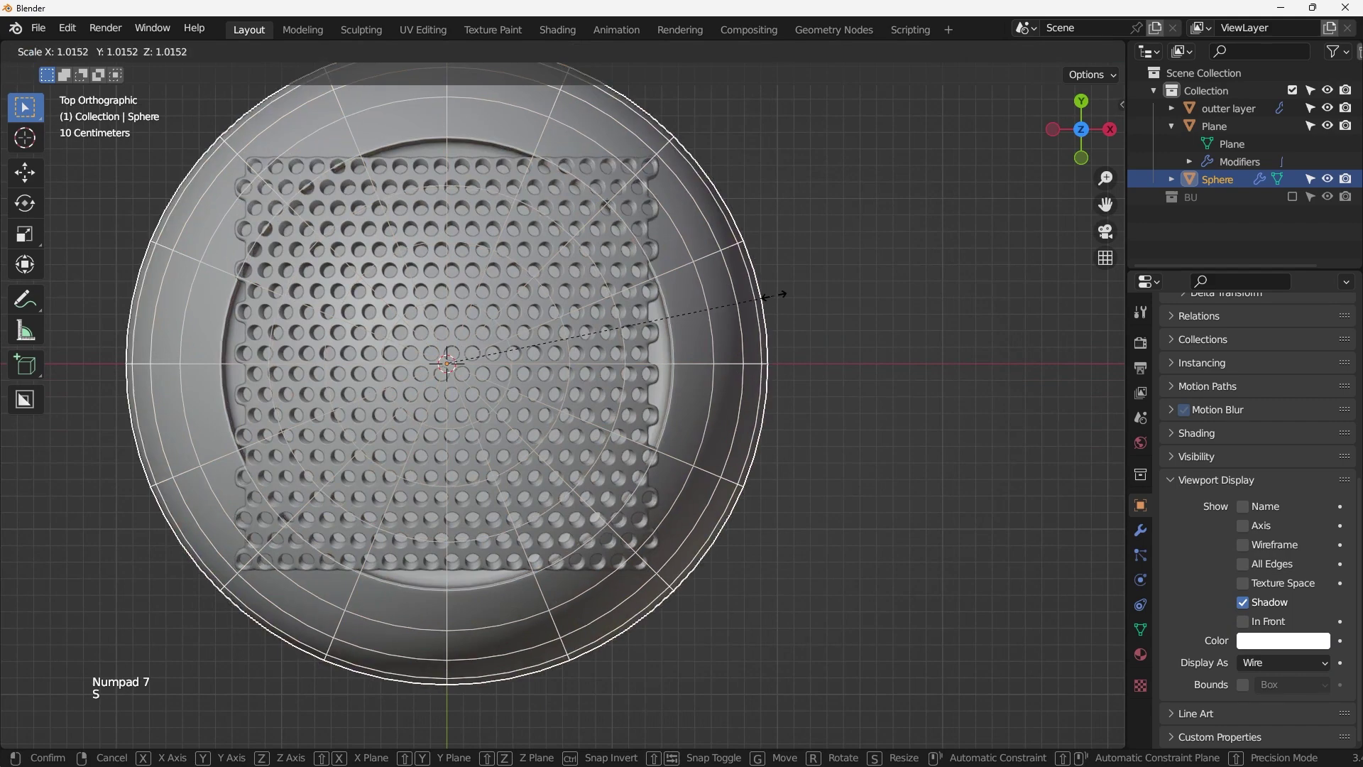
left_click(781, 293)
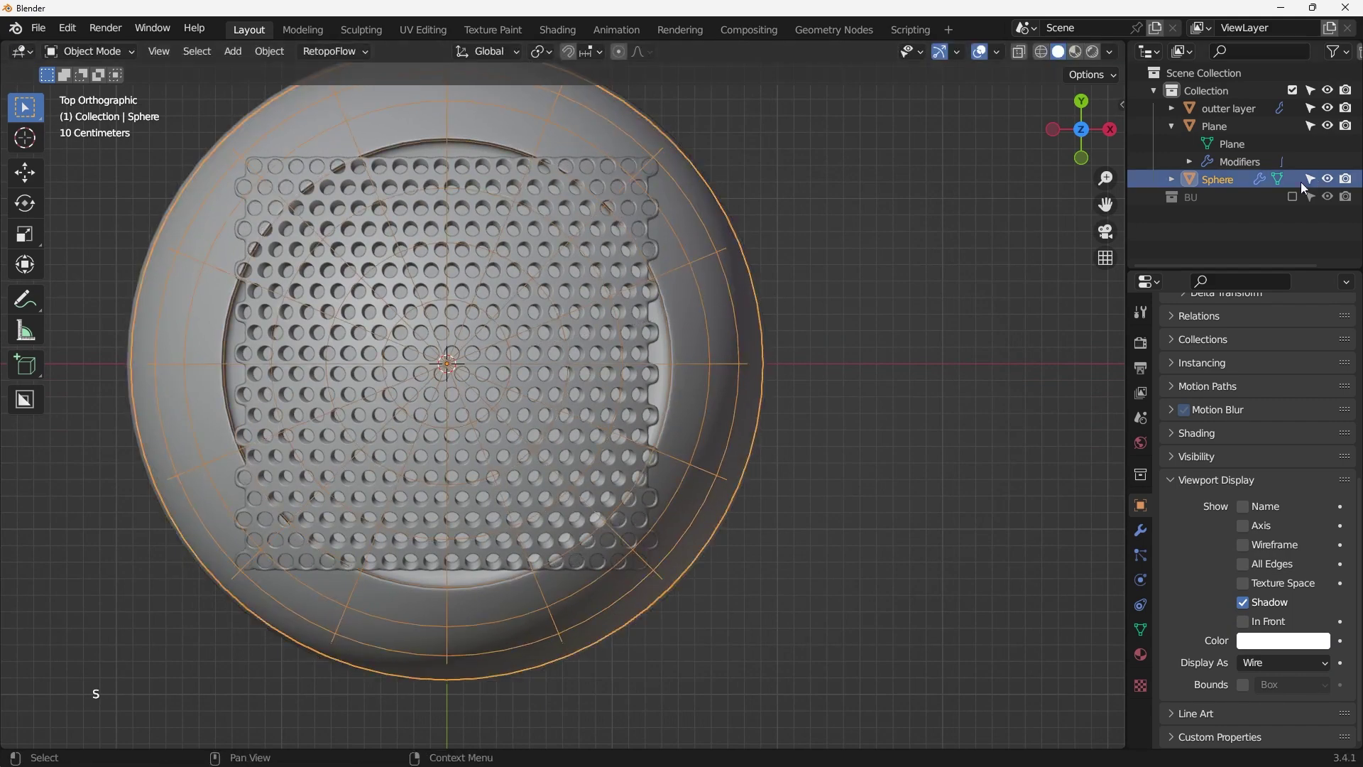
left_click(1223, 165)
left_click(1218, 179)
key("KP_1")
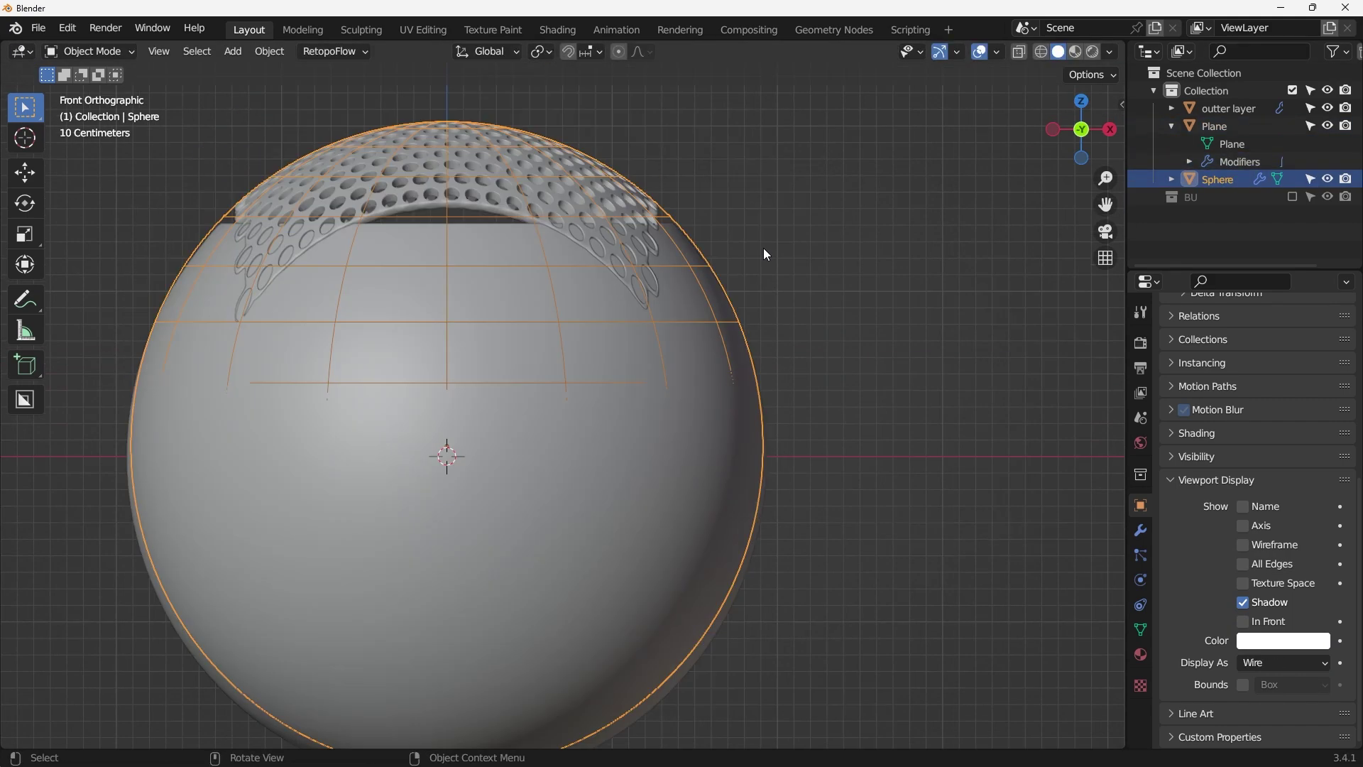
key("s")
left_click(791, 244)
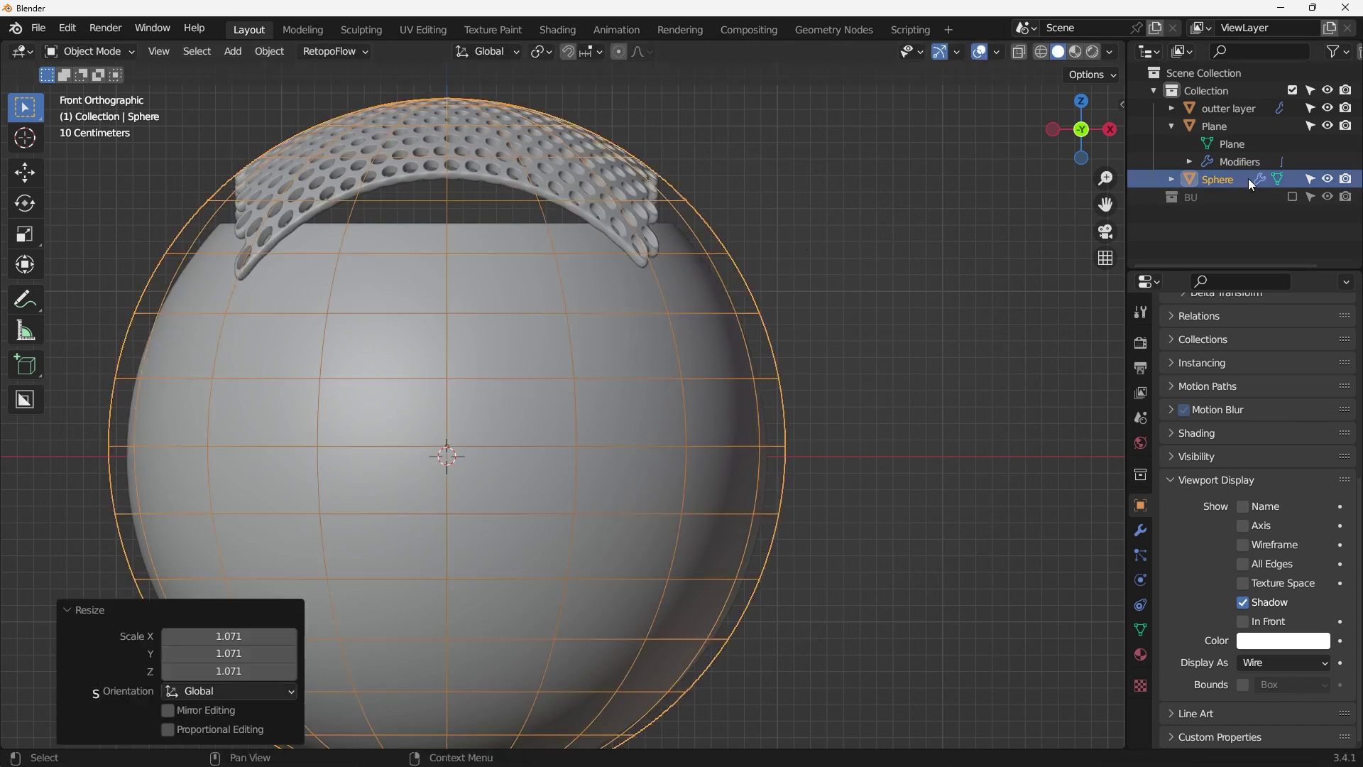
left_click(1226, 128)
scroll(864, 212, "down", 2)
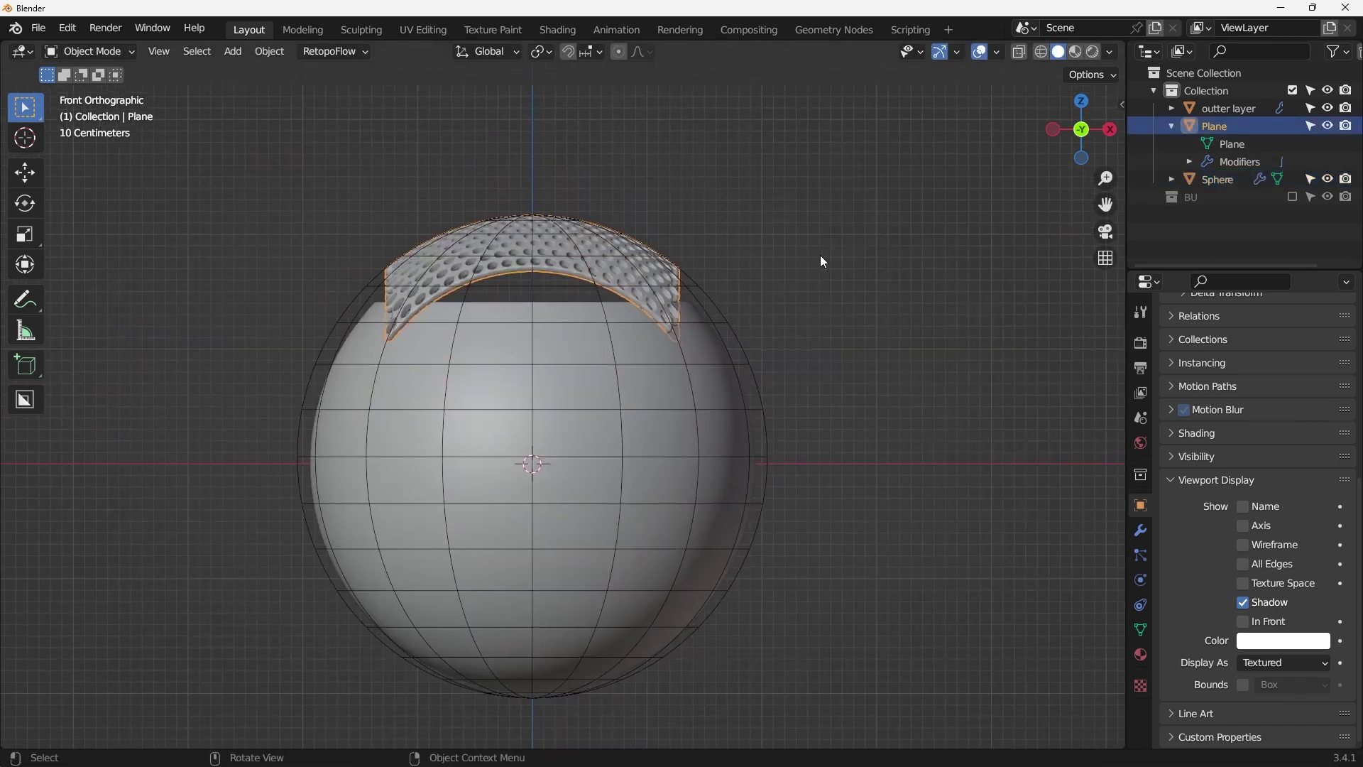
Enlarge the perforated grille to 1.119 scale.
key("s")
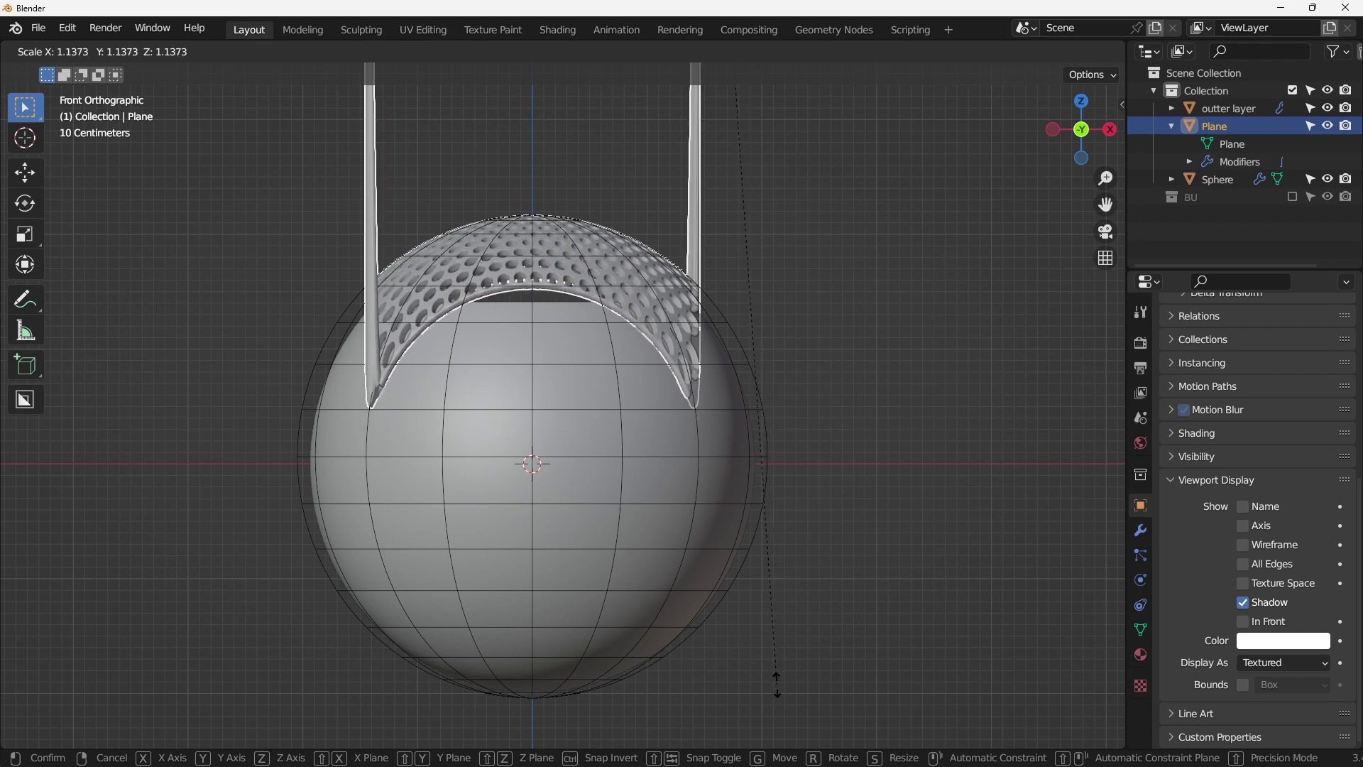
left_click(775, 628)
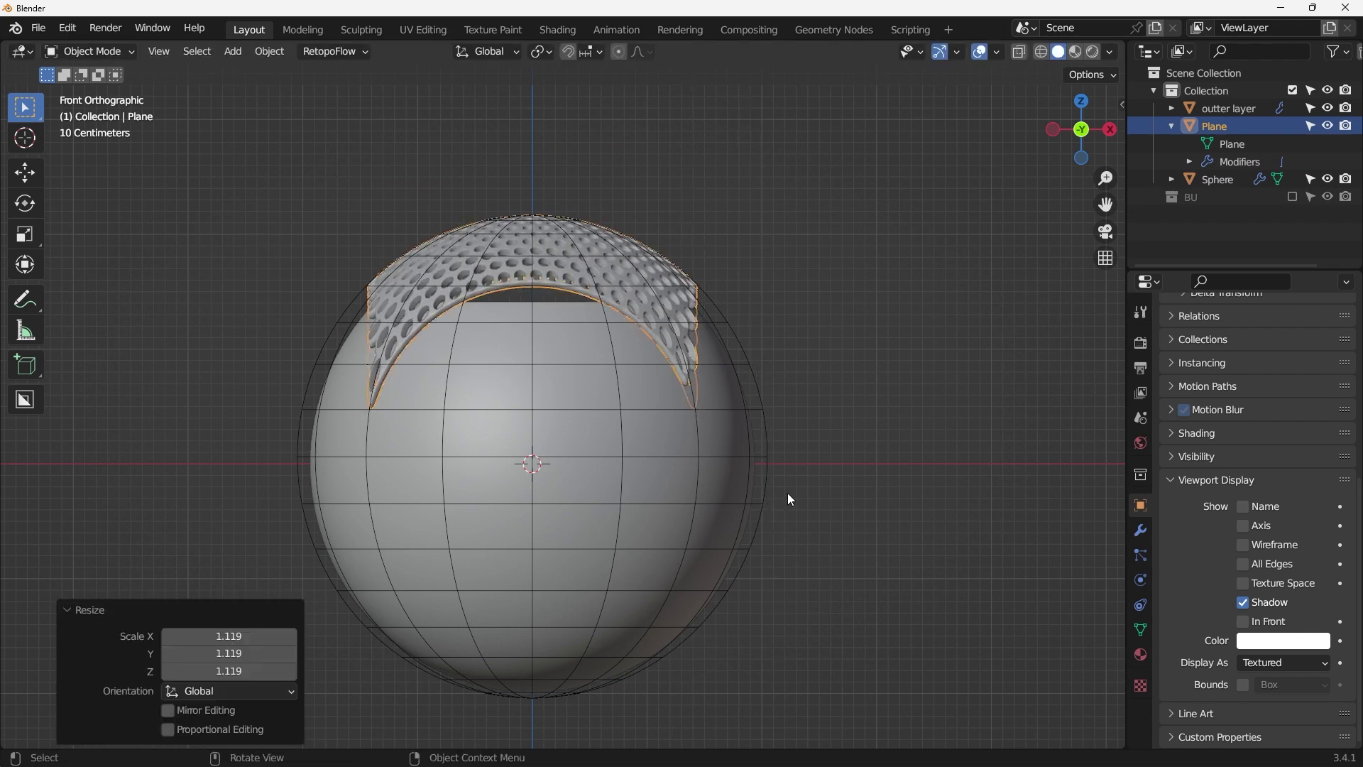
key("Tab")
key("Tab")
middle_click_drag(906, 247, 525, 375)
key("KP_1")
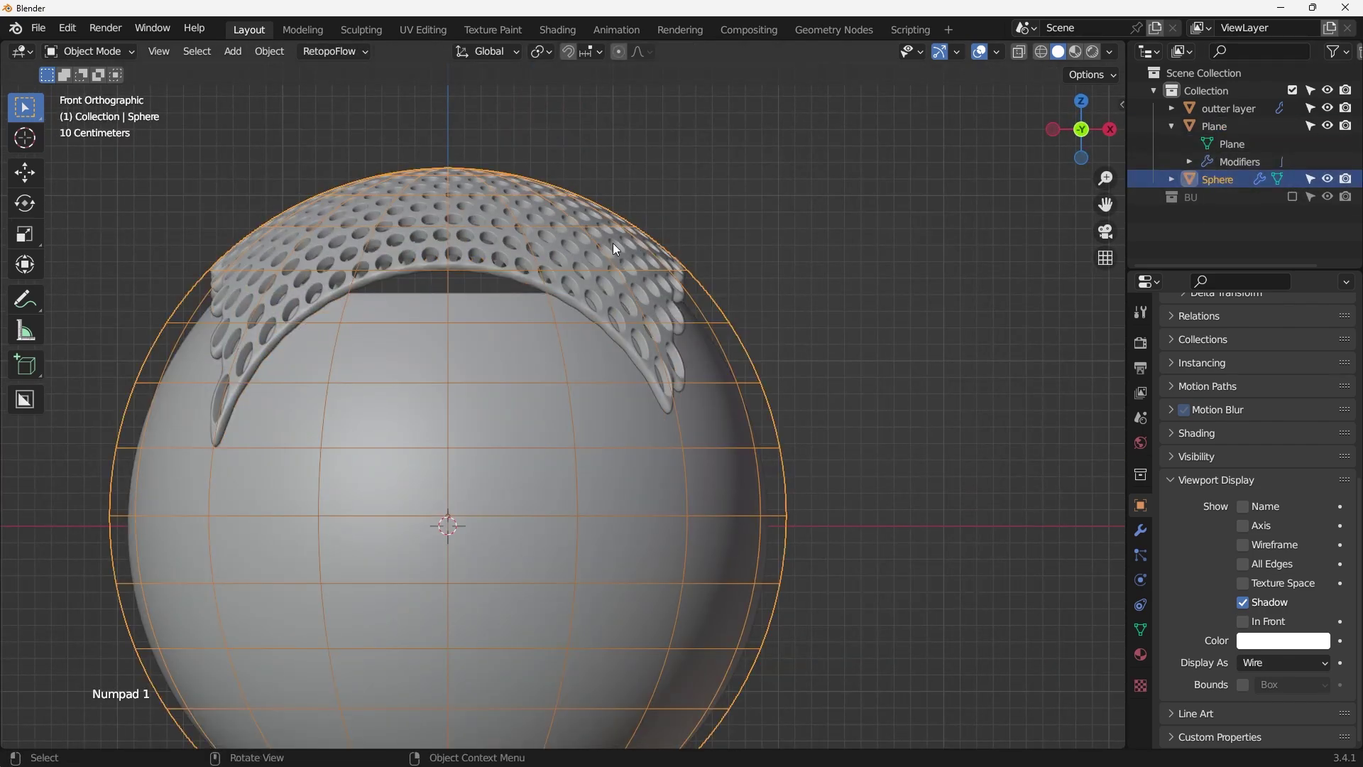
Lower the Sphere by 0.25345 m along Z.
key("g")
key("z")
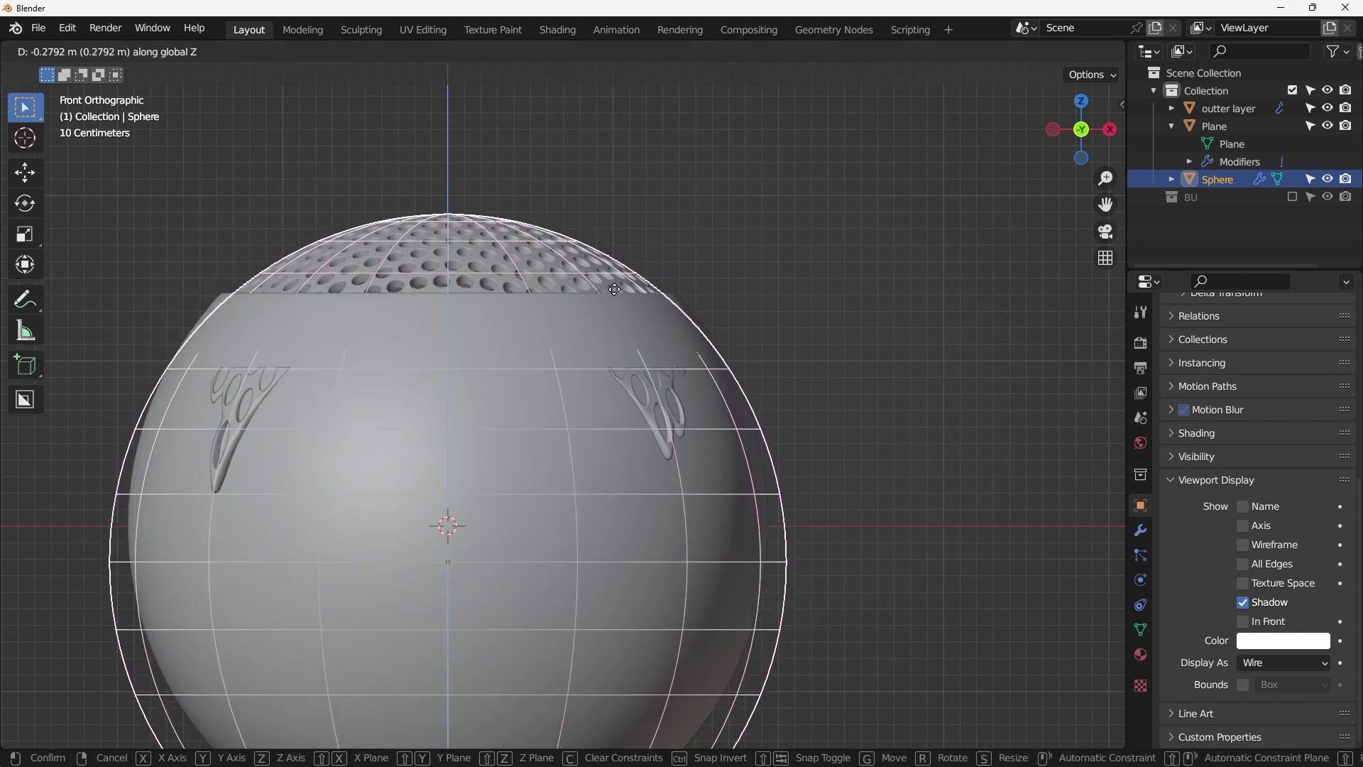
left_click(616, 285)
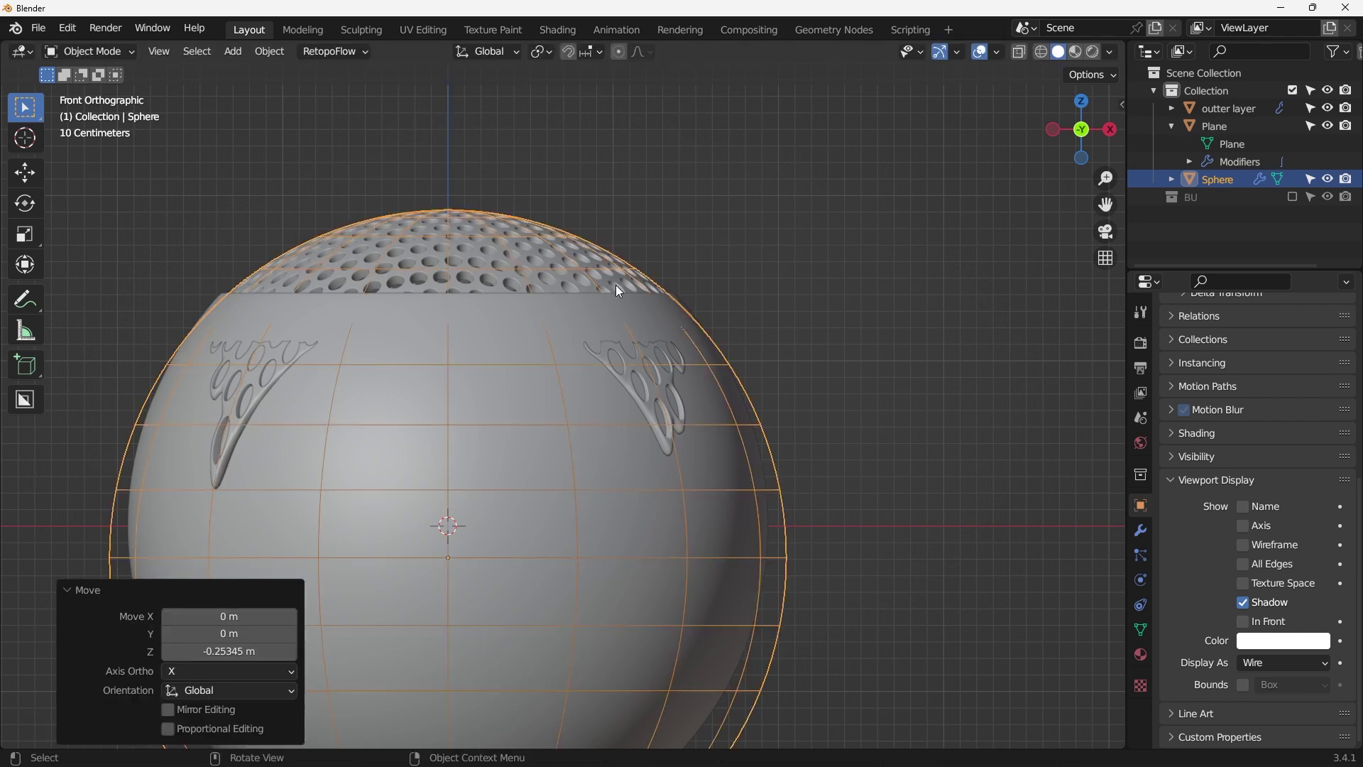
key("s")
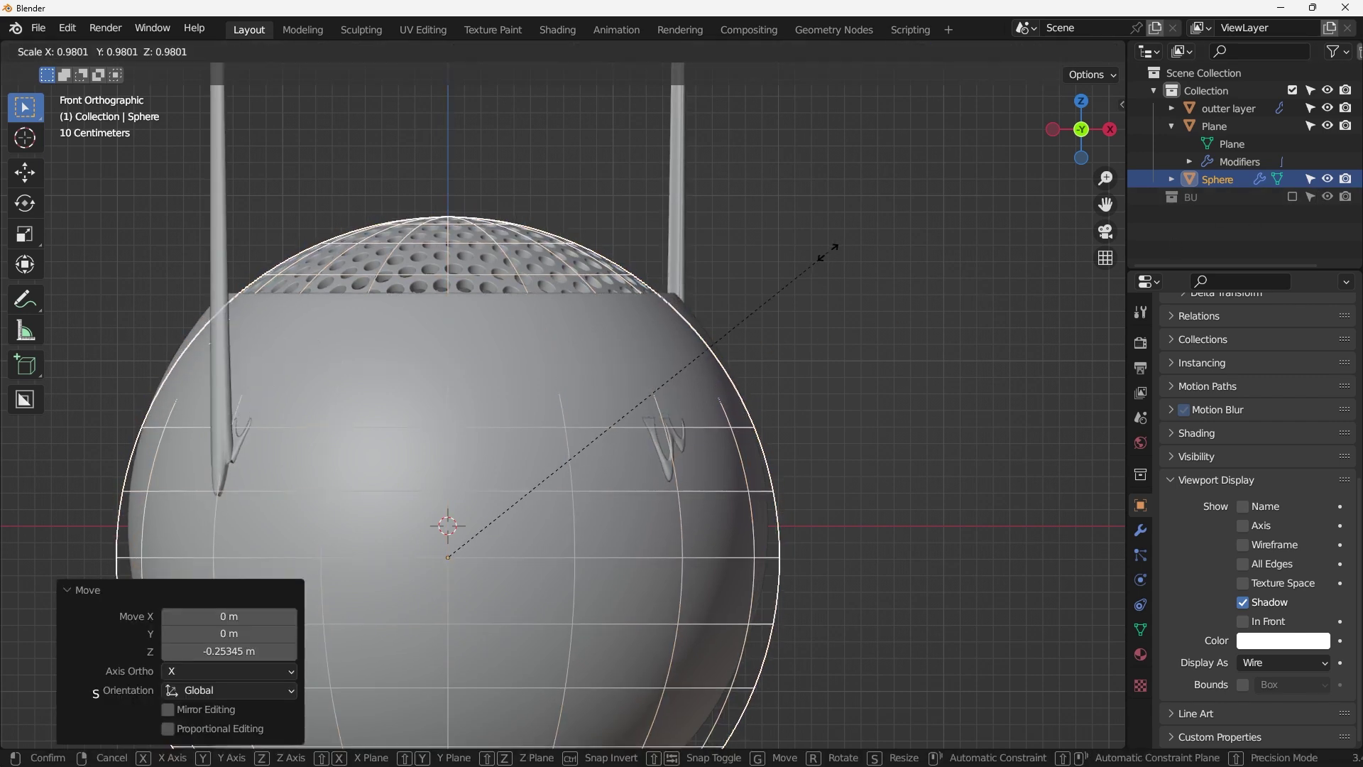
right_click(830, 251)
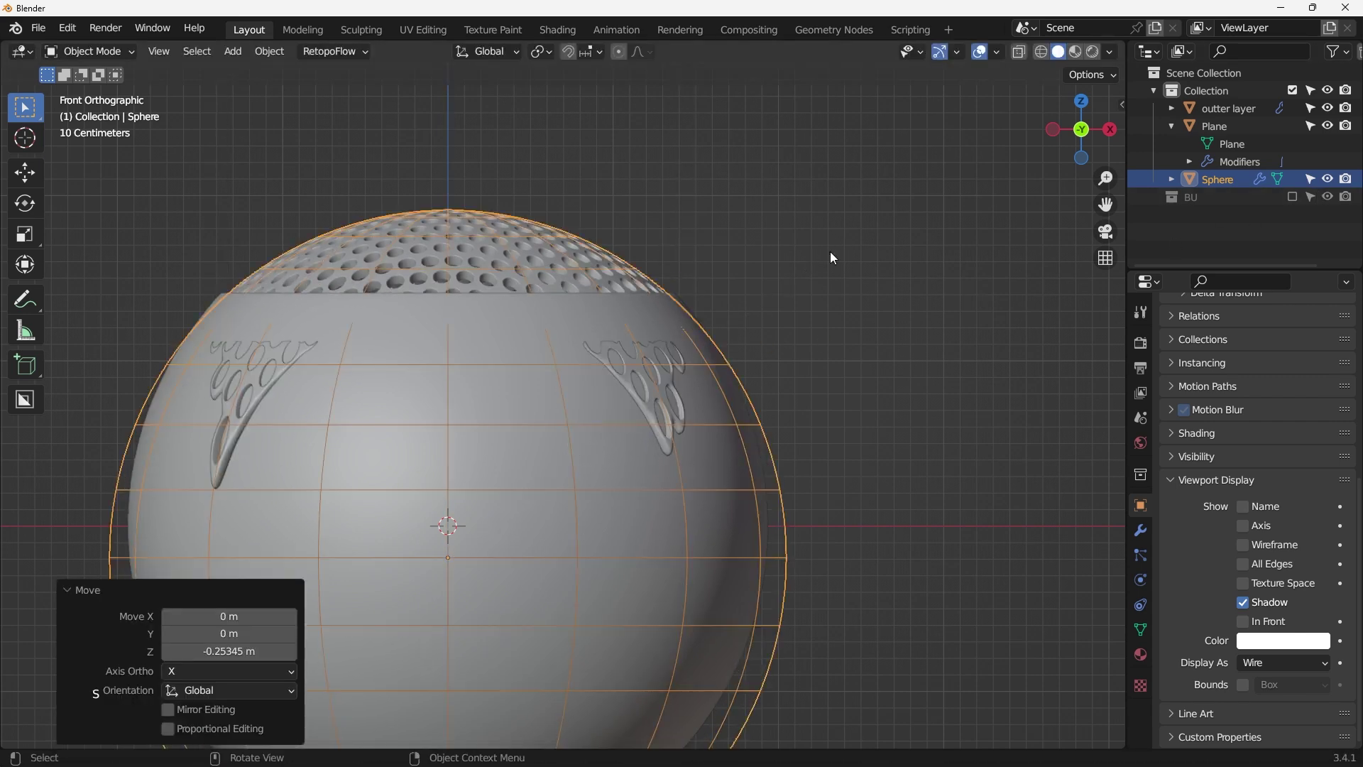
Shrink the grille Plane to 0.945 so it sits on the dome's top.
left_click(1217, 128)
key("s")
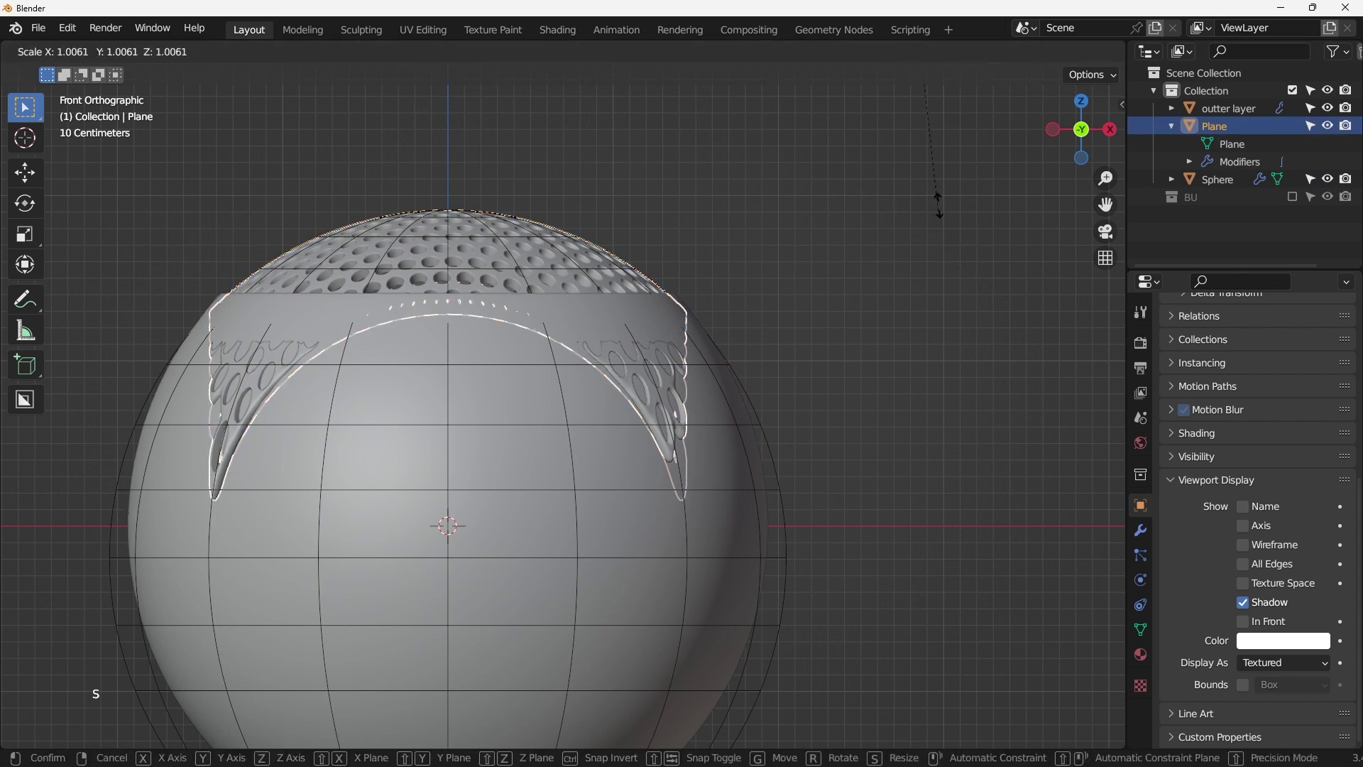
left_click(896, 628)
Inspect the model from the top and front, then select the wireframe Sphere.
left_click(896, 628)
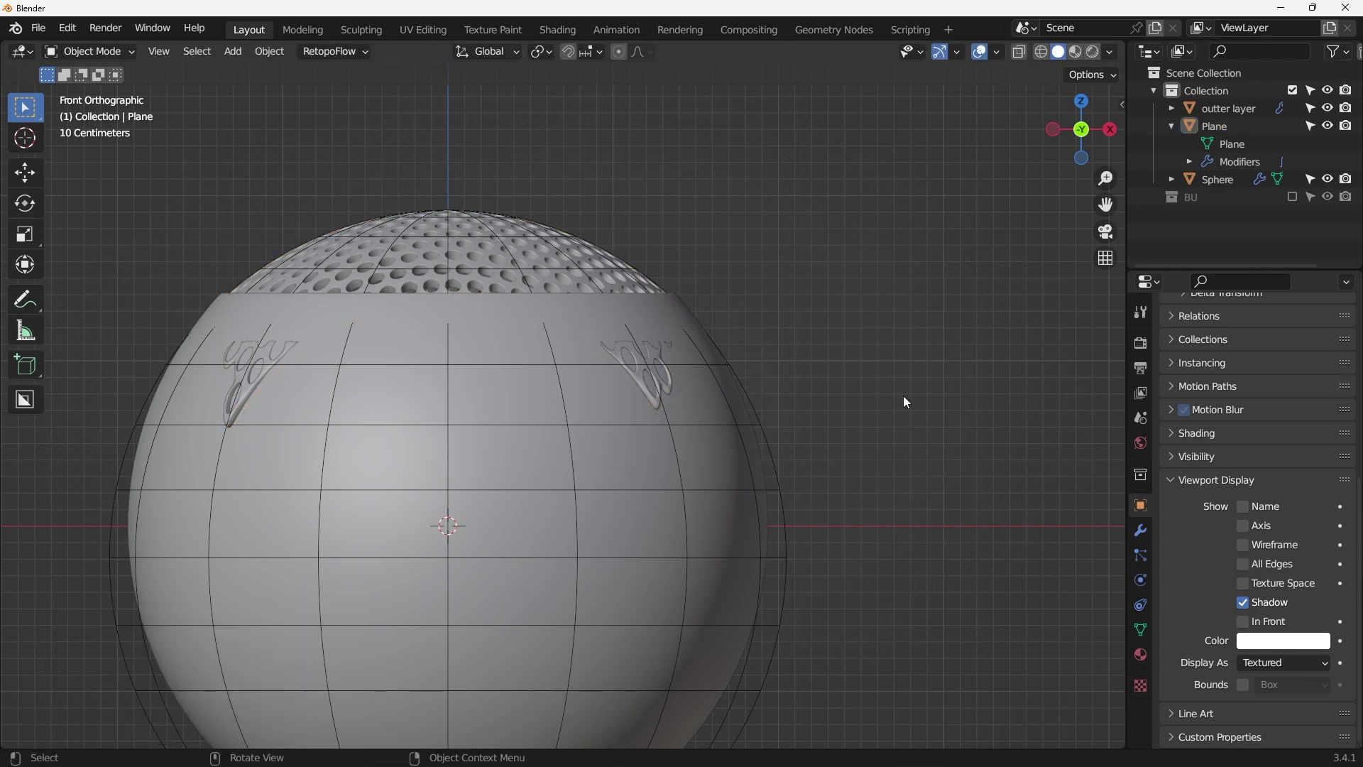
middle_click_drag(722, 264, 738, 424)
key("KP_7")
middle_click_drag(689, 342, 775, 408)
left_click(1253, 176)
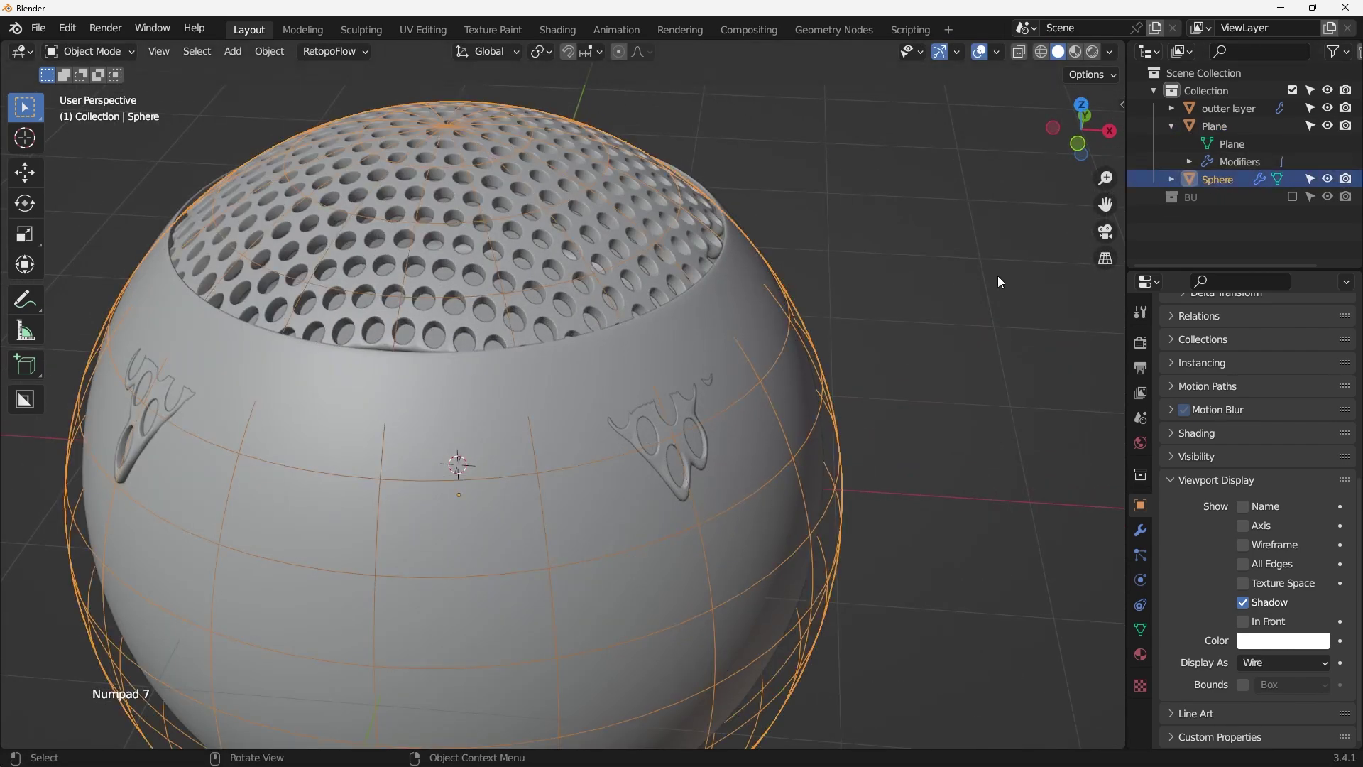
key("KP_1")
key("s")
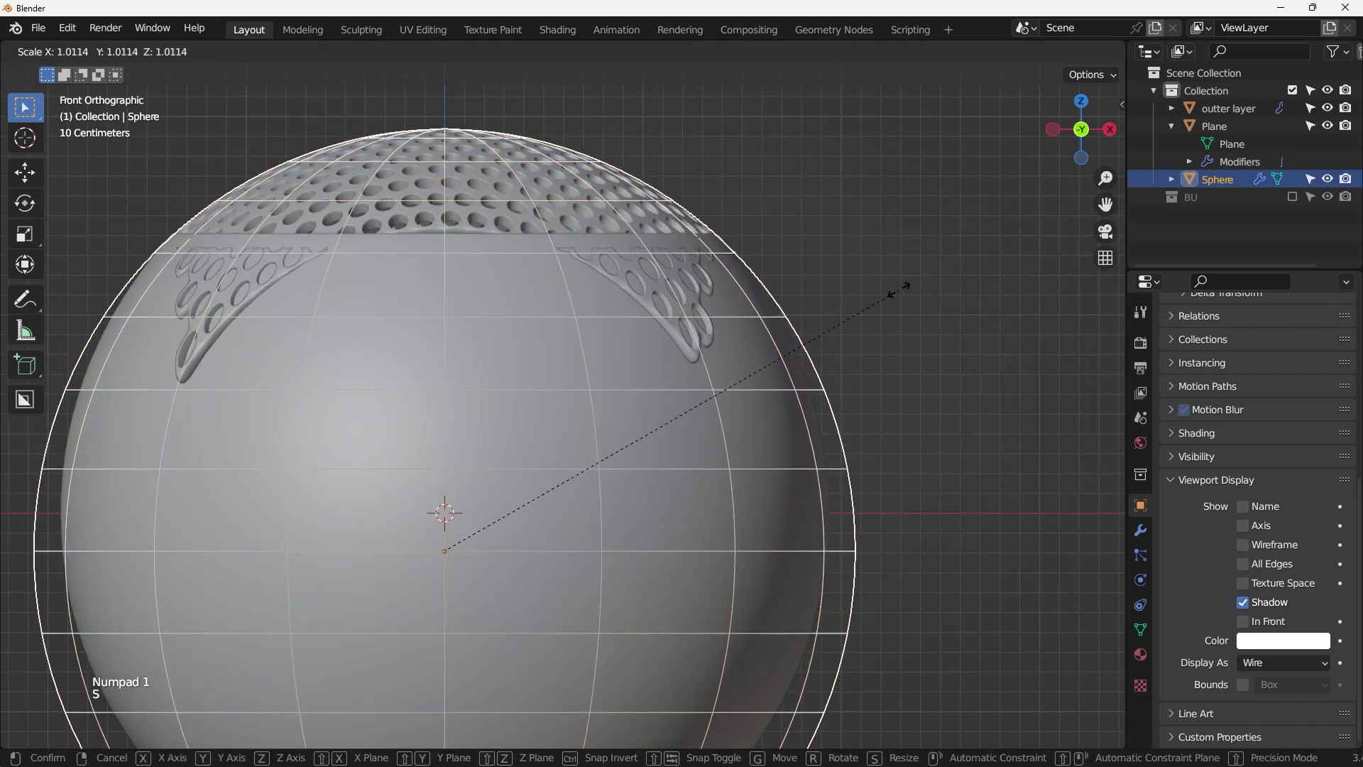
right_click(879, 298)
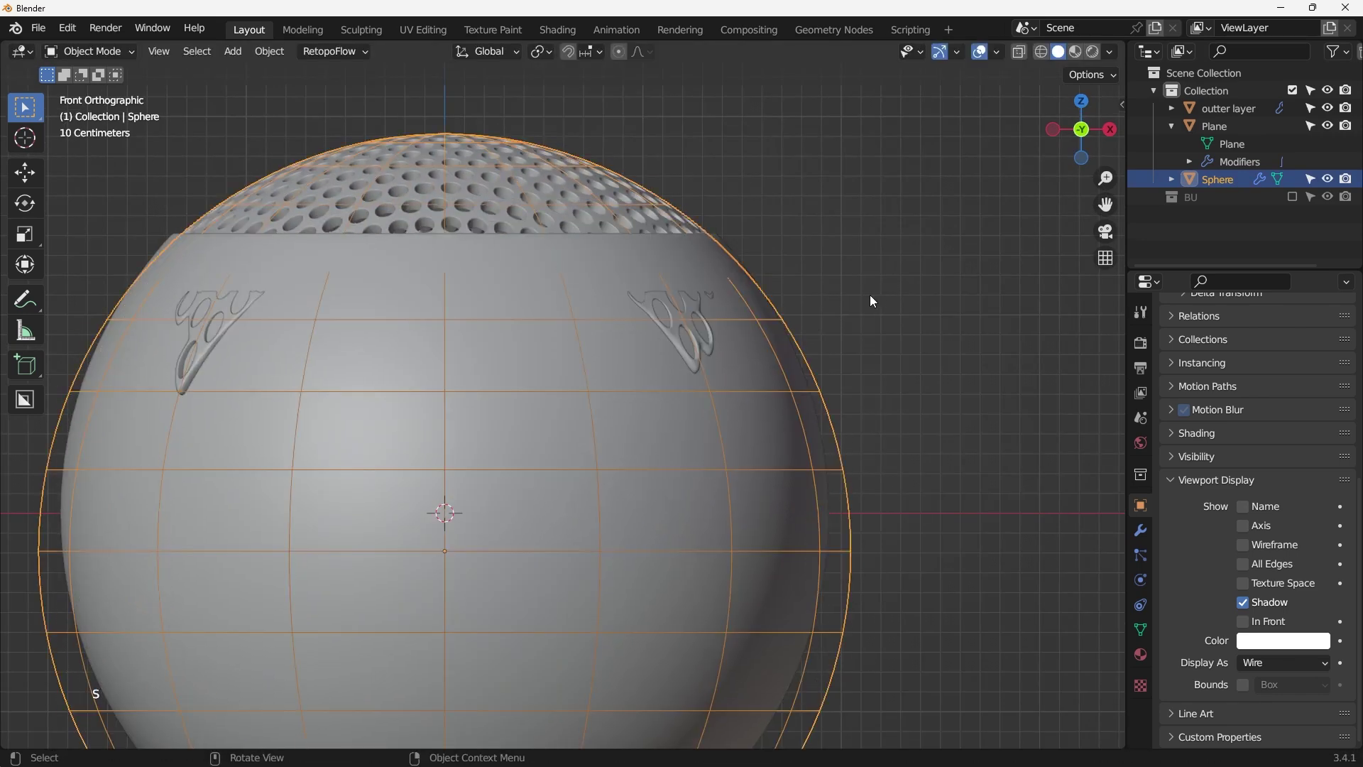
Reselect the Sphere and shrink it to 0.972.
left_click(747, 321, "alt")
left_click(892, 291)
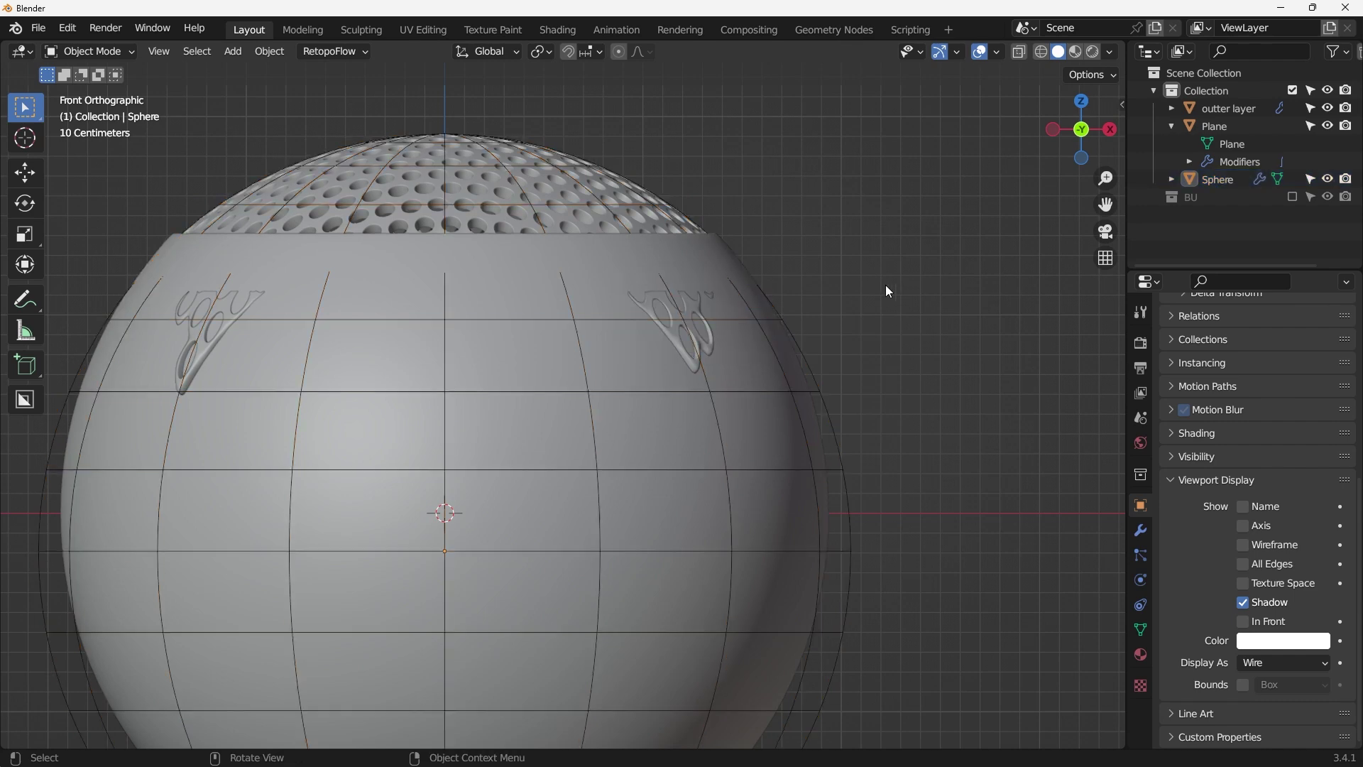
left_click(1200, 183)
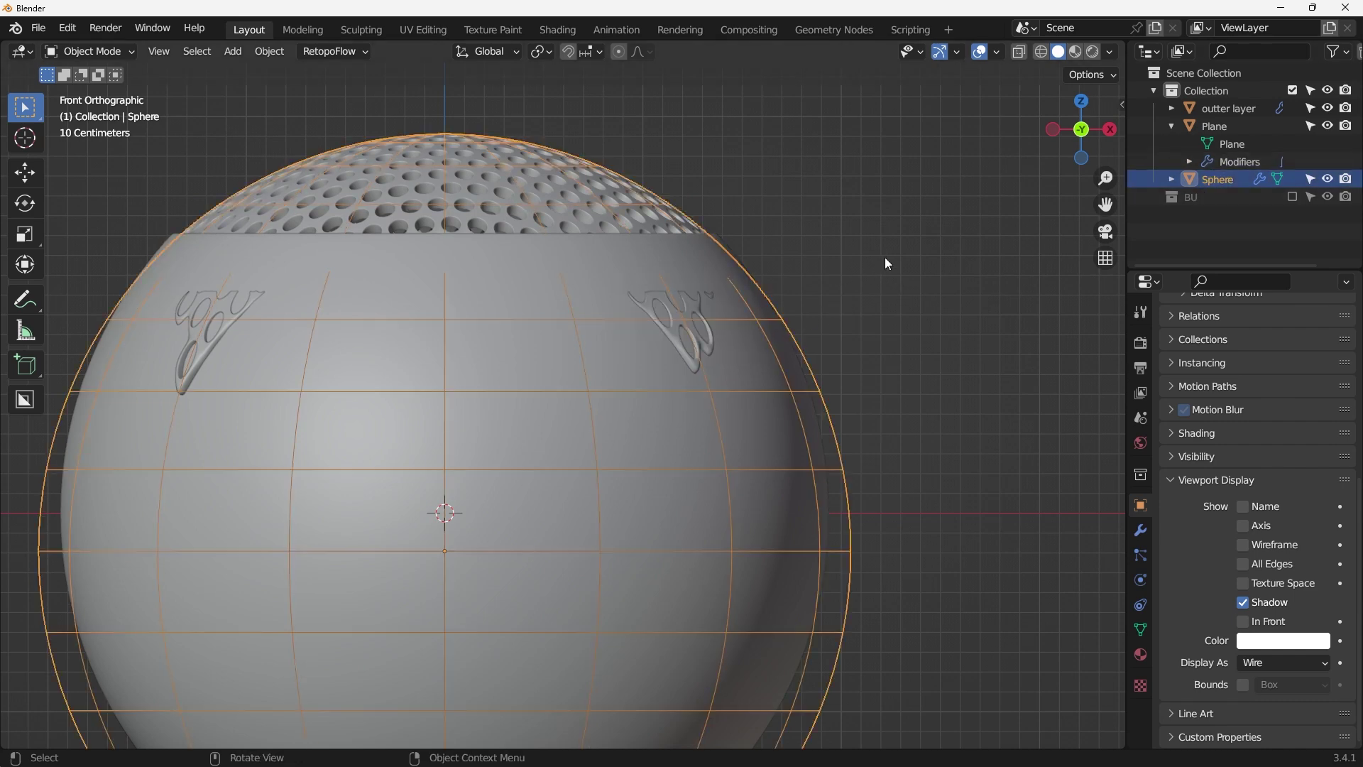
key("s")
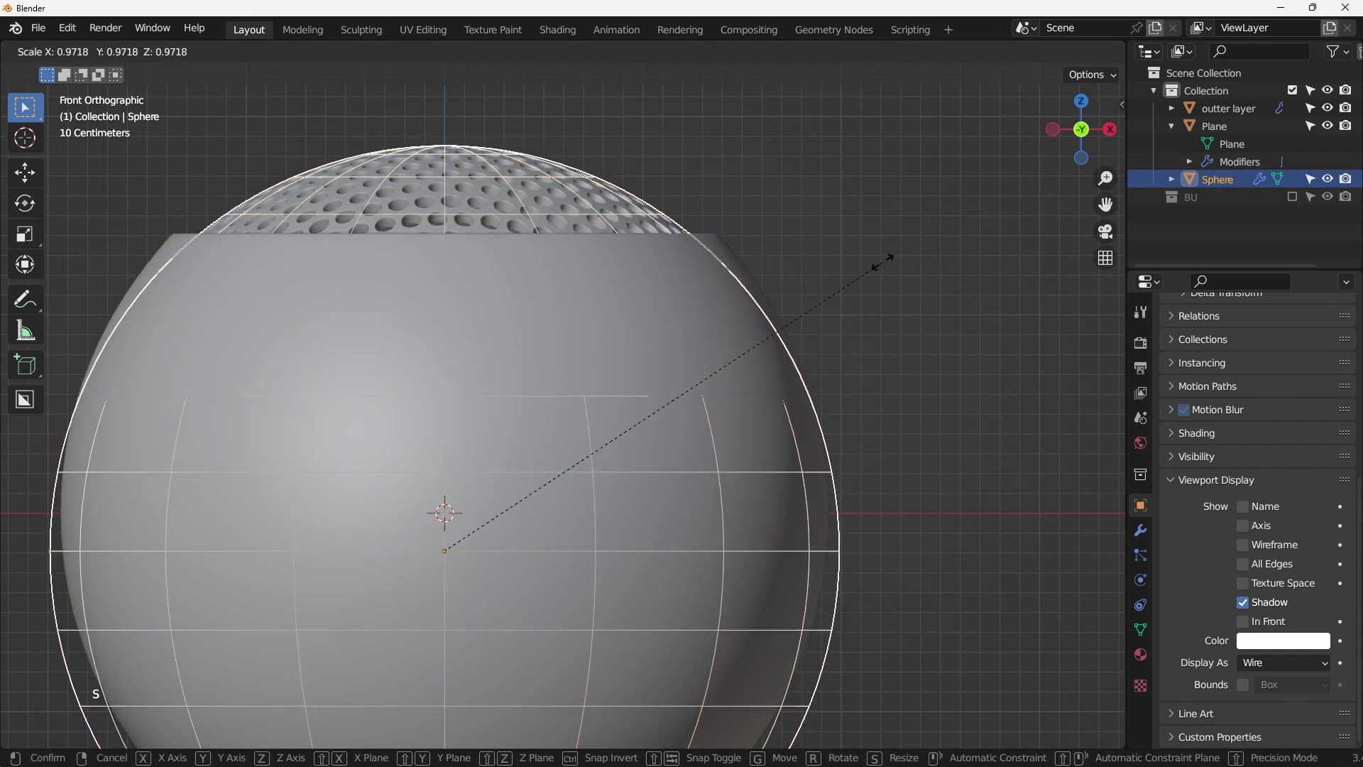
left_click(884, 261)
Frame the grille Plane from the top view and rescale it.
middle_click_drag(884, 261, 751, 389)
key("KP_1")
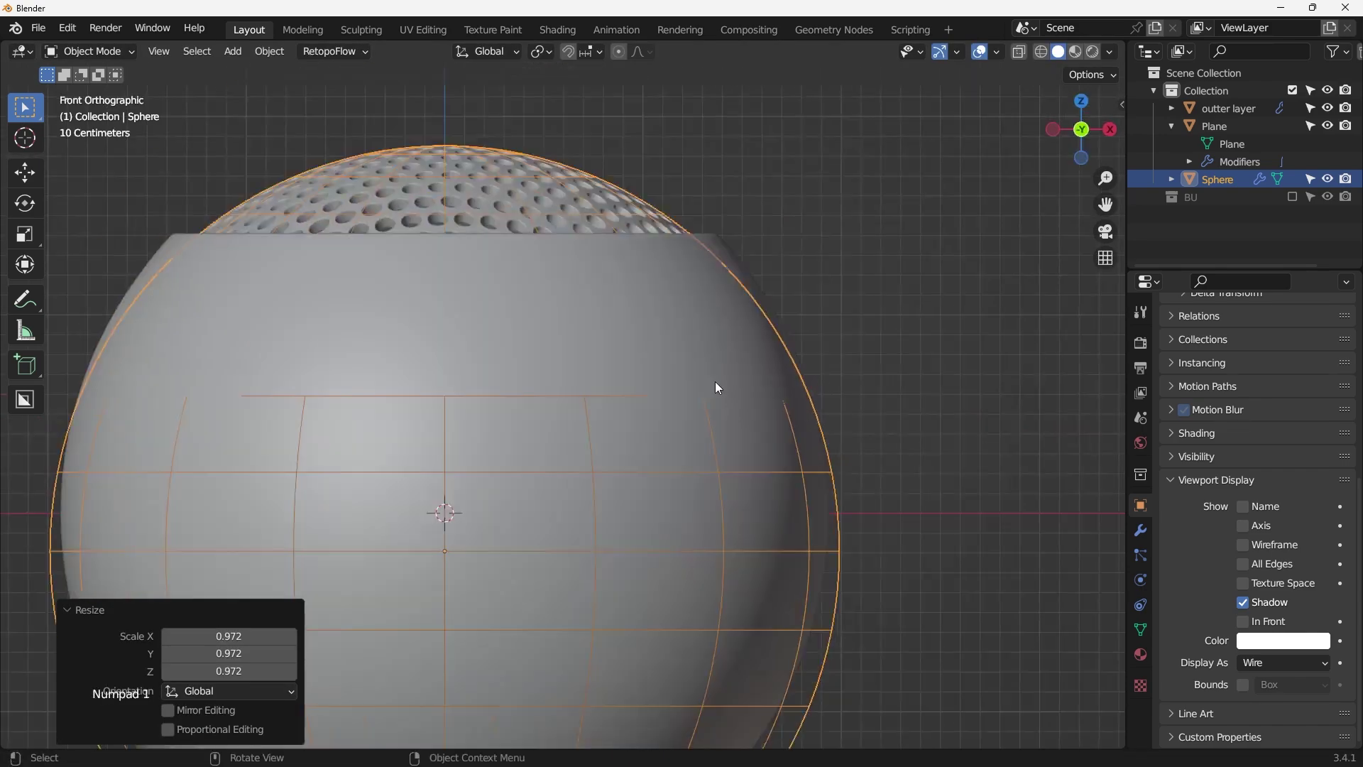
key("KP_7")
middle_click_drag(620, 236, 692, 223, "shift")
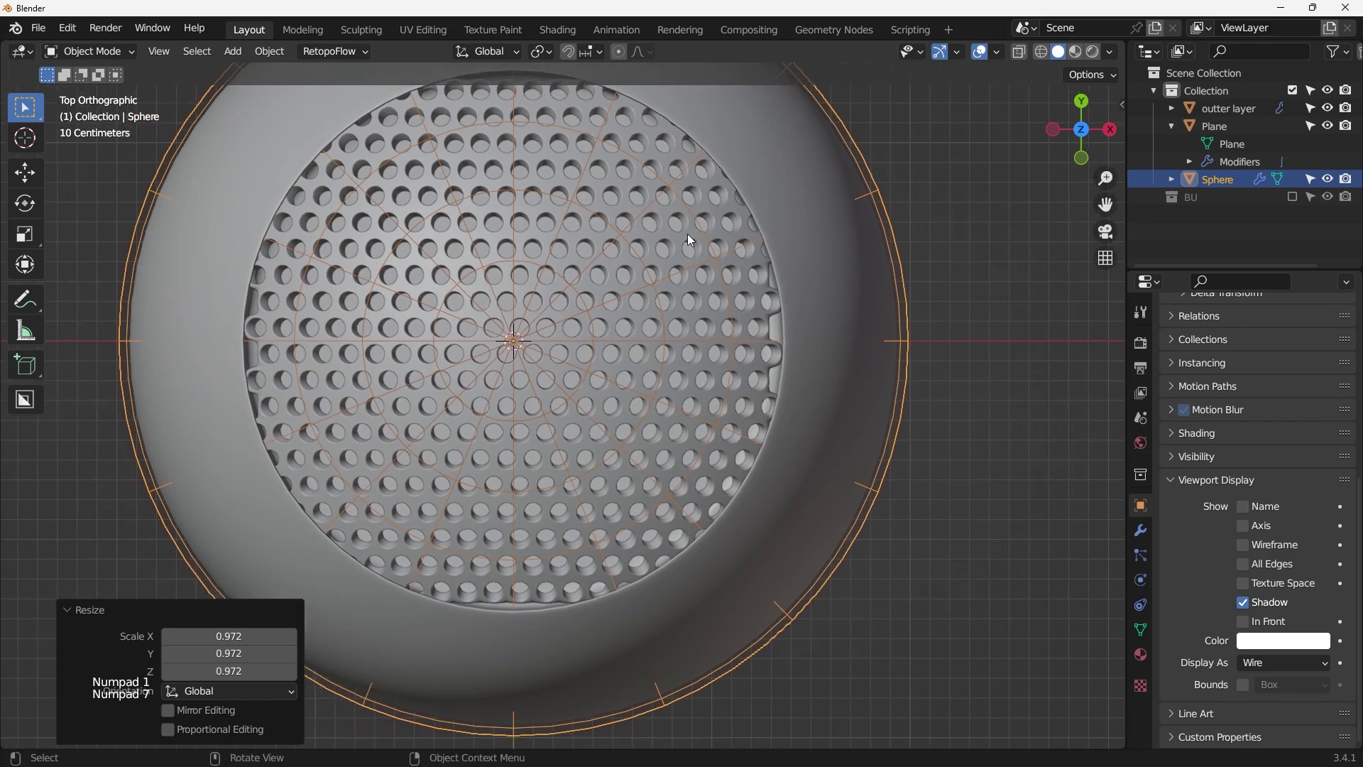
left_click(1217, 128)
key("KP_Decimal")
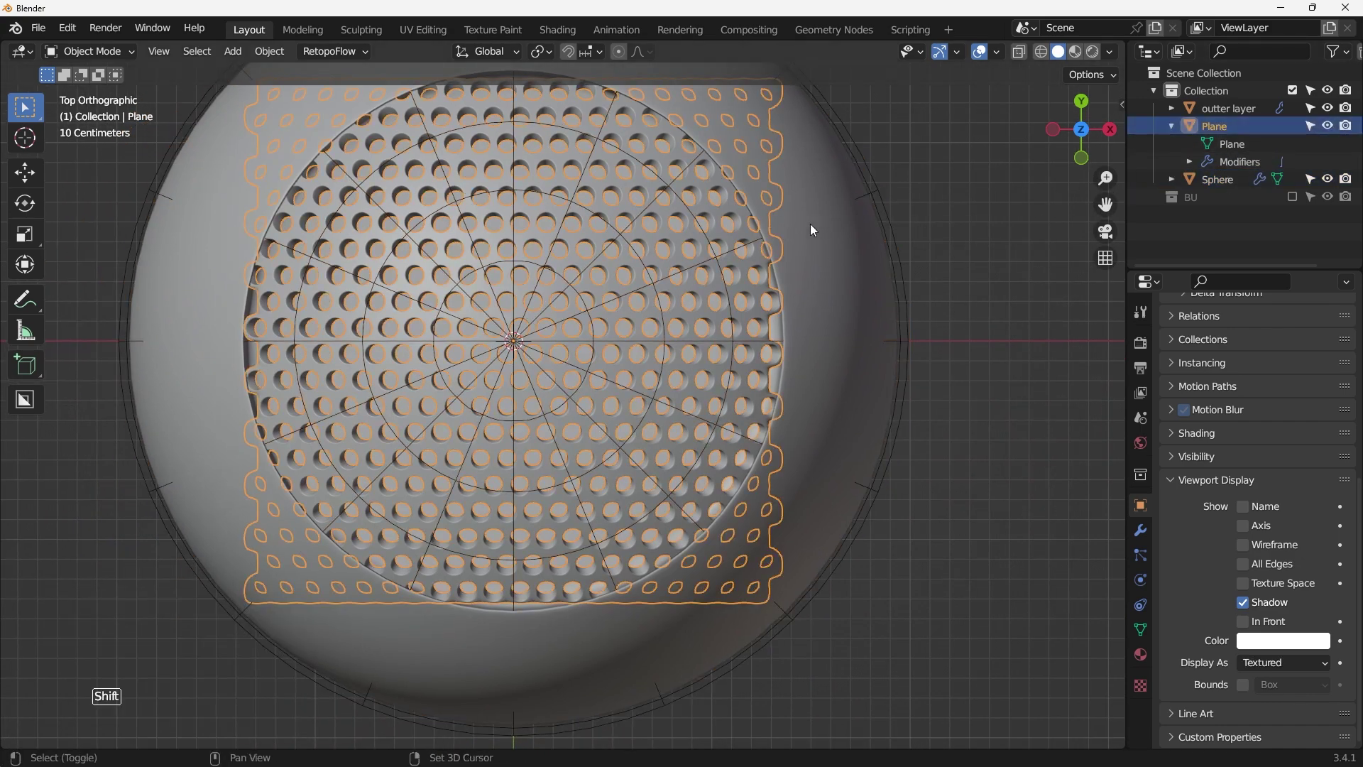
key("s")
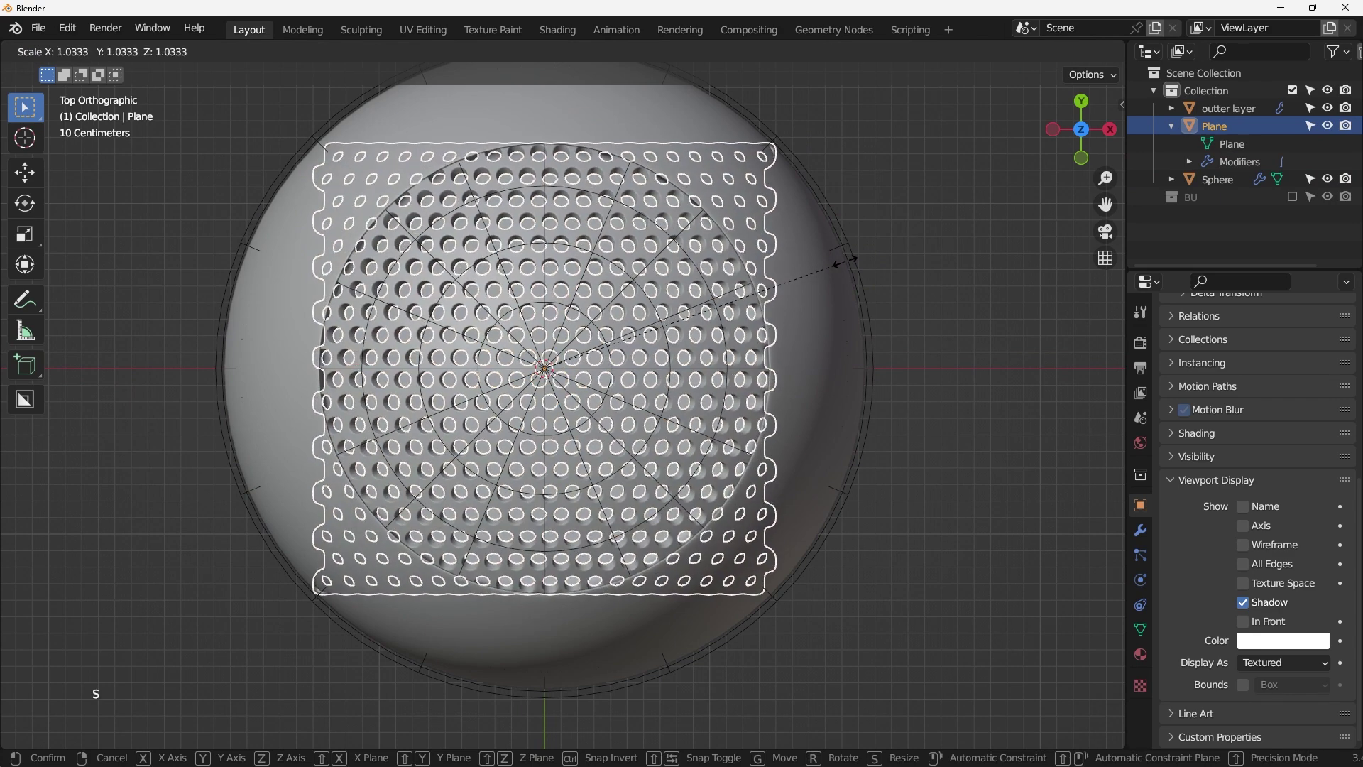
left_click(845, 262)
Resize the Sphere again and shrink the grille Plane to 0.975.
left_click(892, 248)
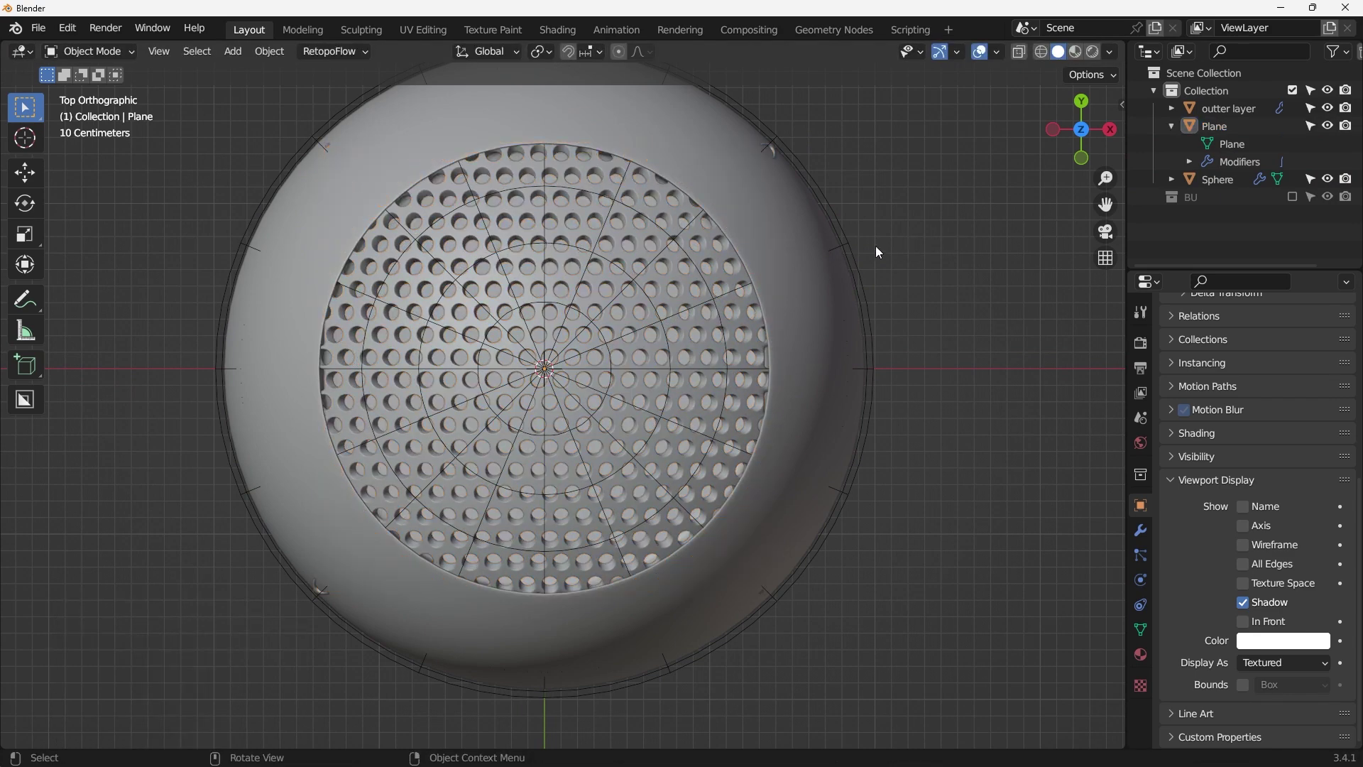
scroll(787, 154, "up", 2)
left_click(1207, 179)
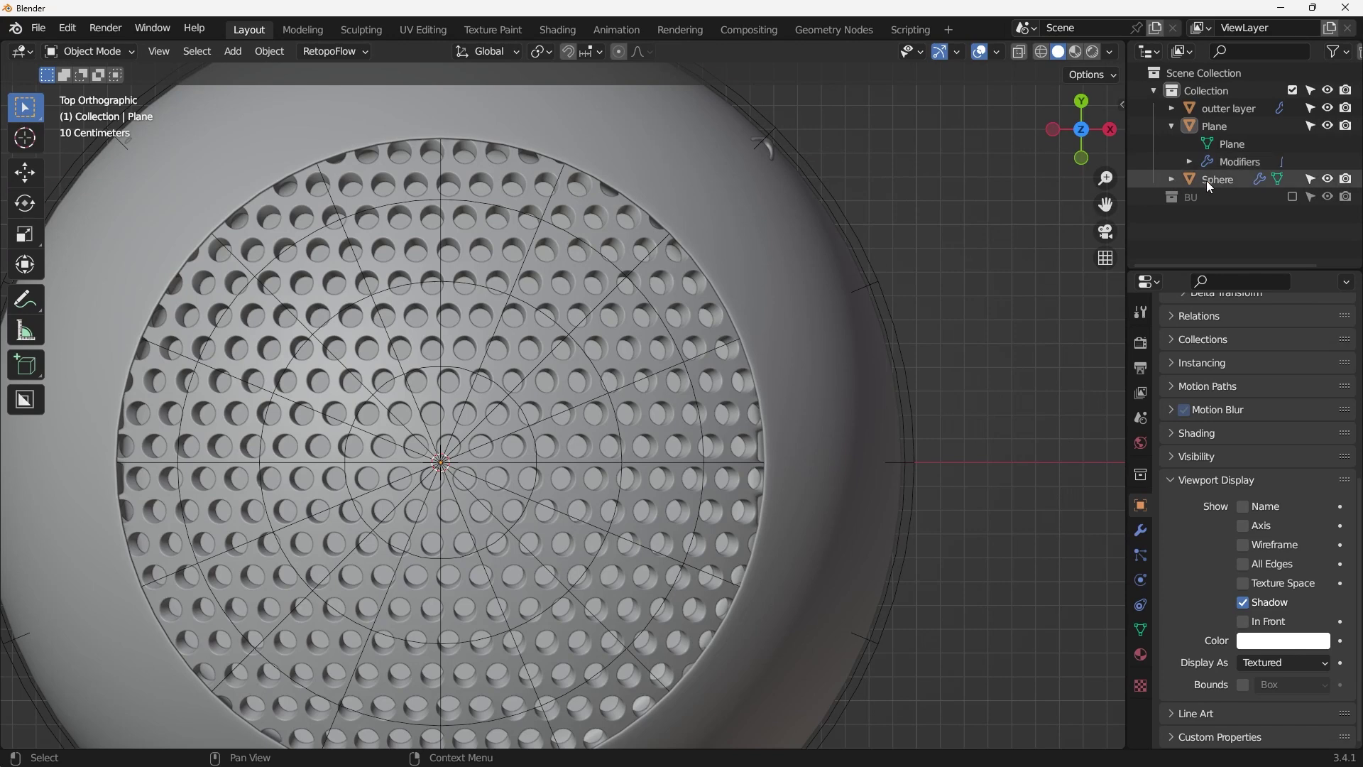
key("s")
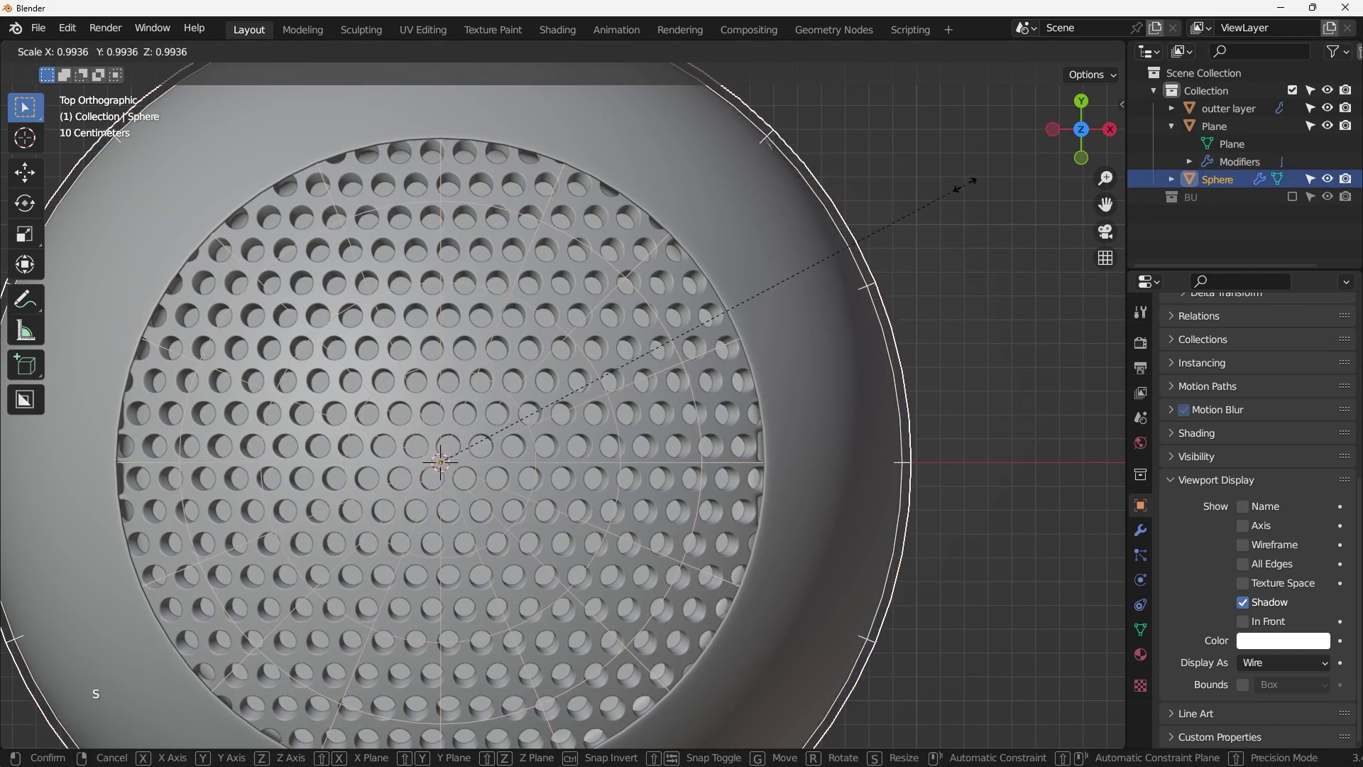
left_click(969, 181)
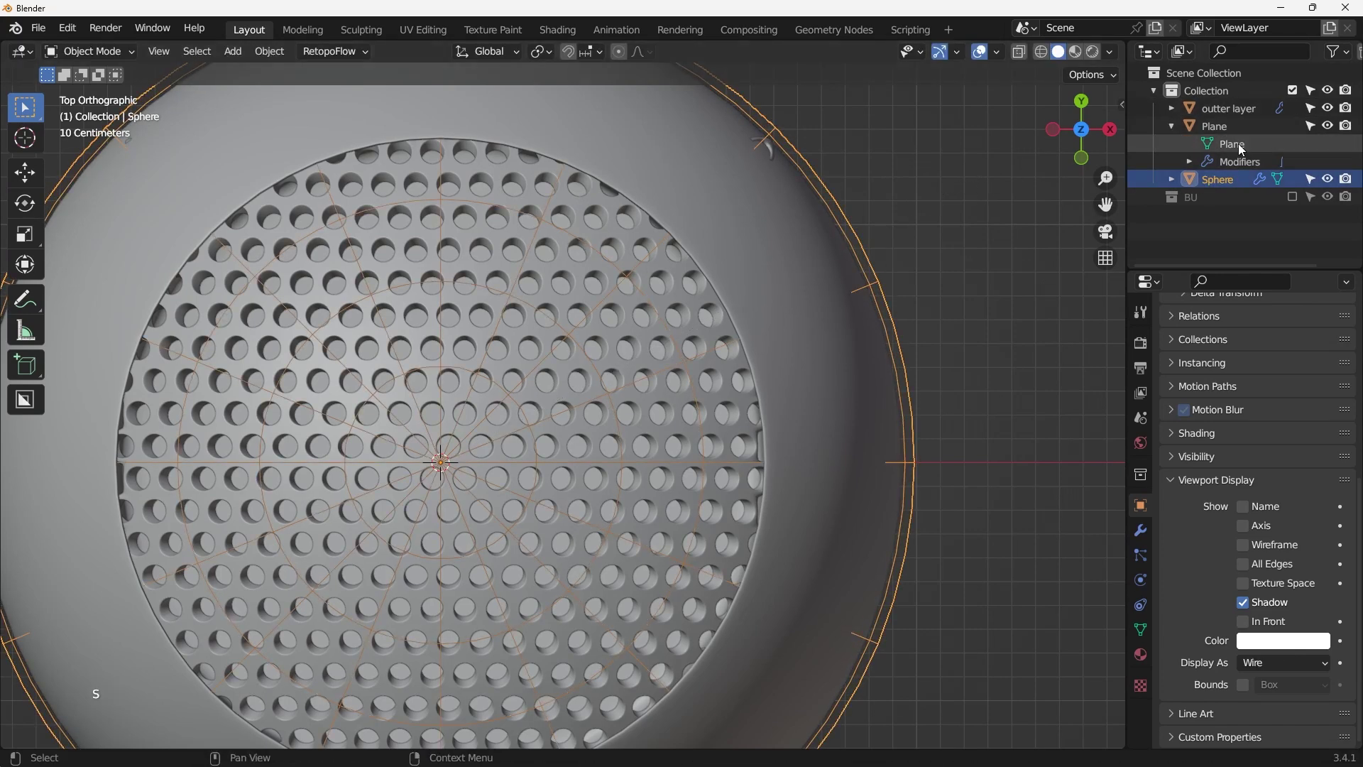
left_click(1239, 144)
key("s")
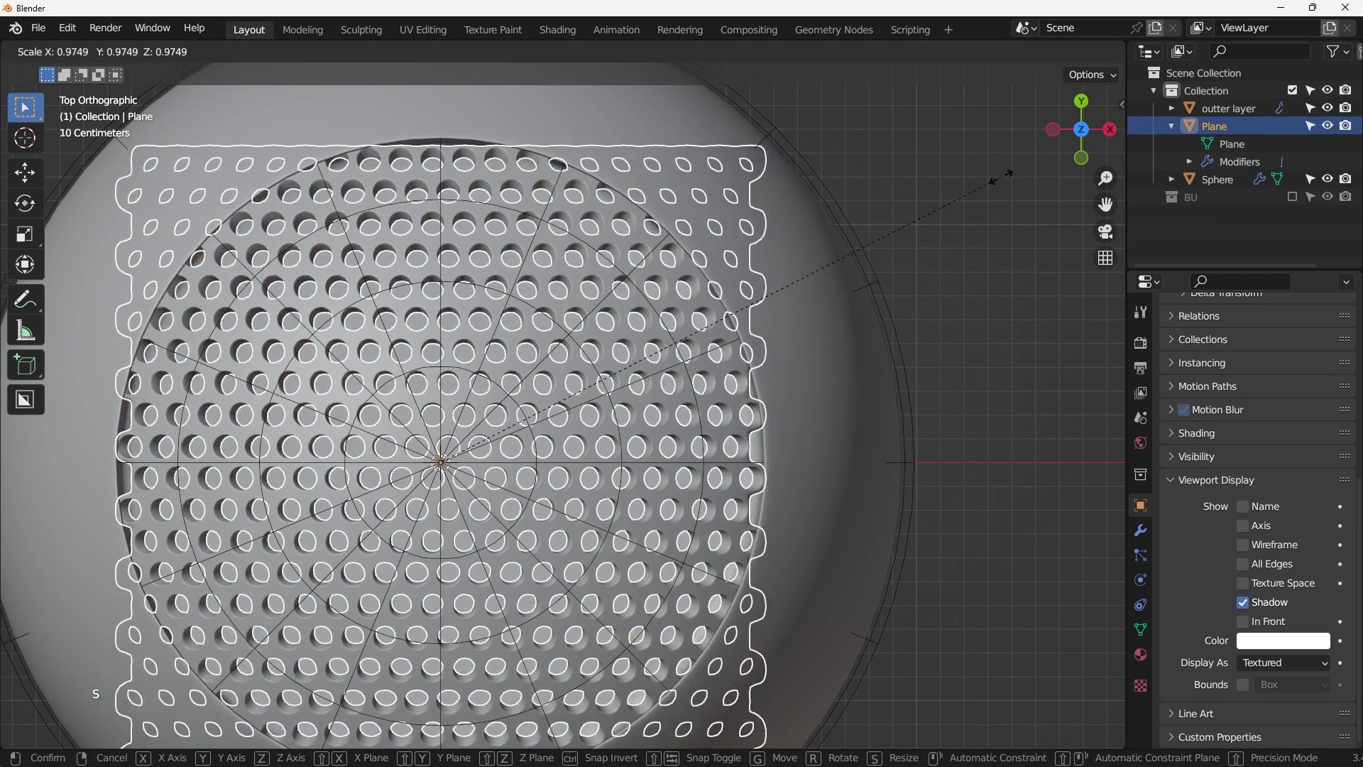
left_click(1001, 177)
scroll(930, 200, "down", 2)
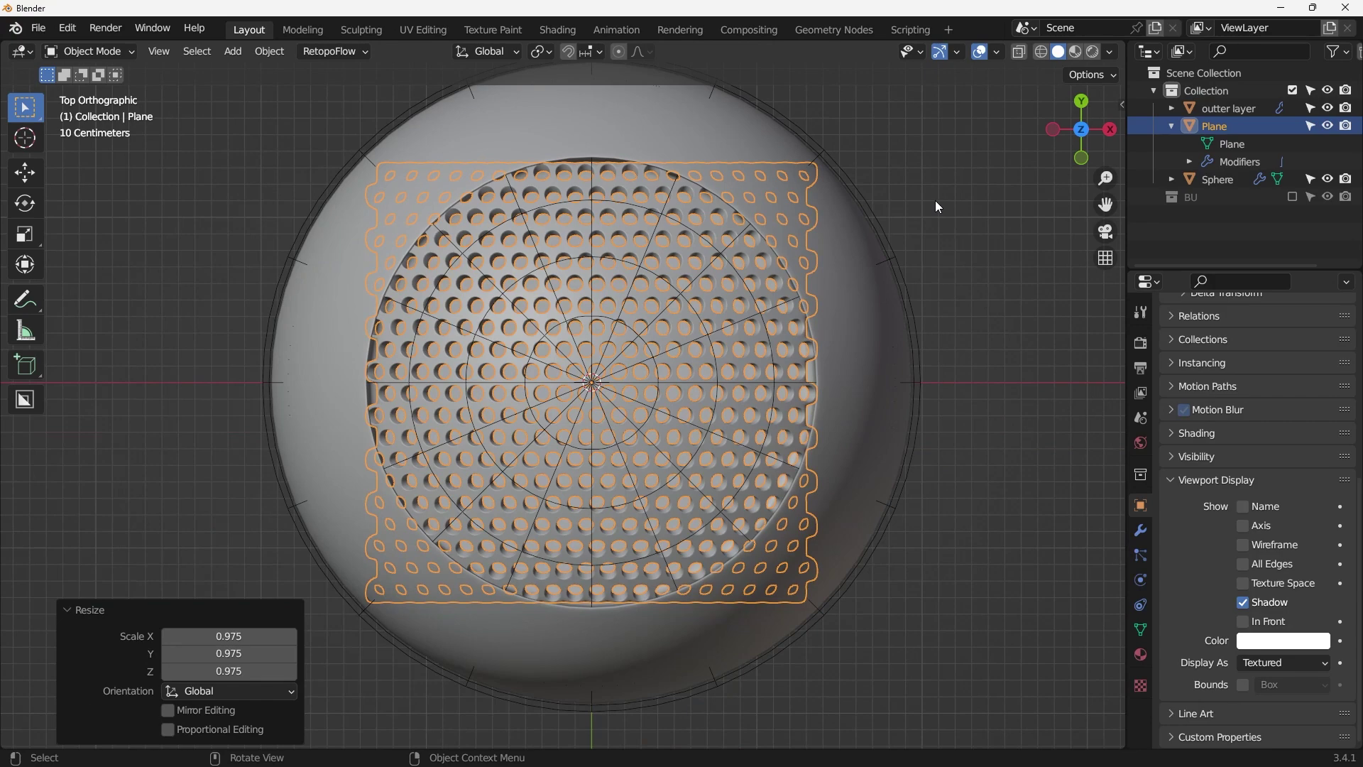
Enlarge the Sphere to about 1.004 so it frames the recessed well.
left_click(1215, 180)
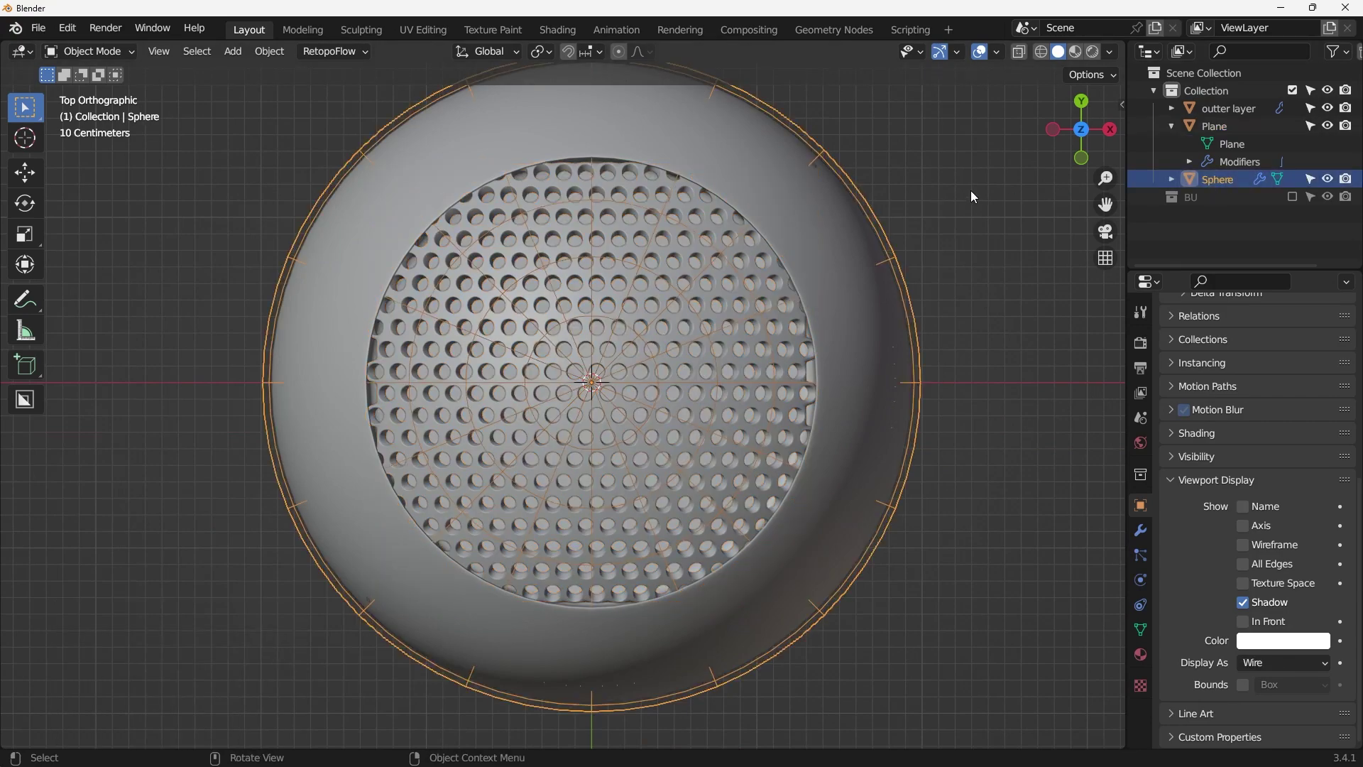
key("s")
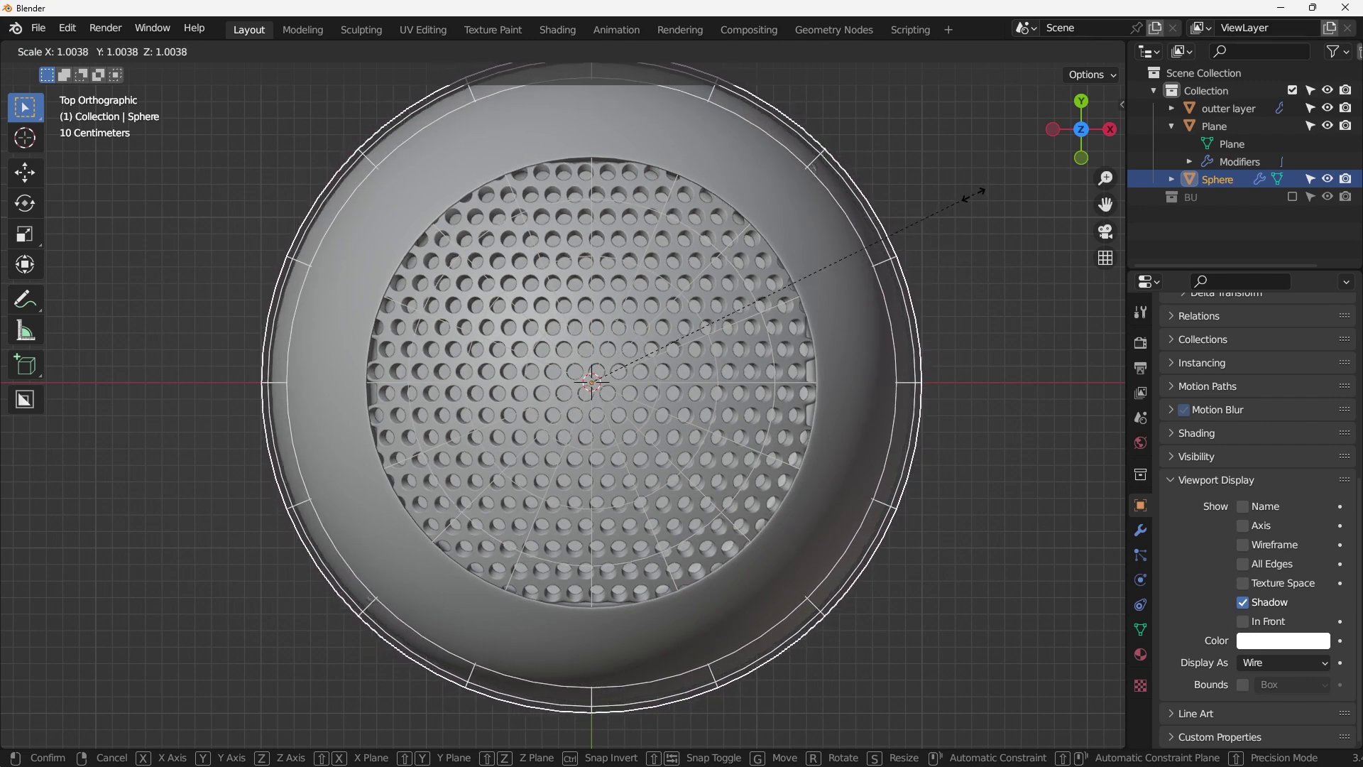
left_click(943, 201)
key("Tab")
key("Tab")
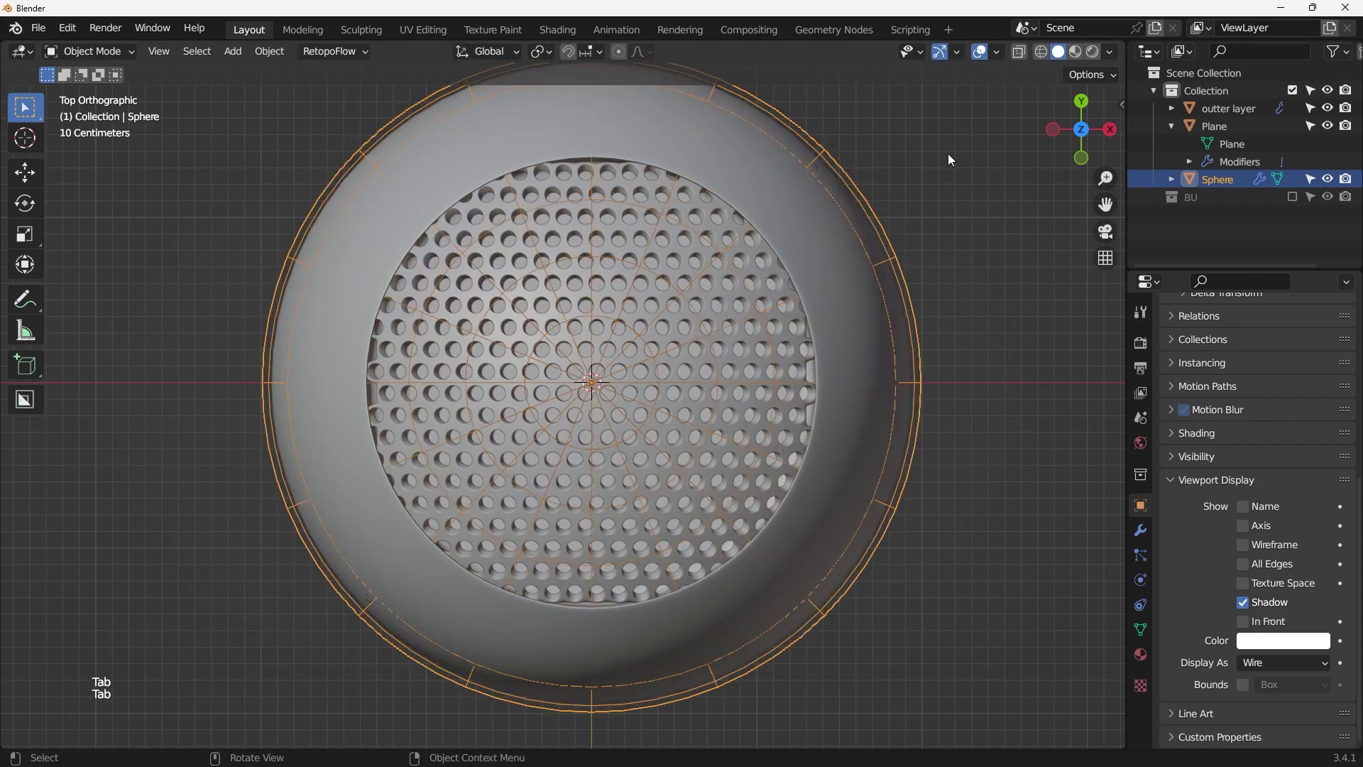
Hide the wireframe Sphere guide using its eye icon in the Outliner.
left_click(938, 211)
middle_click_drag(942, 239, 740, 291)
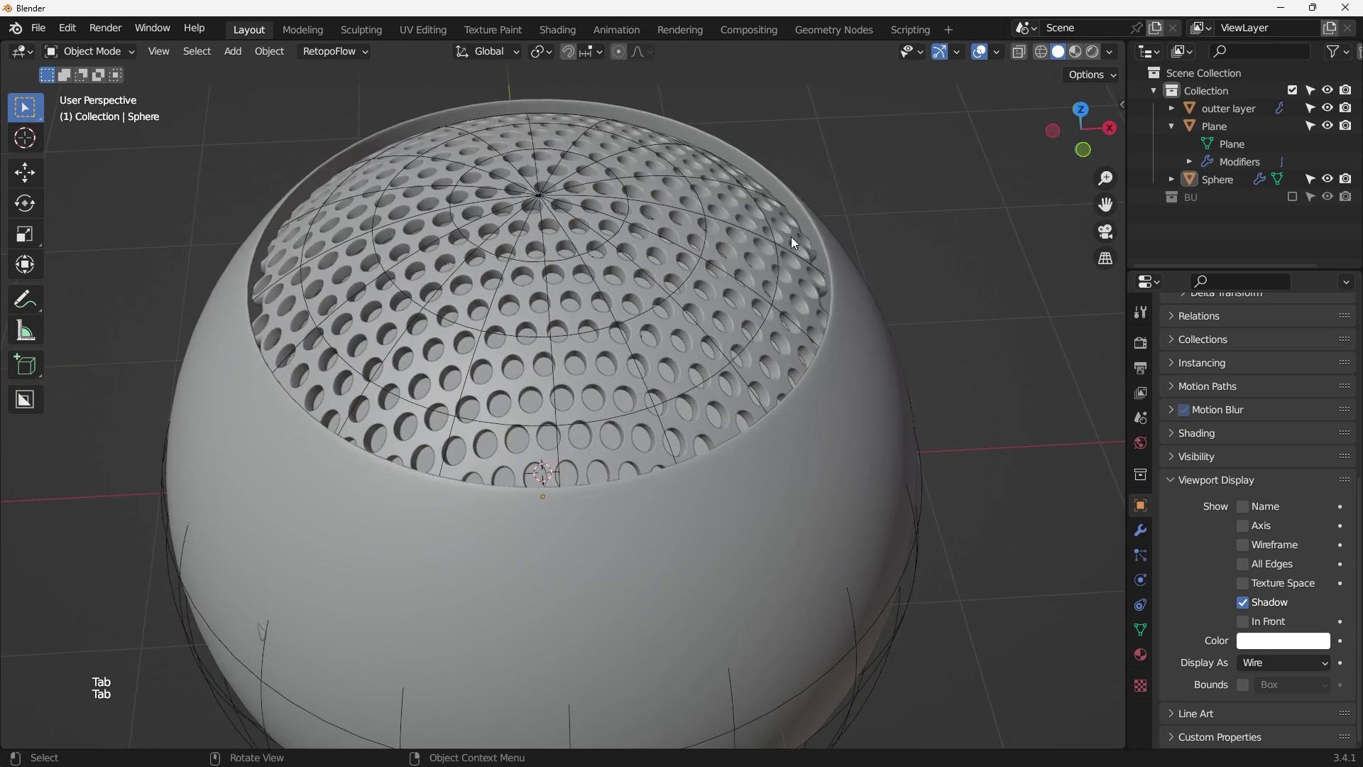
left_click(1327, 179)
Orbit to a close-up of the holes, select the perforated Plane, and view from top.
middle_click_drag(1037, 202, 608, 398)
scroll(565, 381, "down", 5)
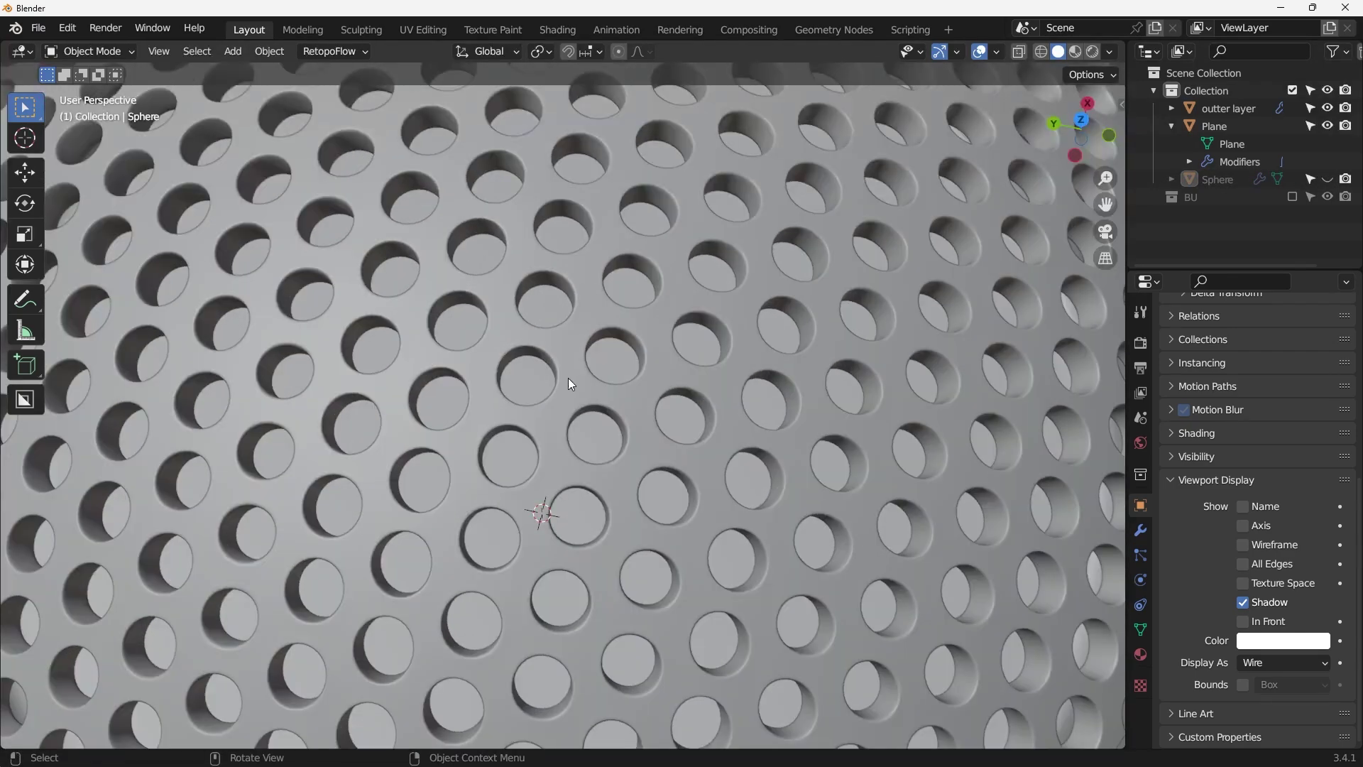
scroll(862, 382, "down", 4)
scroll(791, 368, "up", 3)
middle_click_drag(791, 368, 505, 347)
scroll(497, 327, "down", 2)
left_click(491, 313)
scroll(492, 308, "down", 3)
left_click(492, 309)
key("KP_7")
scroll(625, 309, "up", 3)
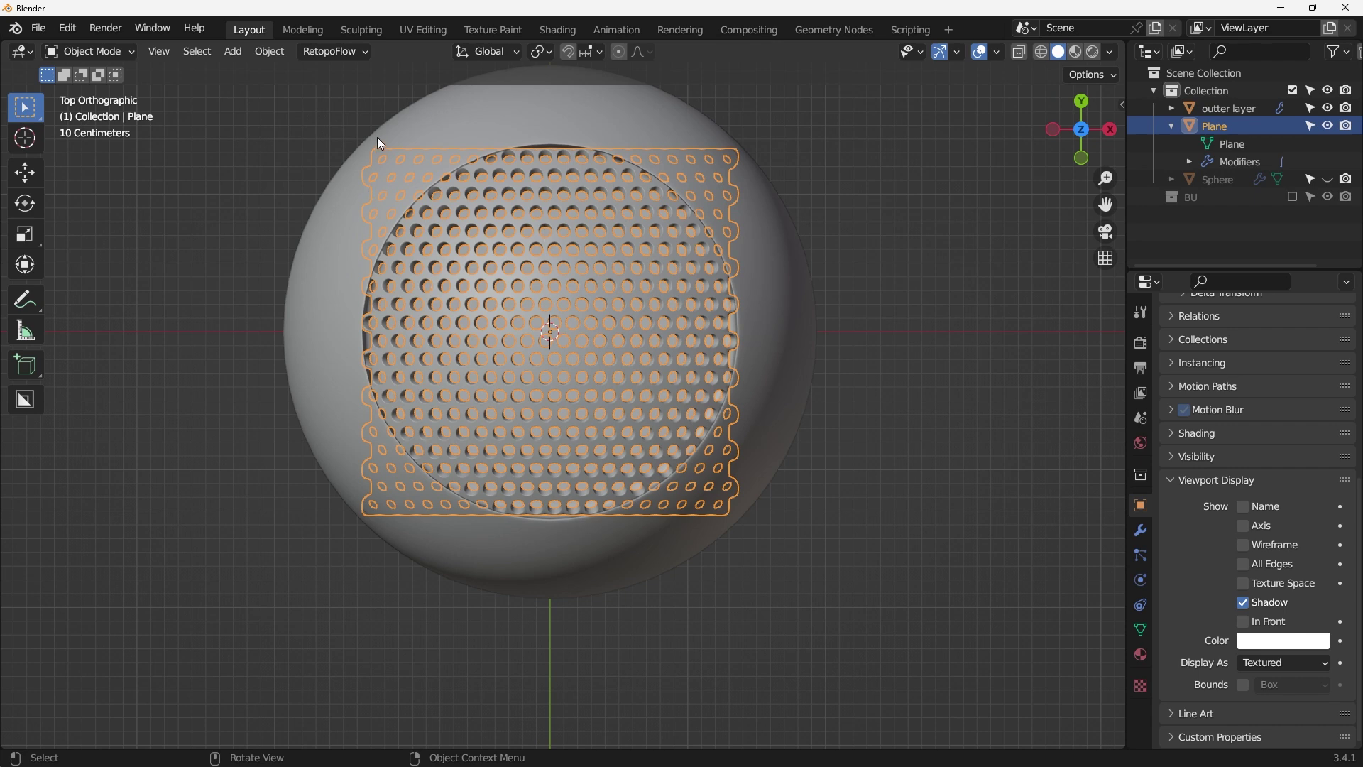
In X-ray Edit Mode on the outter layer shell, box-select the top row of rim vertices.
middle_click_drag(551, 193, 553, 301, "shift")
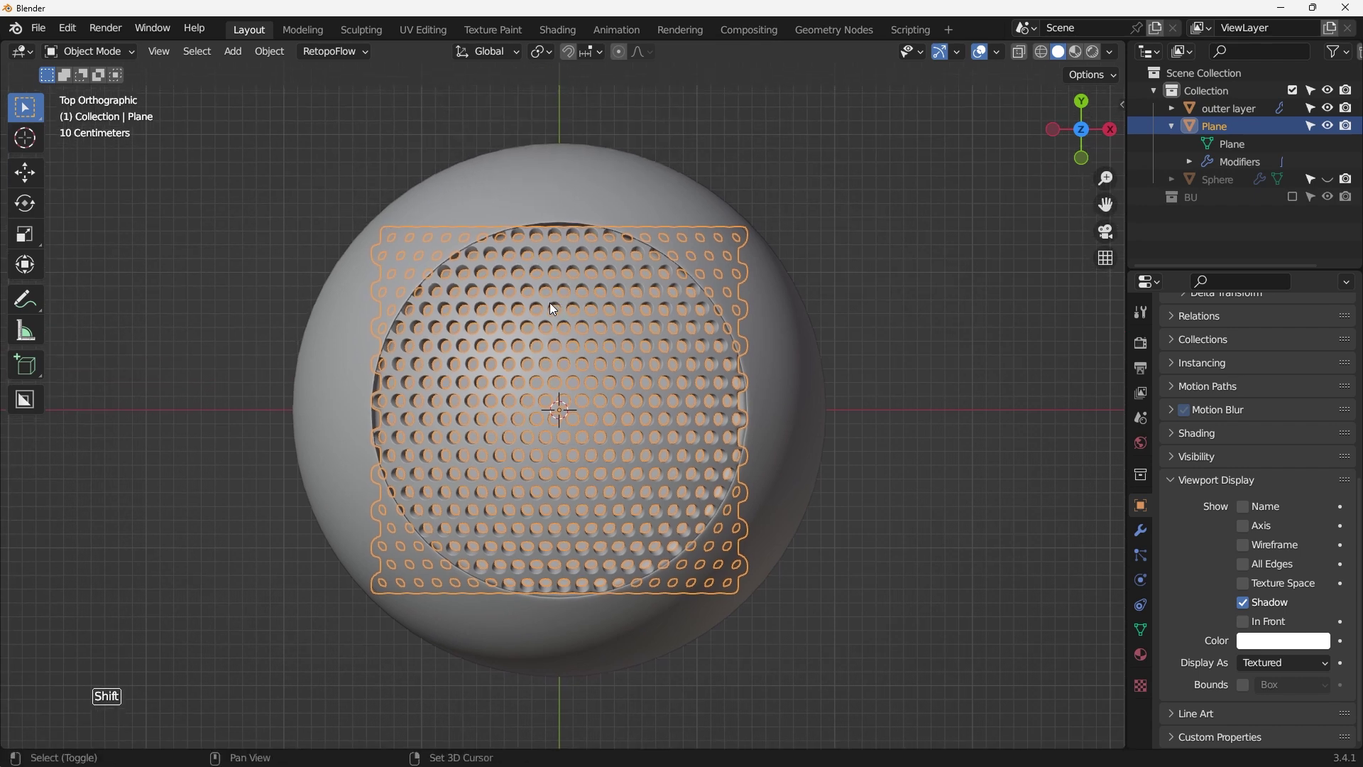
left_click(880, 291)
middle_click_drag(816, 372, 760, 177)
key("KP_1")
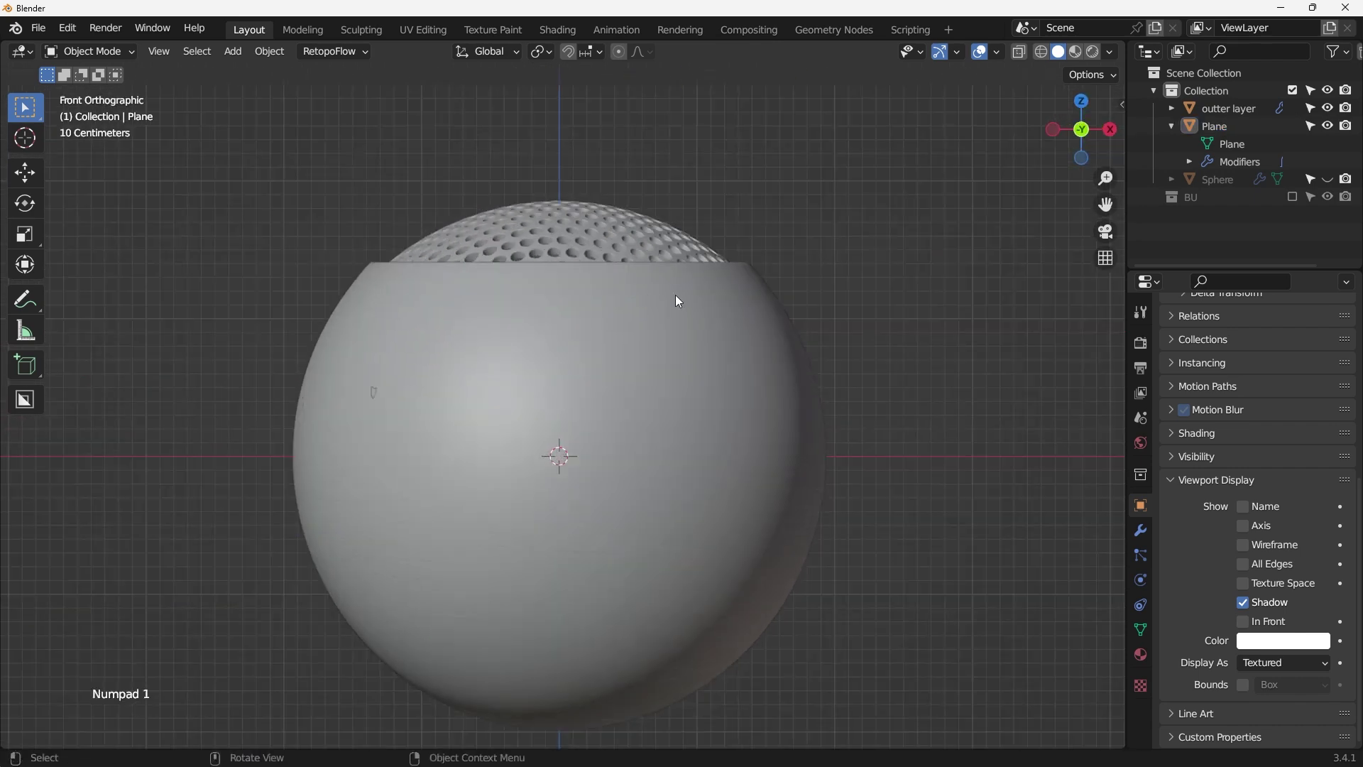
left_click(645, 291)
key("Tab")
scroll(645, 291, "up", 3)
key("alt+z")
left_click_drag(151, 246, 899, 278)
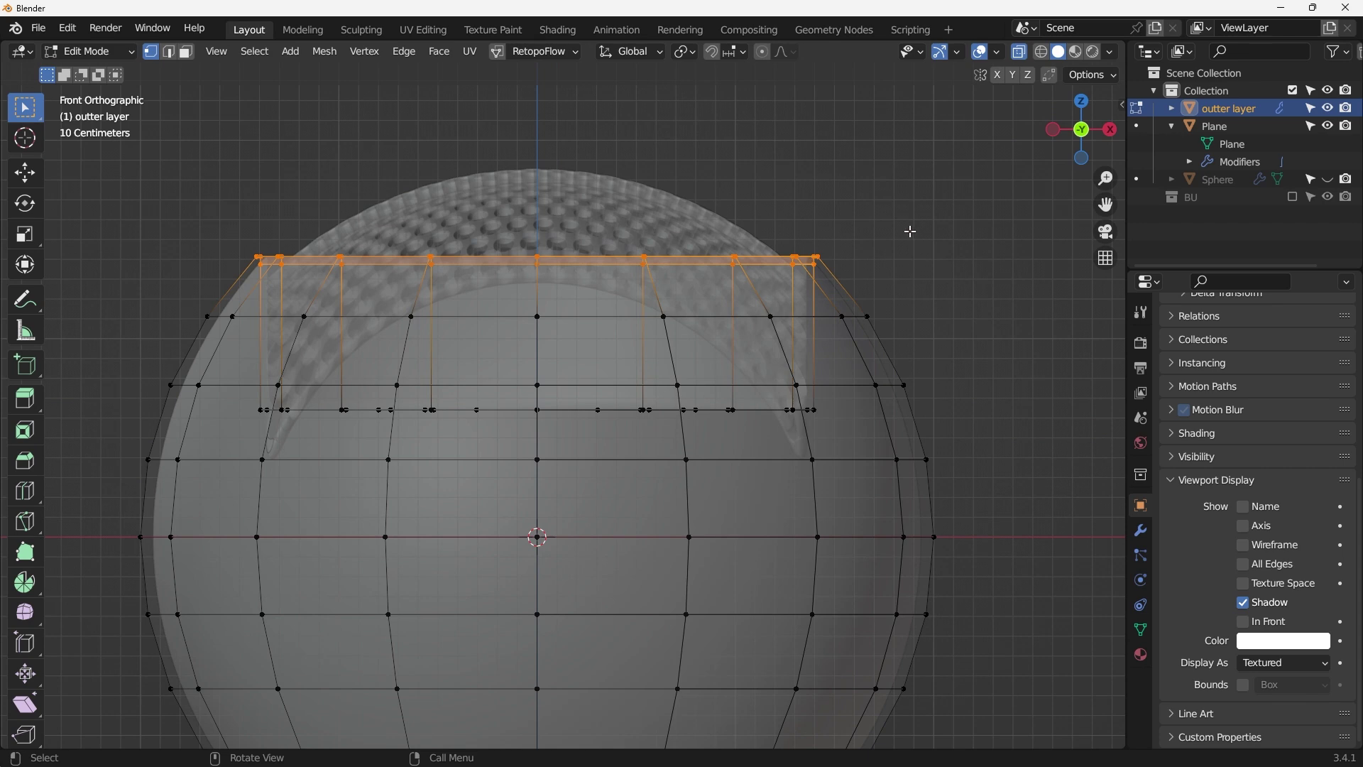
Scale the top rim down to about 0.9755, then leave Edit Mode with X-ray off.
key("s")
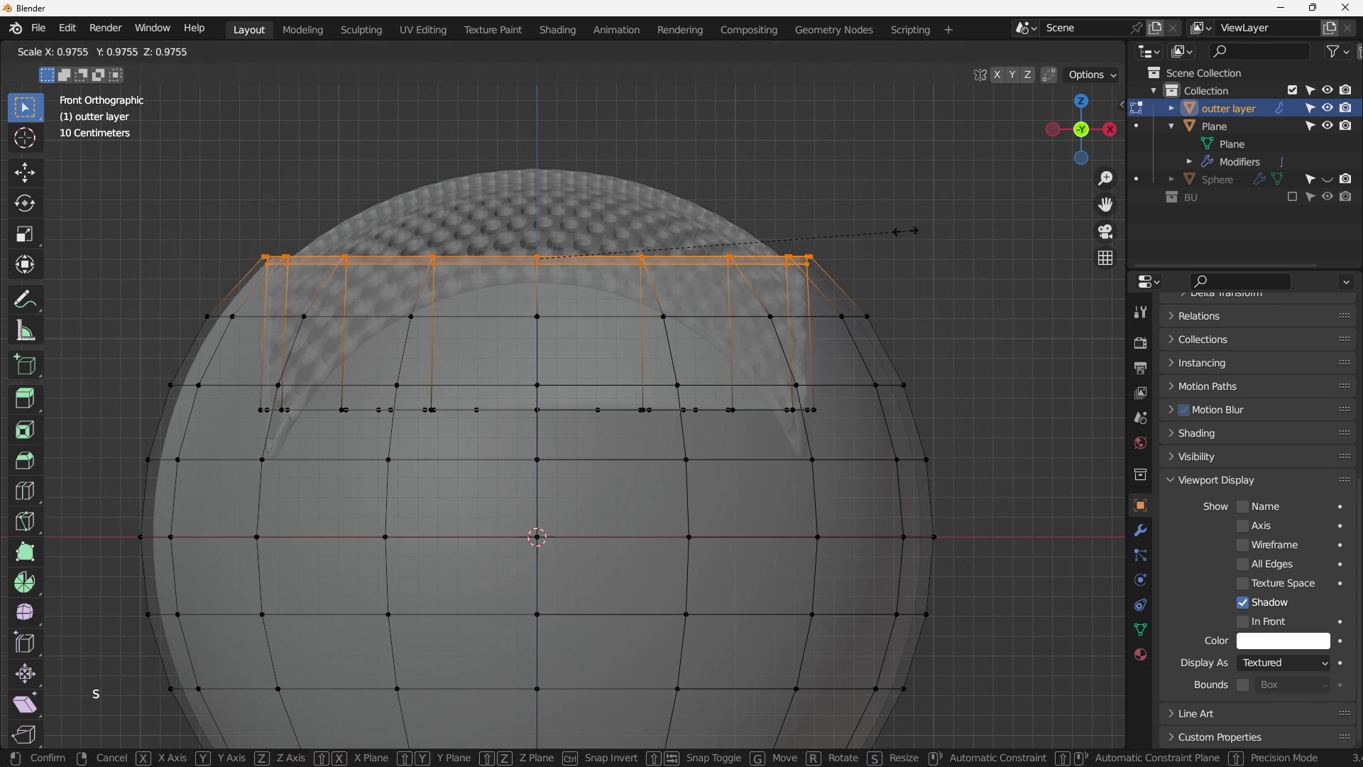
left_click(900, 229)
key("Tab")
key("alt+z")
Orbit and zoom around the dish to inspect the rim from above and the front.
middle_click_drag(876, 198, 761, 436)
scroll(761, 436, "up", 4)
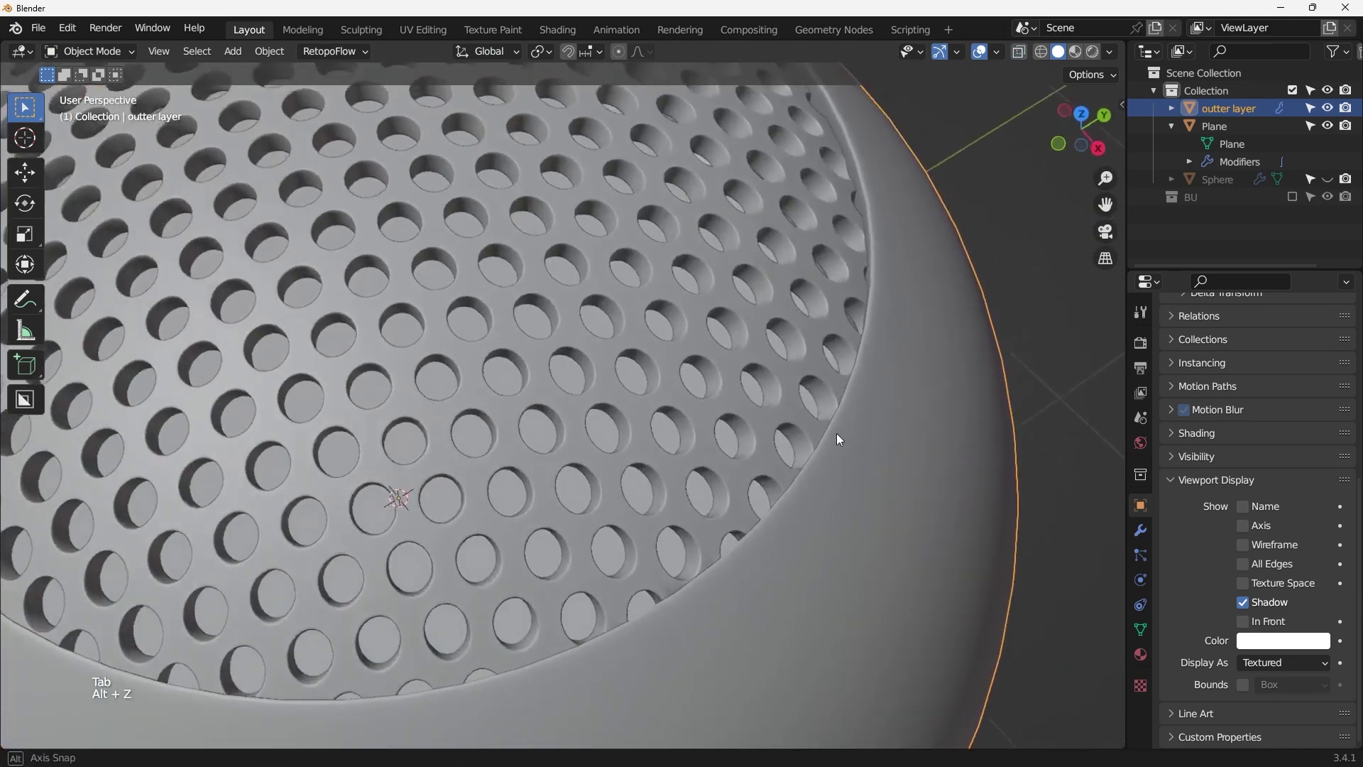
scroll(836, 432, "down", 4)
middle_click_drag(859, 347, 782, 198)
key("KP_7")
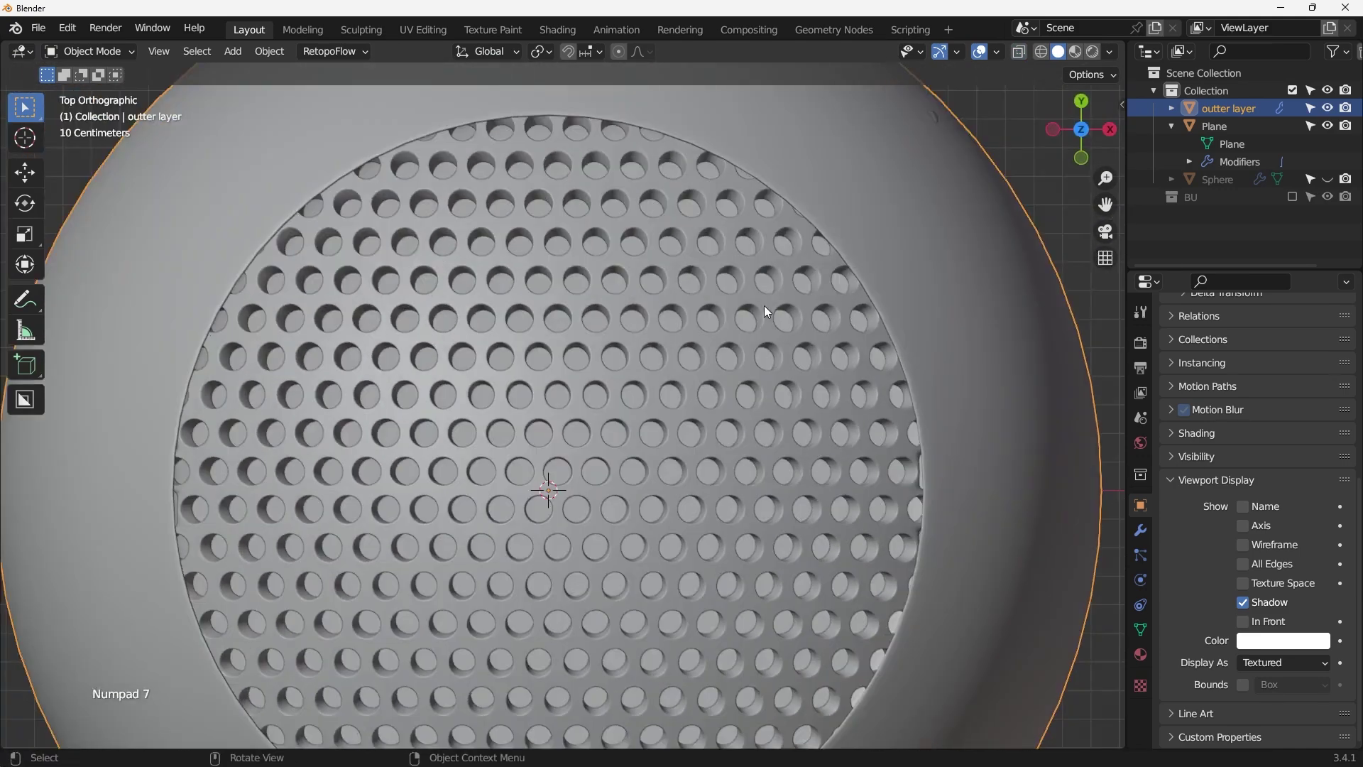
scroll(765, 311, "down", 4)
middle_click_drag(712, 450, 650, 370, "shift")
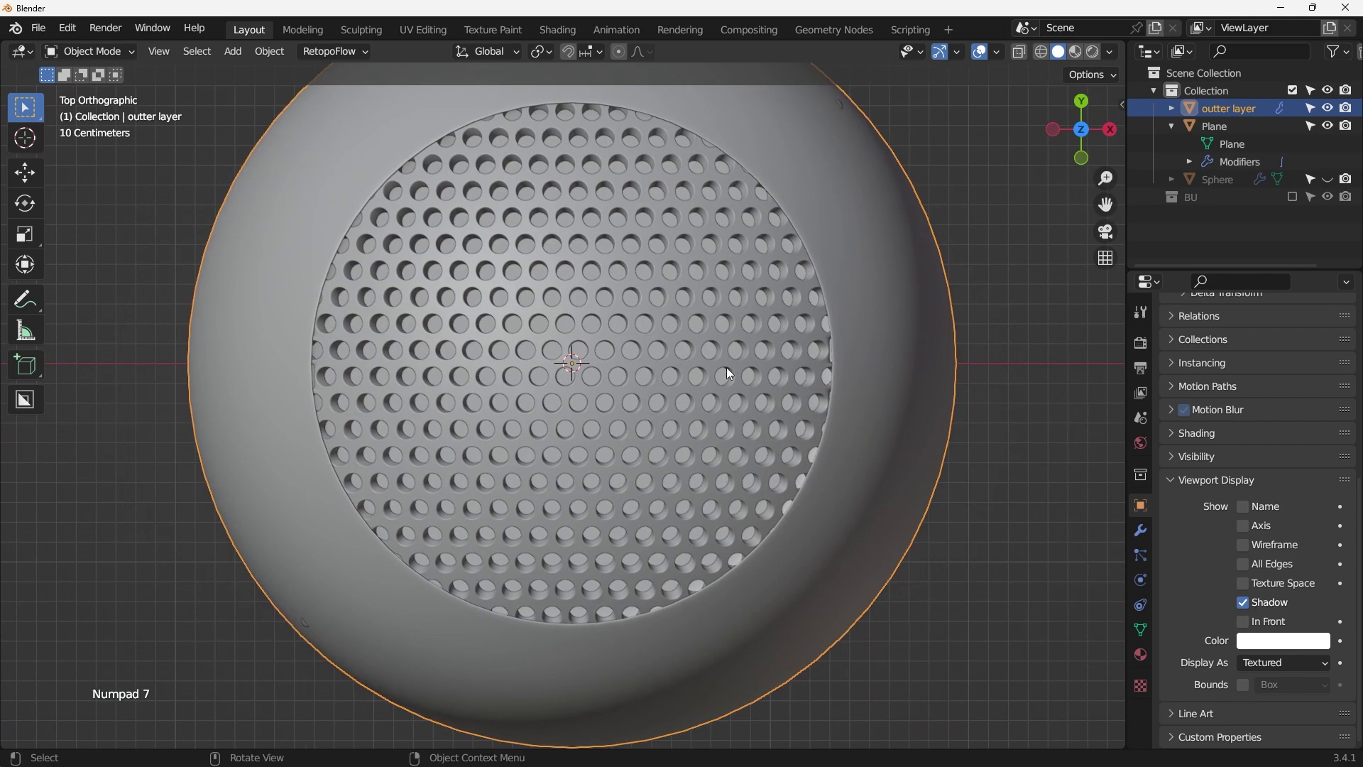
scroll(629, 429, "up", 6)
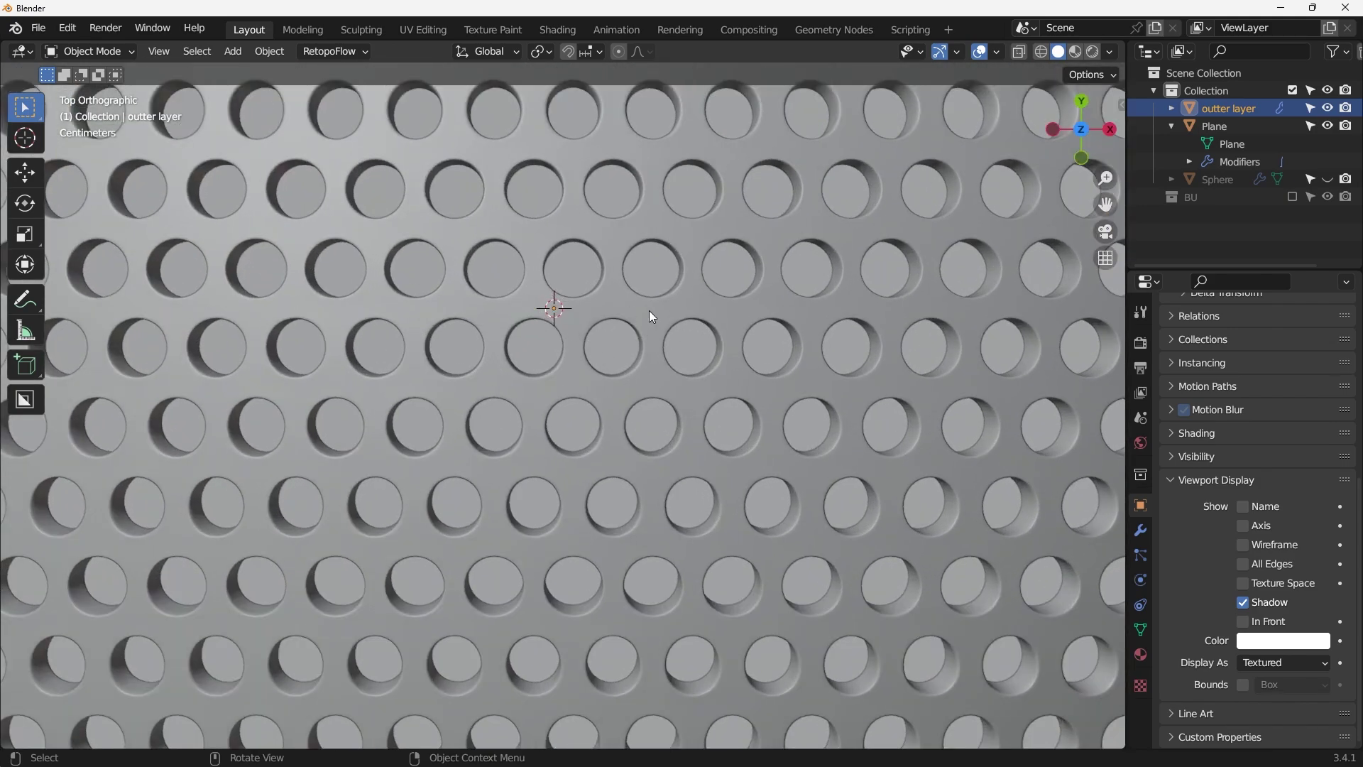
scroll(649, 311, "down", 6)
scroll(619, 211, "down", 4)
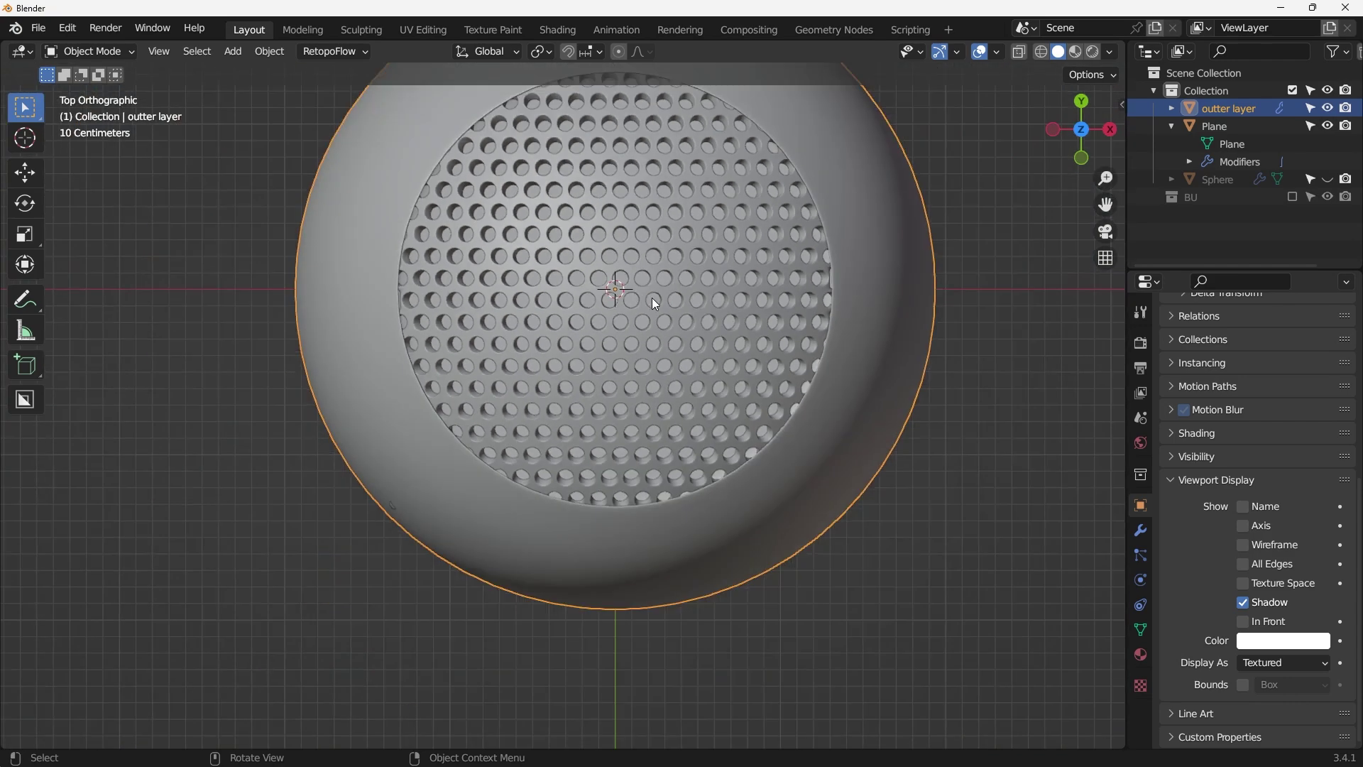
middle_click_drag(648, 296, 674, 190)
key("KP_1")
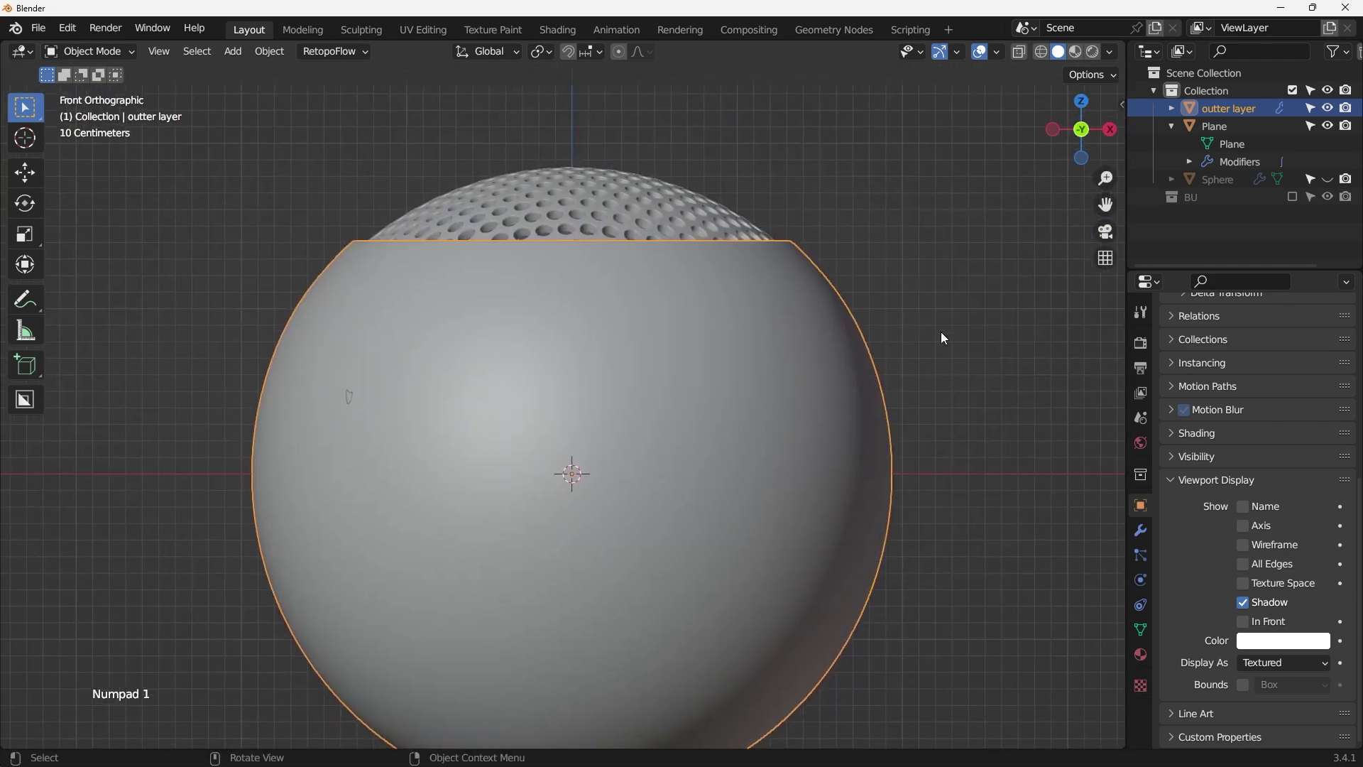
Flatten the lower half of the outter layer shell to zero height on Z.
left_click(884, 325)
left_click(699, 460)
key("KP_Decimal")
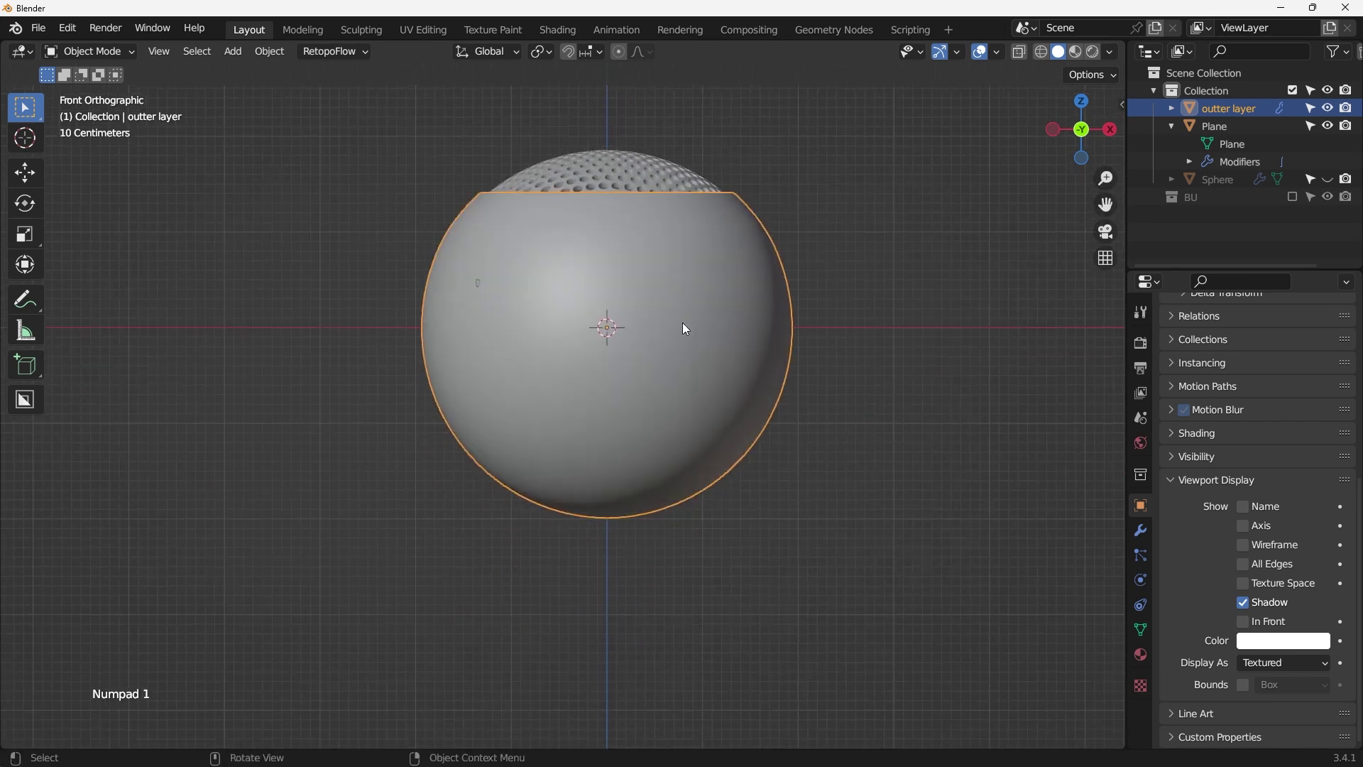
key("Tab")
key("alt+z")
left_click_drag(310, 333, 986, 600)
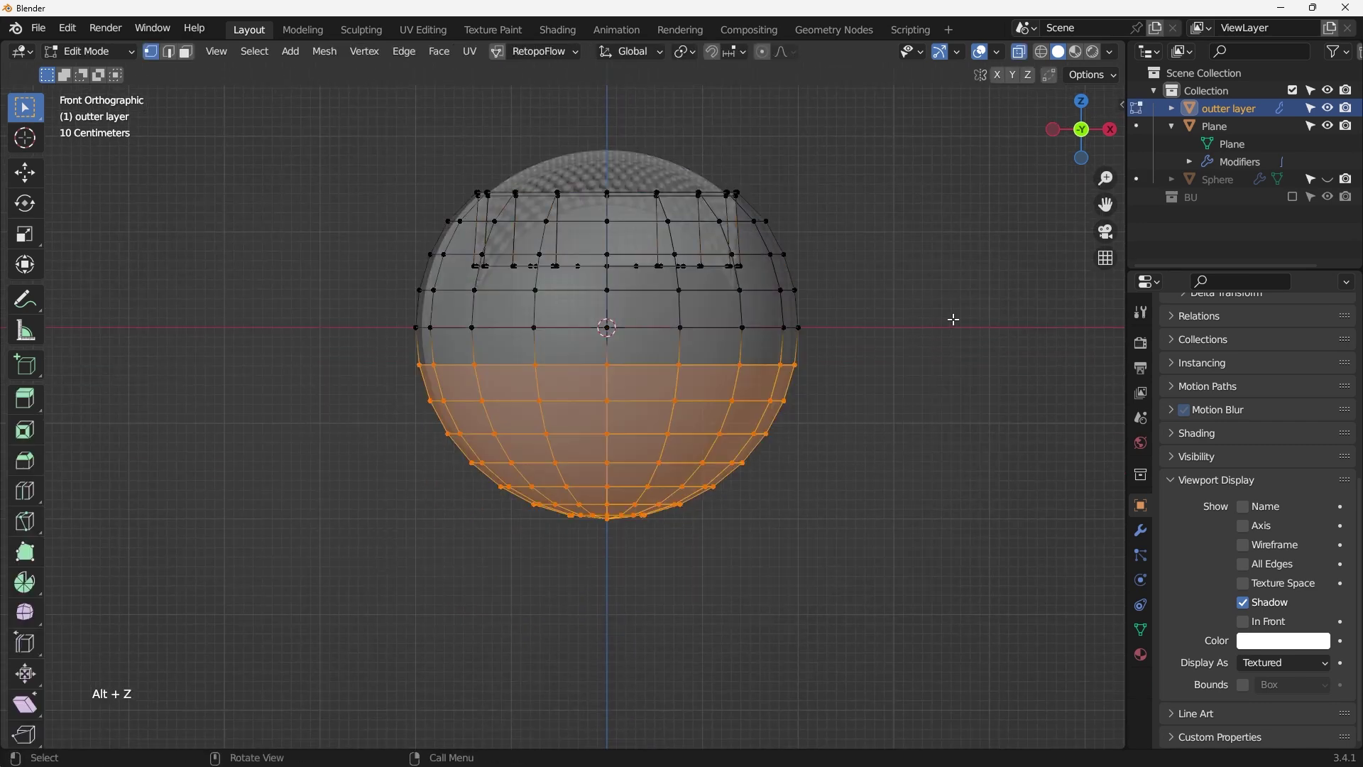
key("s")
key("z")
key("0")
key("Return")
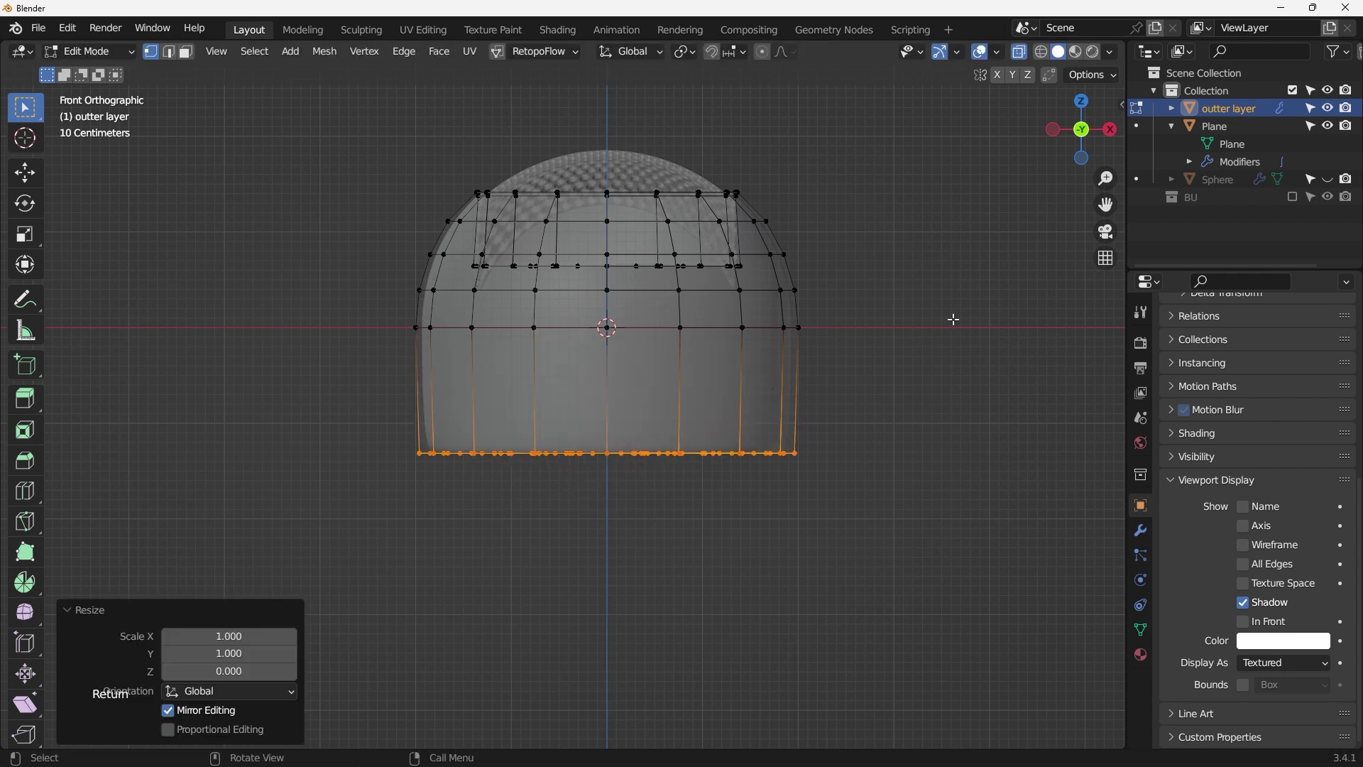
Widen the flattened bottom ring by 1.024.
key("g")
key("z")
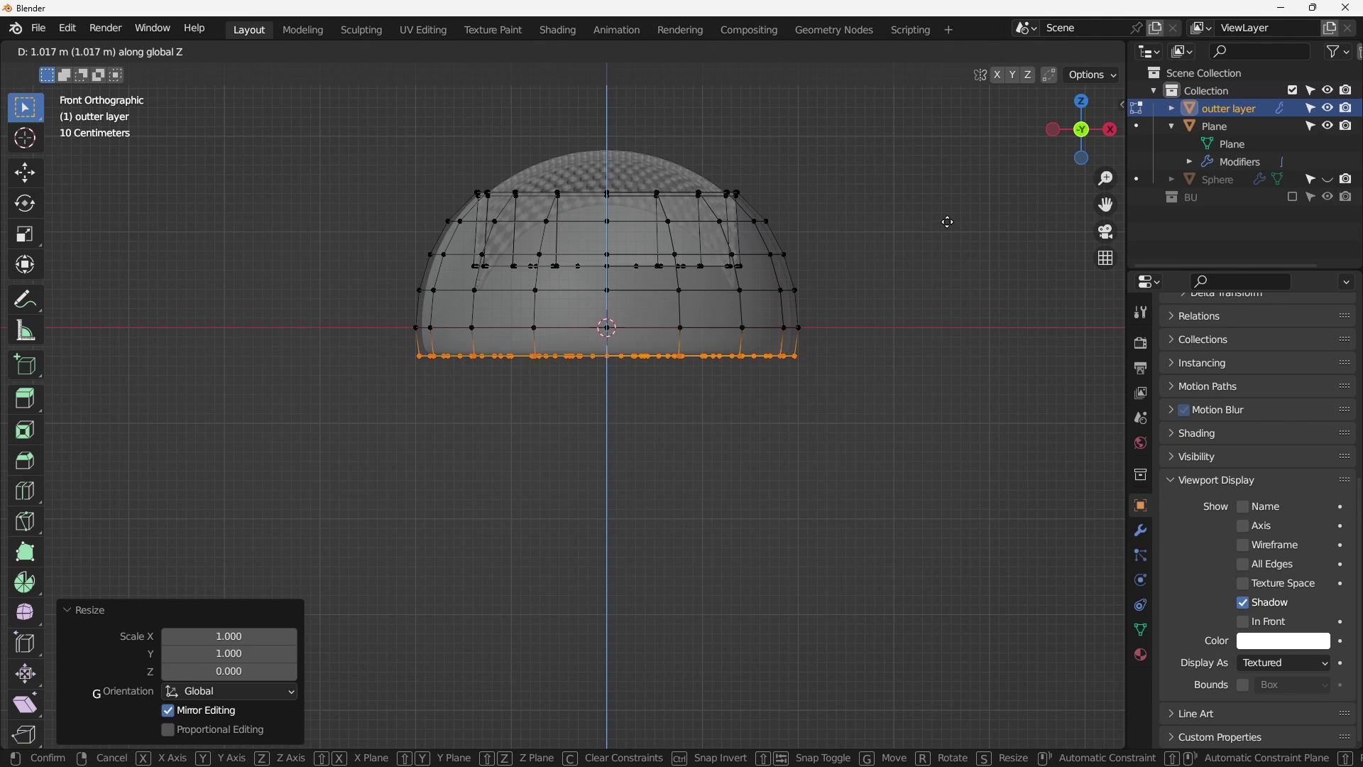
right_click(945, 224)
key("s")
left_click(904, 362)
scroll(701, 364, "up", 3)
Add a Ctrl+R loop cut just above the bottom edge and return to Object Mode.
key("ctrl+r")
left_click(672, 328)
left_click(671, 328)
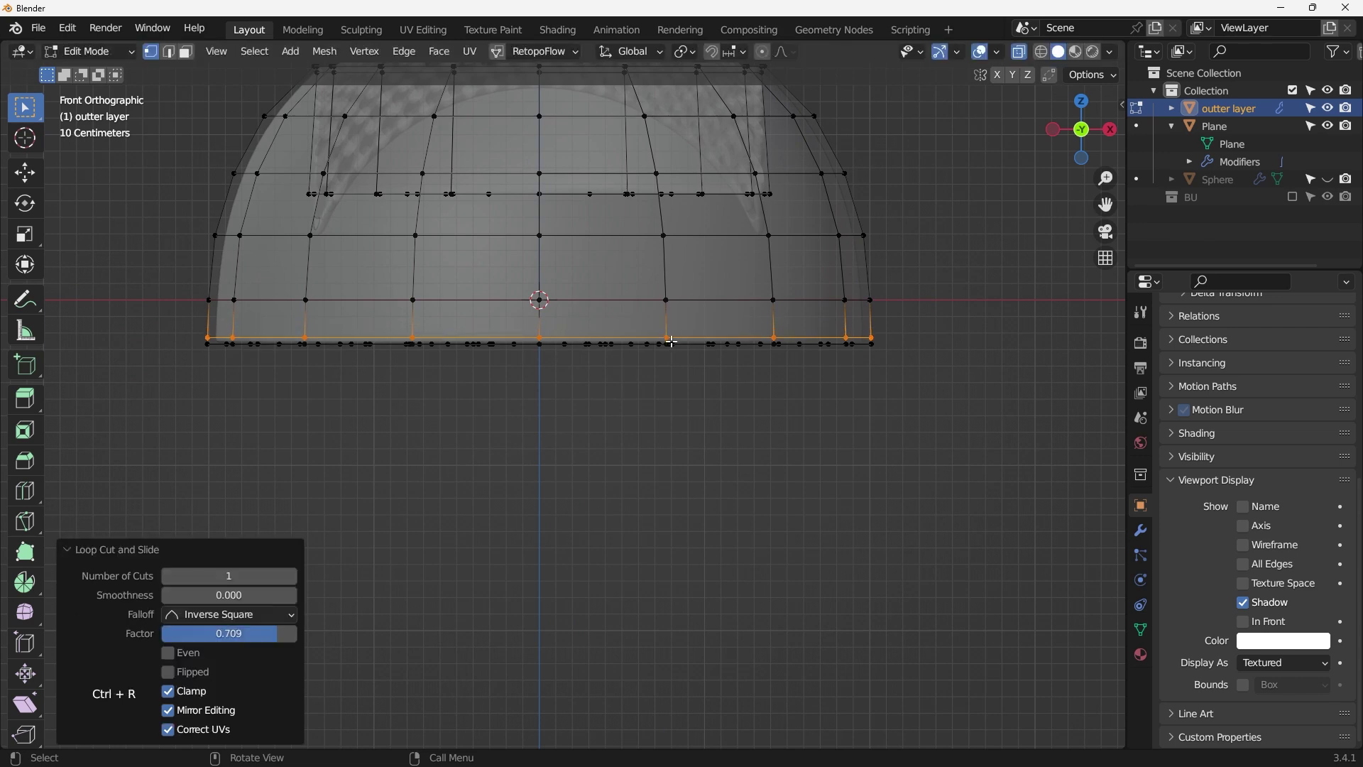
key("Tab")
key("alt+z")
scroll(828, 305, "down", 4)
middle_click_drag(827, 324, 794, 481)
key("KP_1")
key("KP_1")
scroll(744, 215, "up", 2)
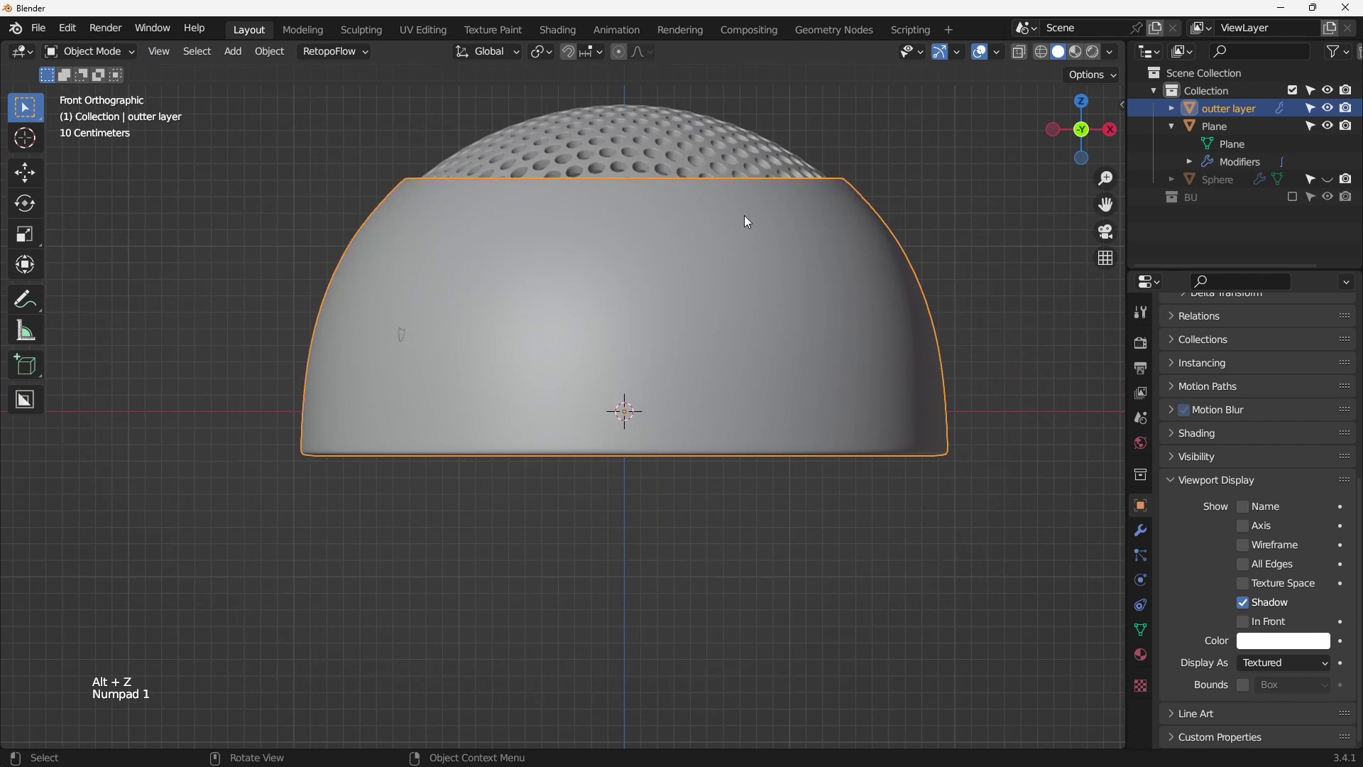
scroll(732, 325, "up", 2)
middle_click_drag(687, 285, 706, 386)
scroll(651, 360, "up", 3)
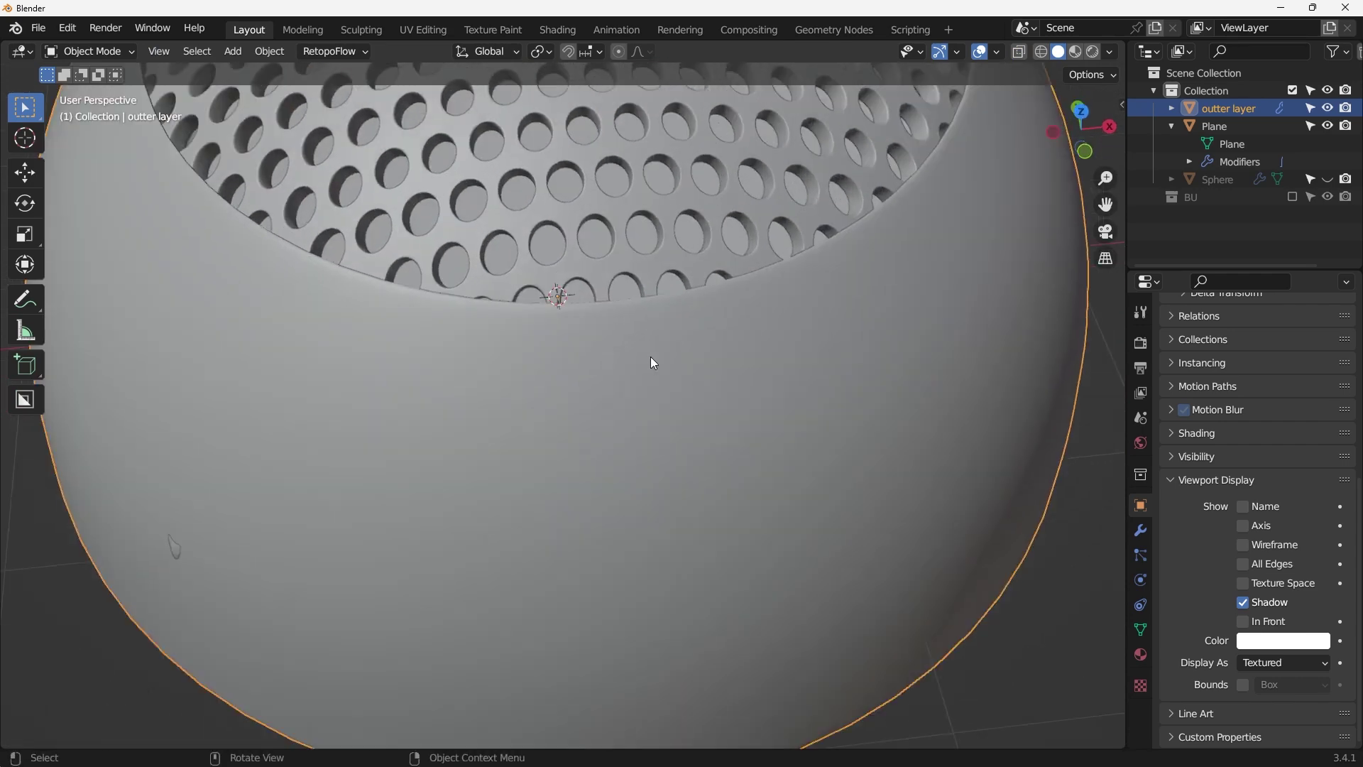
scroll(657, 361, "down", 3)
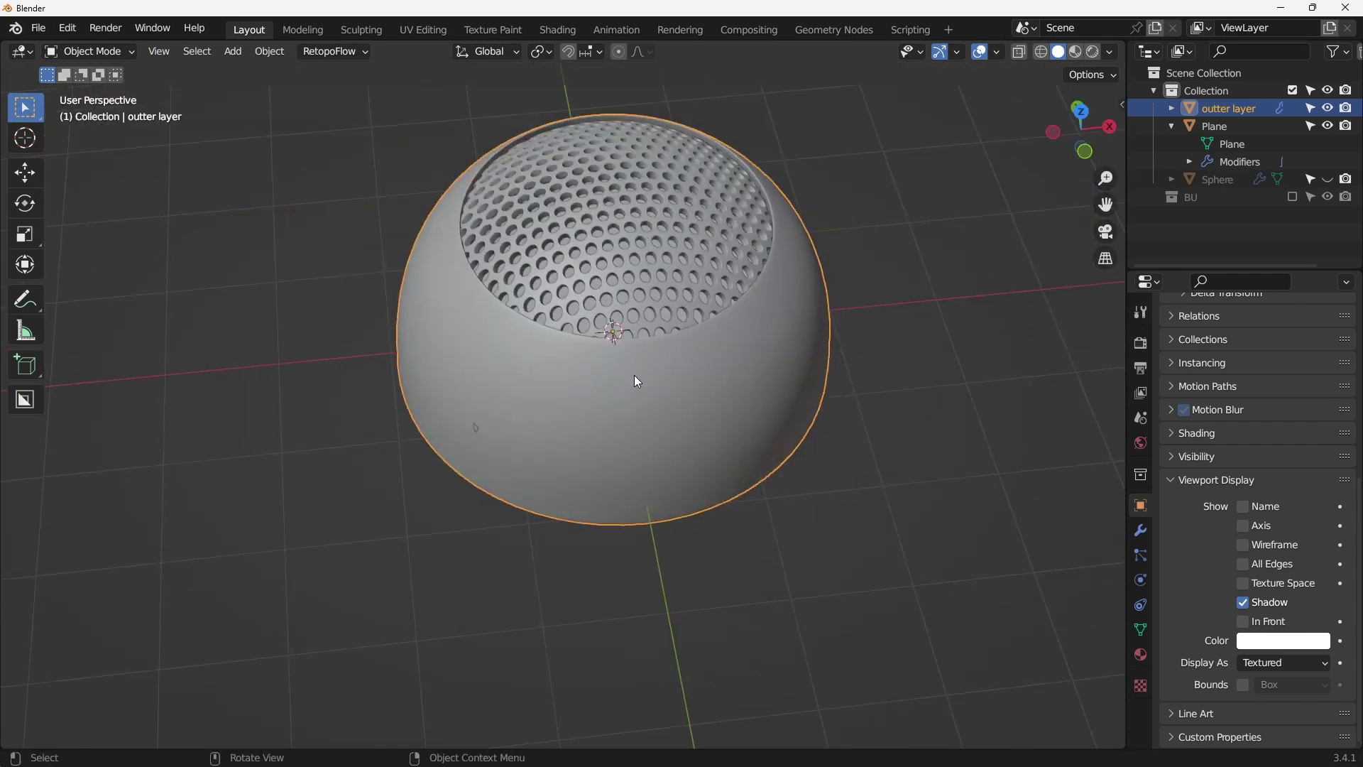
scroll(634, 364, "up", 4)
scroll(633, 365, "up", 4)
scroll(637, 348, "down", 1)
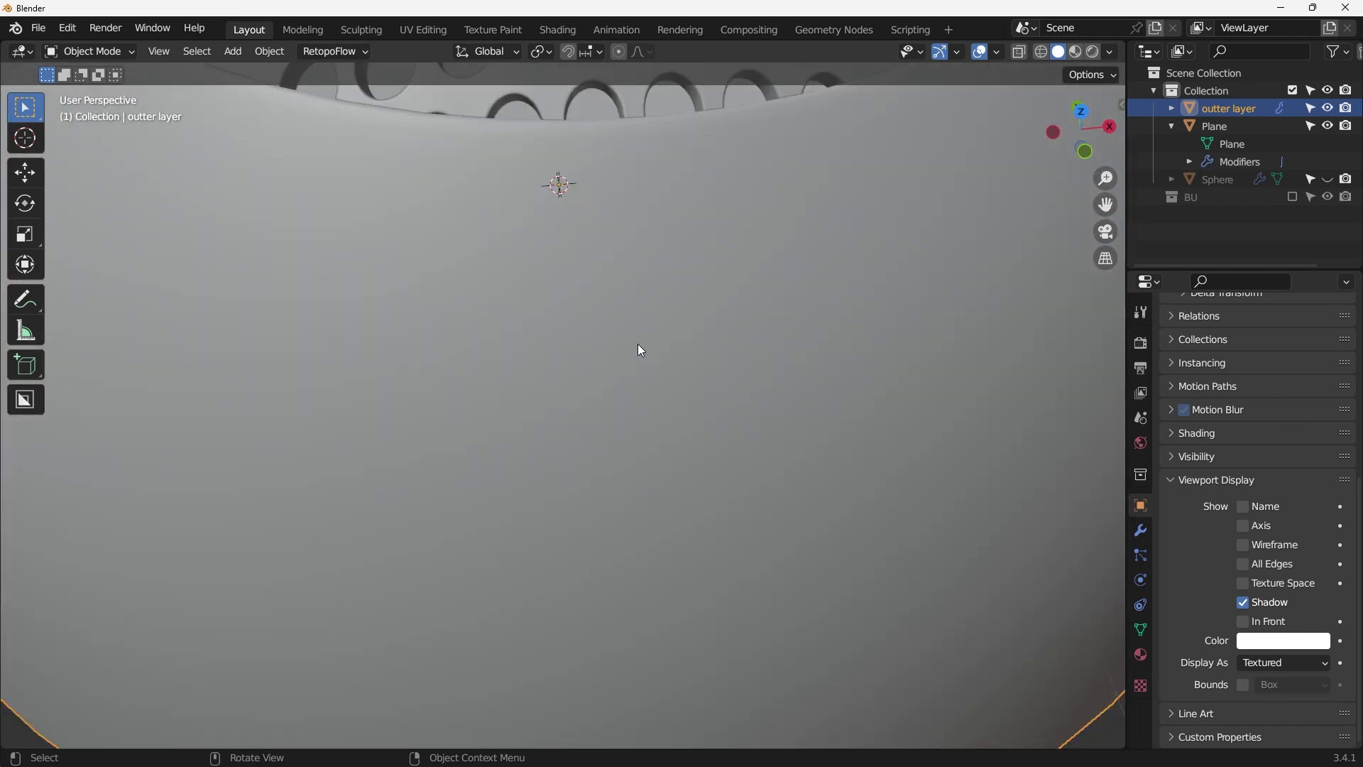
scroll(637, 345, "down", 5)
middle_click_drag(644, 333, 633, 273)
key("alt+z")
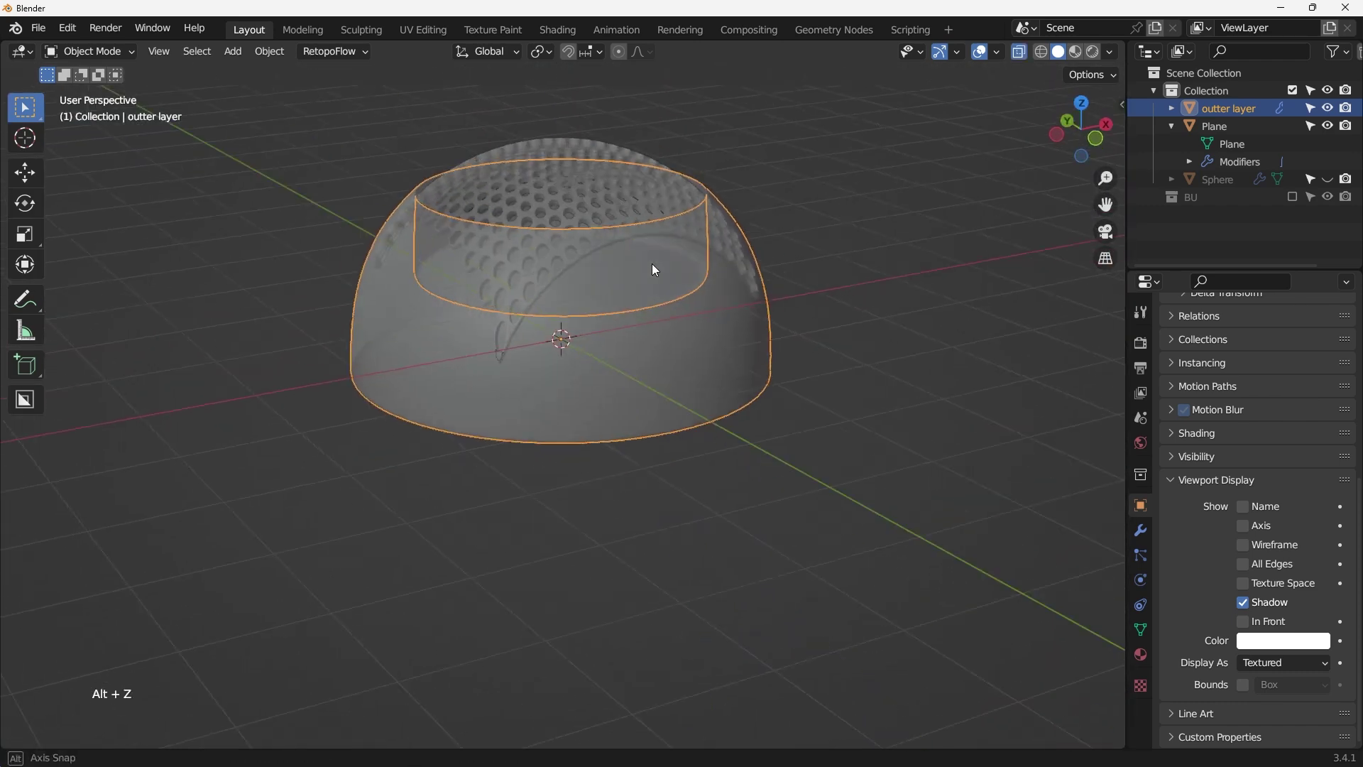
key("KP_1")
key("Tab")
key("Tab")
middle_click_drag(756, 228, 732, 387)
key("alt+z")
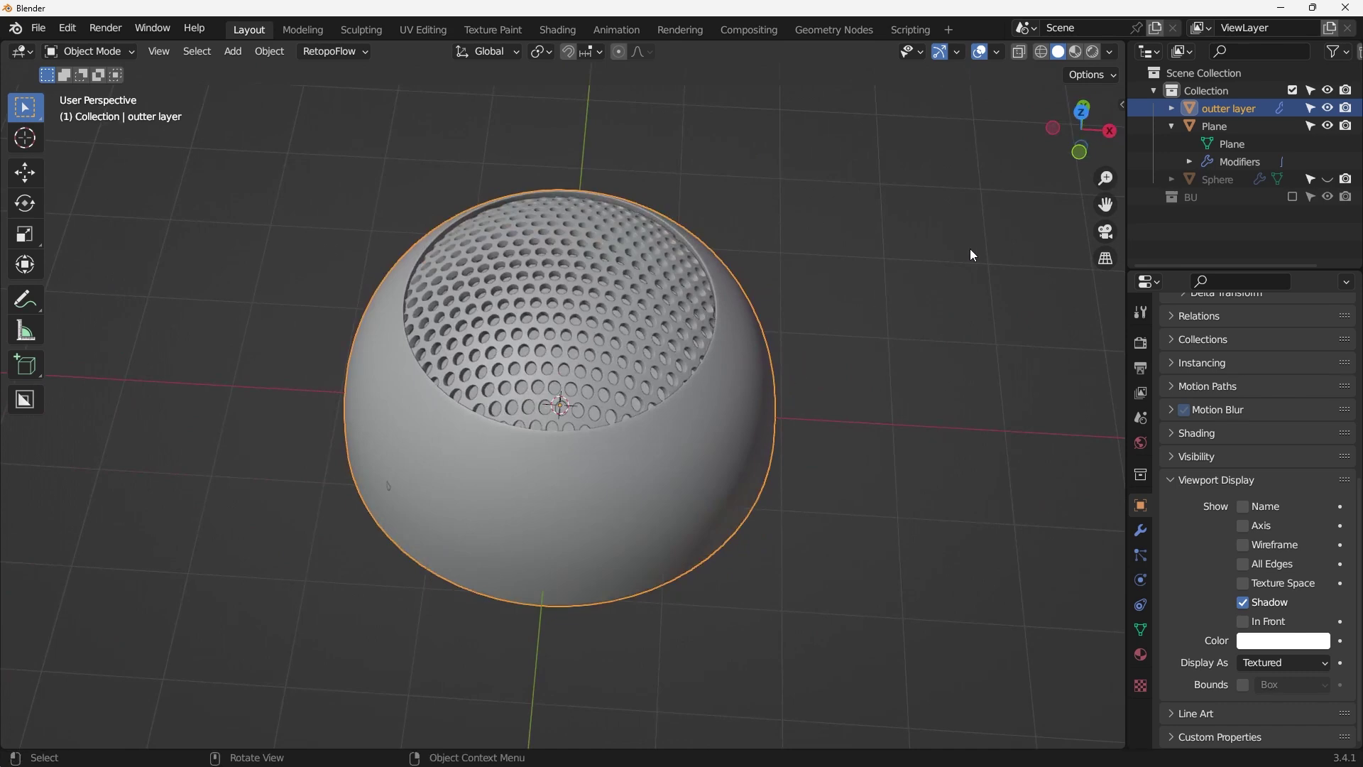
middle_click_drag(525, 284, 745, 283)
scroll(548, 325, "up", 2)
left_click(529, 319)
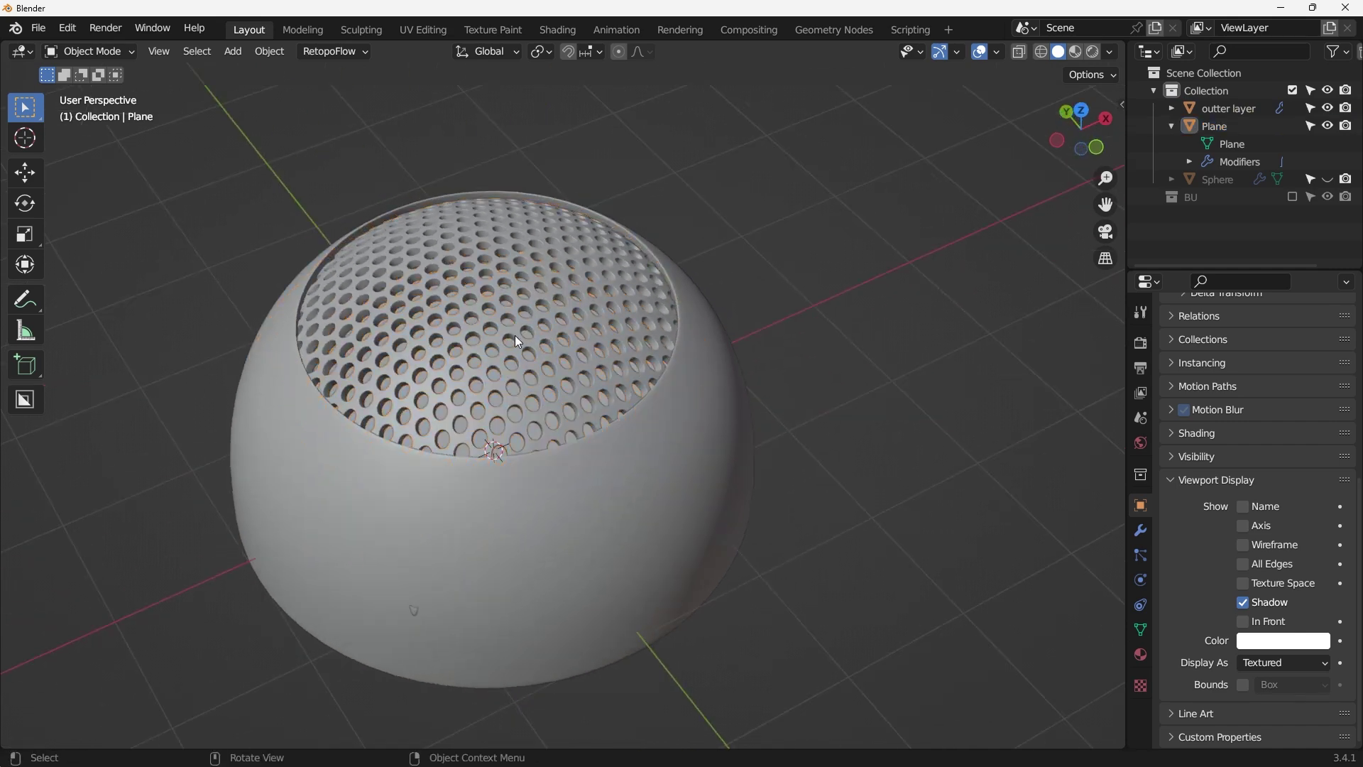
middle_click_drag(608, 301, 726, 366)
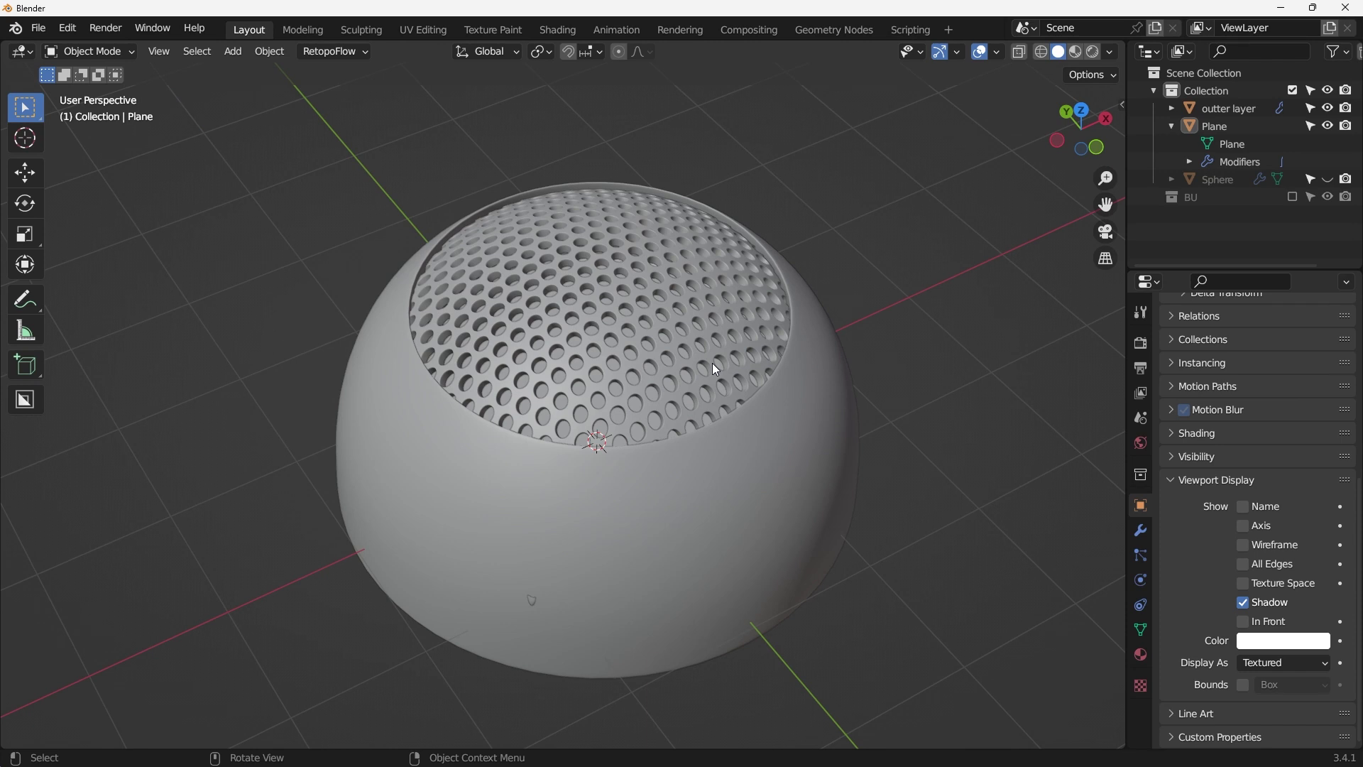
middle_click_drag(653, 347, 735, 333)
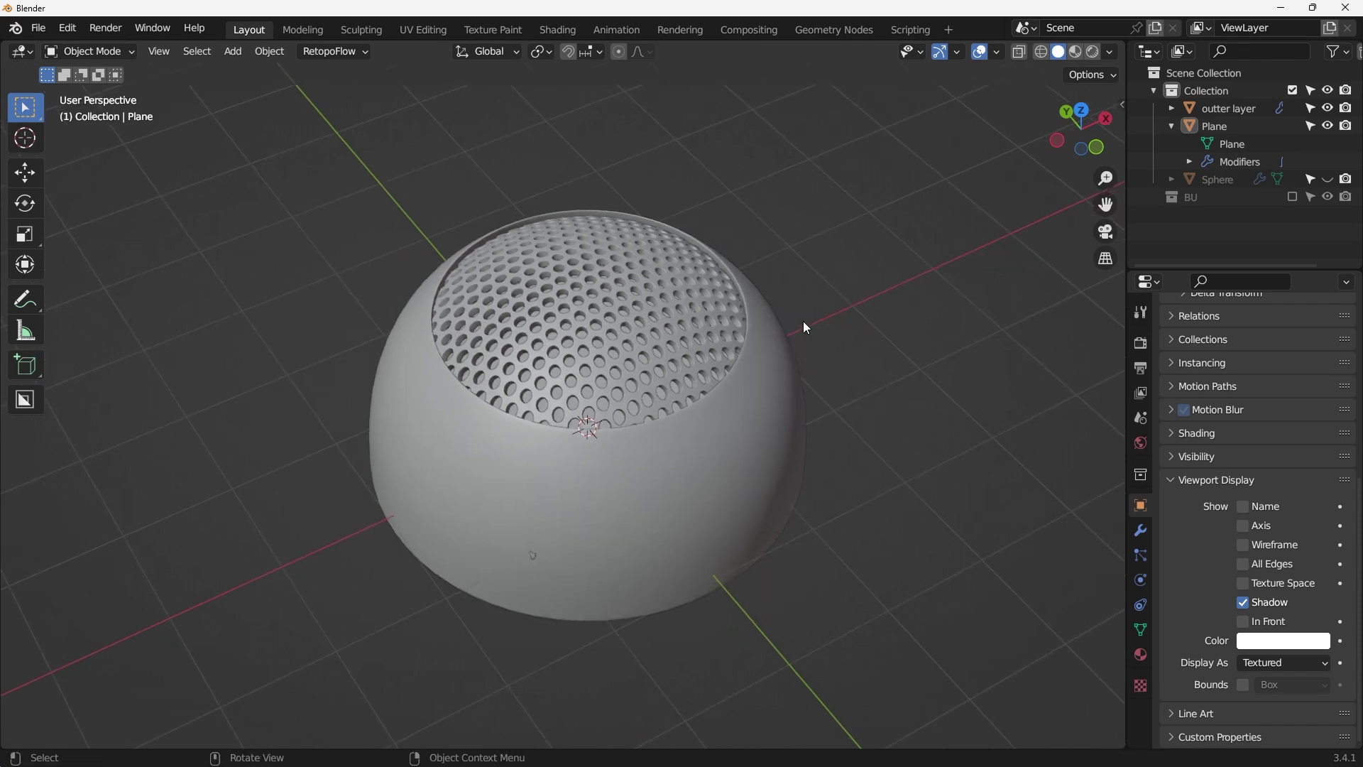